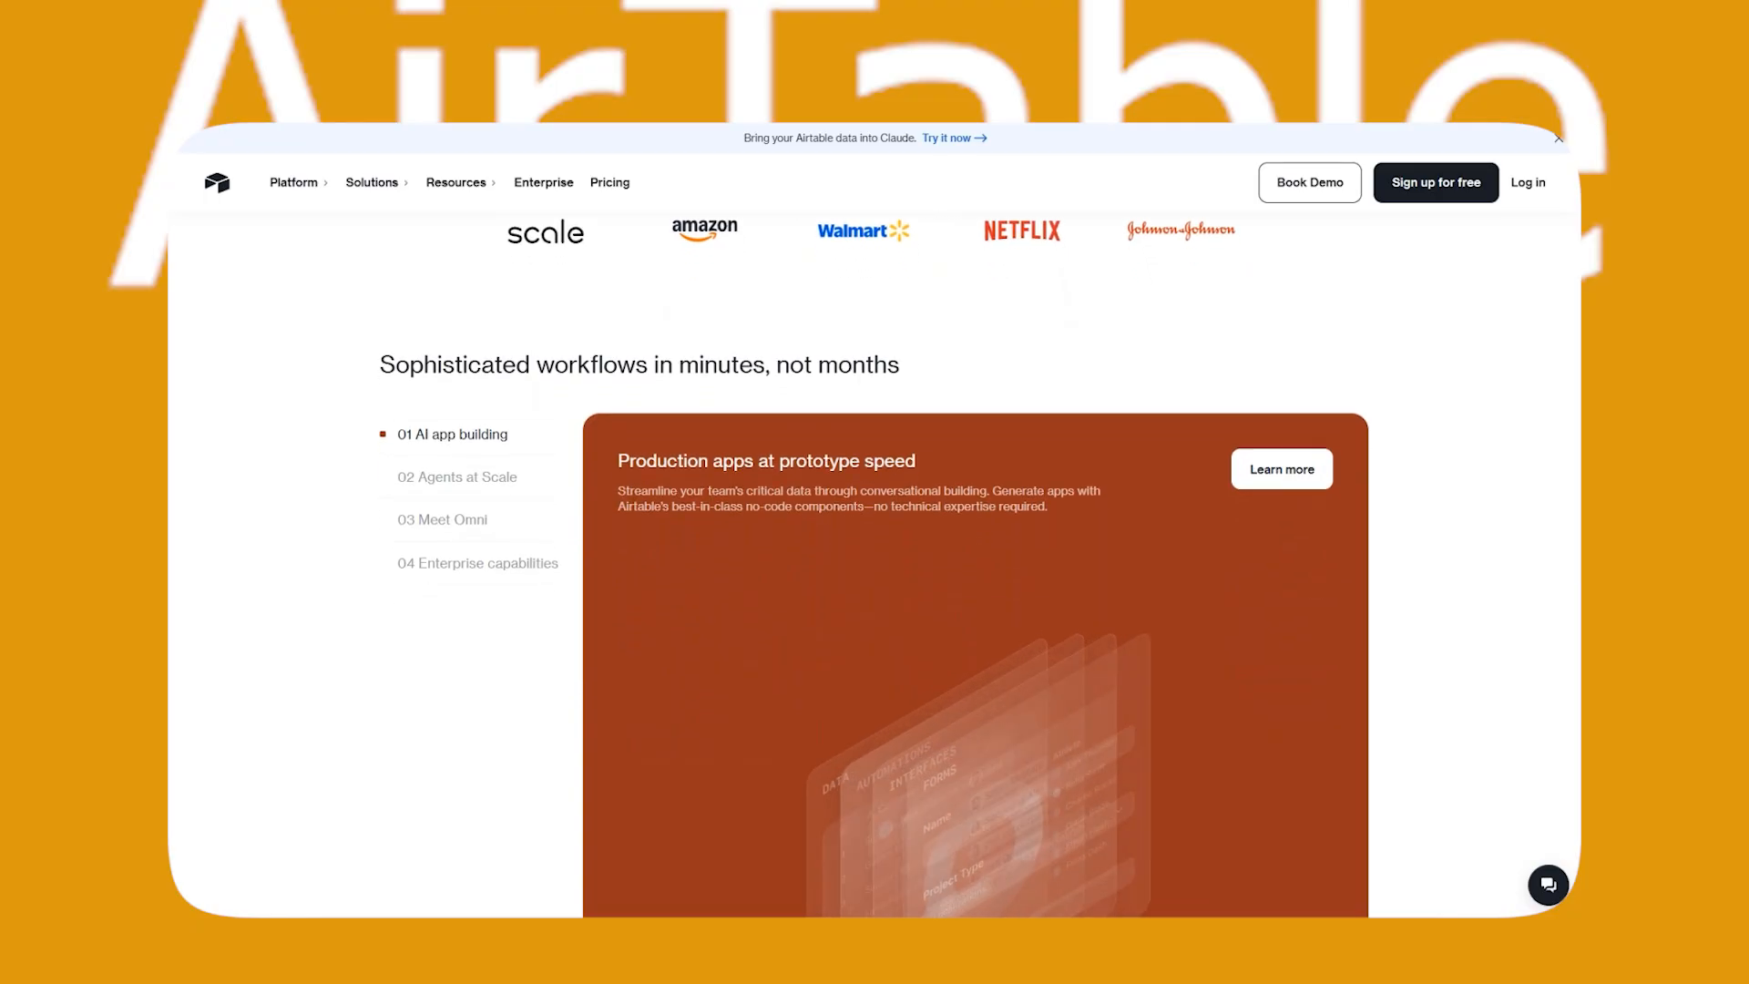
pyautogui.scroll(-2, 874, 546)
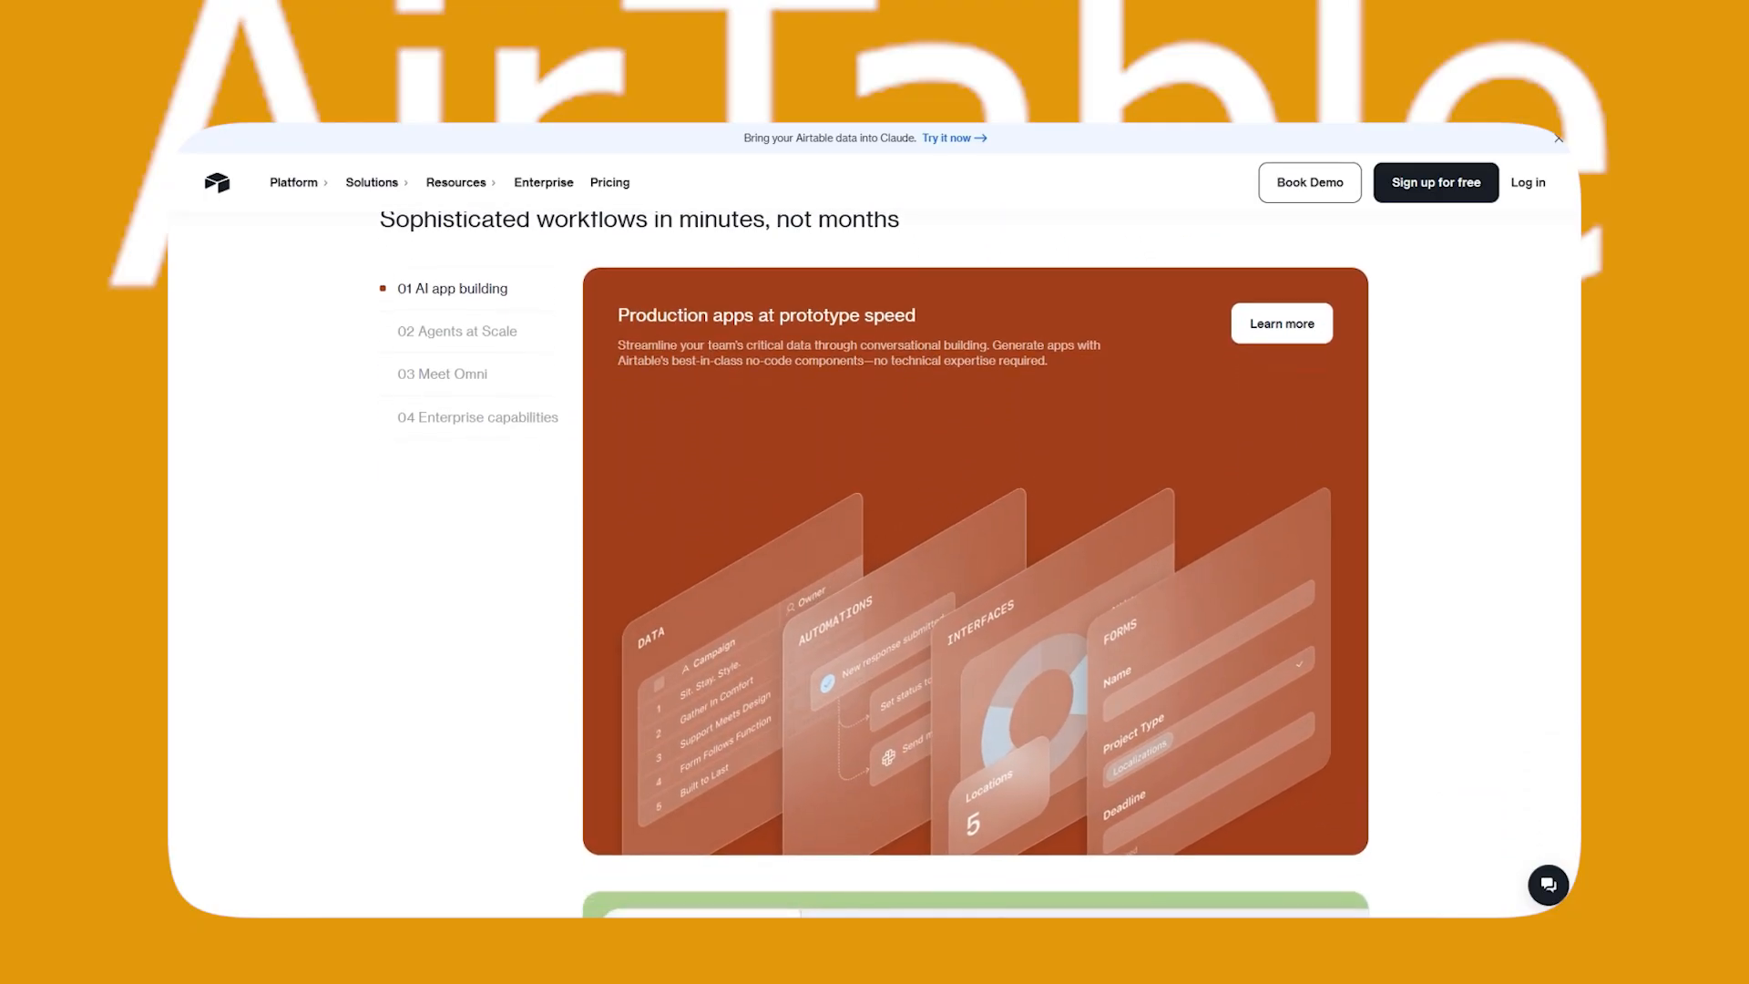
pyautogui.scroll(-2, 875, 547)
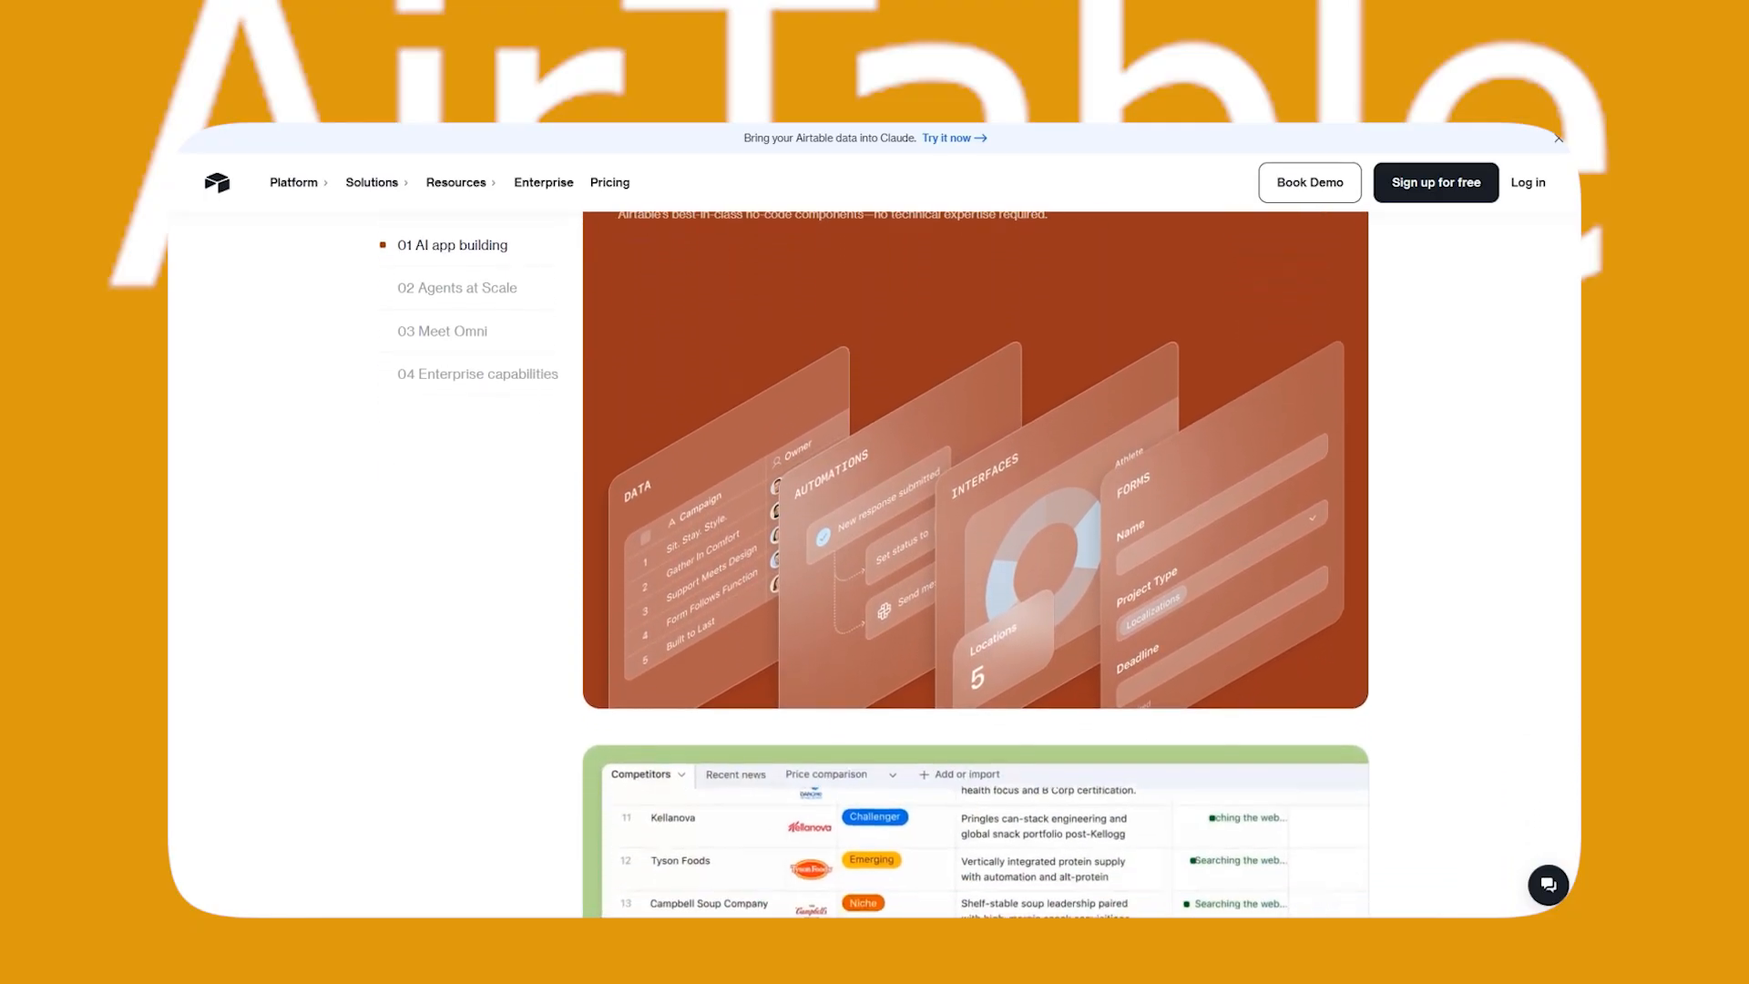
pyautogui.scroll(-2, 874, 546)
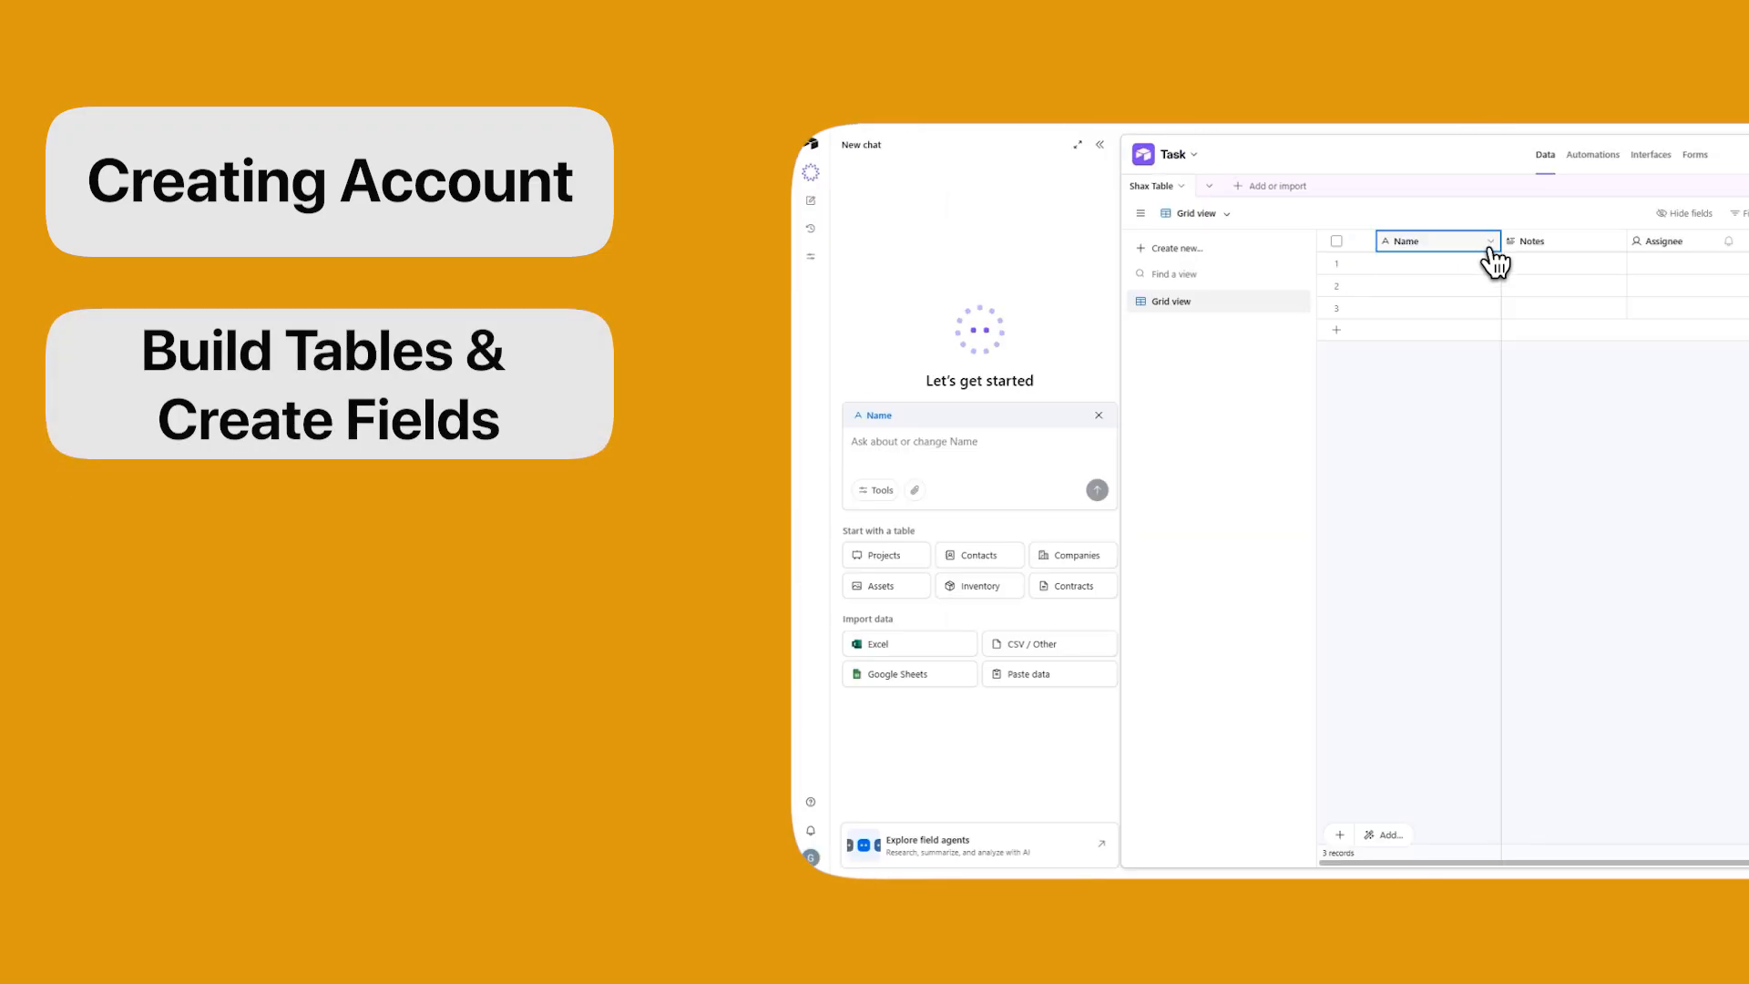
pyautogui.click(1491, 243)
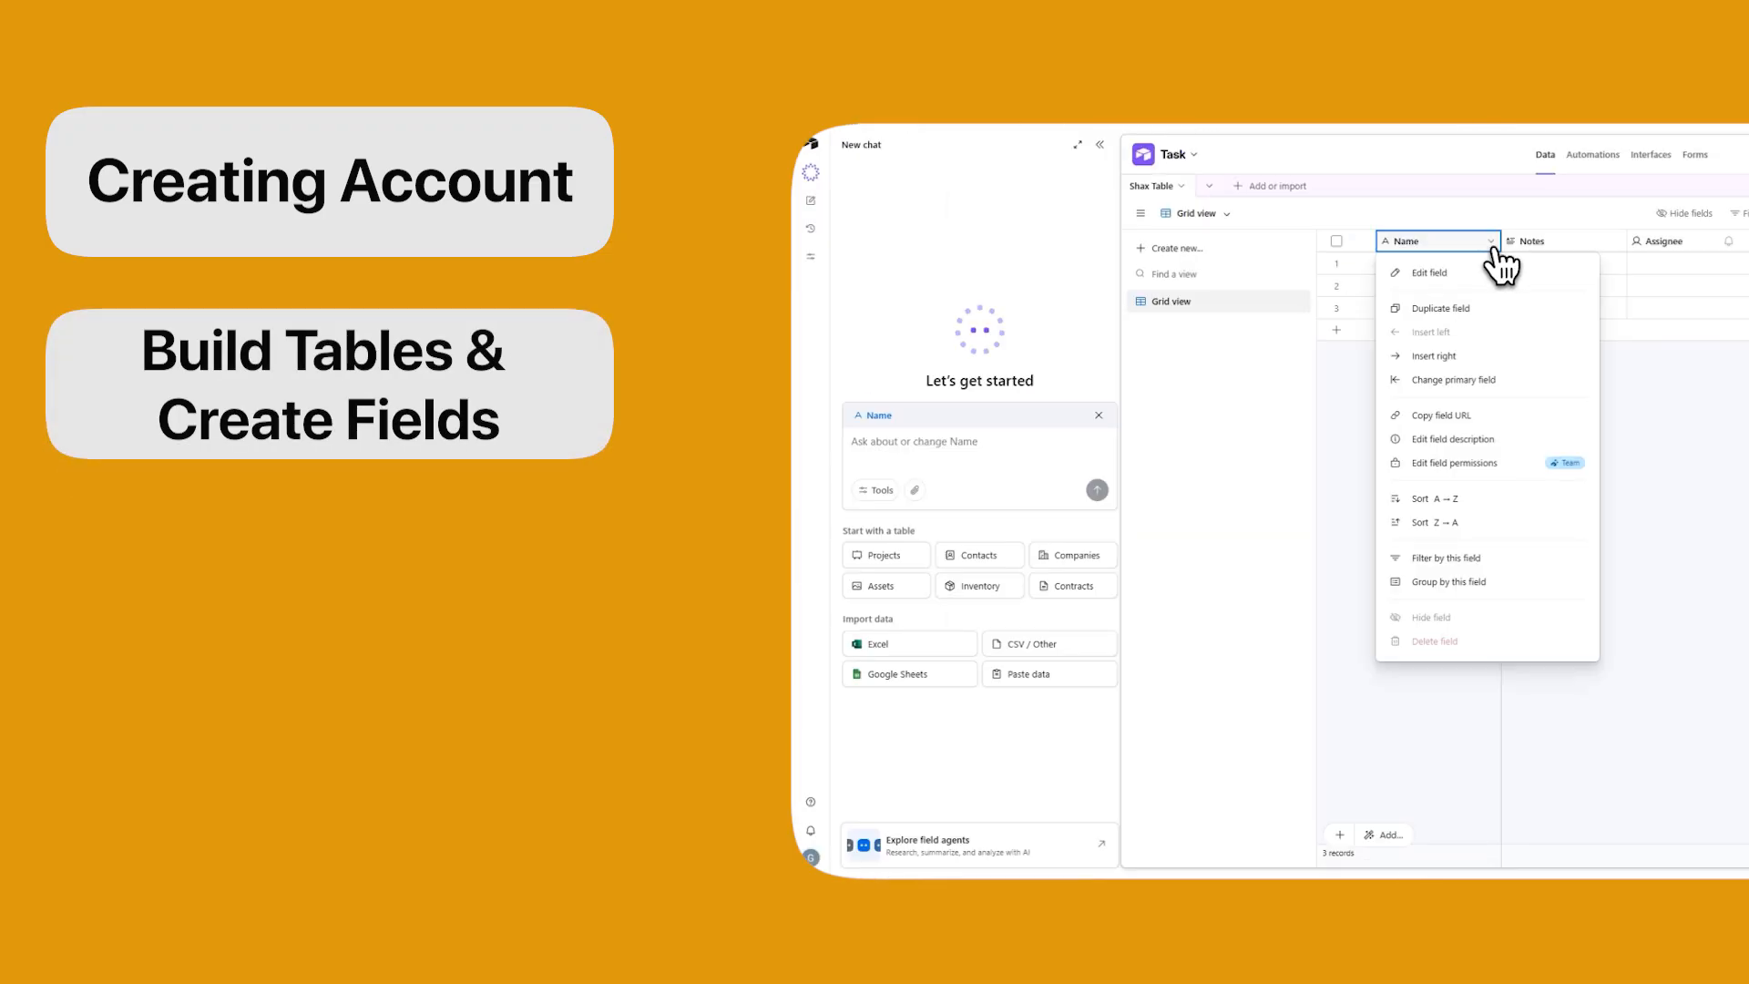
pyautogui.click(1443, 274)
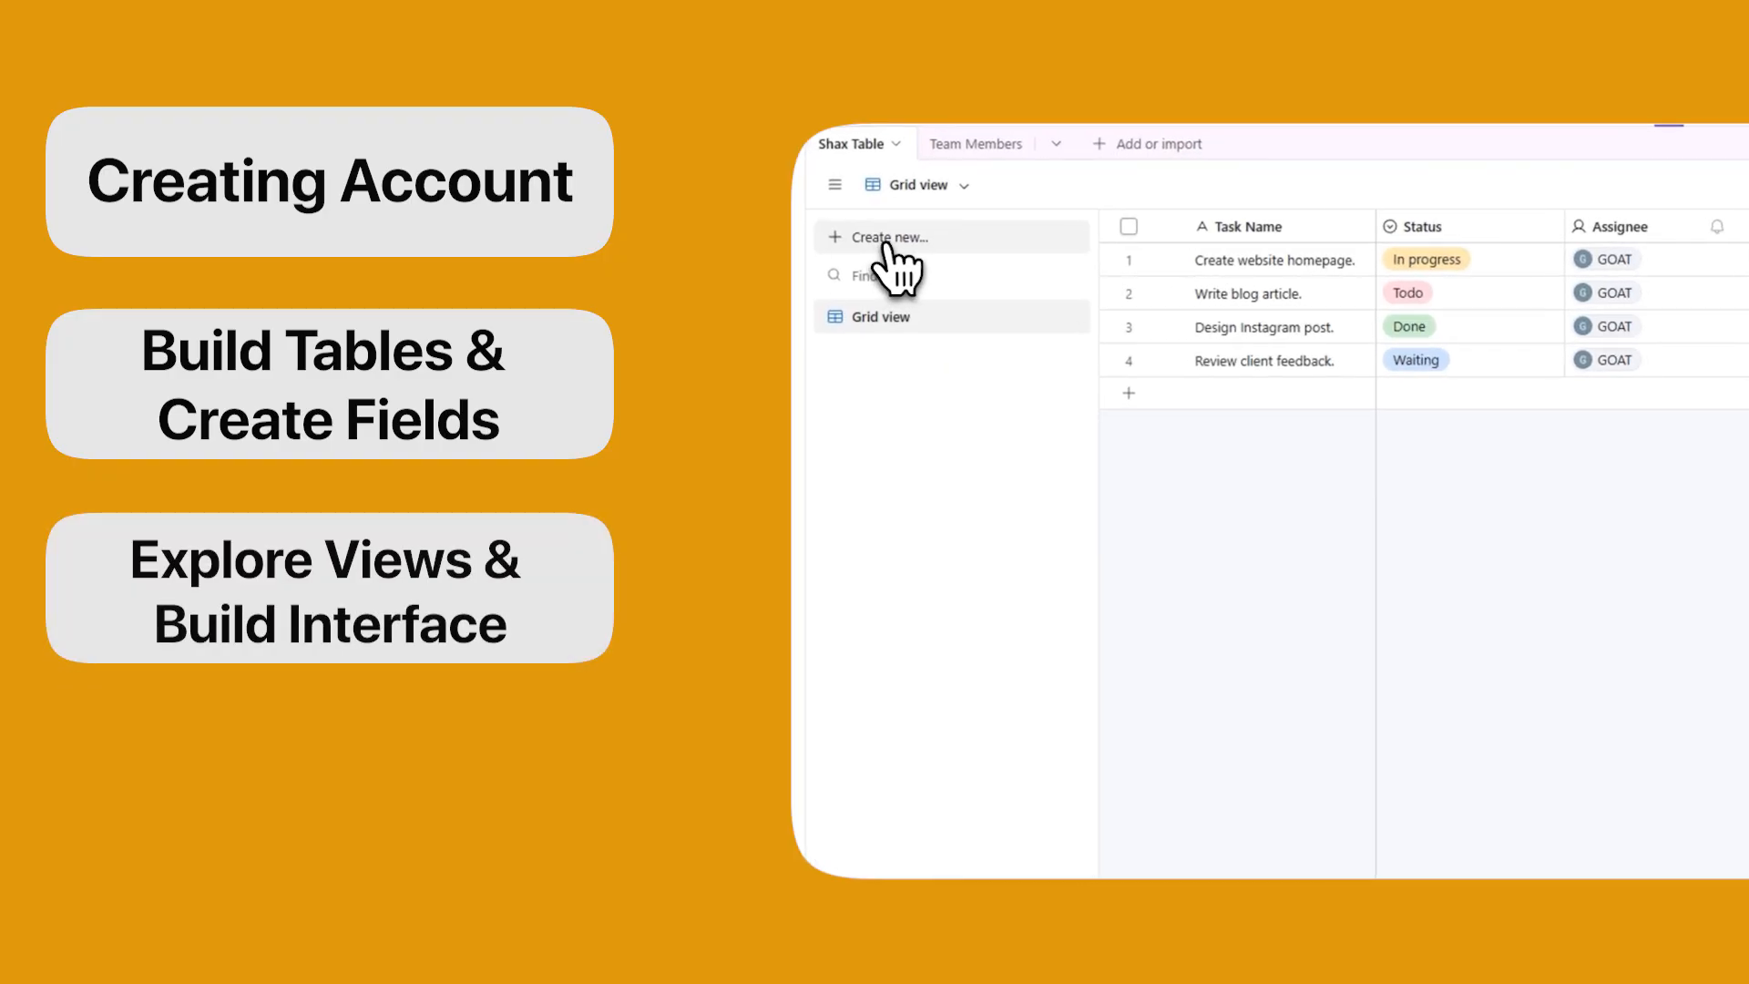
pyautogui.click(889, 238)
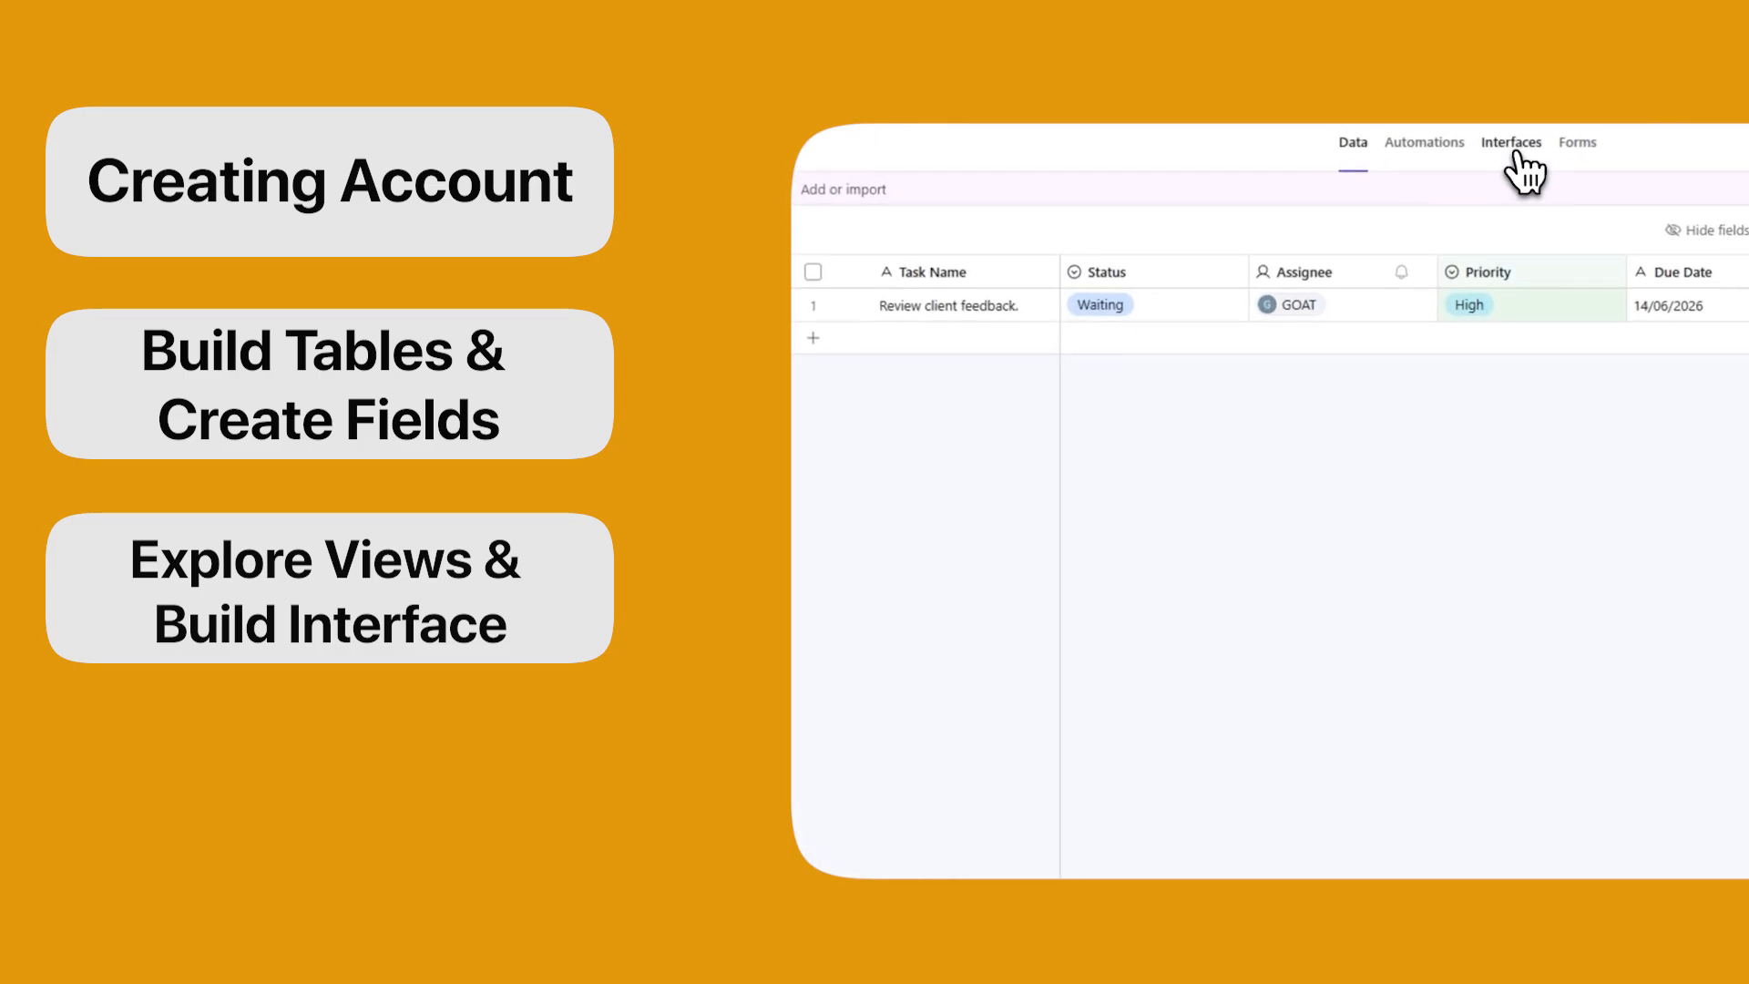
pyautogui.click(1516, 153)
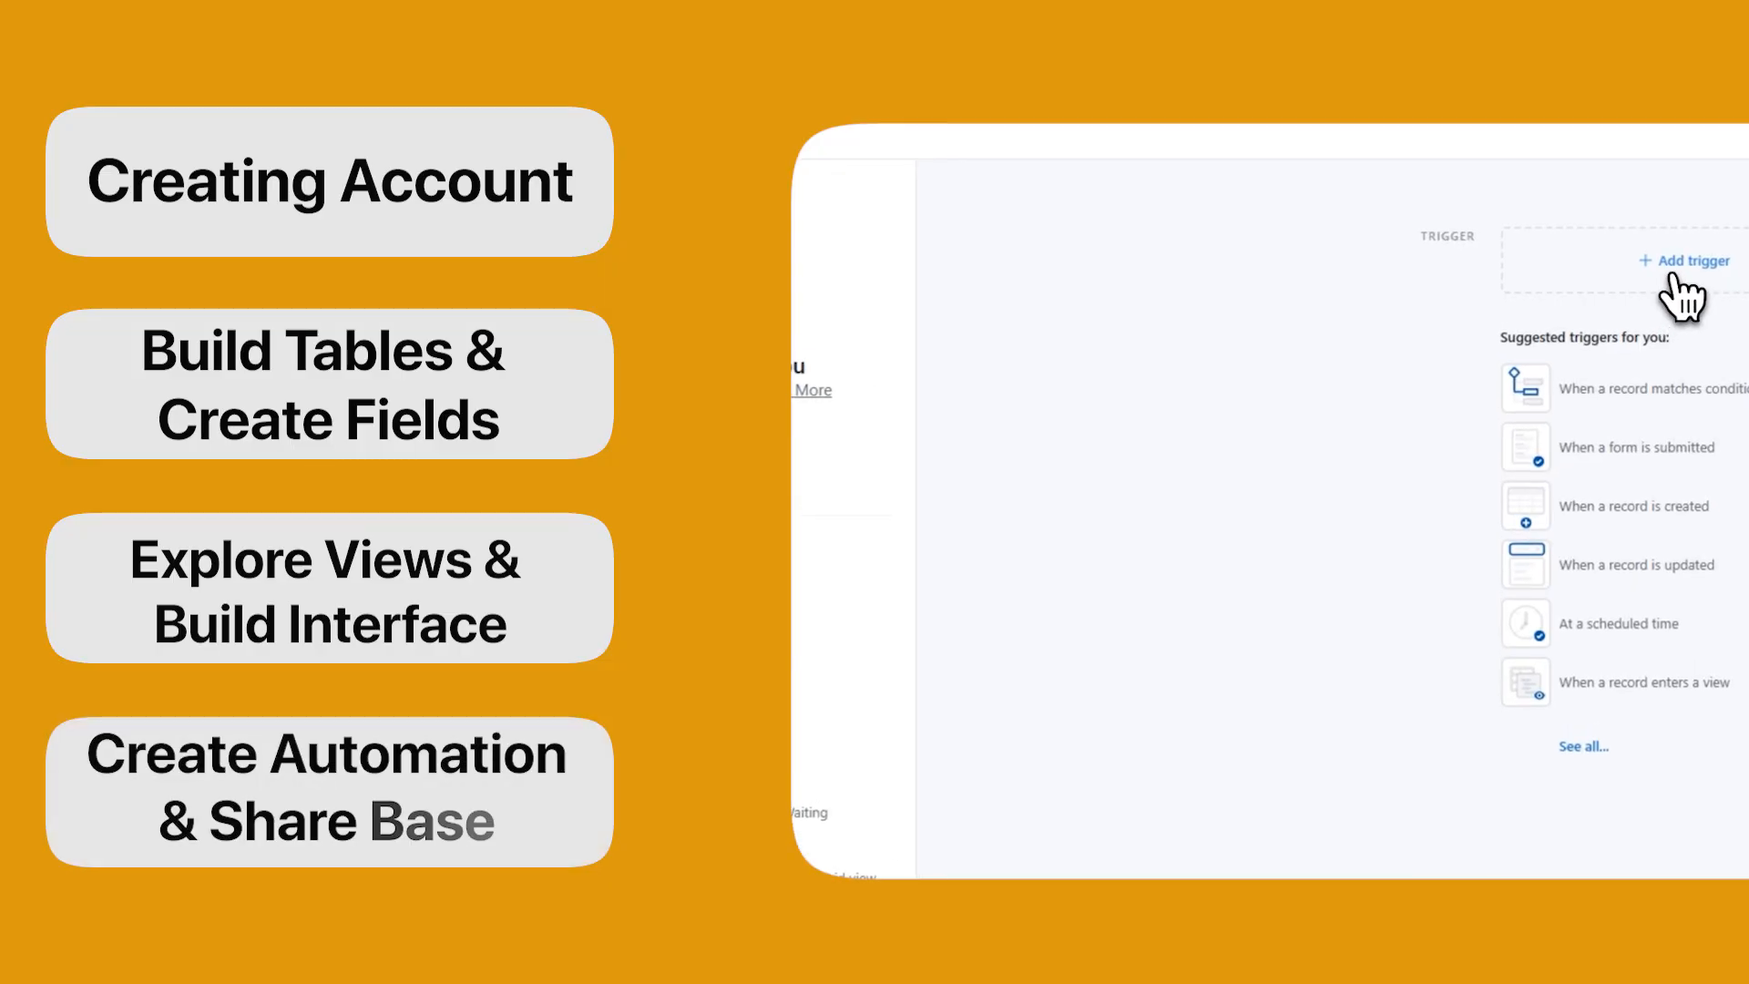
pyautogui.click(1684, 276)
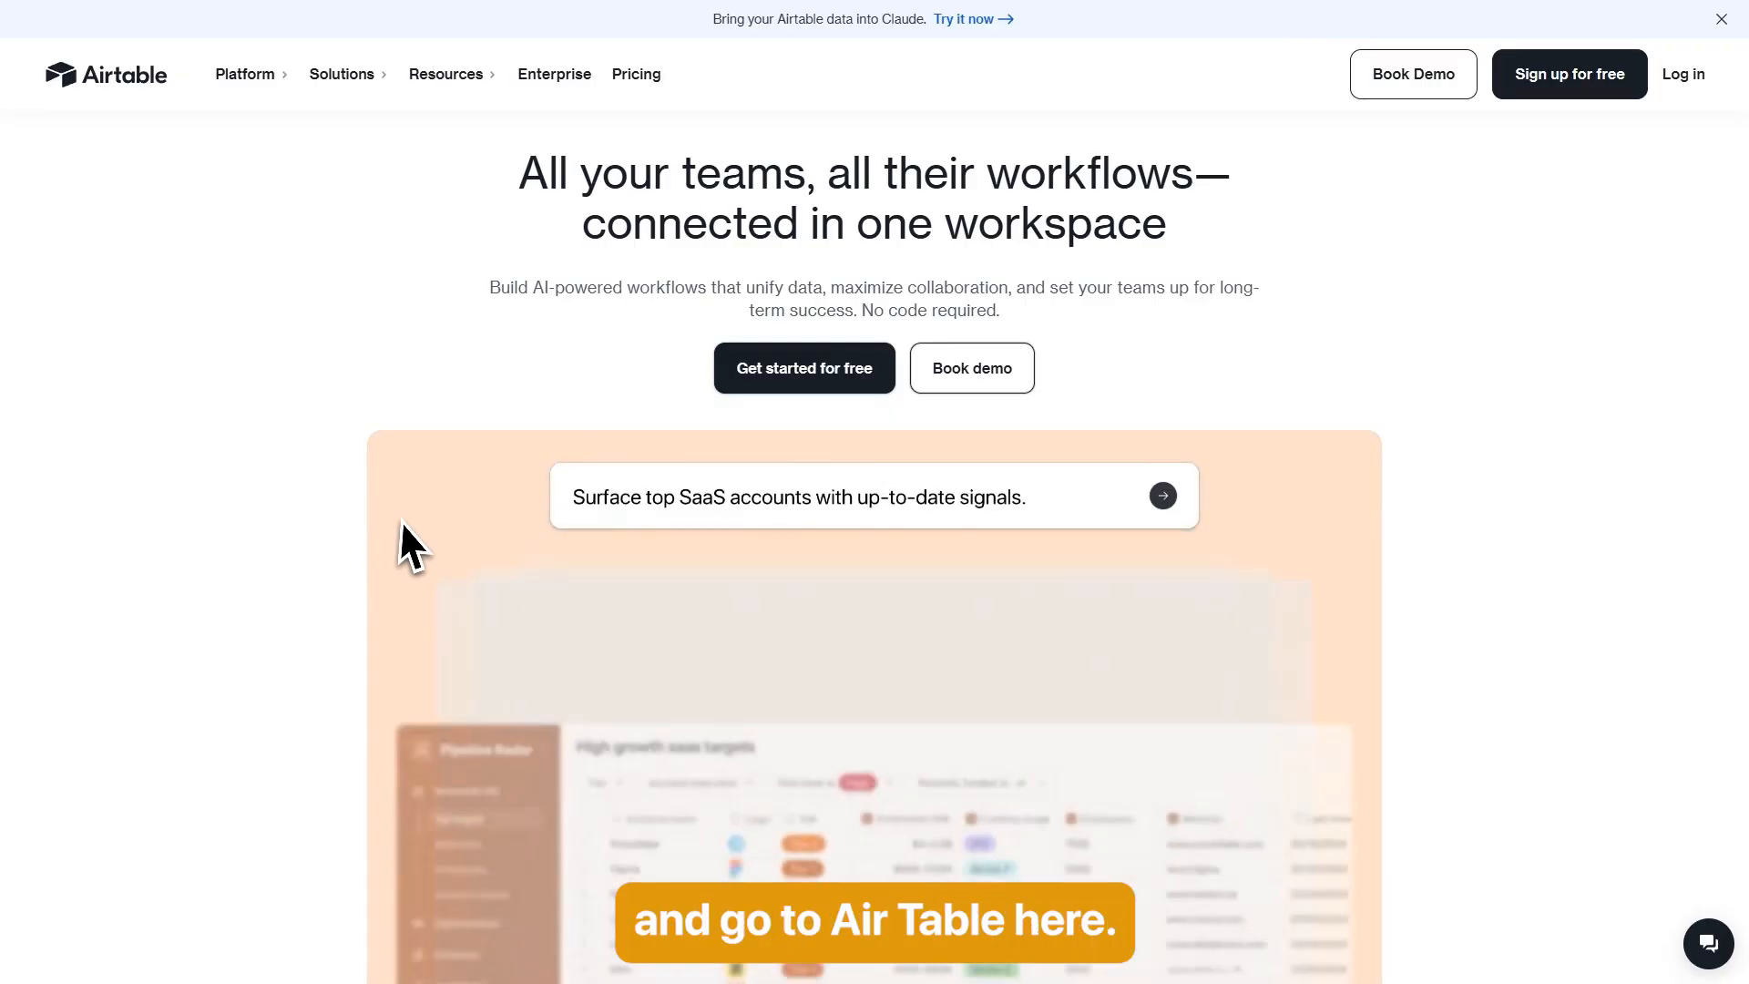
# Step: Start signing up for a free Airtable account, using the Google account option
pyautogui.click(804, 381)
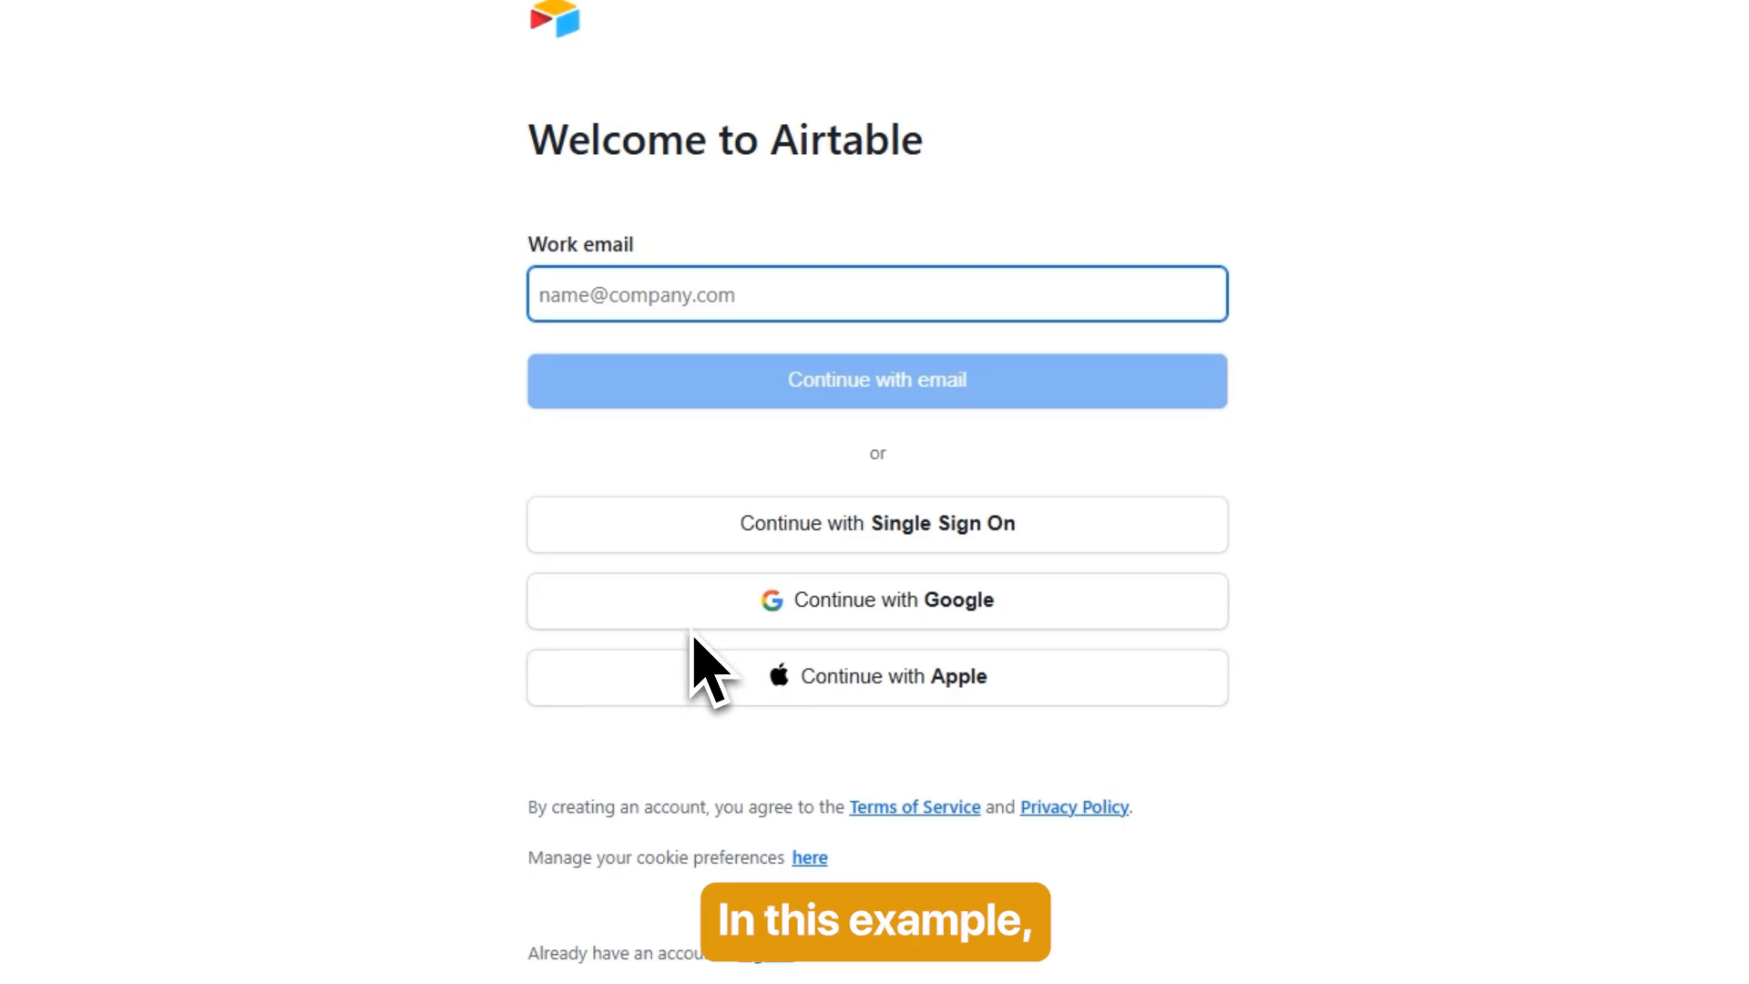
pyautogui.click(871, 612)
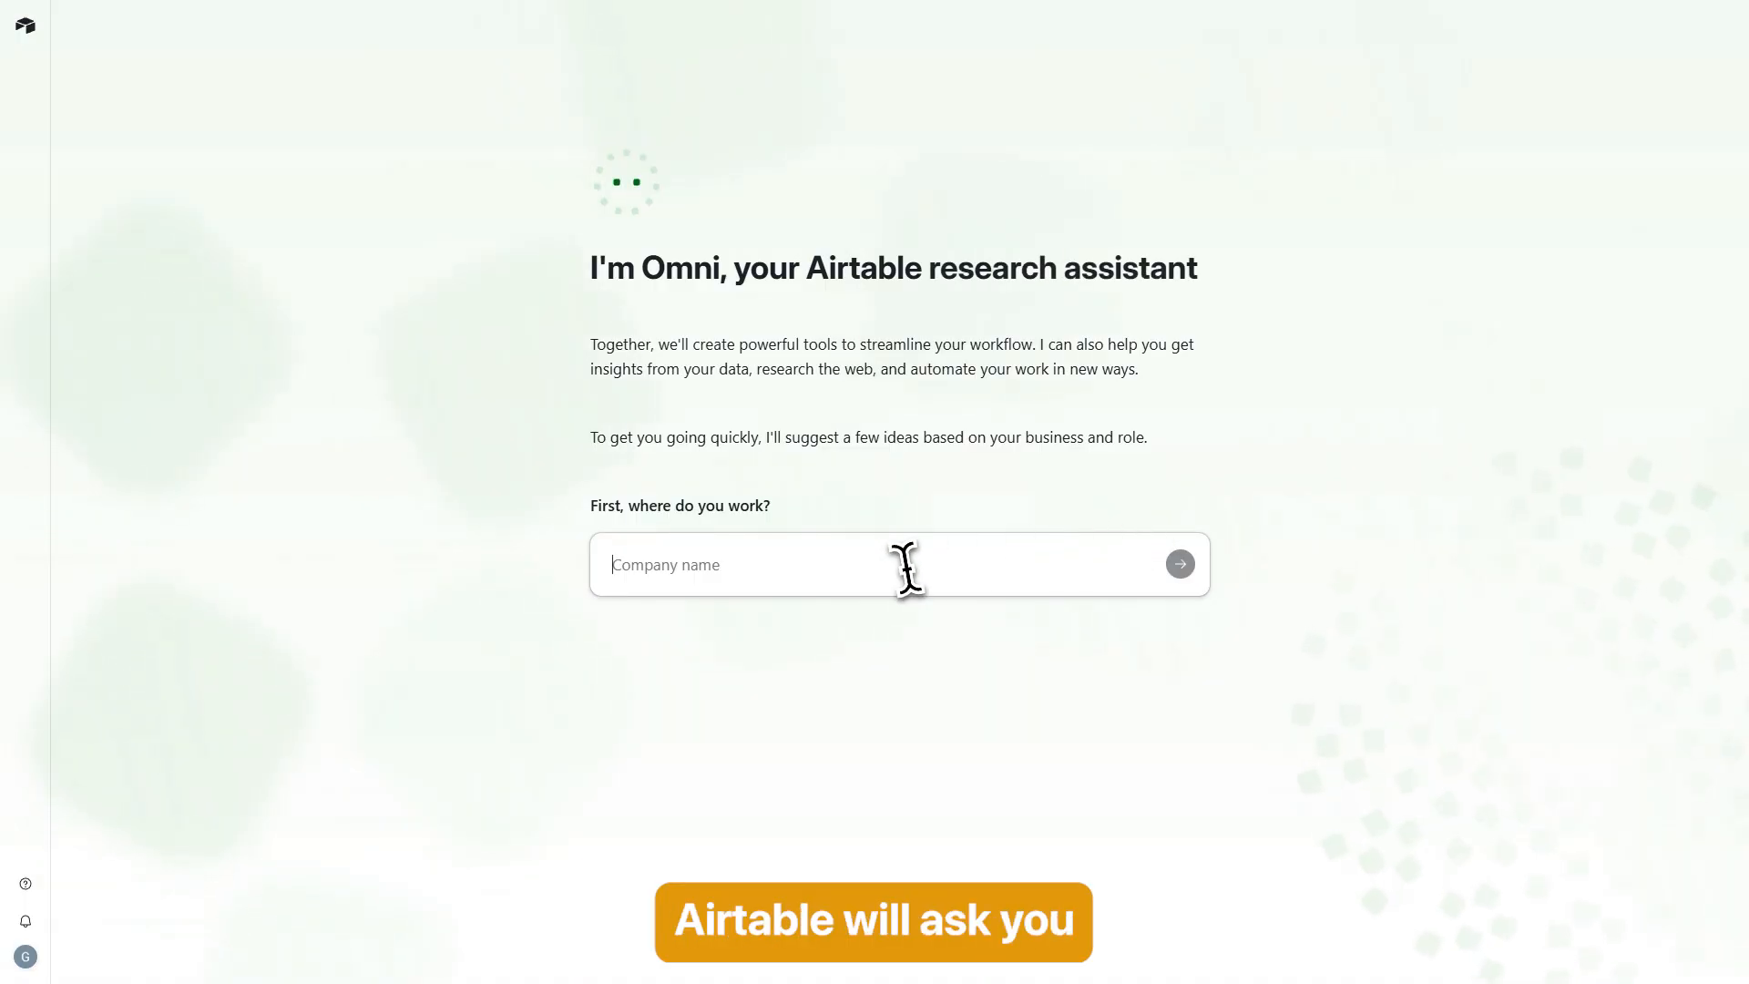
# Step: Submit "Shax Finds Comapny" as the company name and leave the remaining onboarding questions for the home screen
pyautogui.click(707, 570)
pyautogui.write('Shax Finds Comapny')
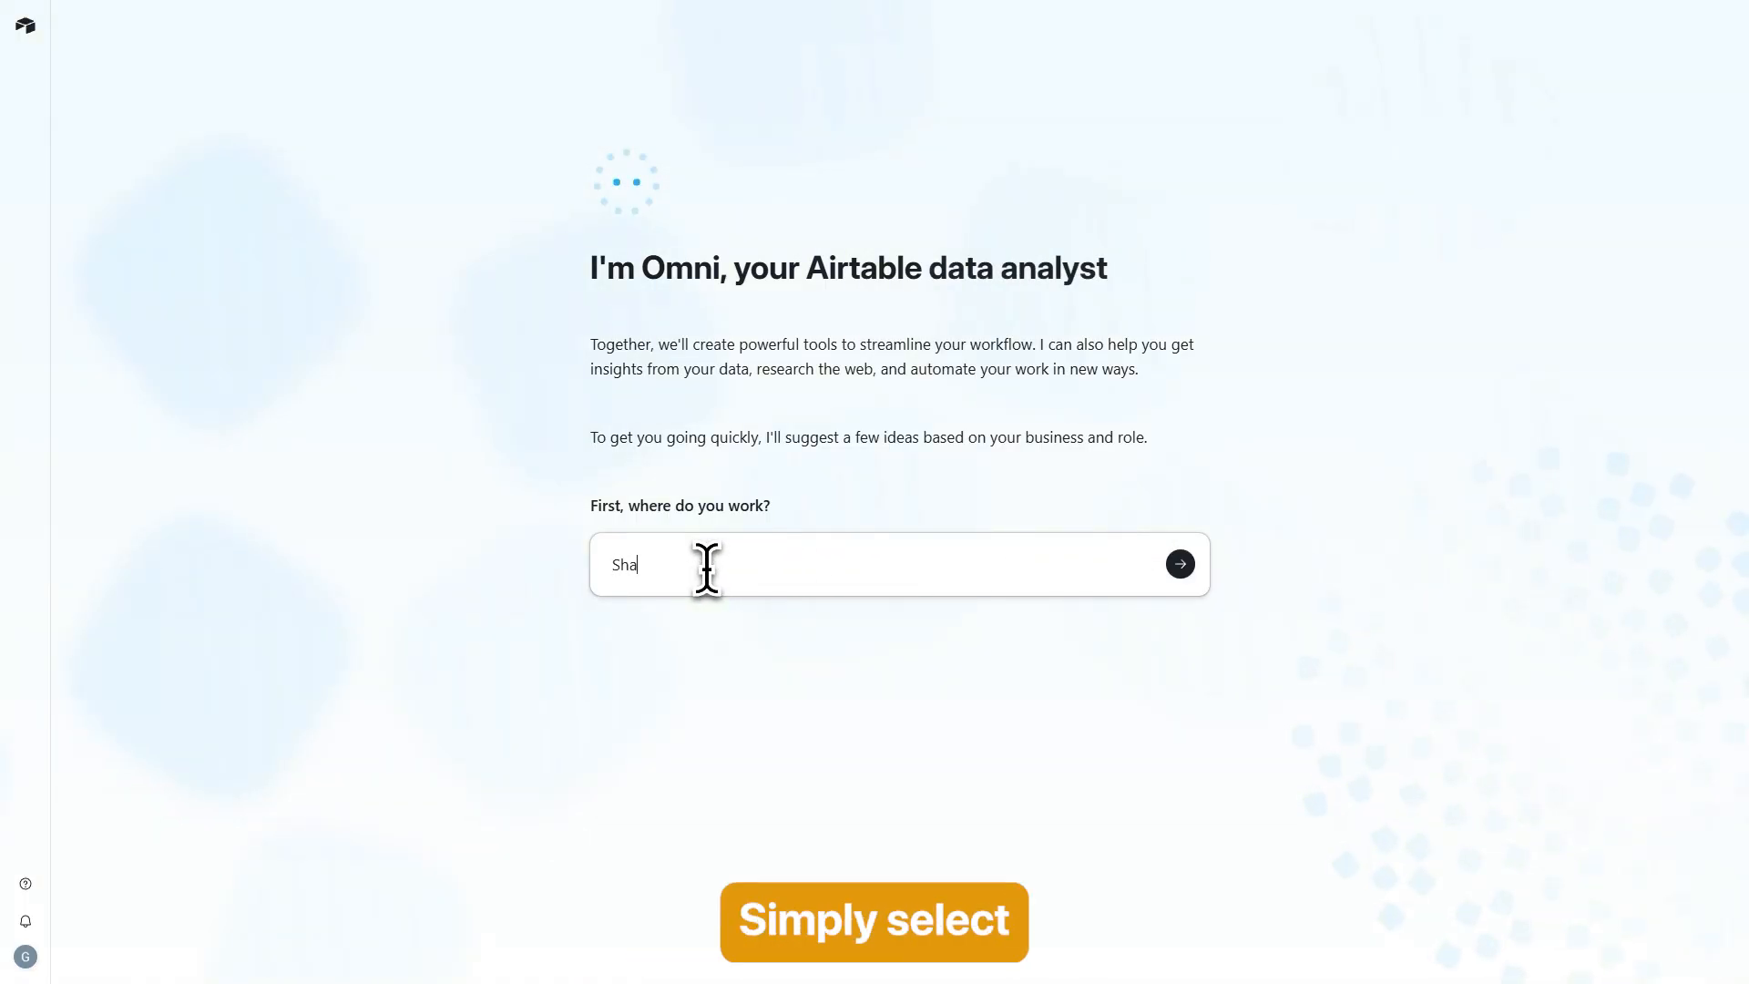
pyautogui.click(1183, 567)
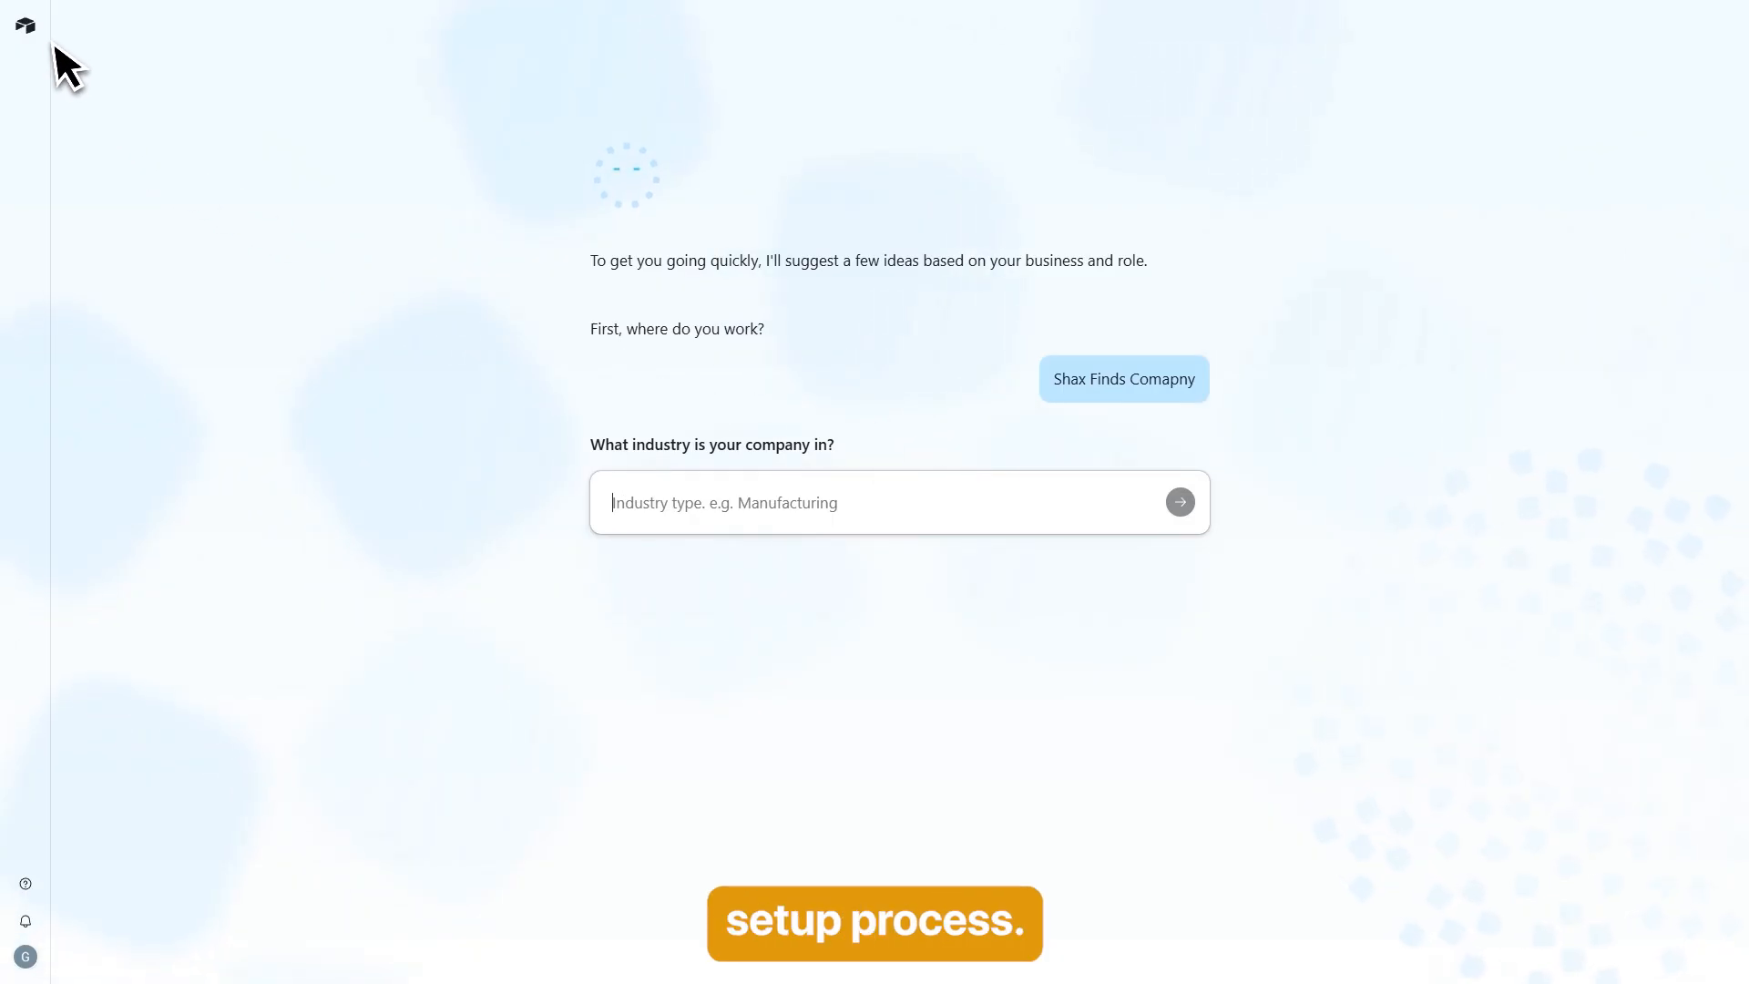
pyautogui.click(24, 27)
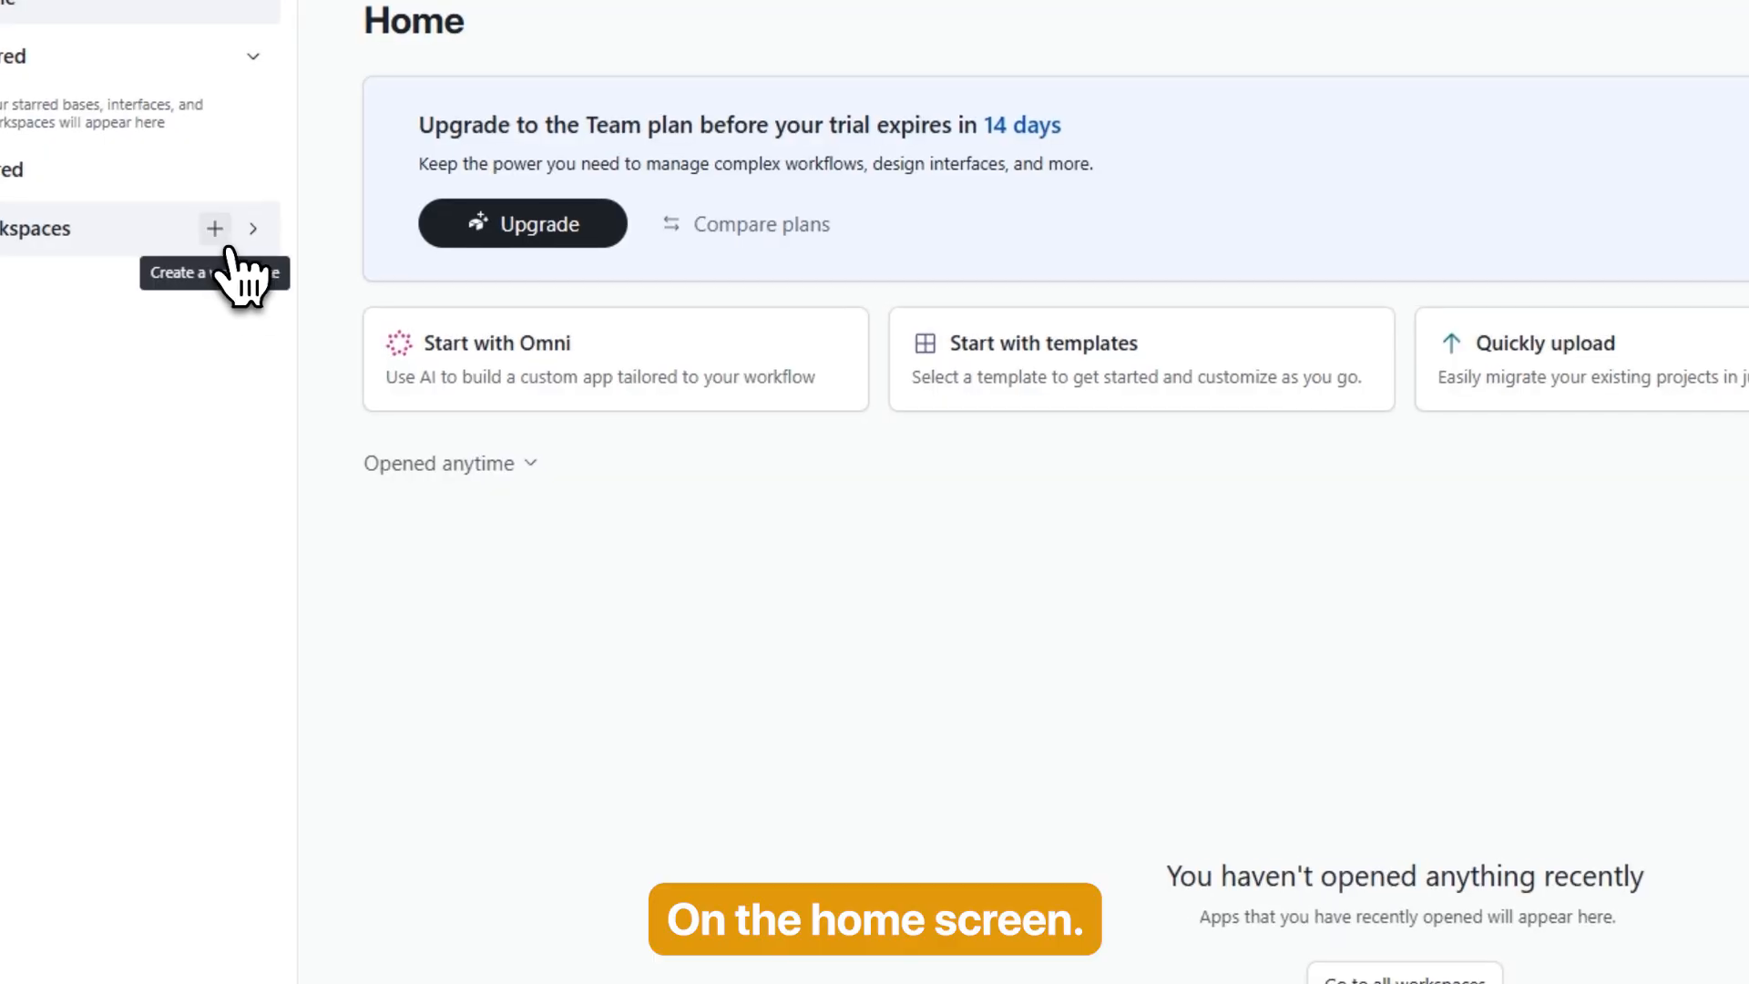
# Step: Create a workspace named "Task Tracker" and start building an app on your own in it
pyautogui.click(226, 244)
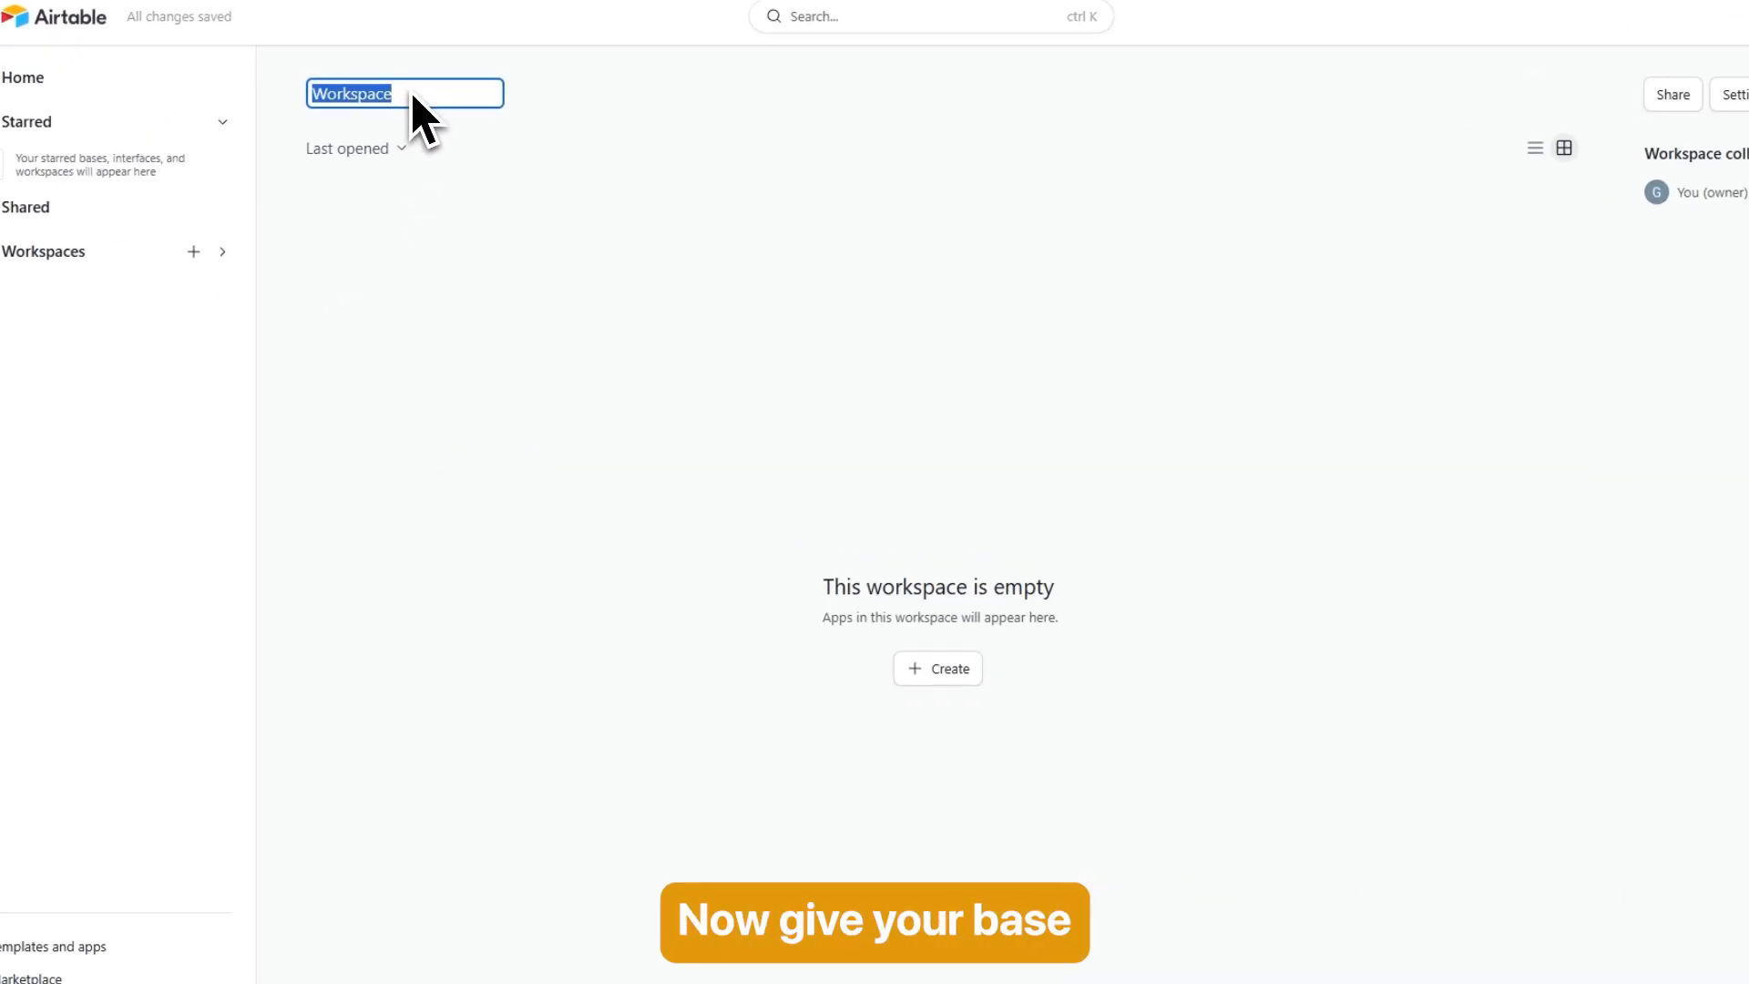
pyautogui.write('Task Tracker')
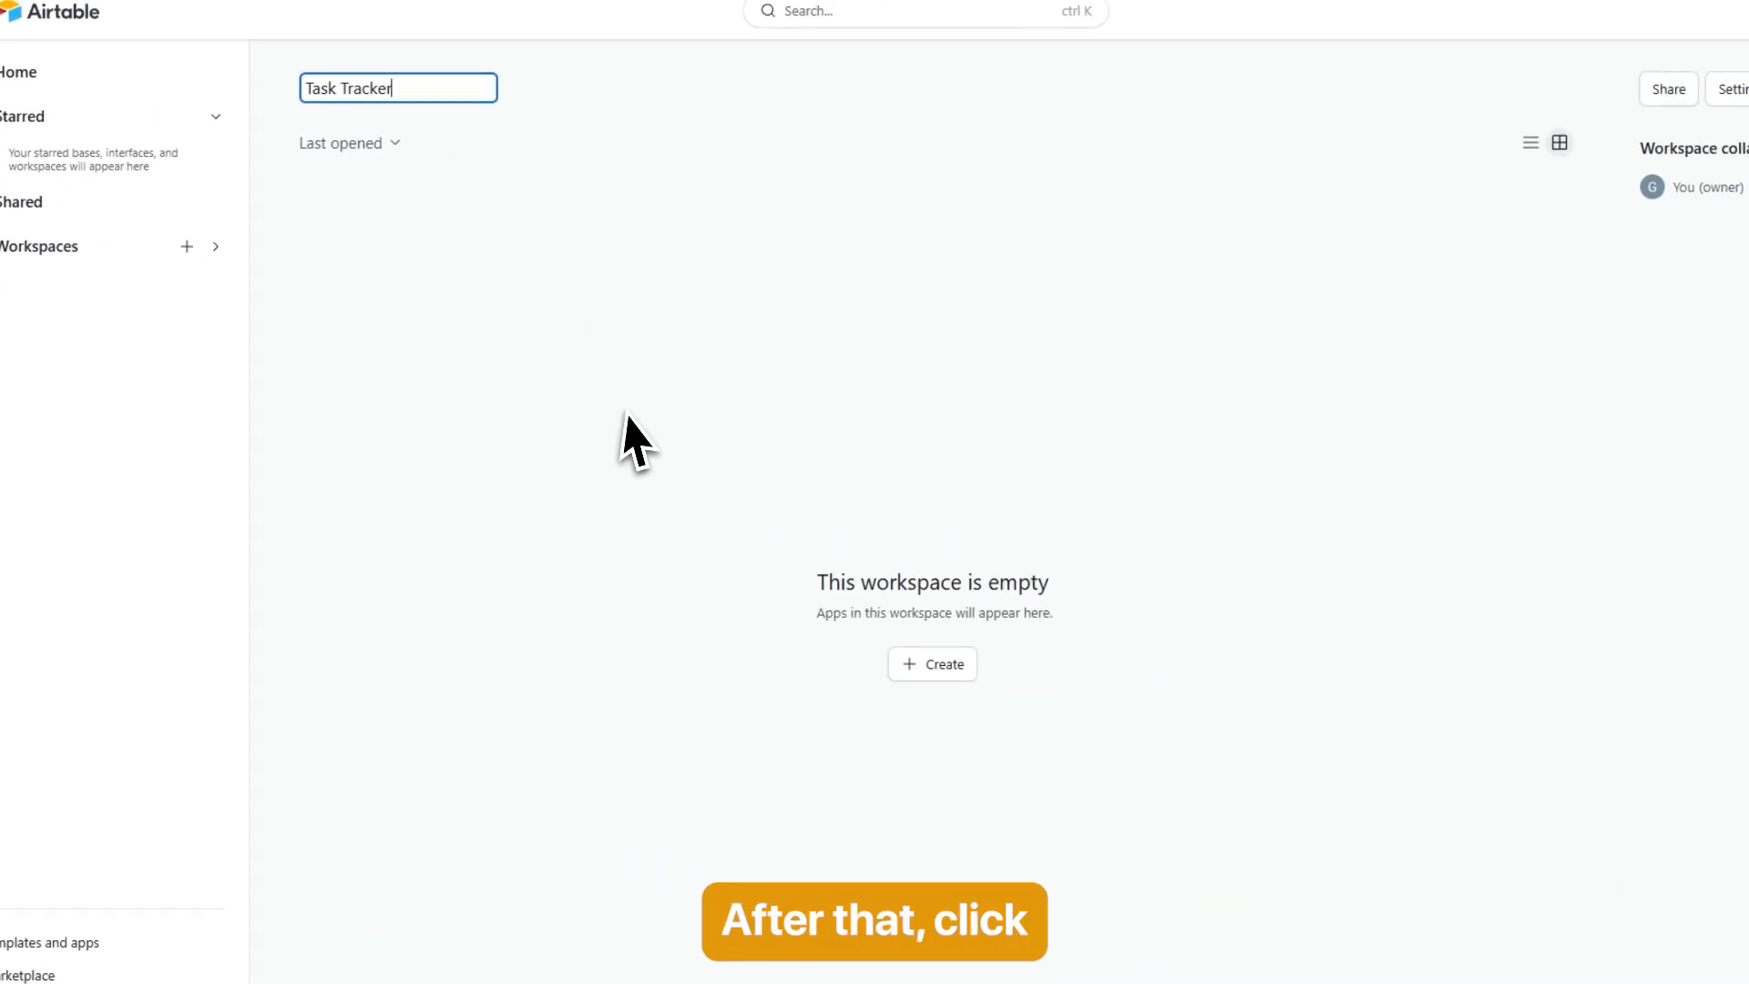
pyautogui.click(876, 612)
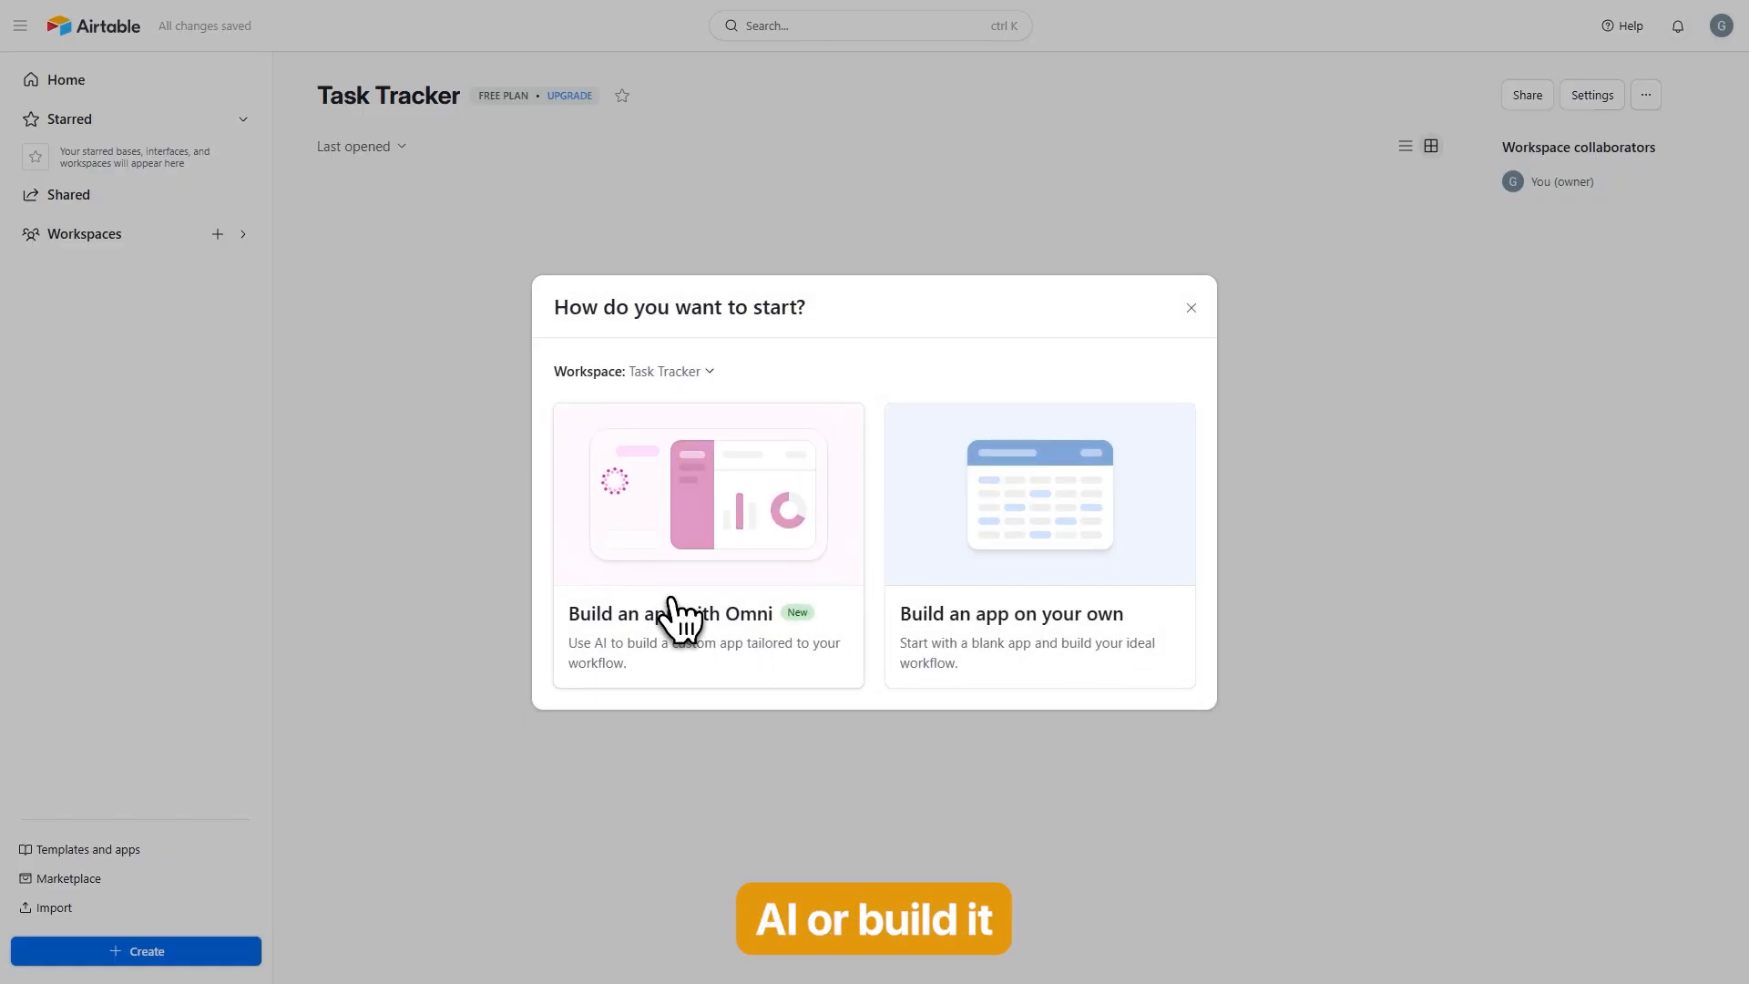
pyautogui.click(1039, 622)
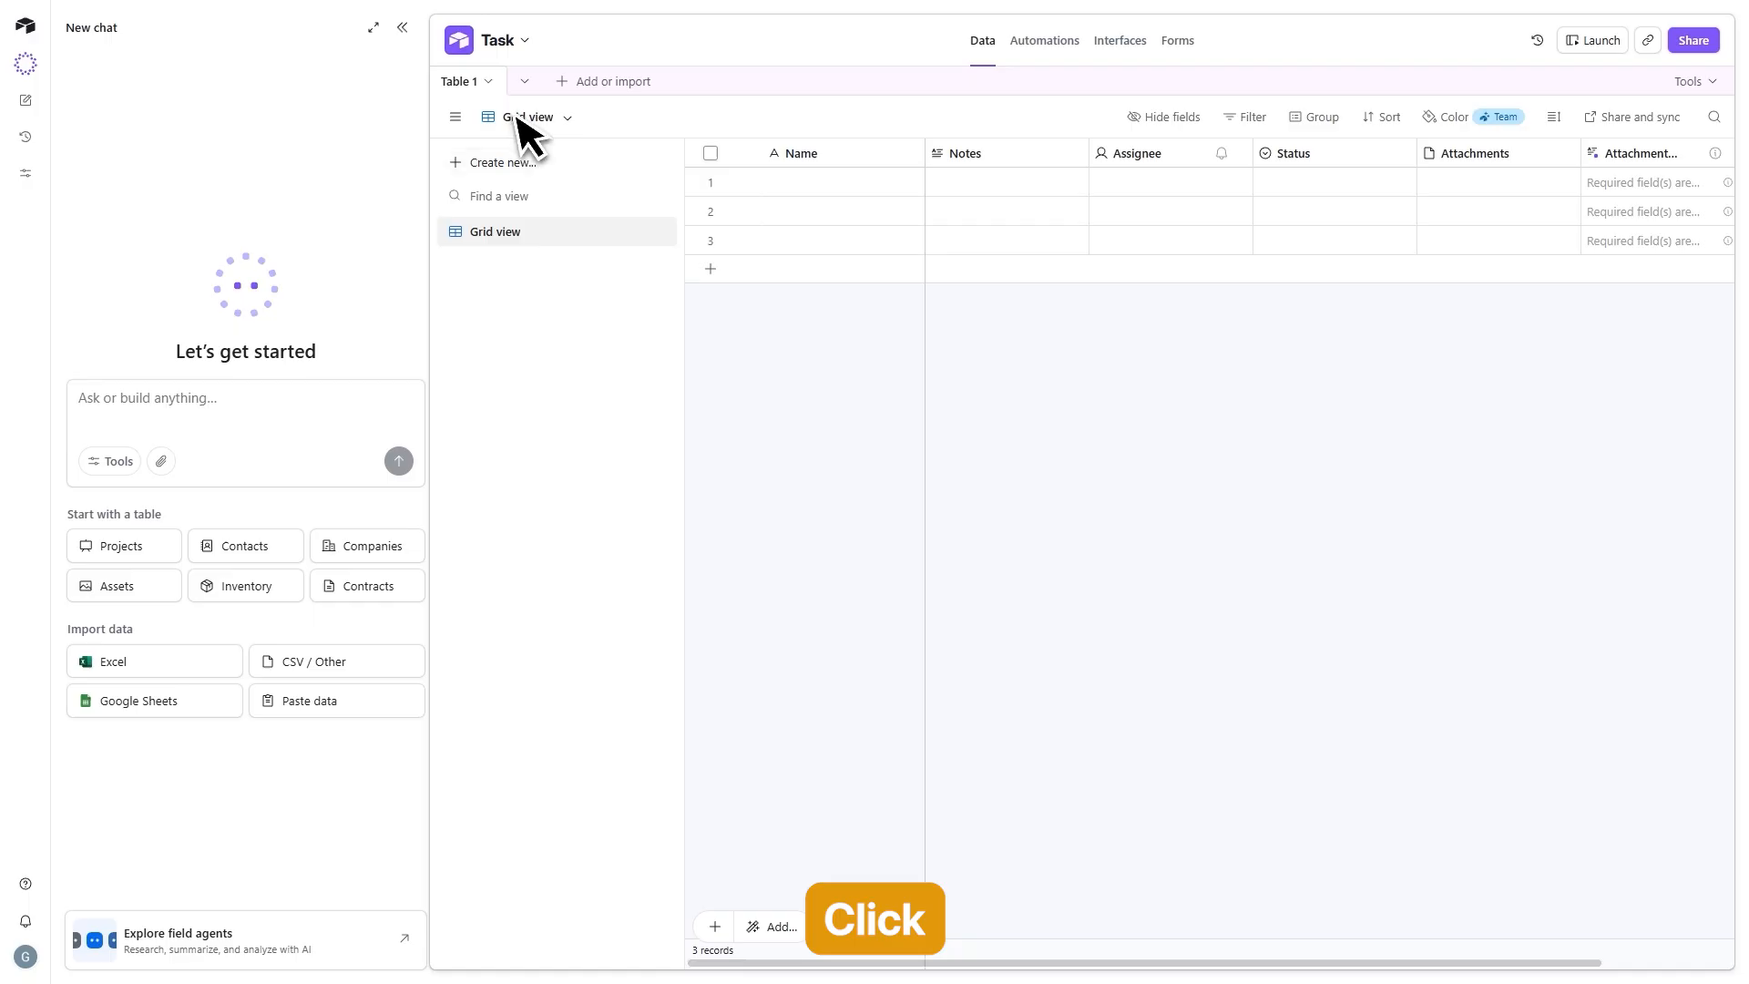
# Step: Rename Table 1 as "Shax Table" and save the new name
pyautogui.click(490, 83)
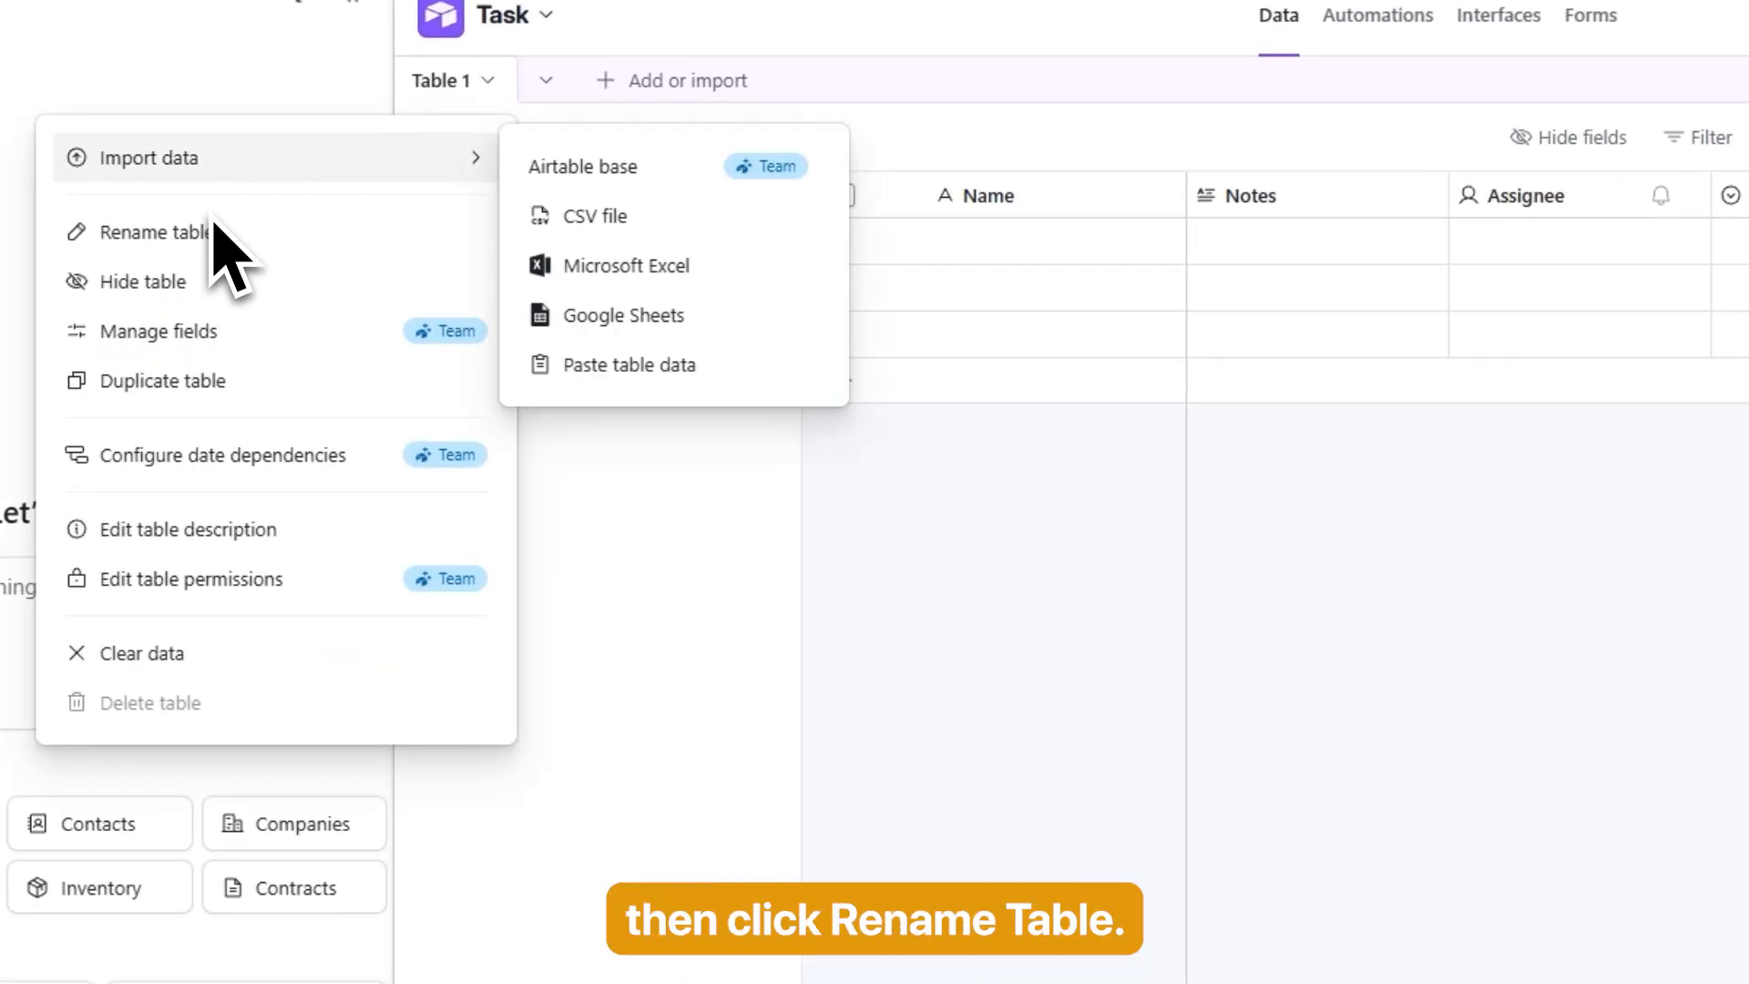
pyautogui.click(173, 235)
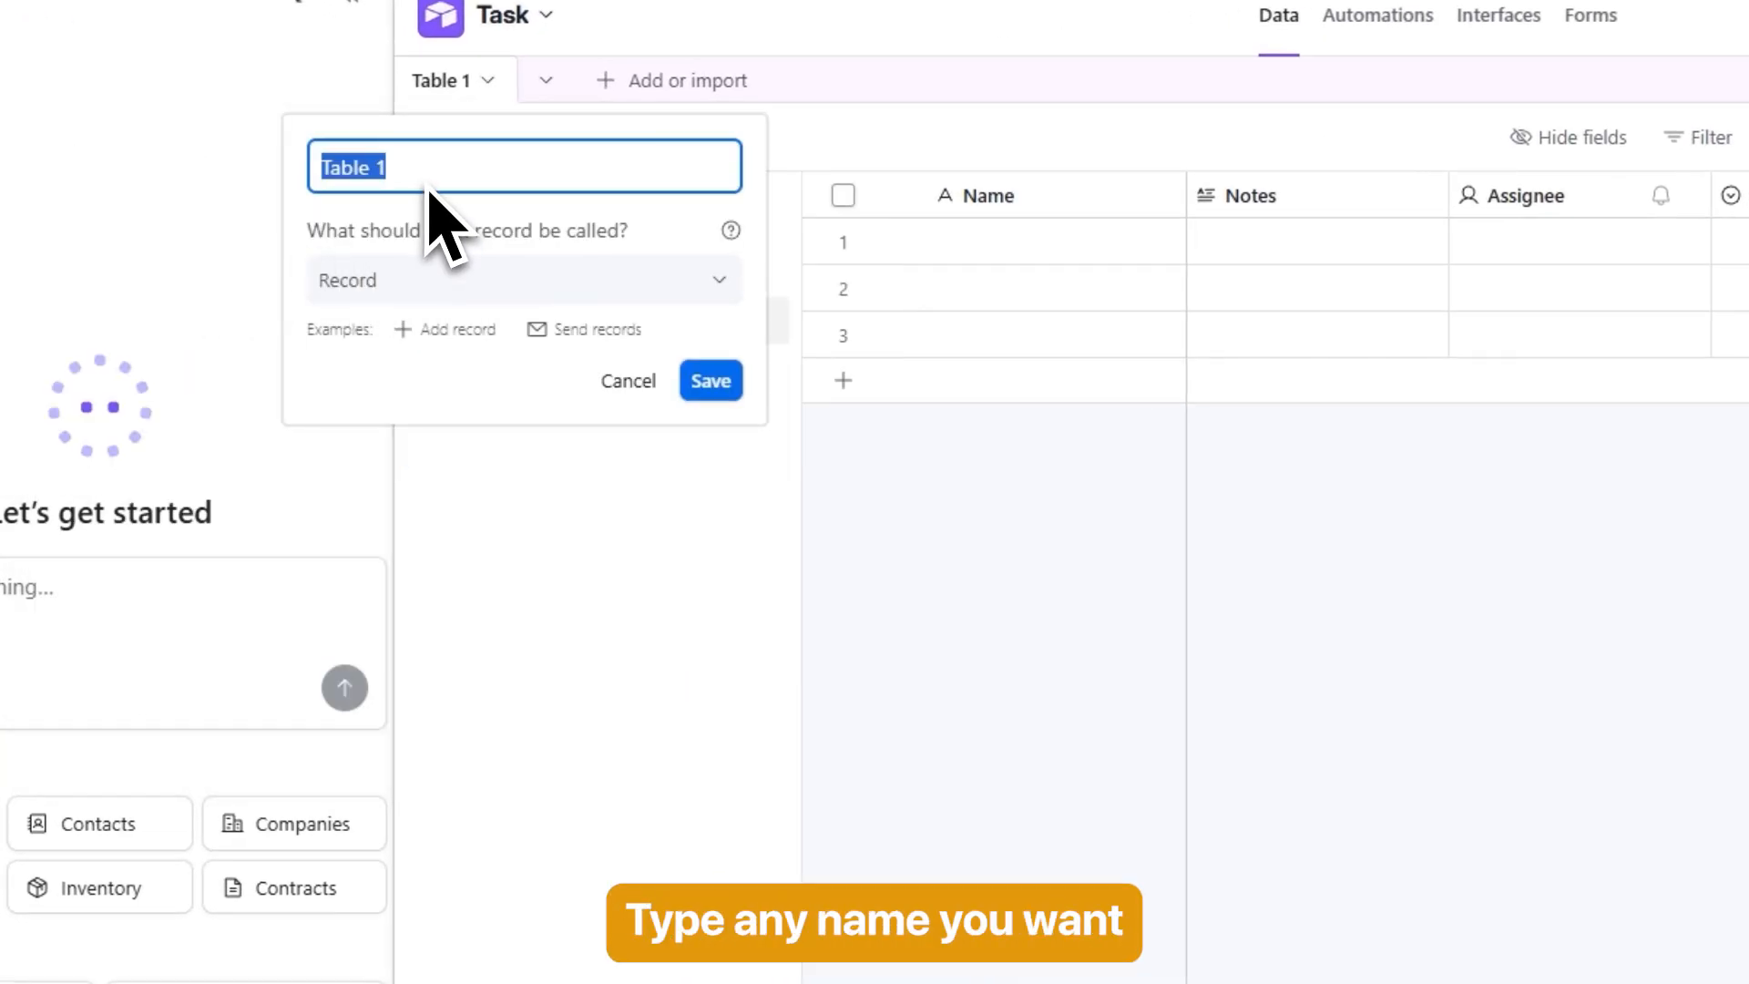
pyautogui.write('Shax Table')
pyautogui.click(709, 379)
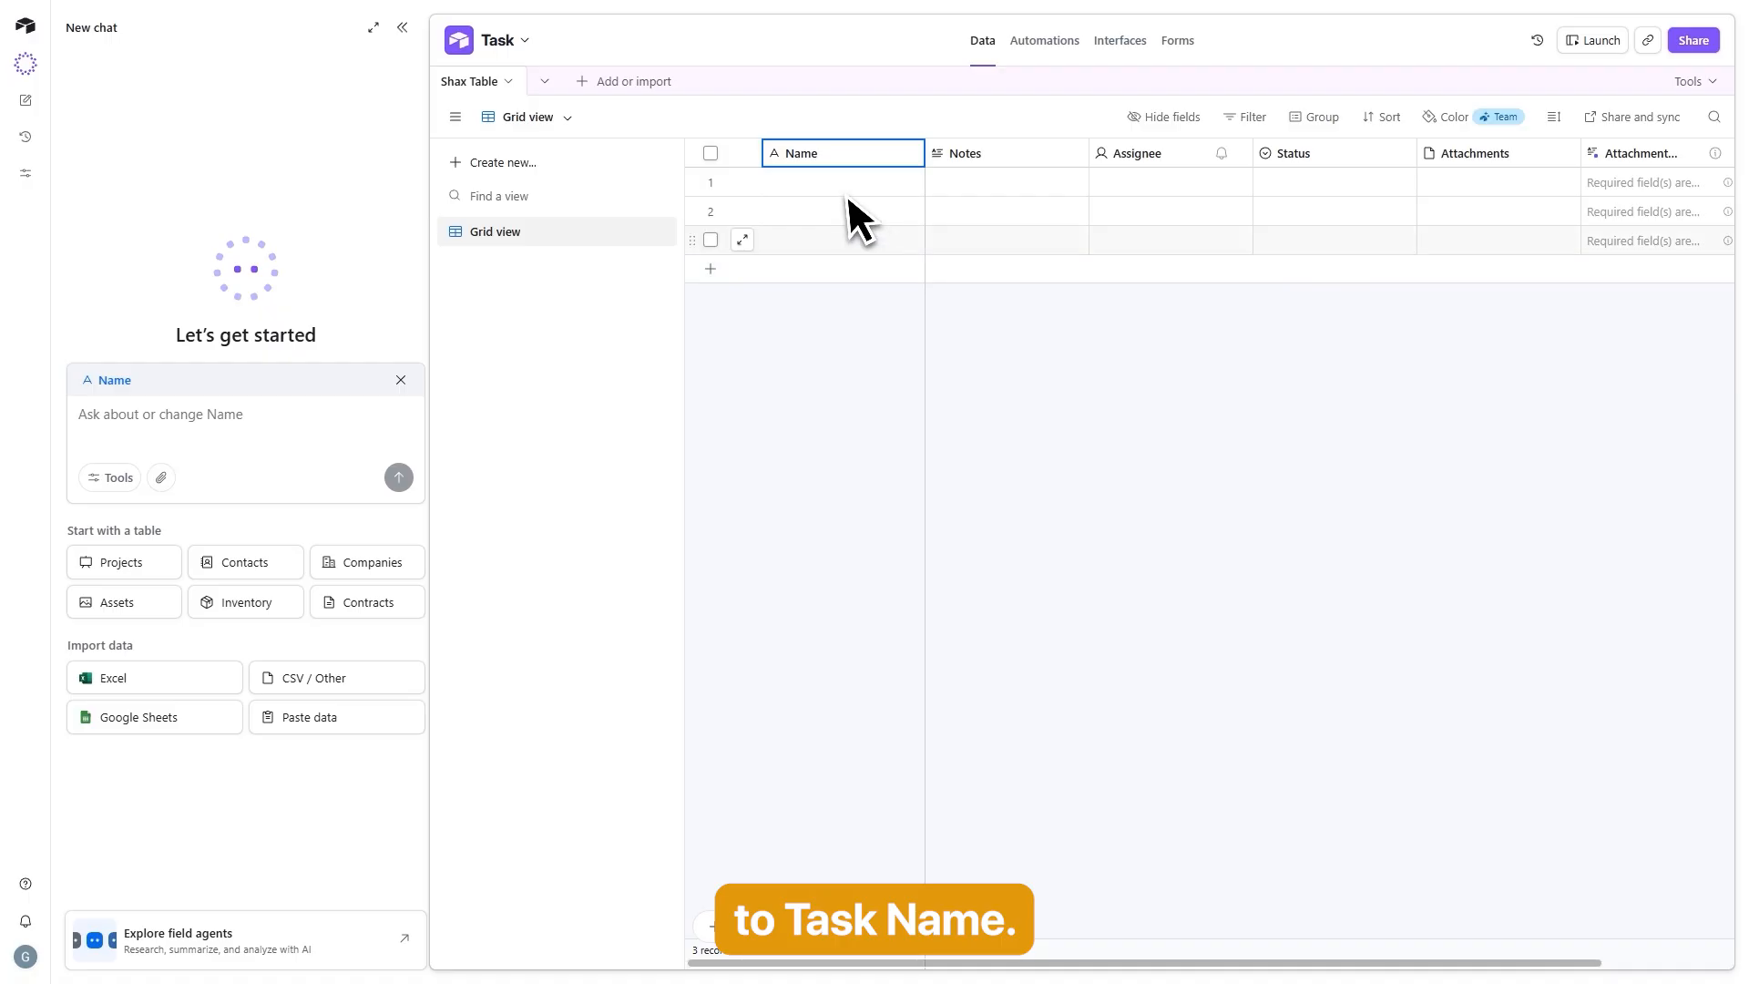
# Step: Rename the primary Name field as "Task Name" and save it
pyautogui.click(911, 155)
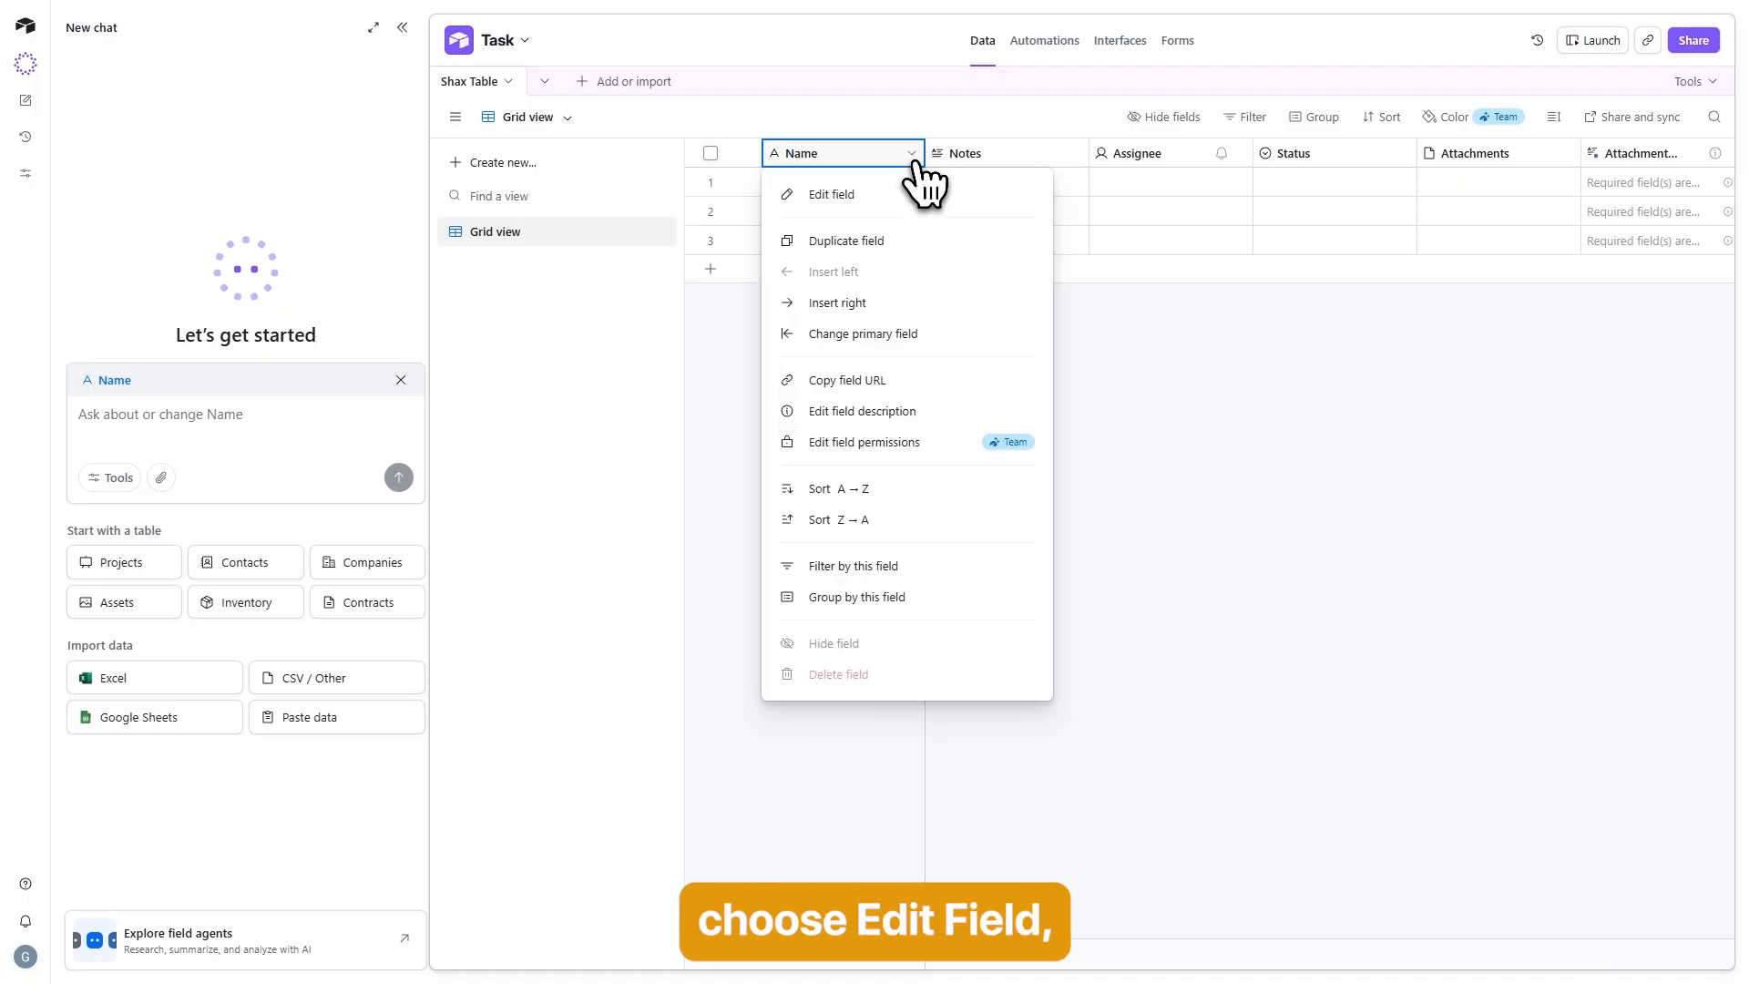
pyautogui.click(858, 193)
pyautogui.write('Task Name')
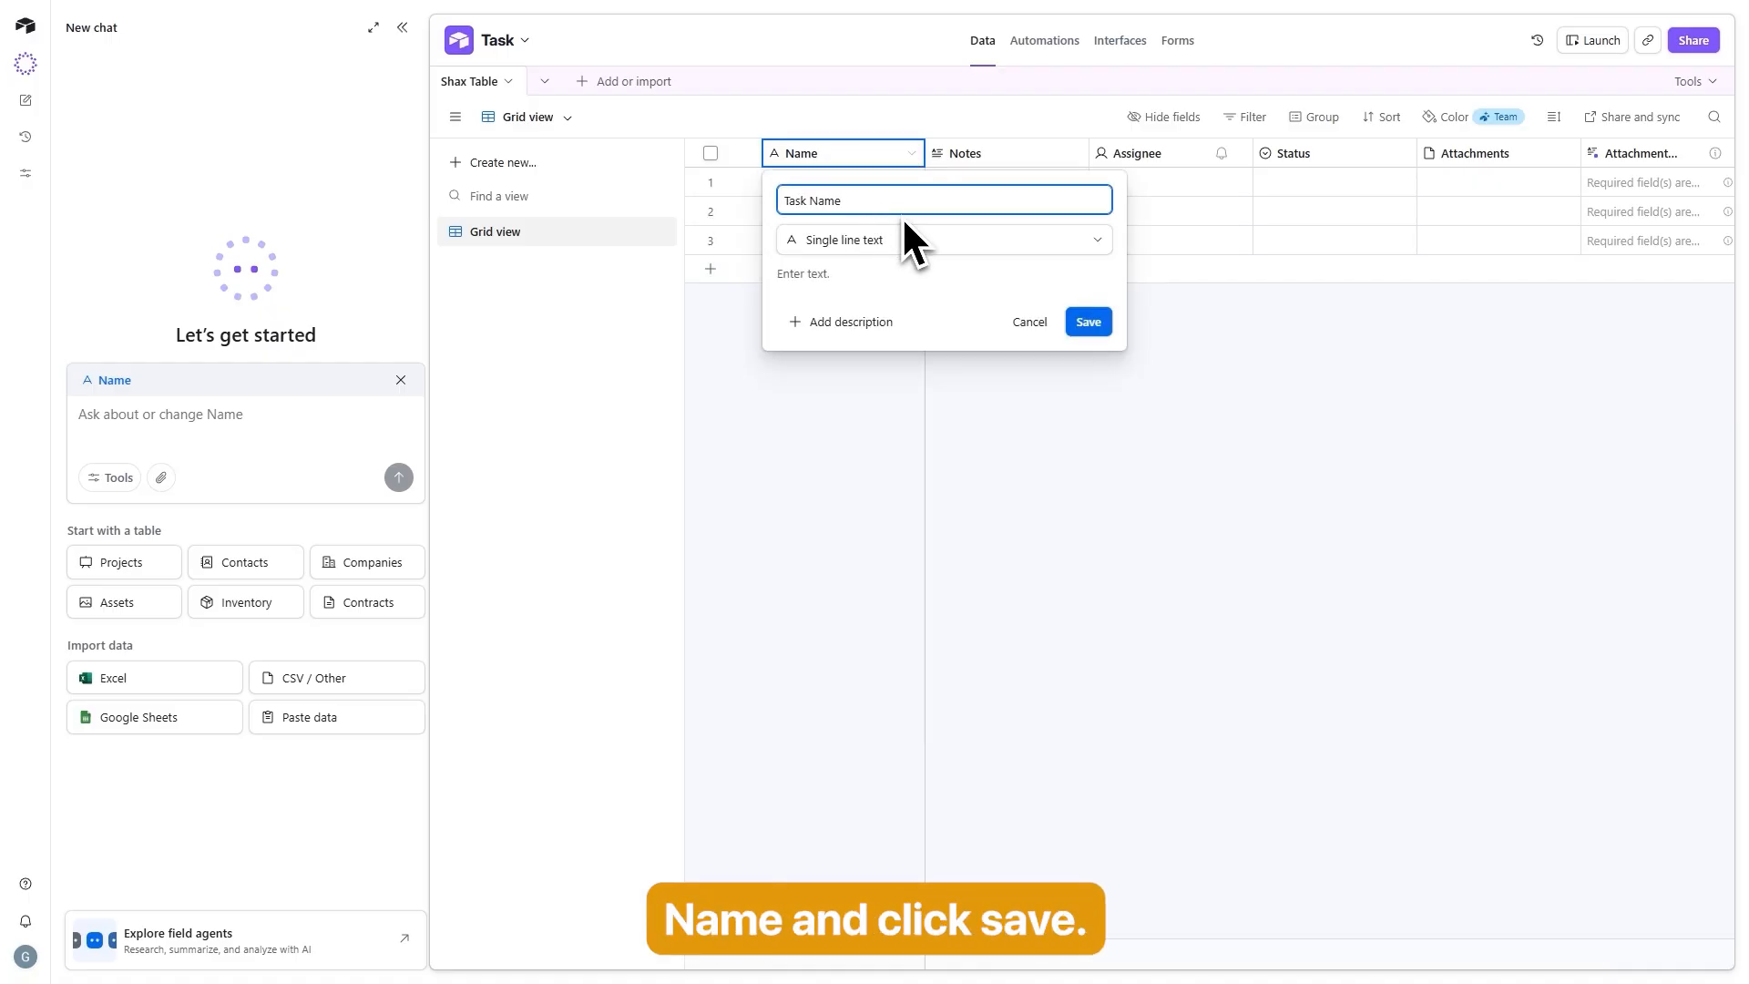
pyautogui.click(1087, 320)
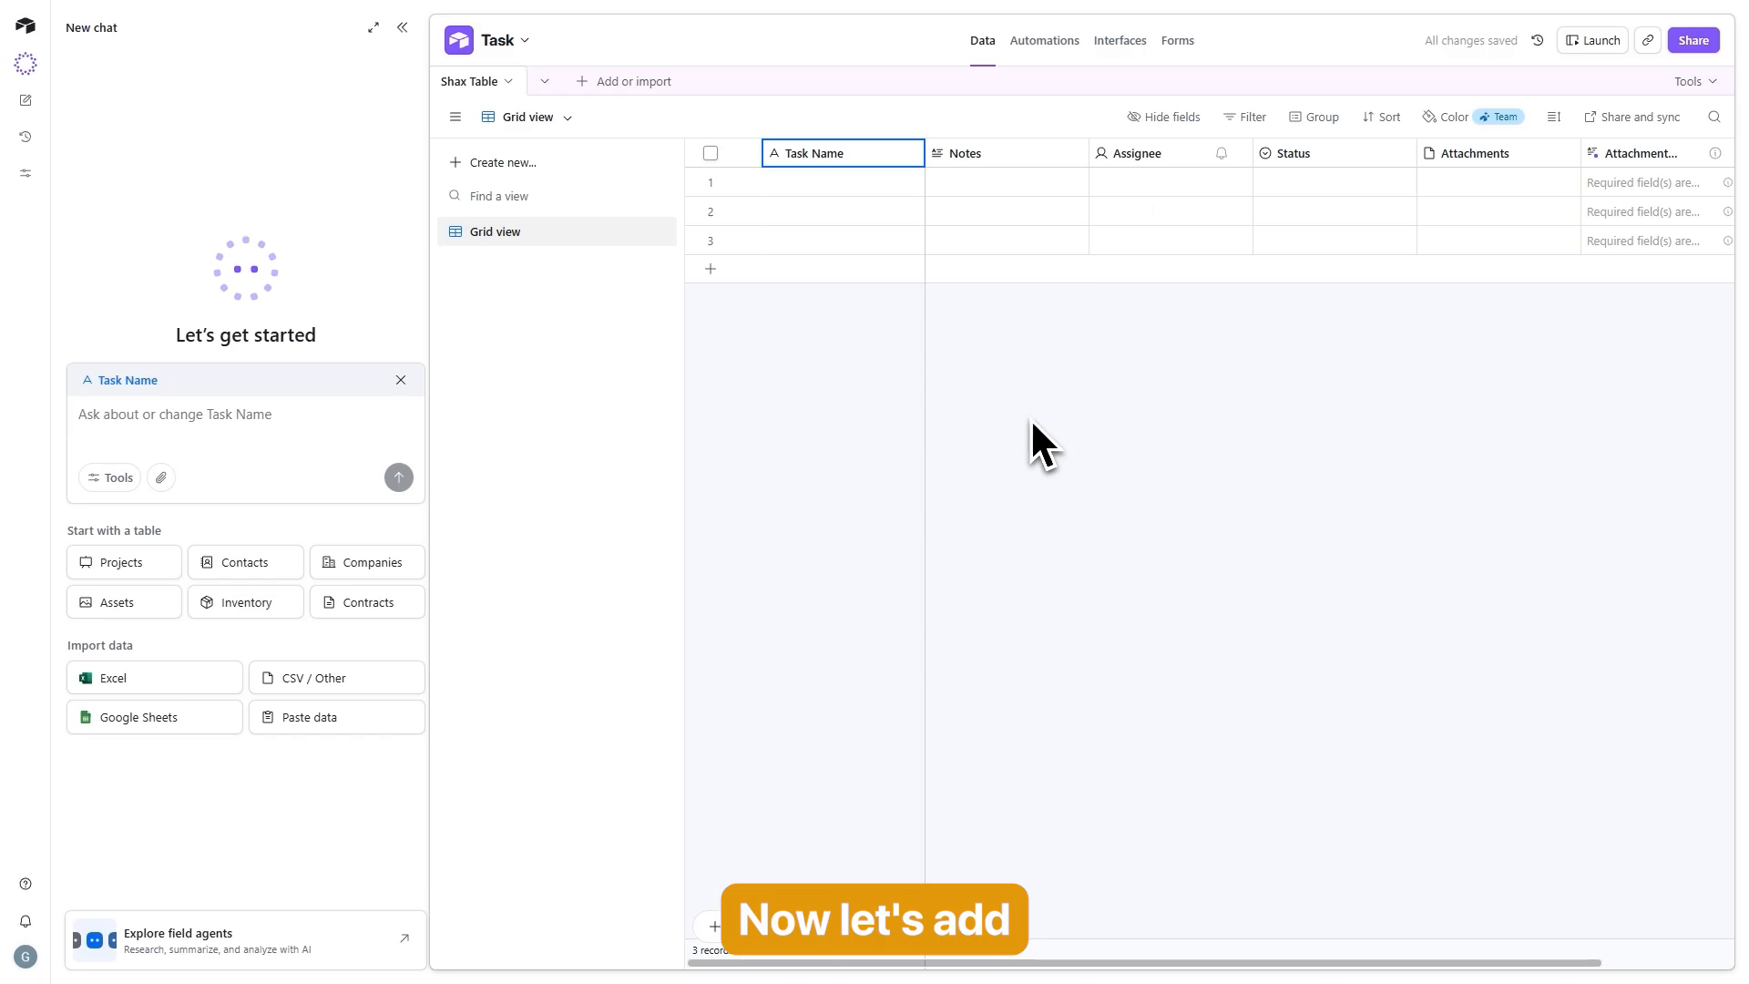
pyautogui.click(992, 423)
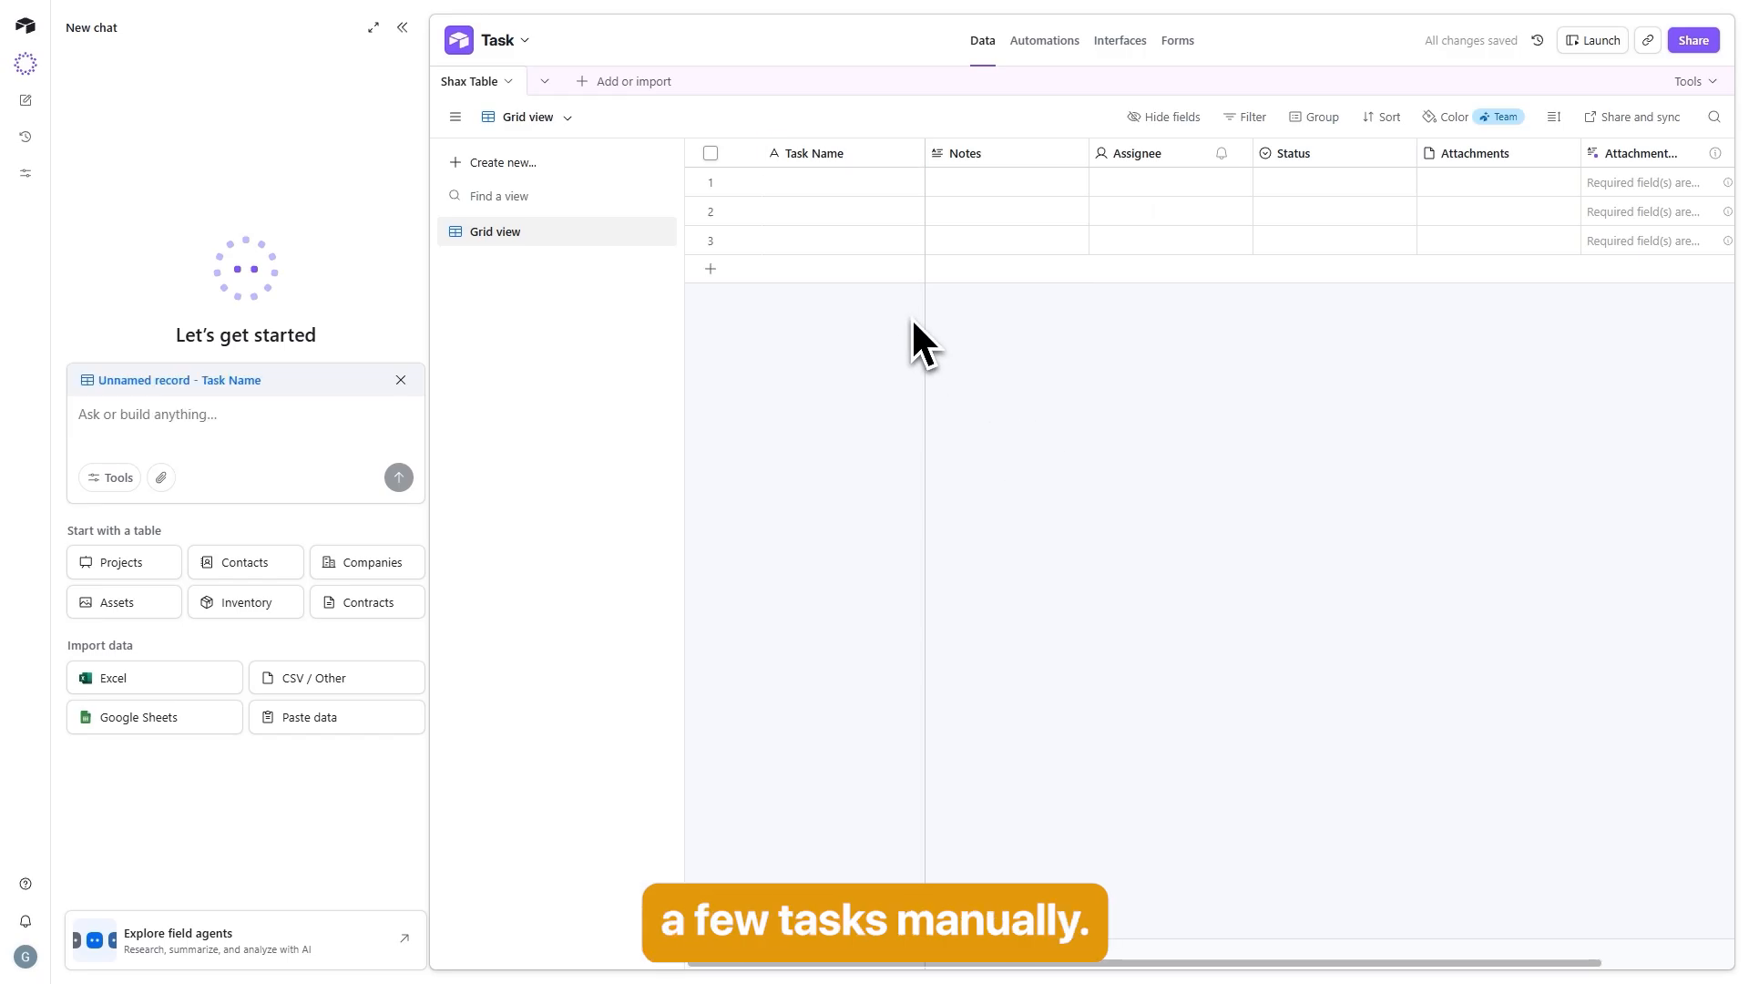
# Step: Fill the first three Task Name cells with "Create website homepage.", "Write blog article." and "Design Instagram post."
pyautogui.click(794, 186)
pyautogui.write('Create website homepage.')
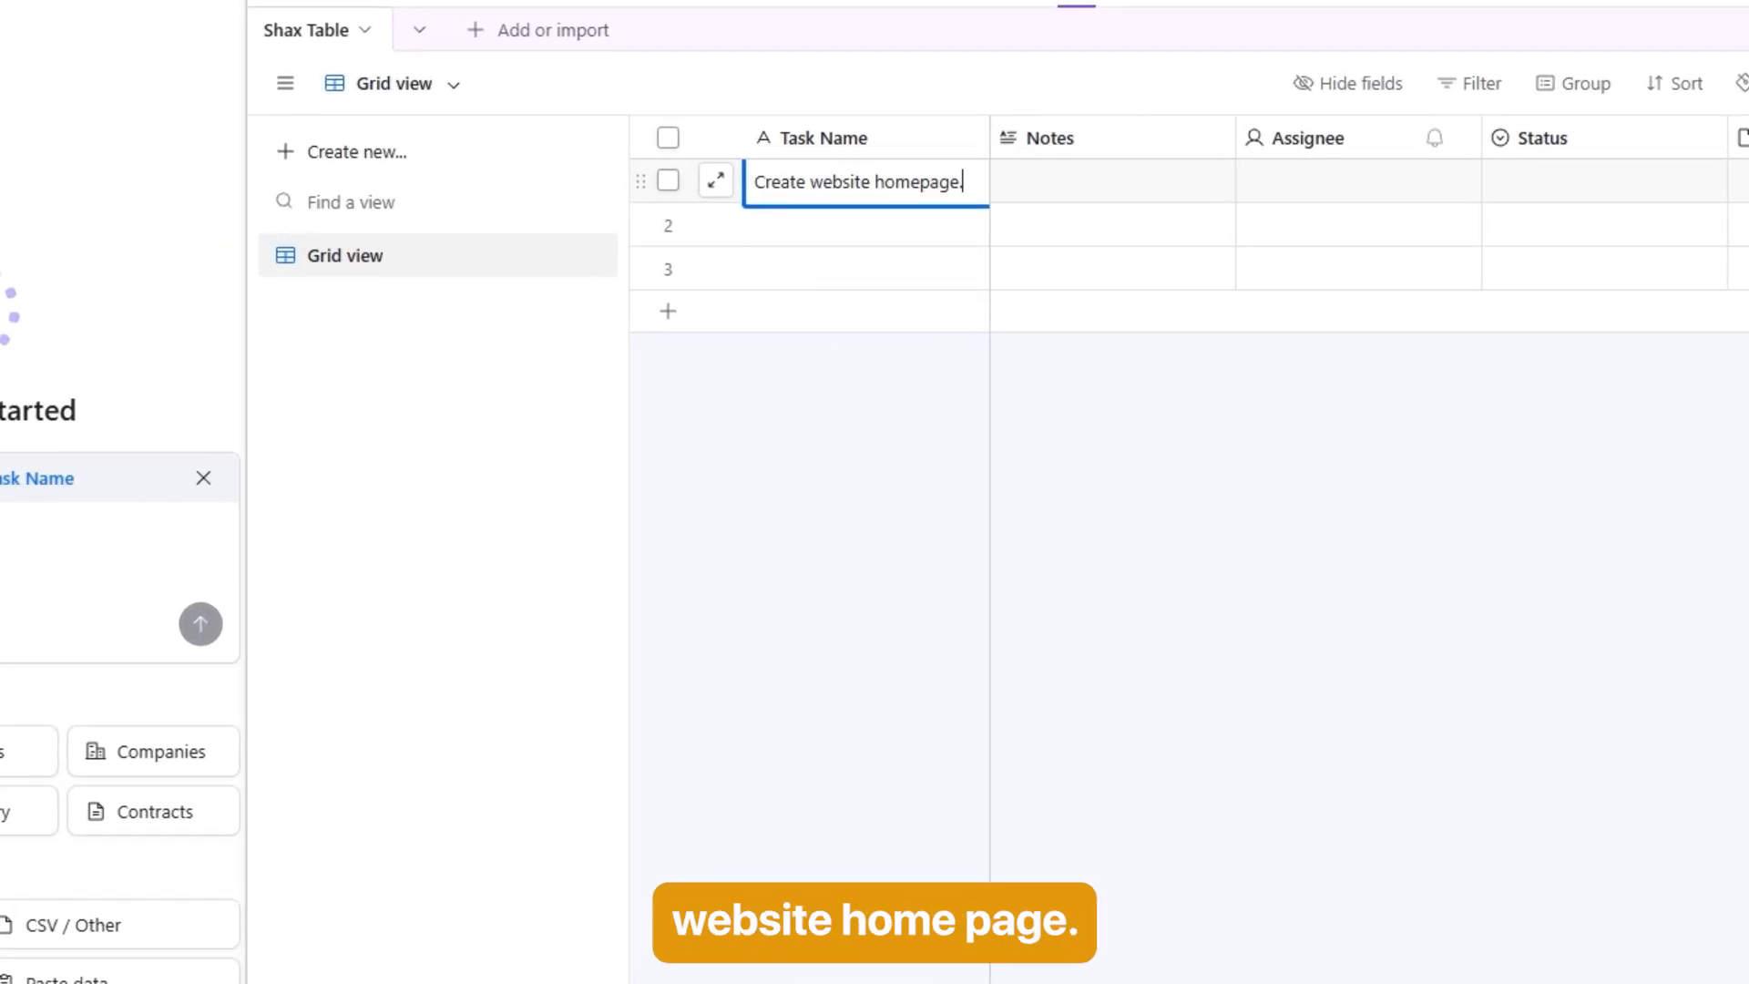
pyautogui.click(819, 226)
pyautogui.write('Write blog article.')
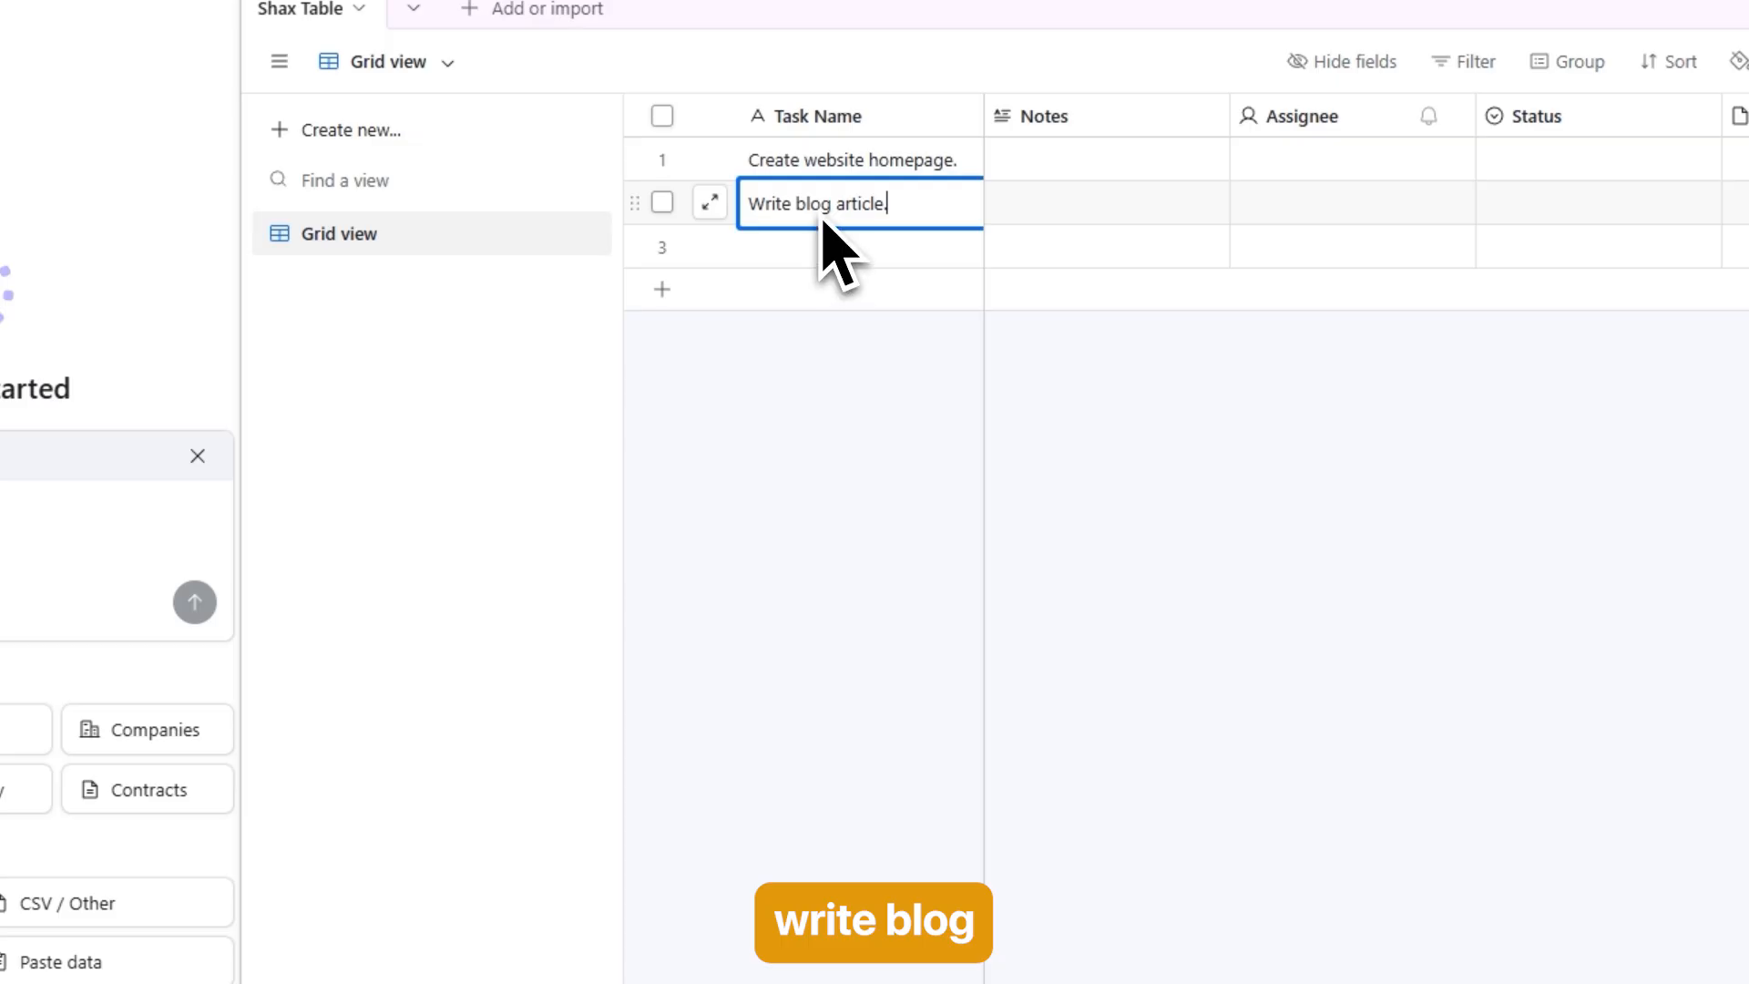
pyautogui.click(817, 259)
pyautogui.write('Design Instagram post.')
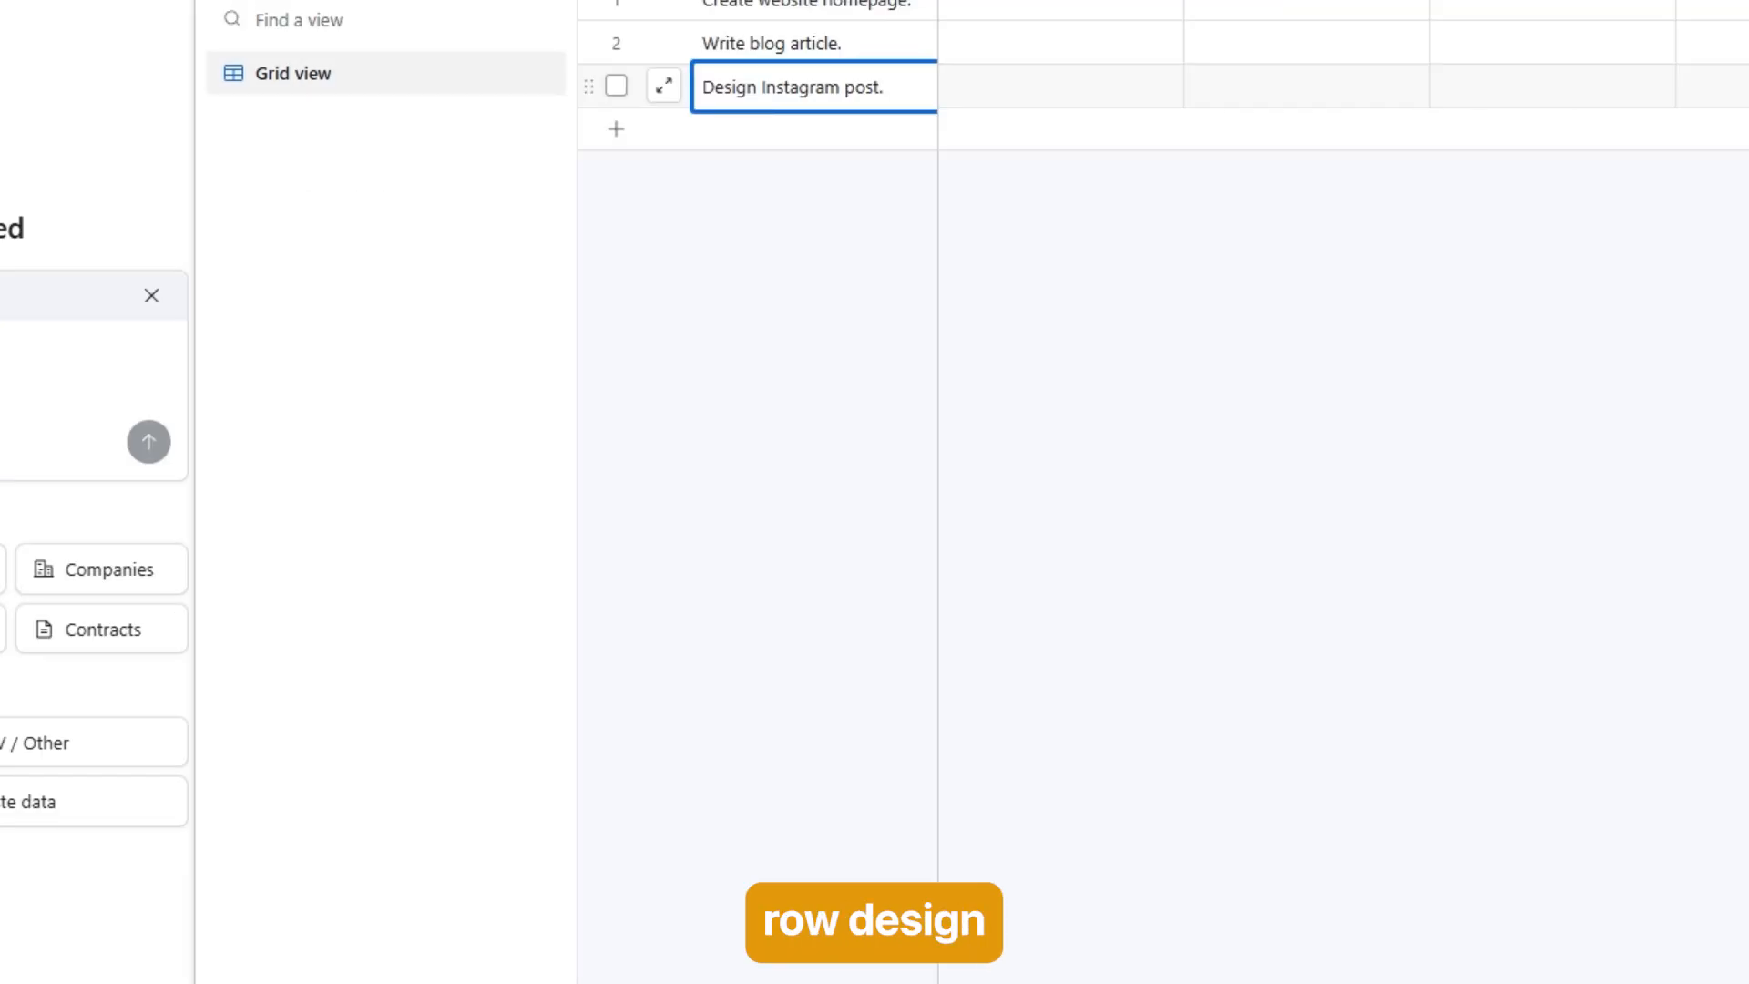
pyautogui.click(790, 153)
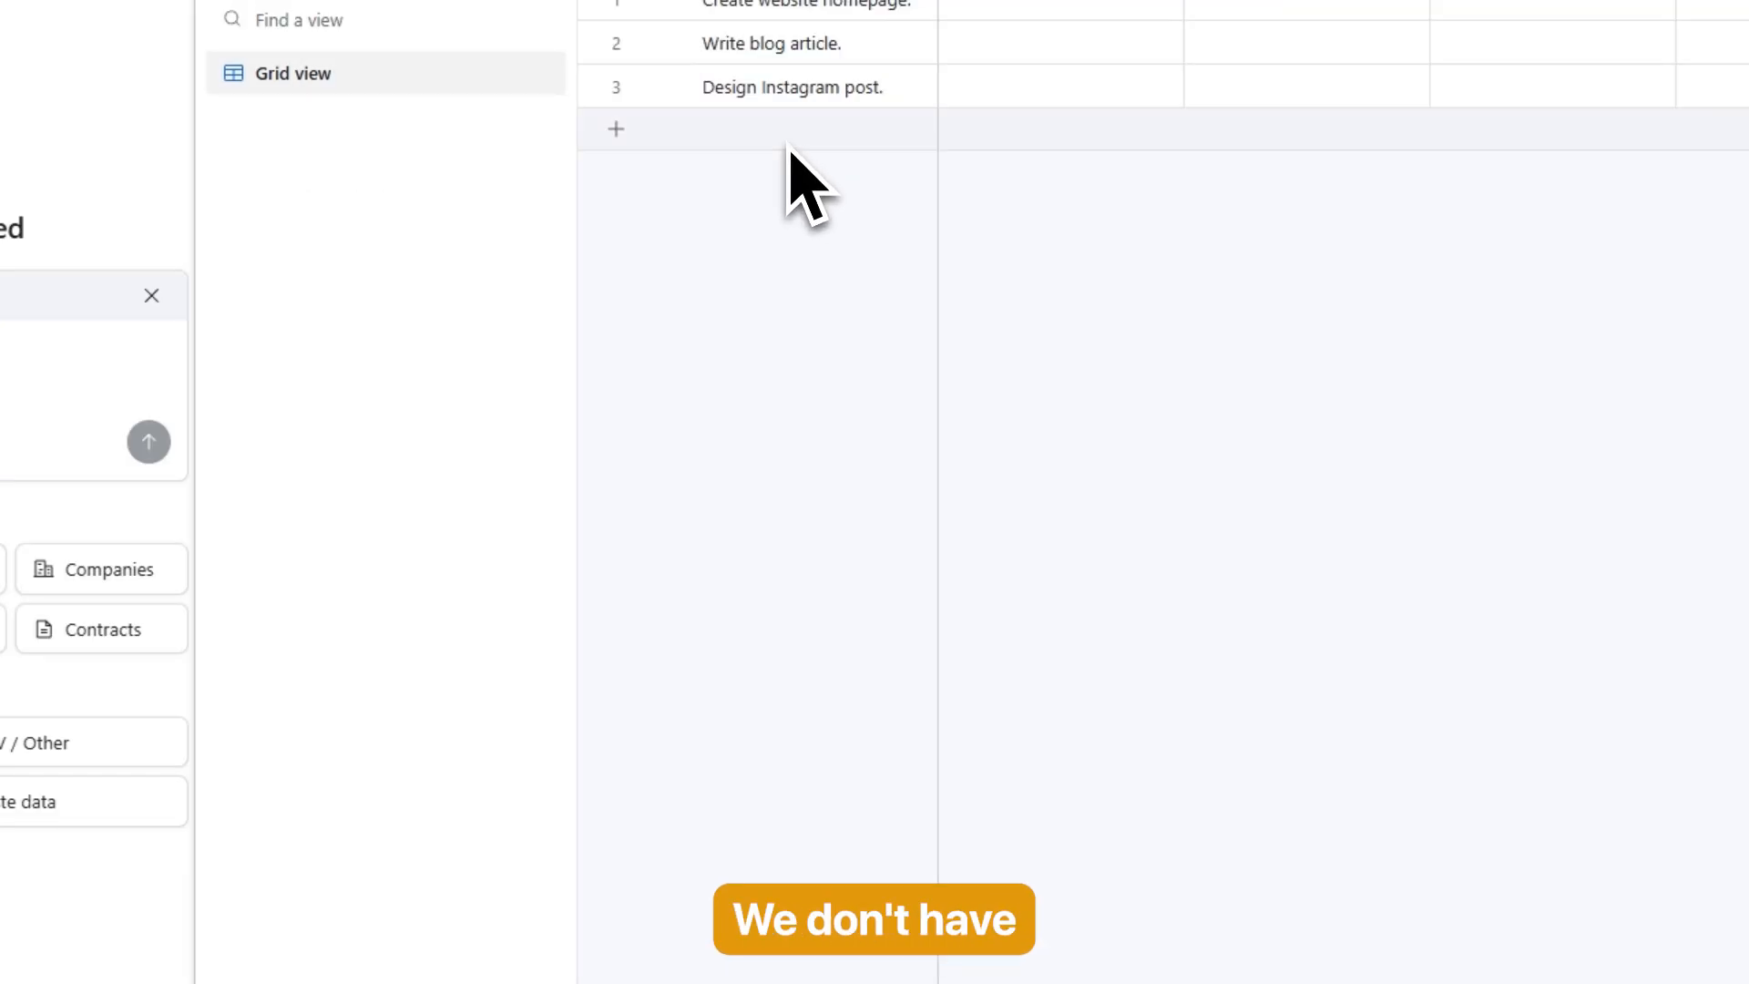
# Step: Add a fourth record with the task name "Review client feedback."
pyautogui.click(617, 132)
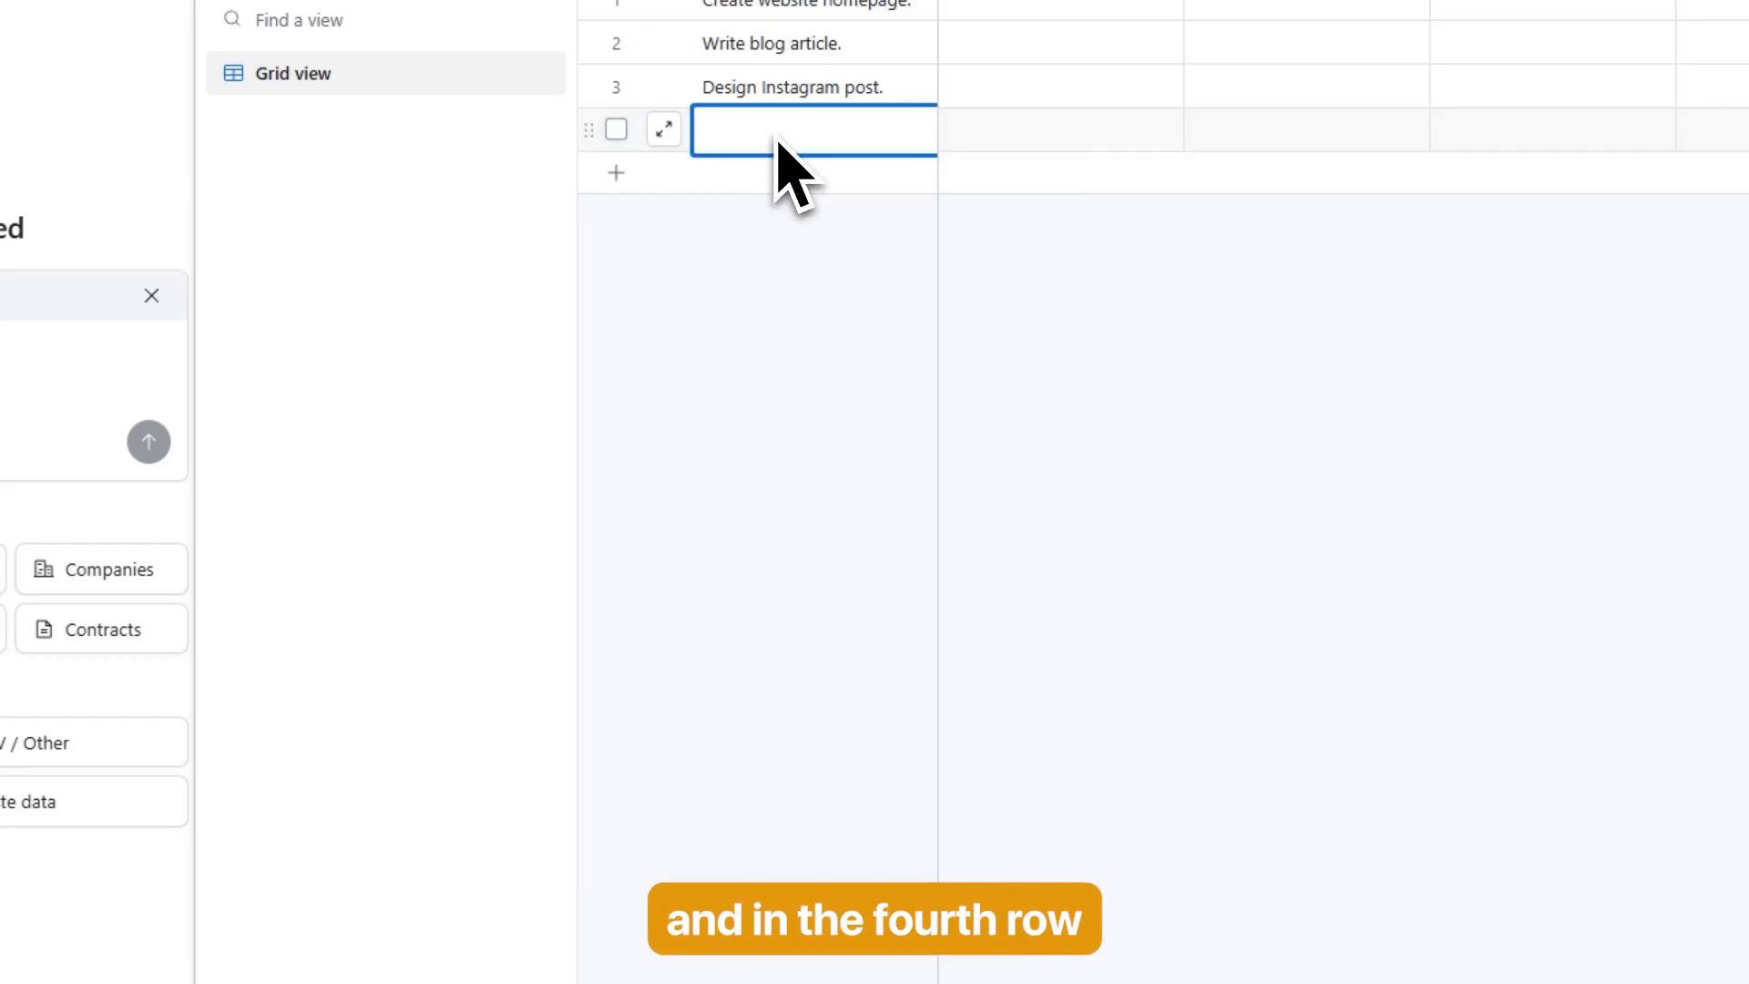
pyautogui.write('Review client feedback')
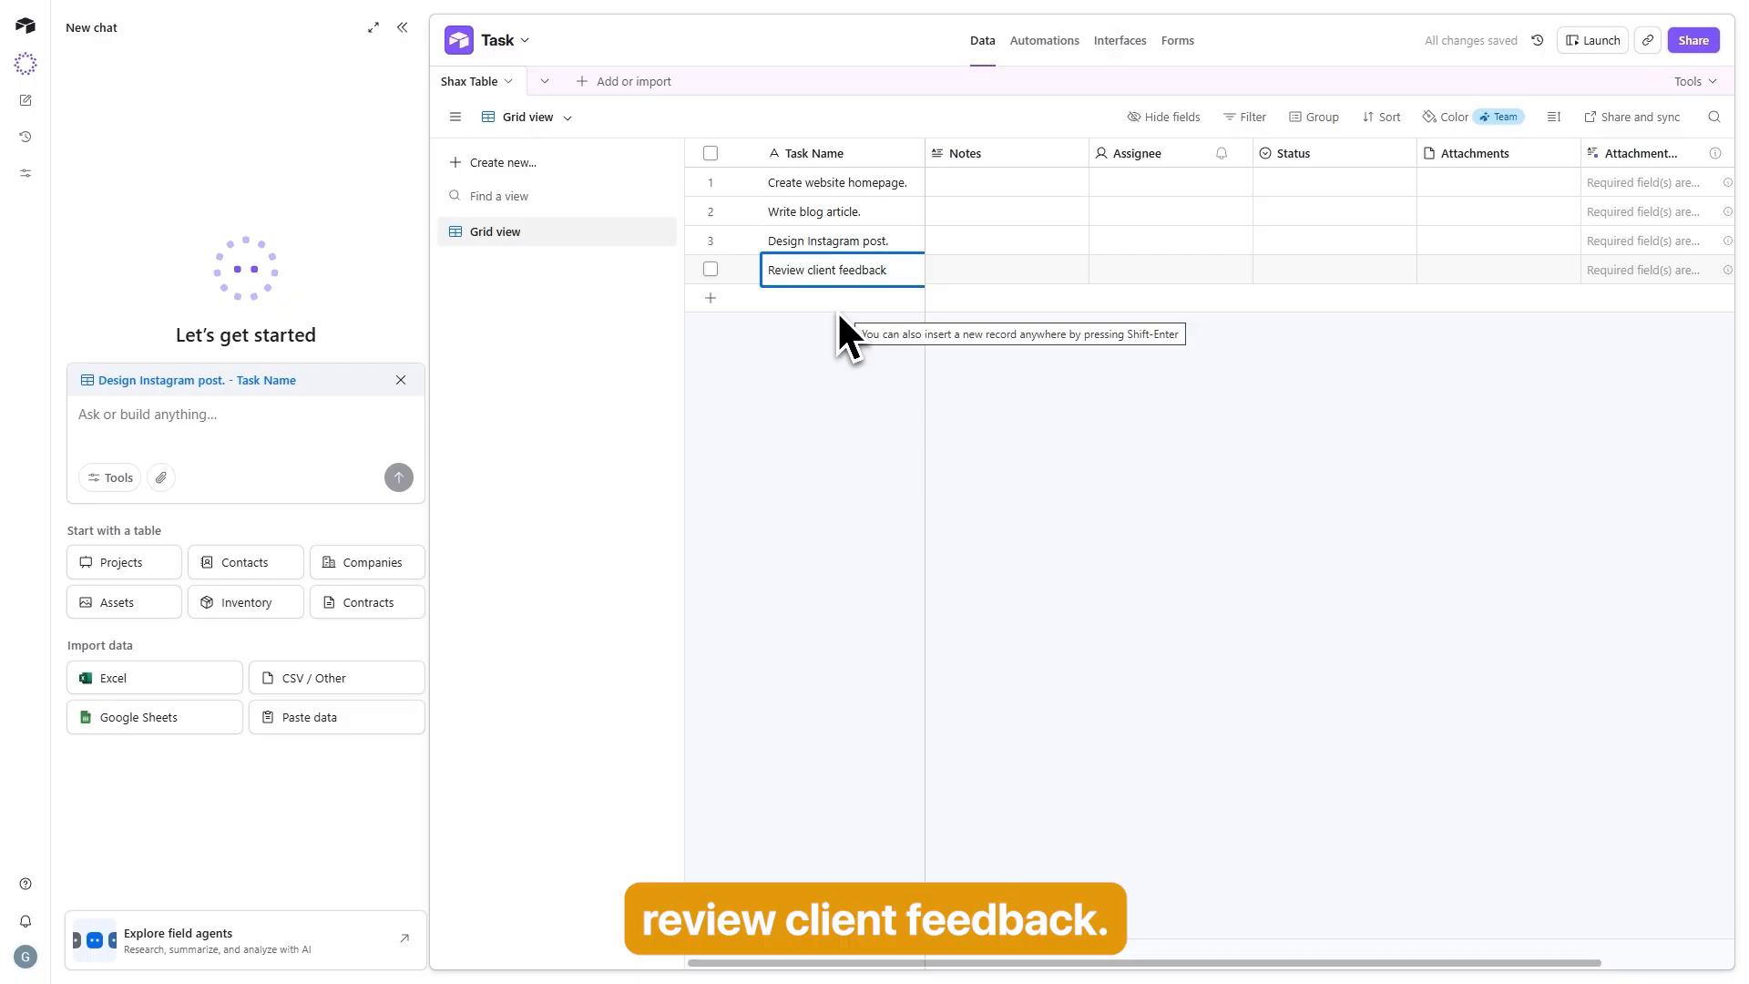
pyautogui.write('.')
pyautogui.click(839, 315)
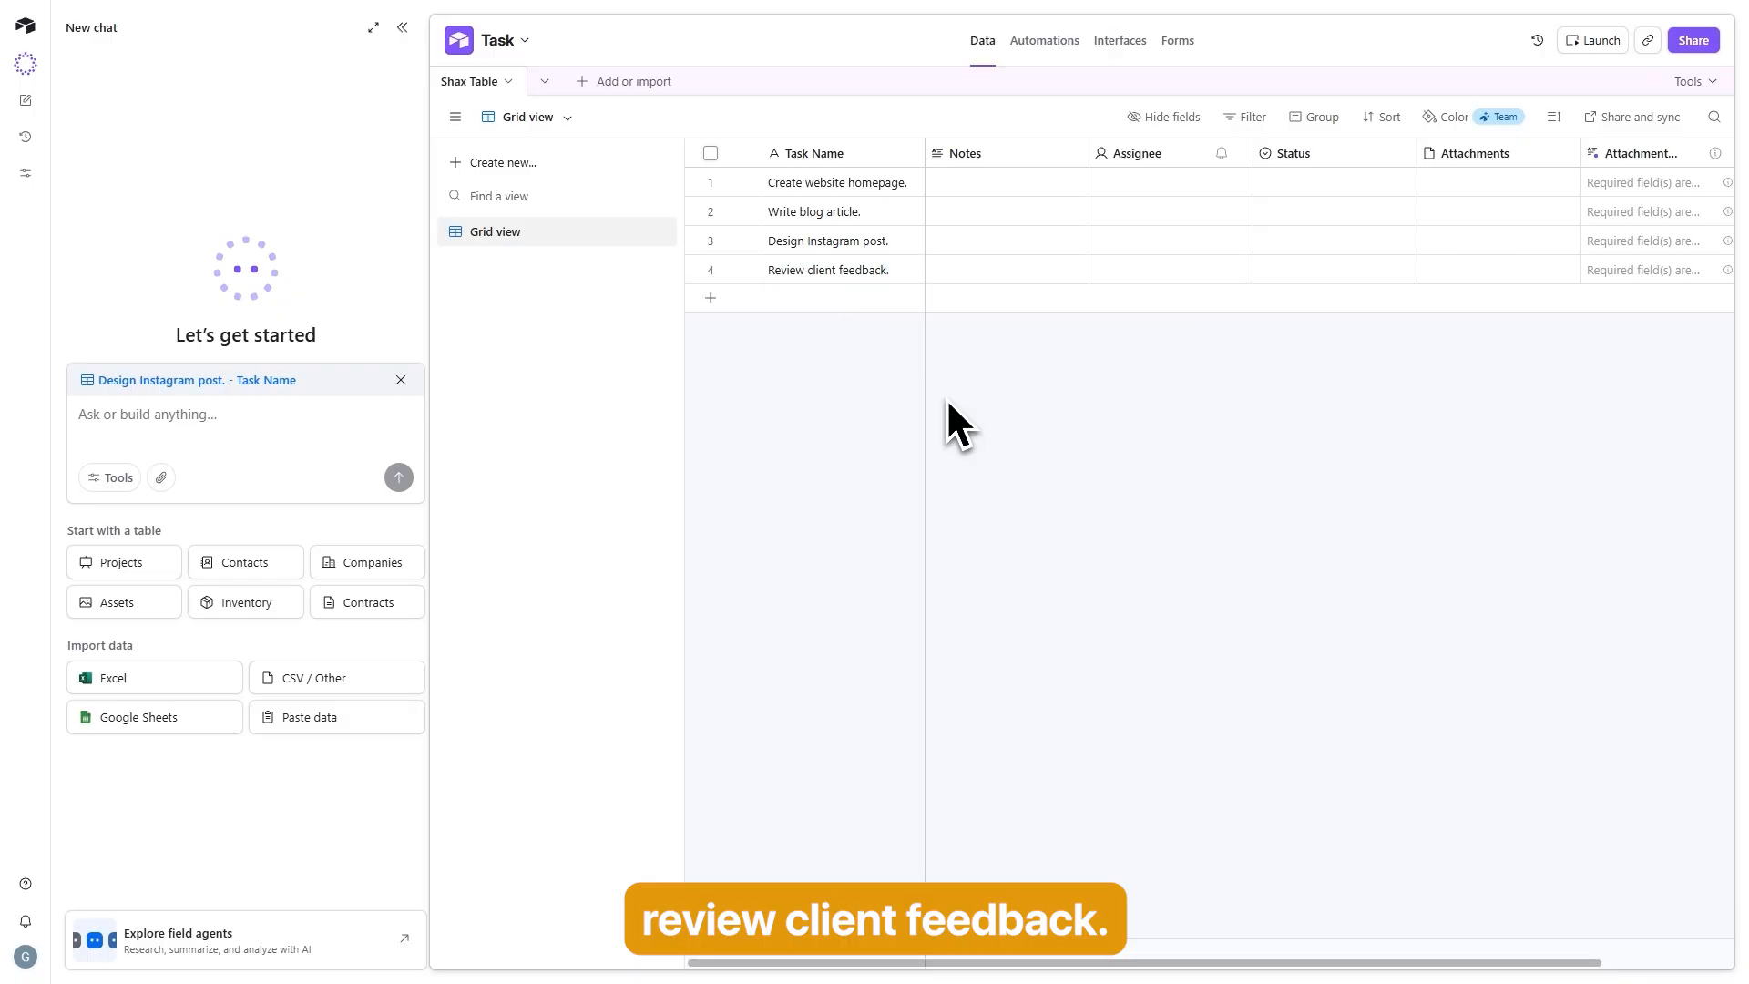
# Step: Collapse the AI chat sidebar and move the Status field directly after Task Name
pyautogui.click(402, 29)
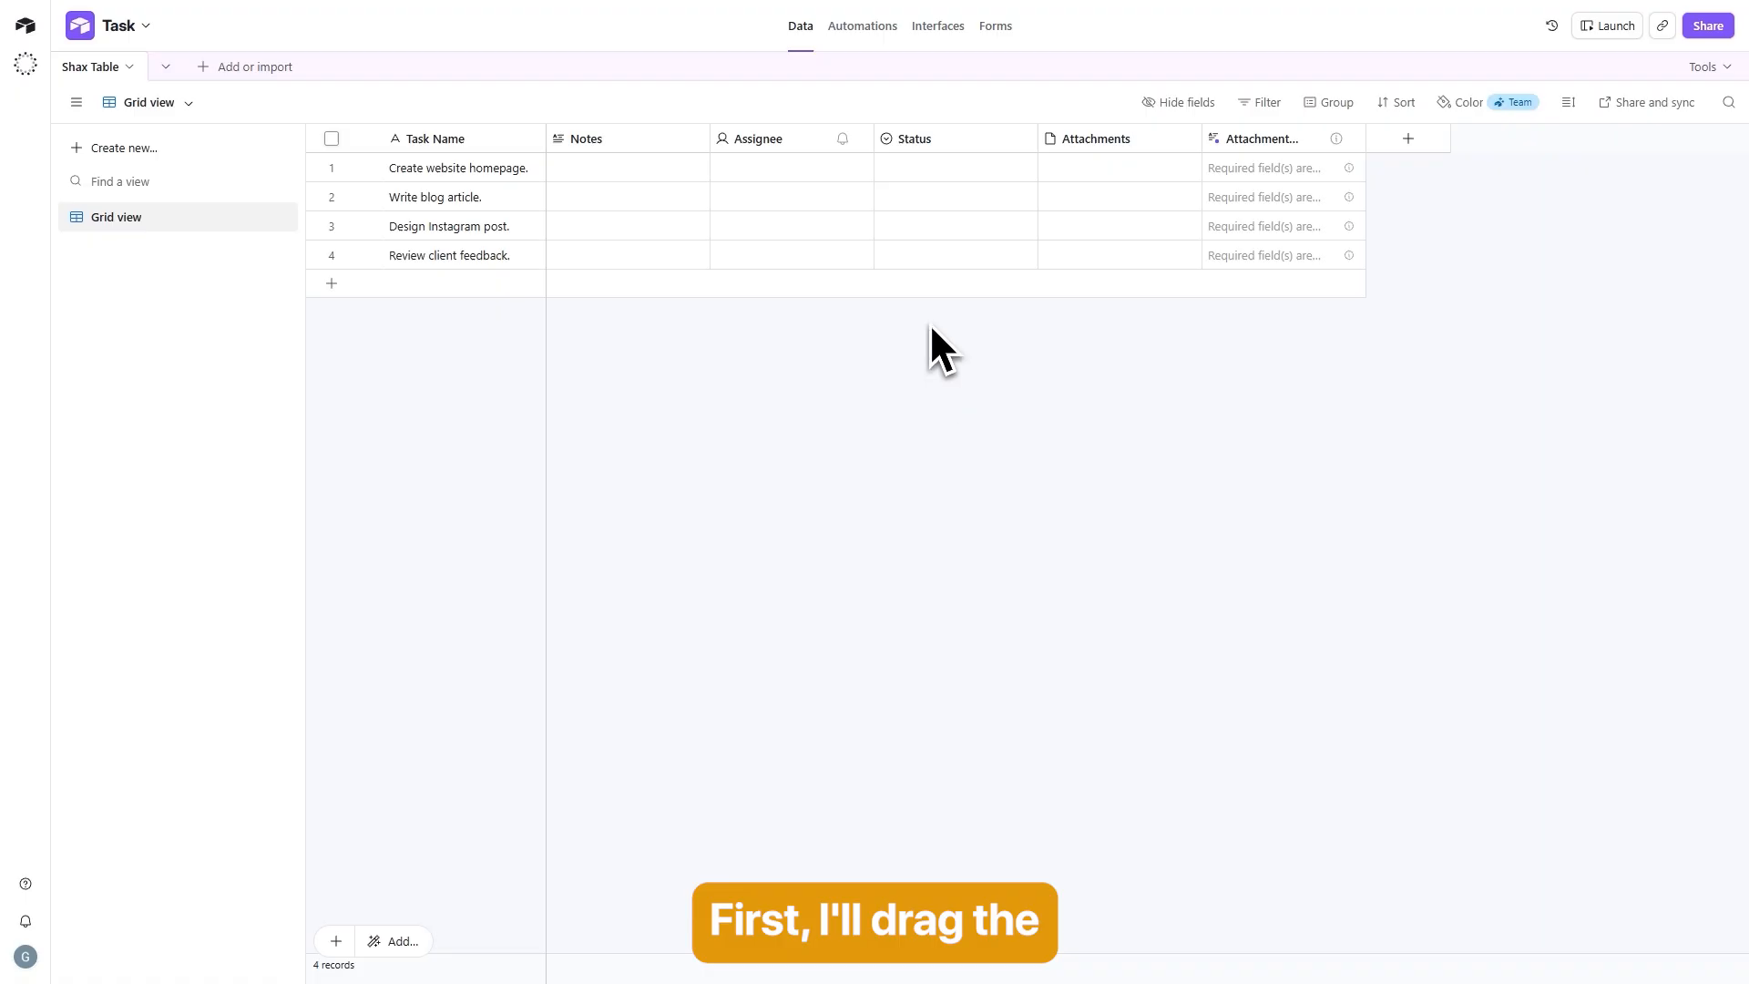
pyautogui.moveTo(964, 147); pyautogui.dragTo(449, 162)
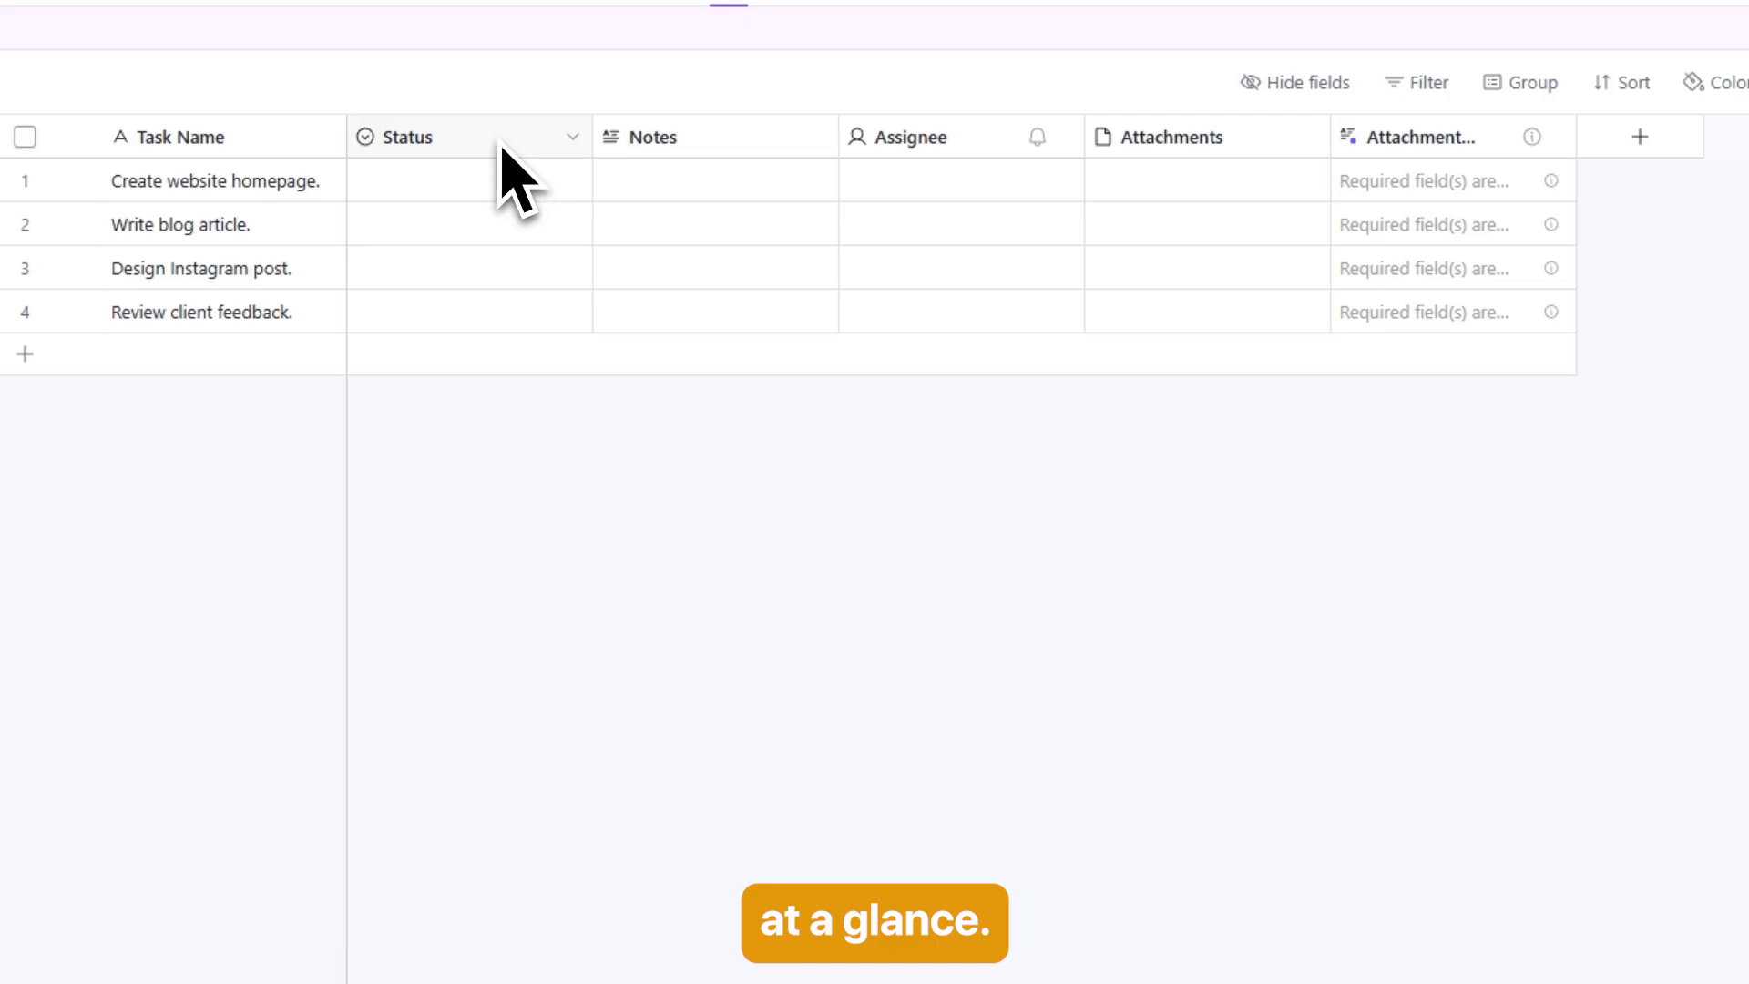
# Step: Add a "Waiting" option to the Status single select field and save the field
pyautogui.click(573, 138)
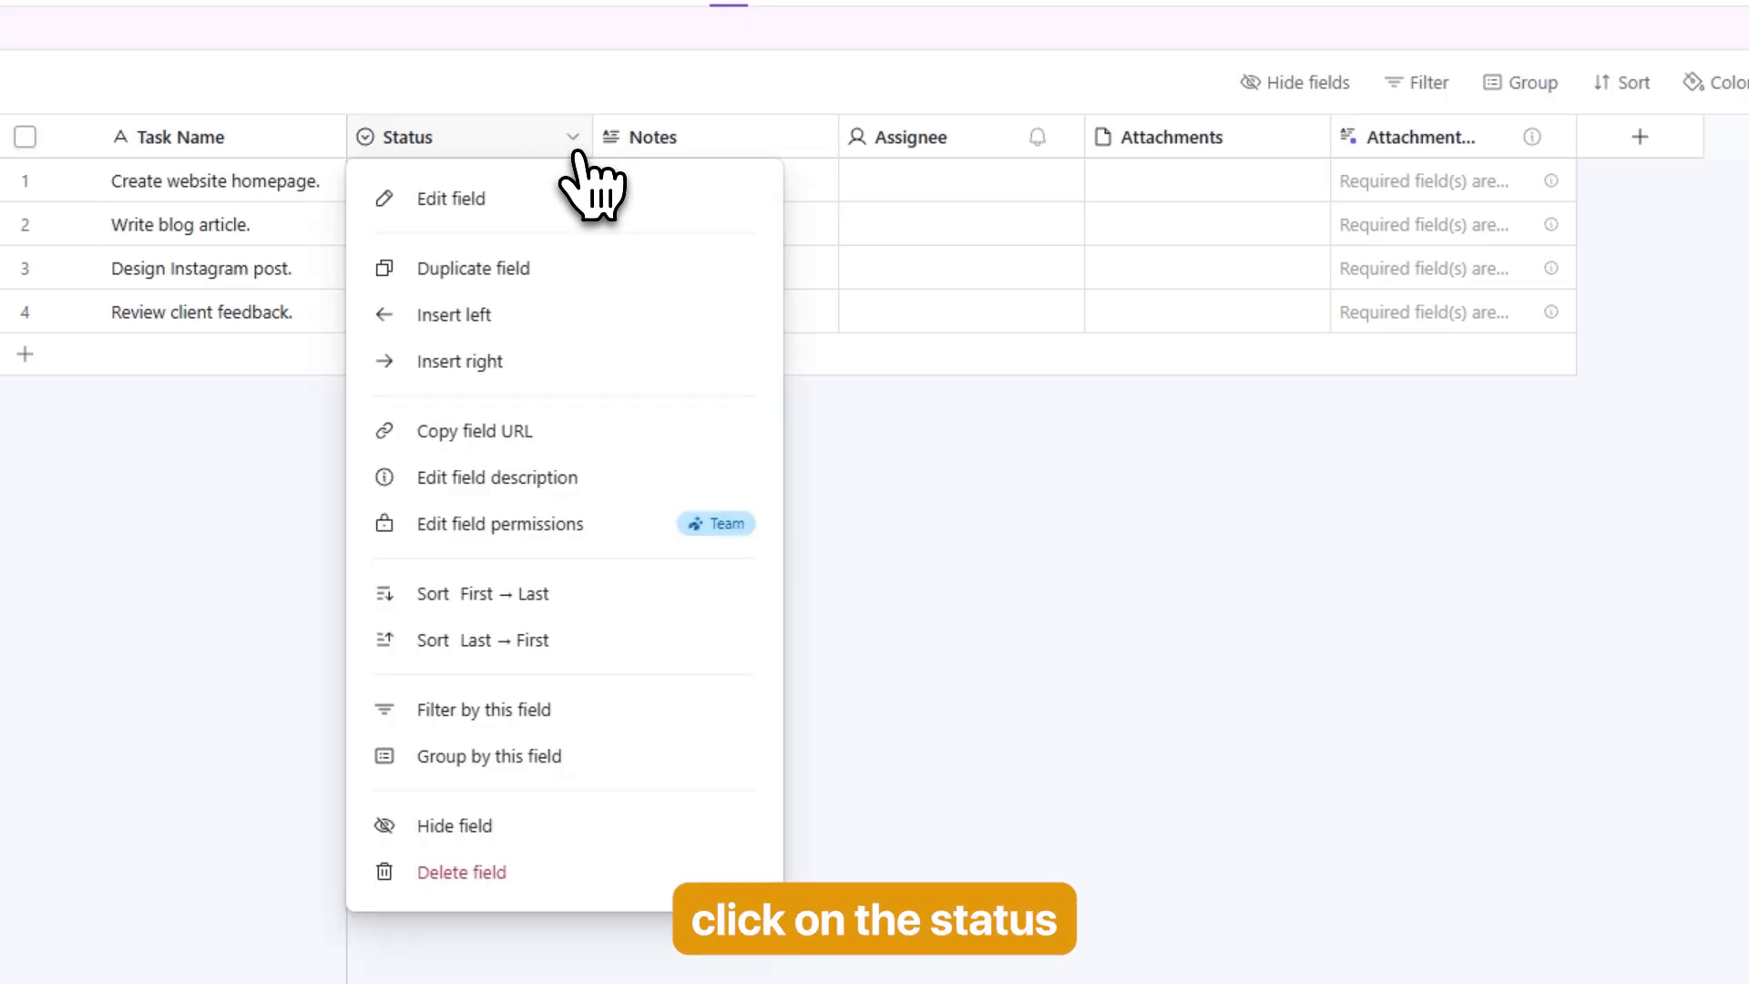
pyautogui.click(483, 199)
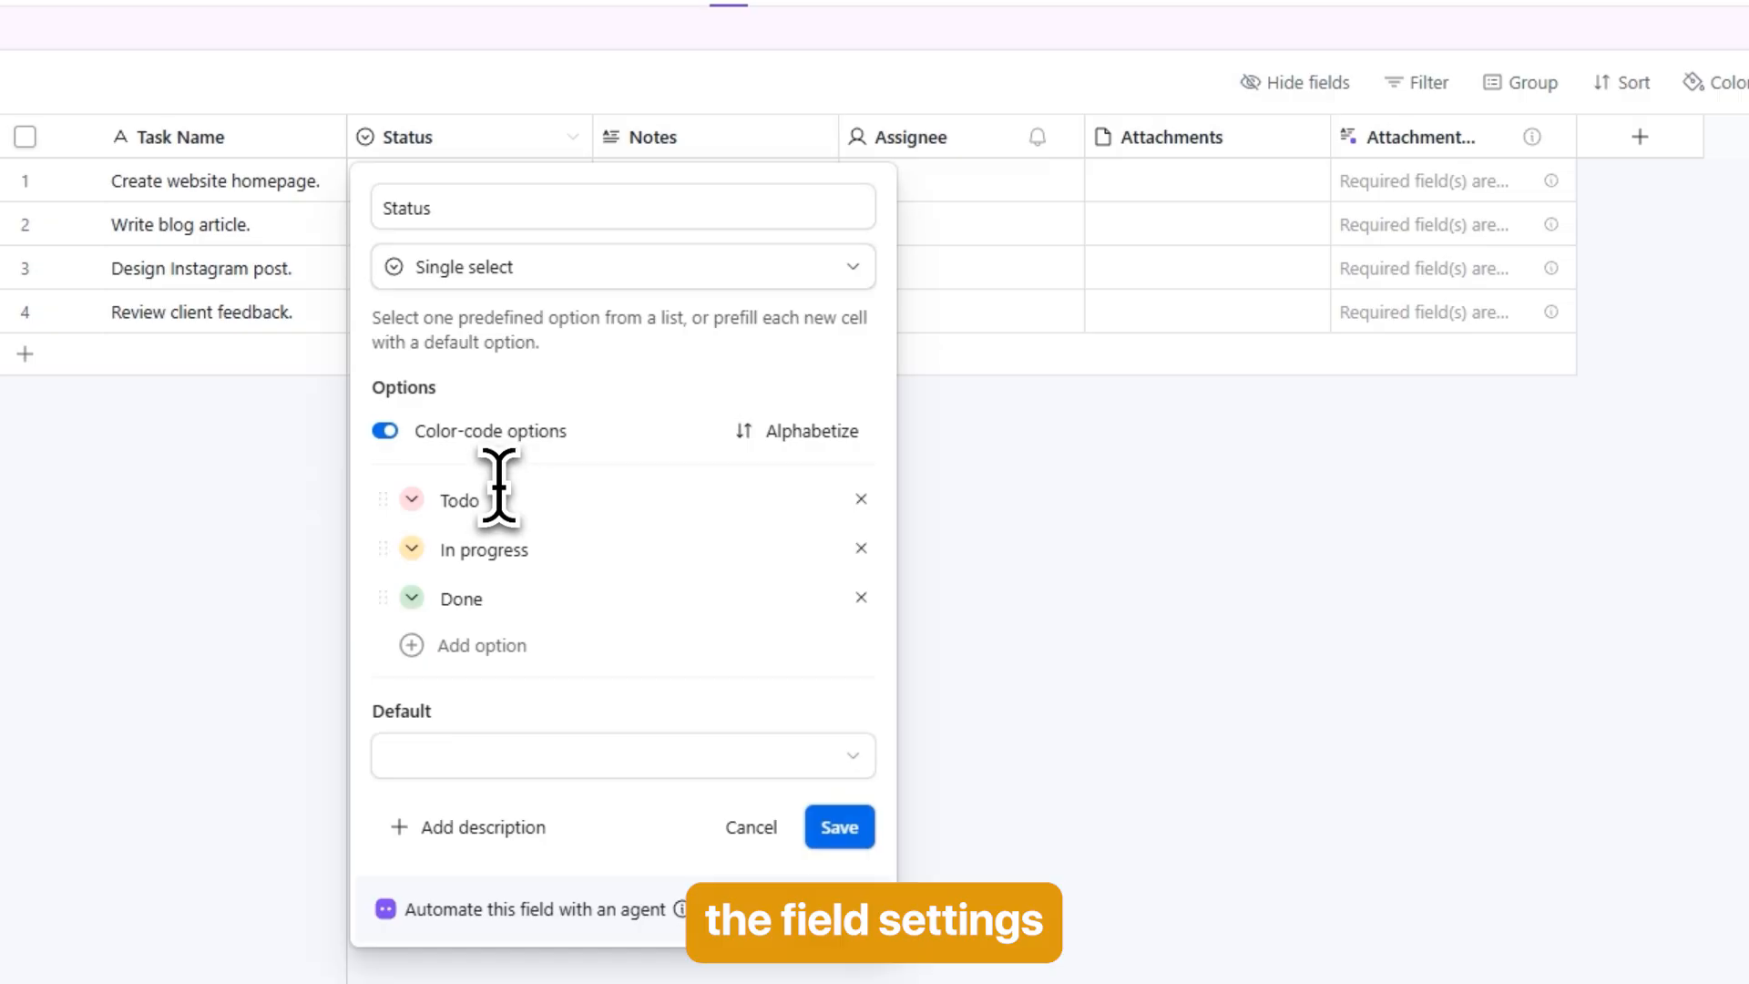
pyautogui.click(453, 678)
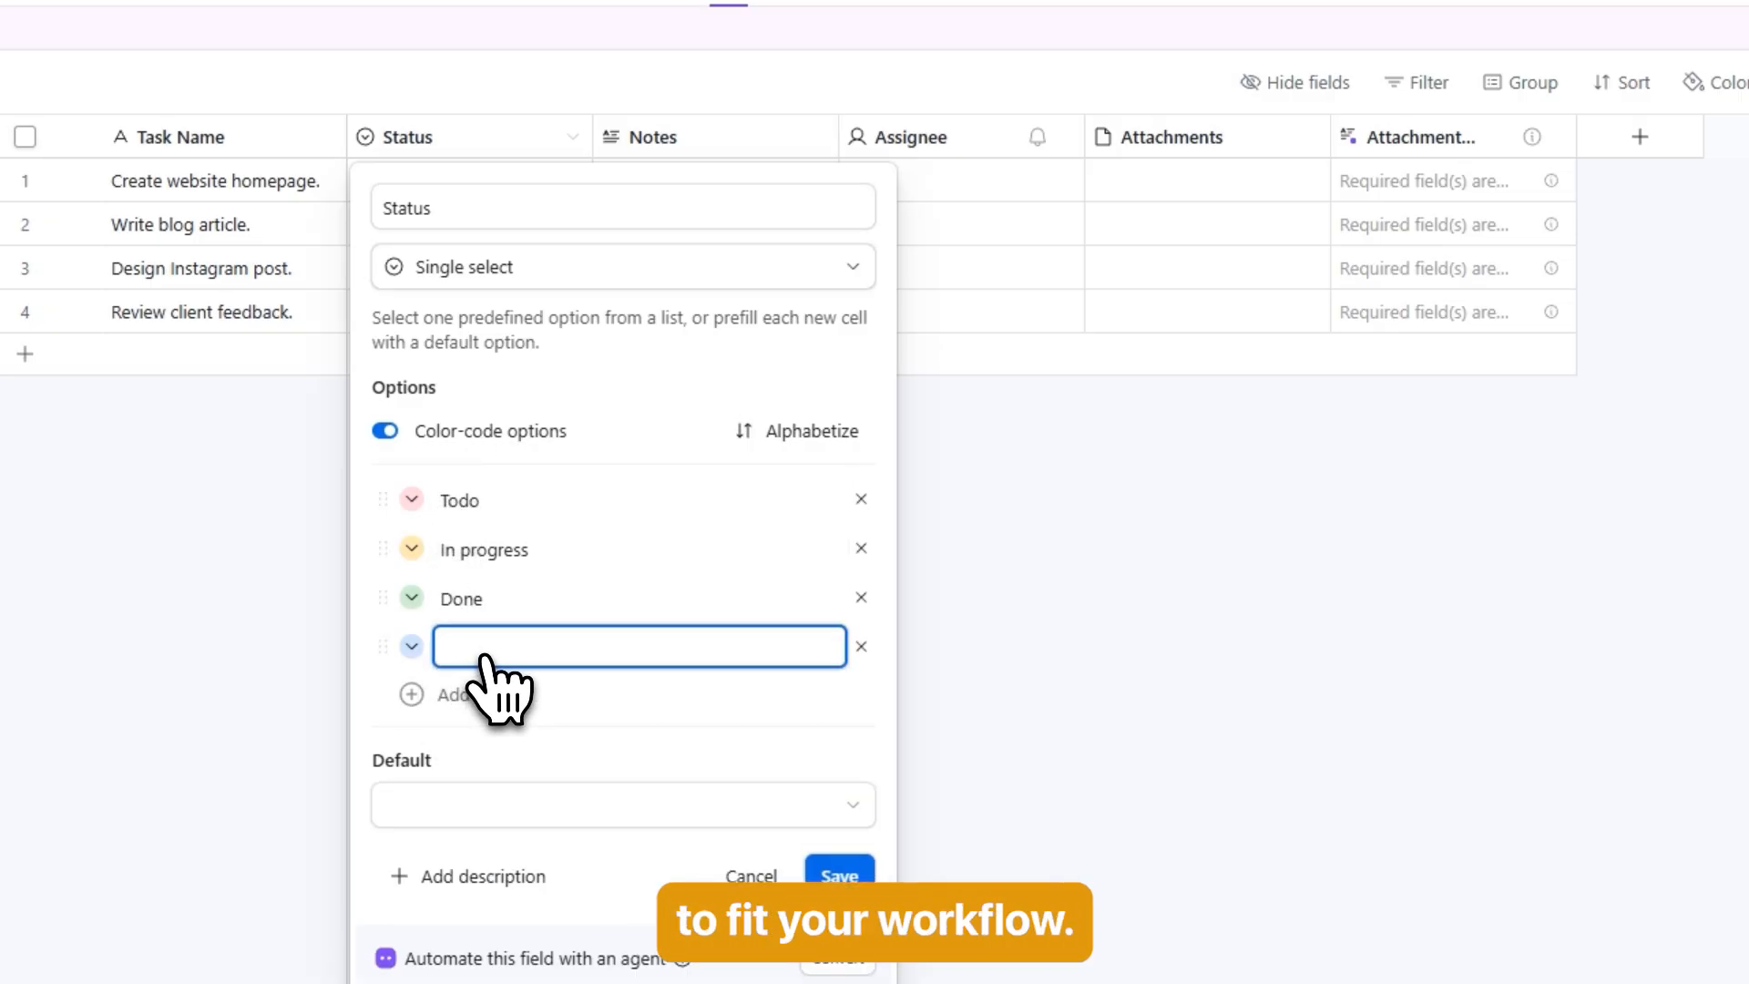
pyautogui.write('ai')
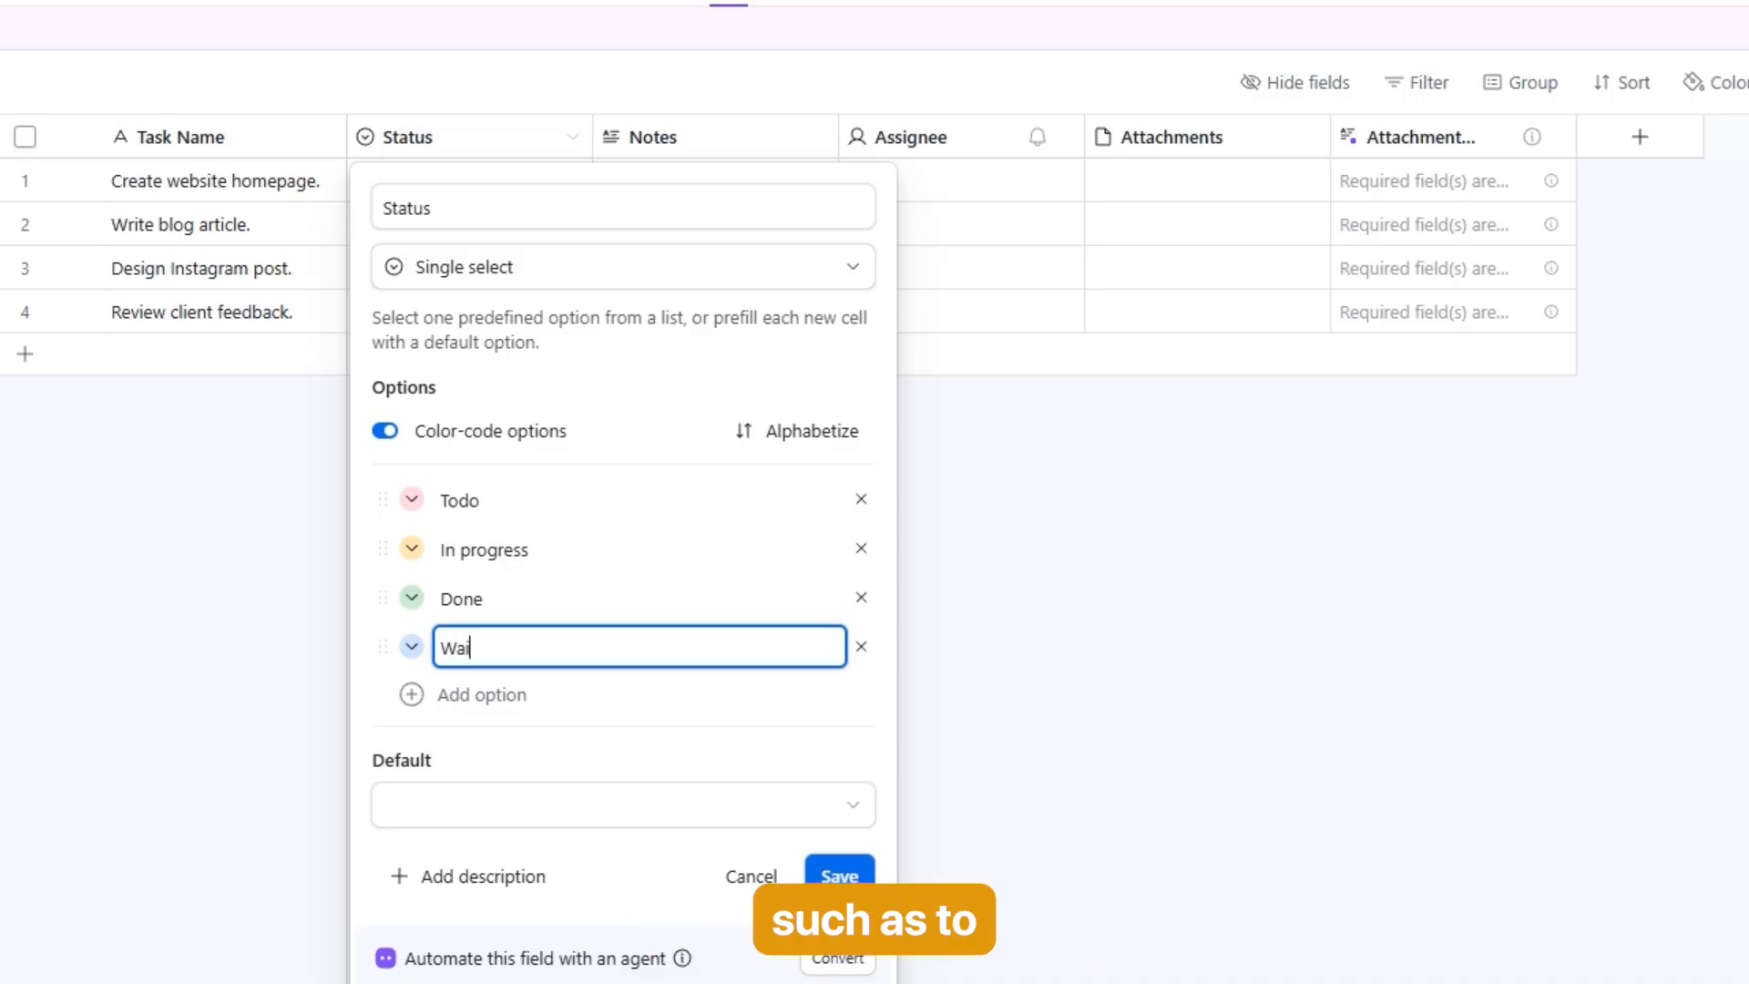
pyautogui.write('t')
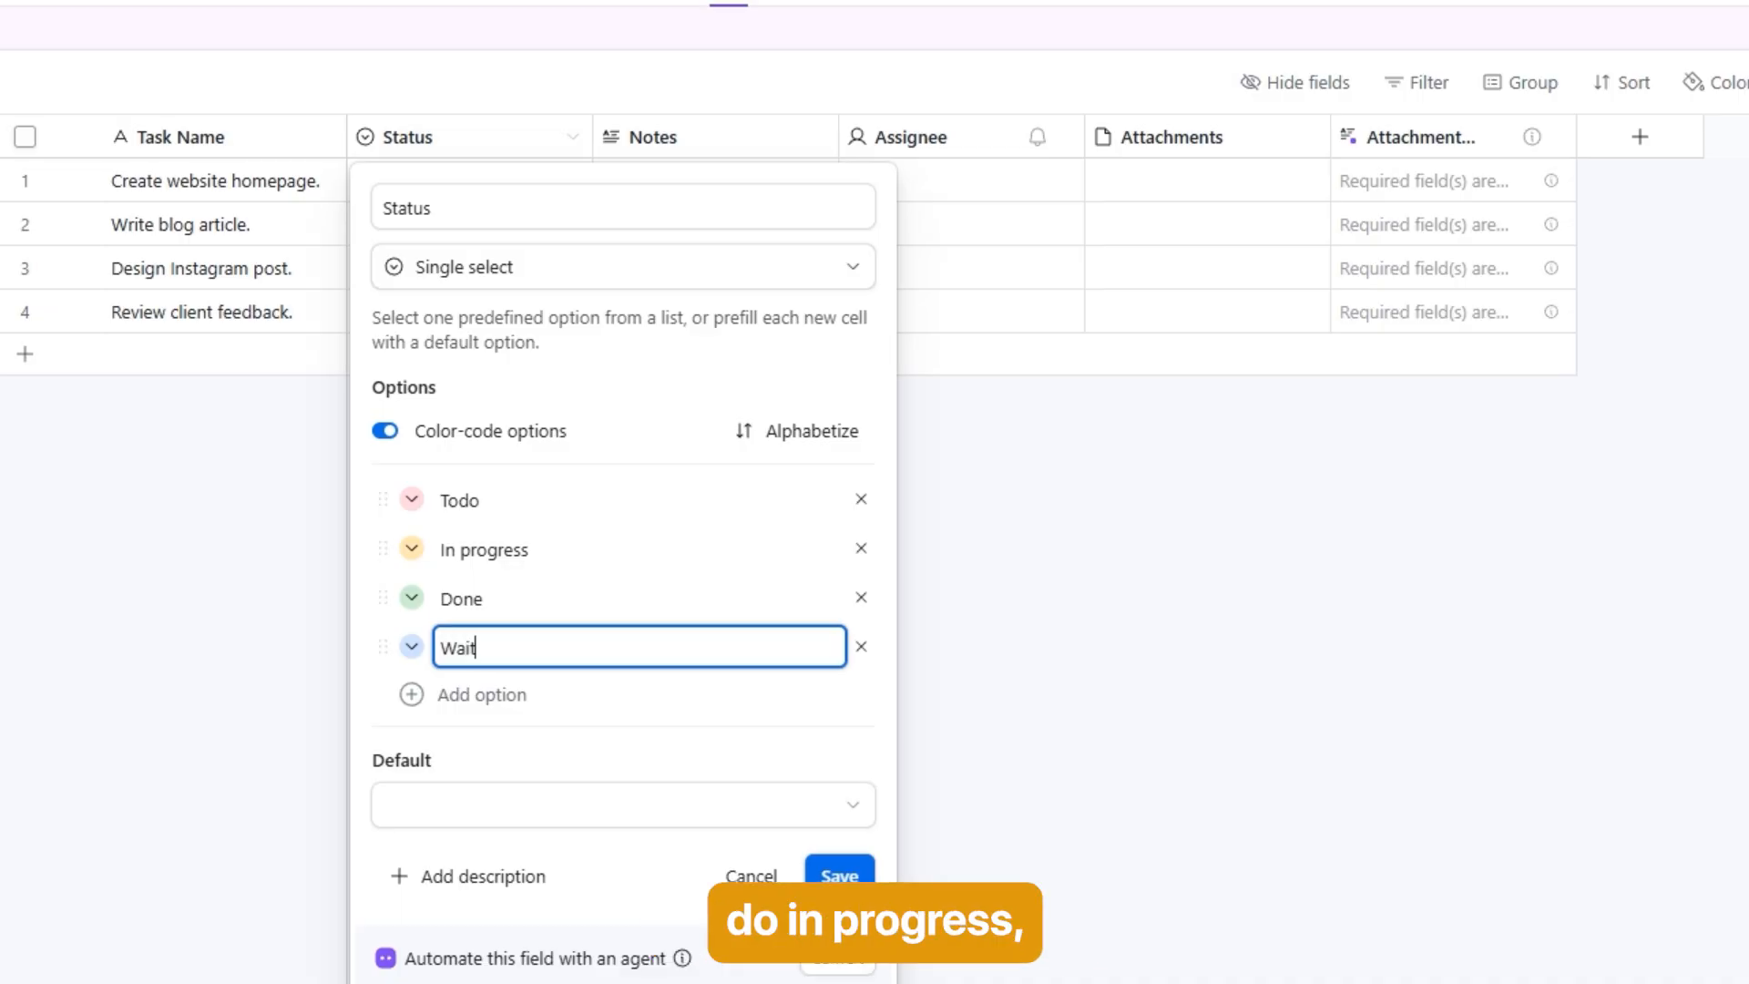
pyautogui.write('ing')
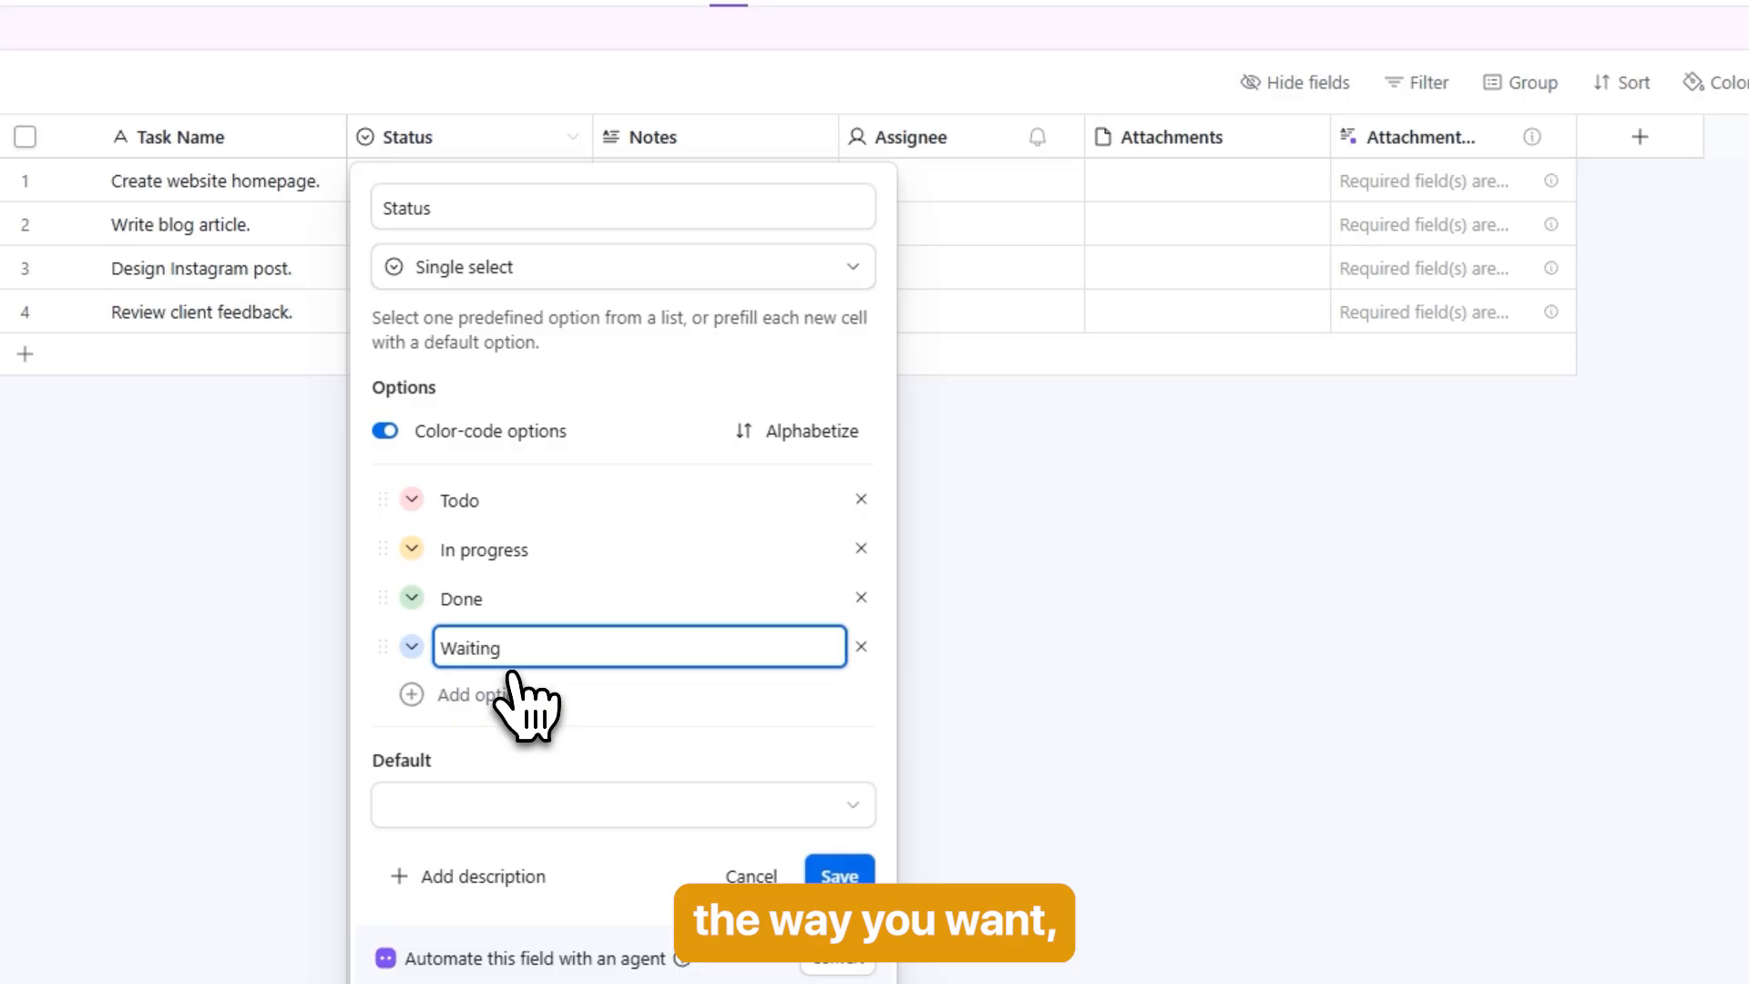
pyautogui.click(839, 876)
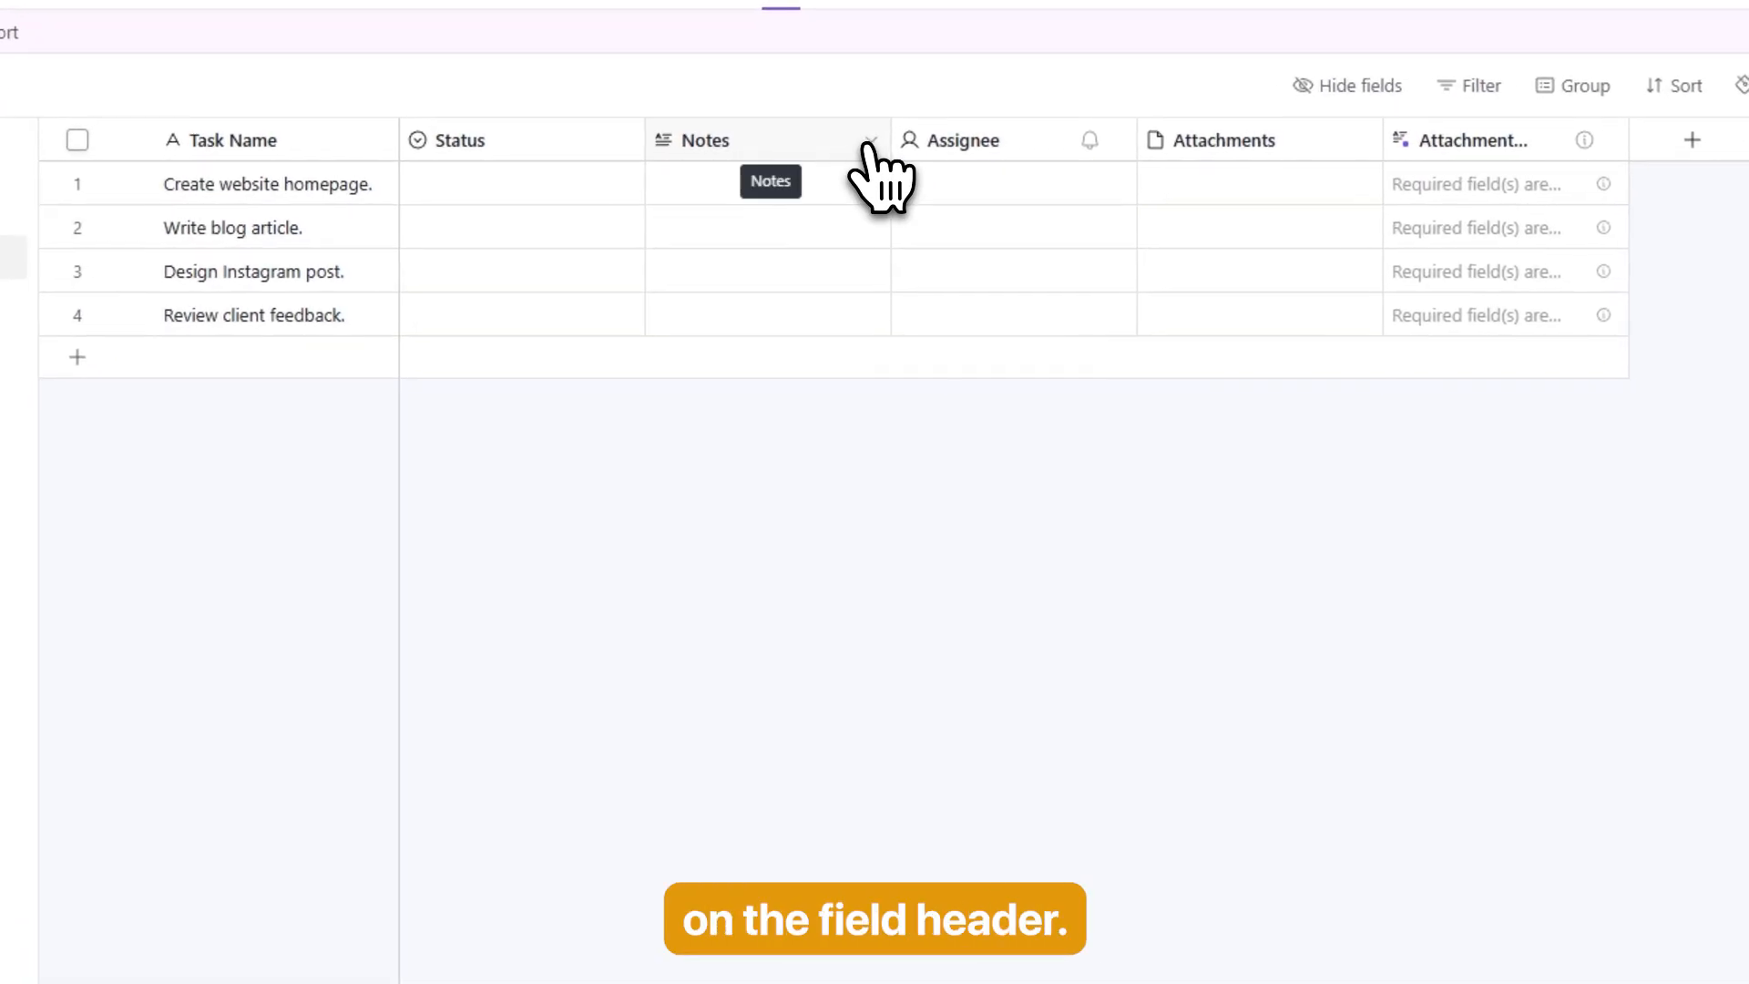
# Step: Delete the Notes field, the Attachments field and the AI attachment field that depends on it
pyautogui.click(872, 147)
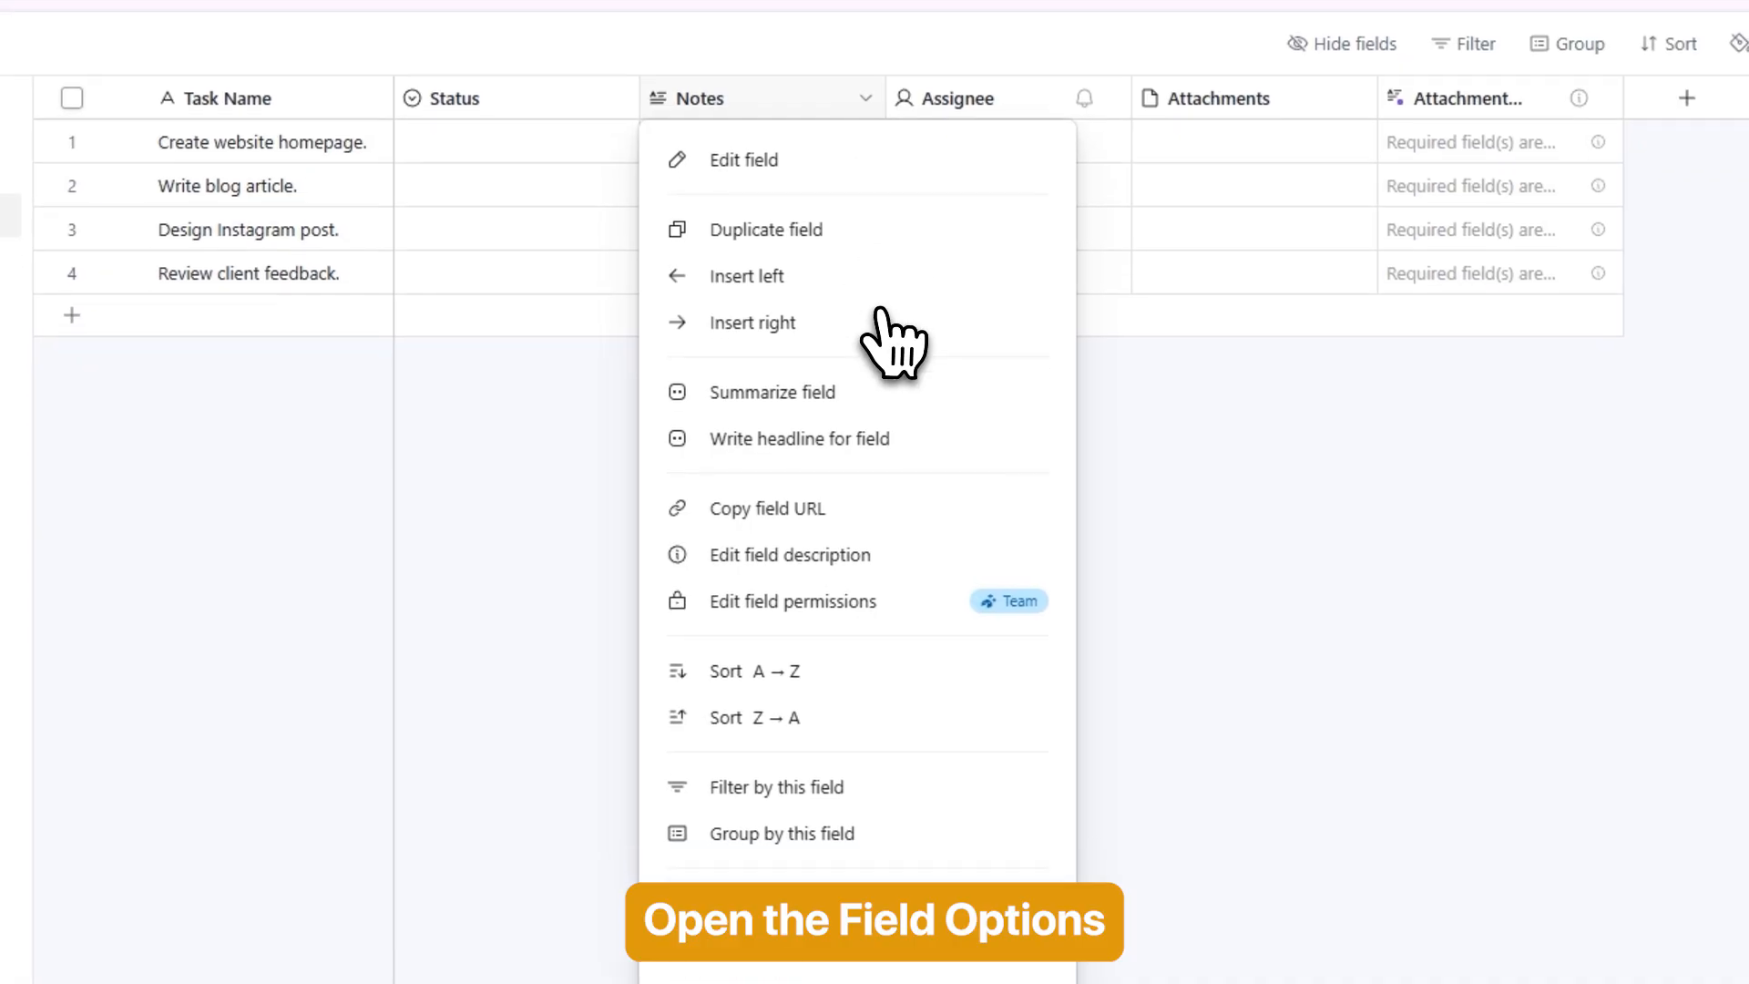
pyautogui.click(801, 951)
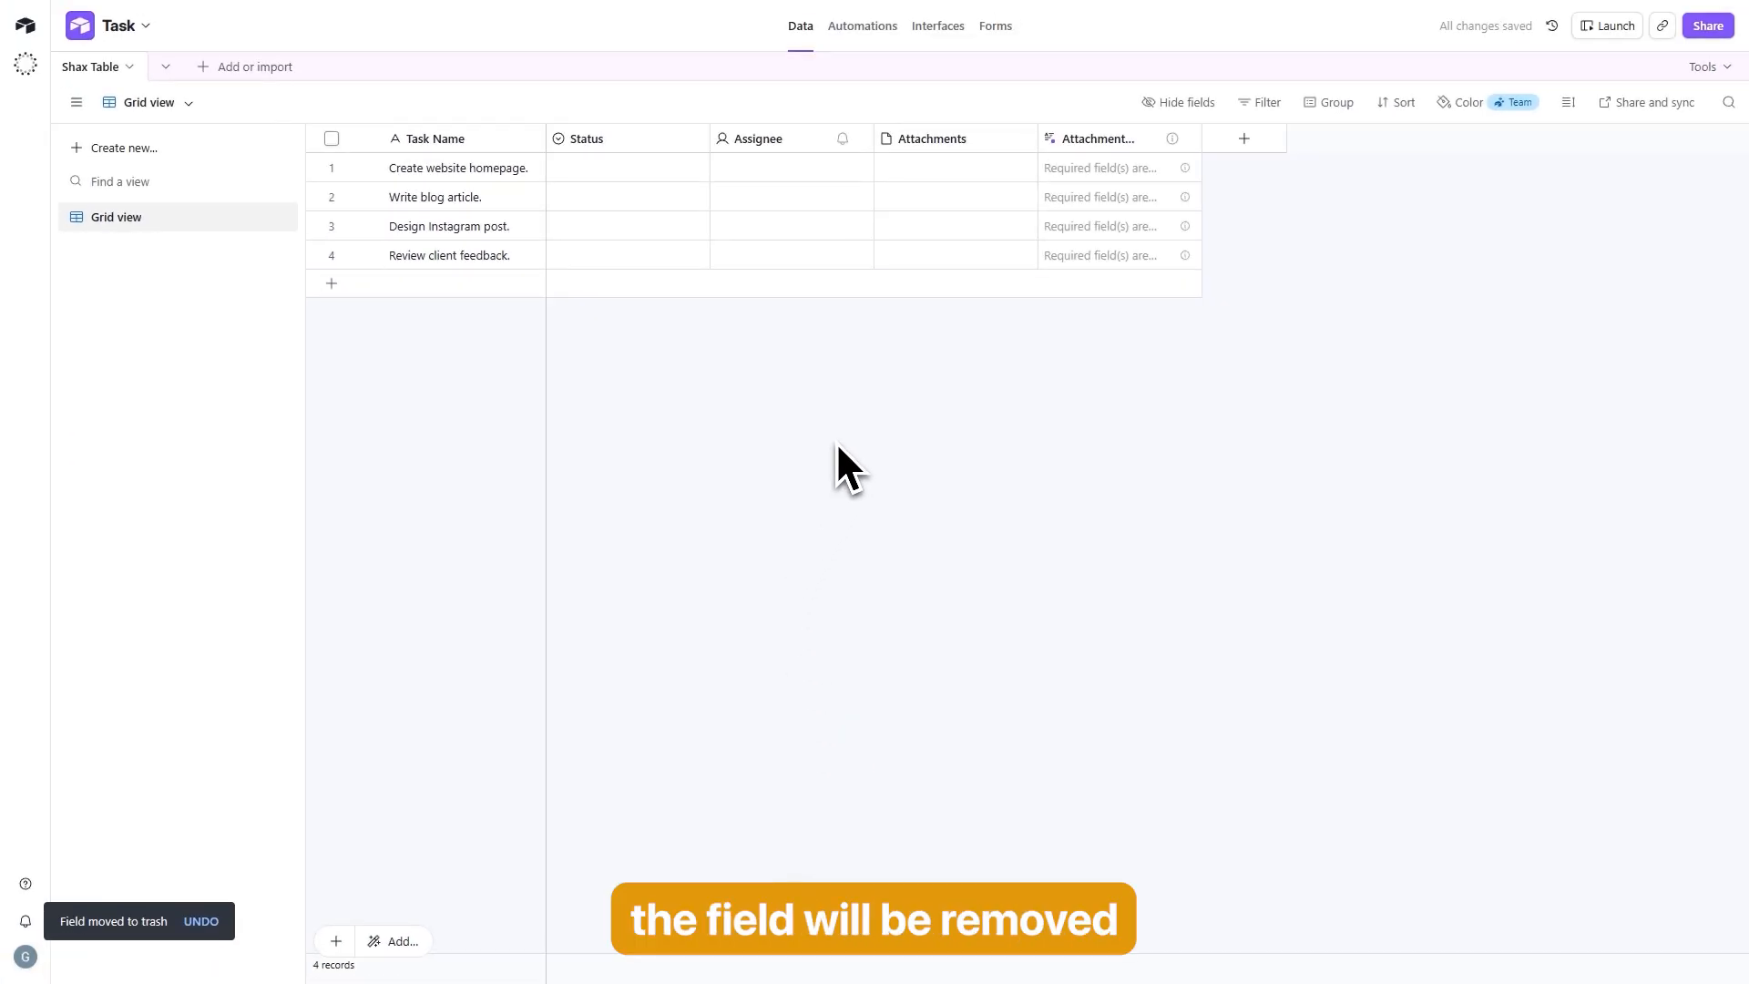
pyautogui.click(1026, 141)
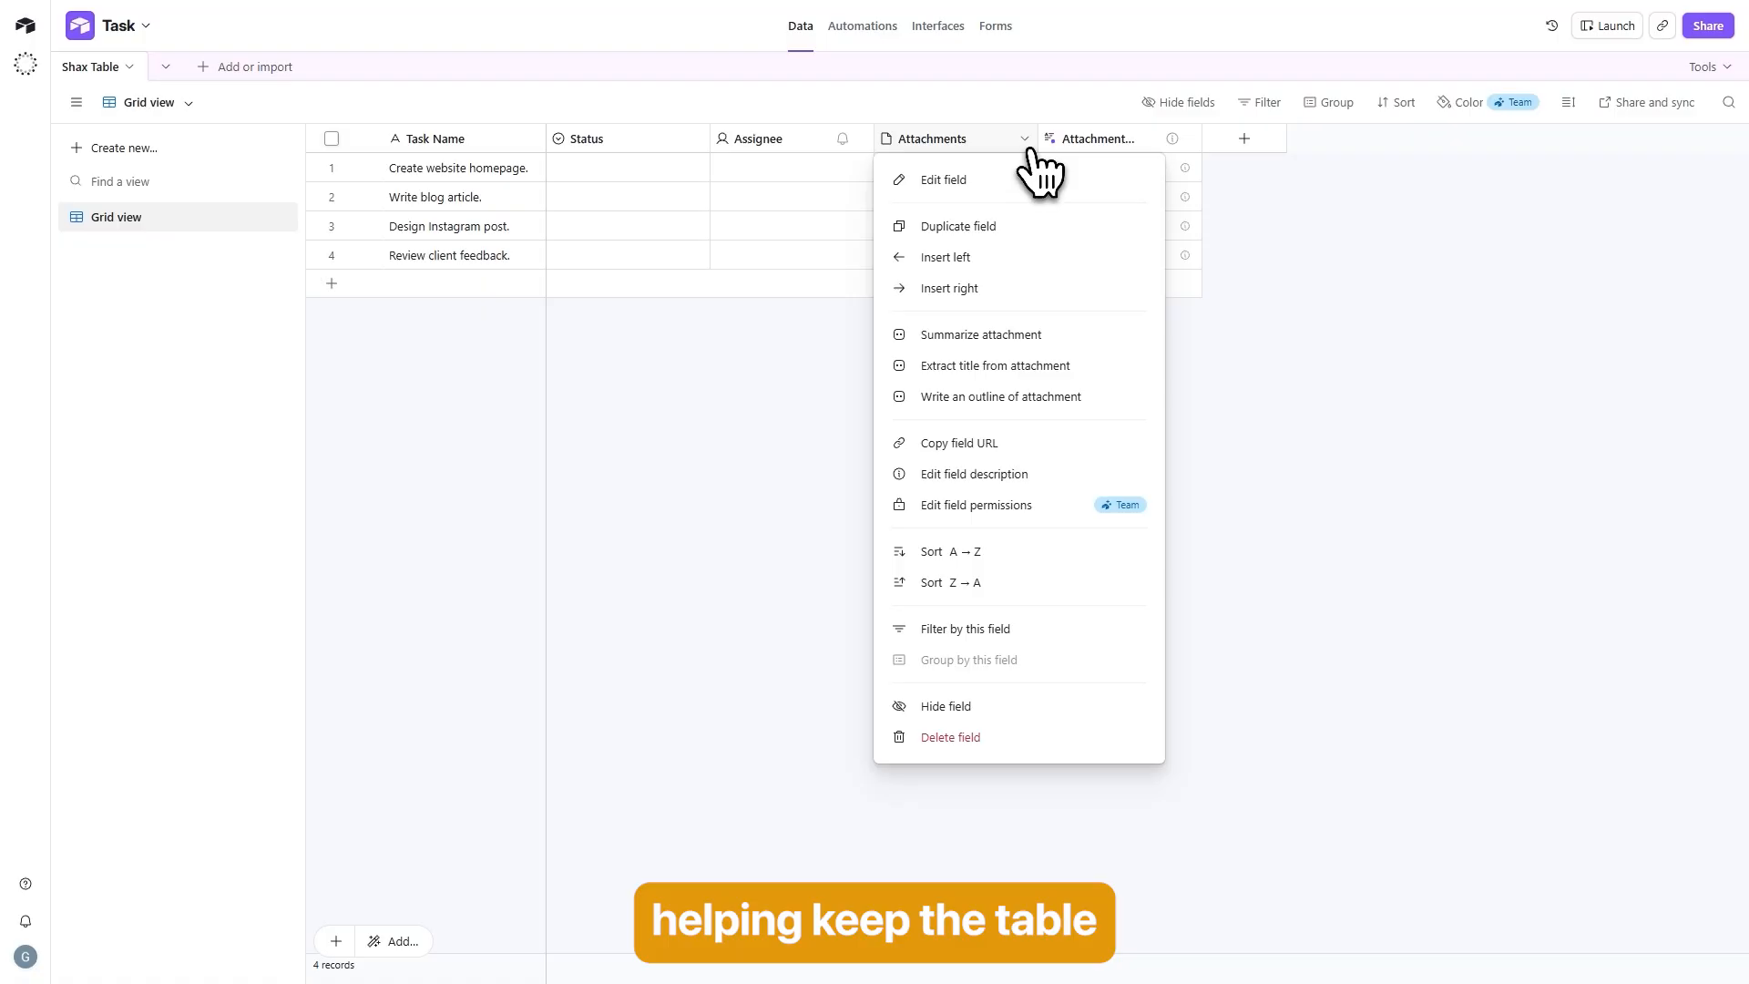
pyautogui.click(945, 740)
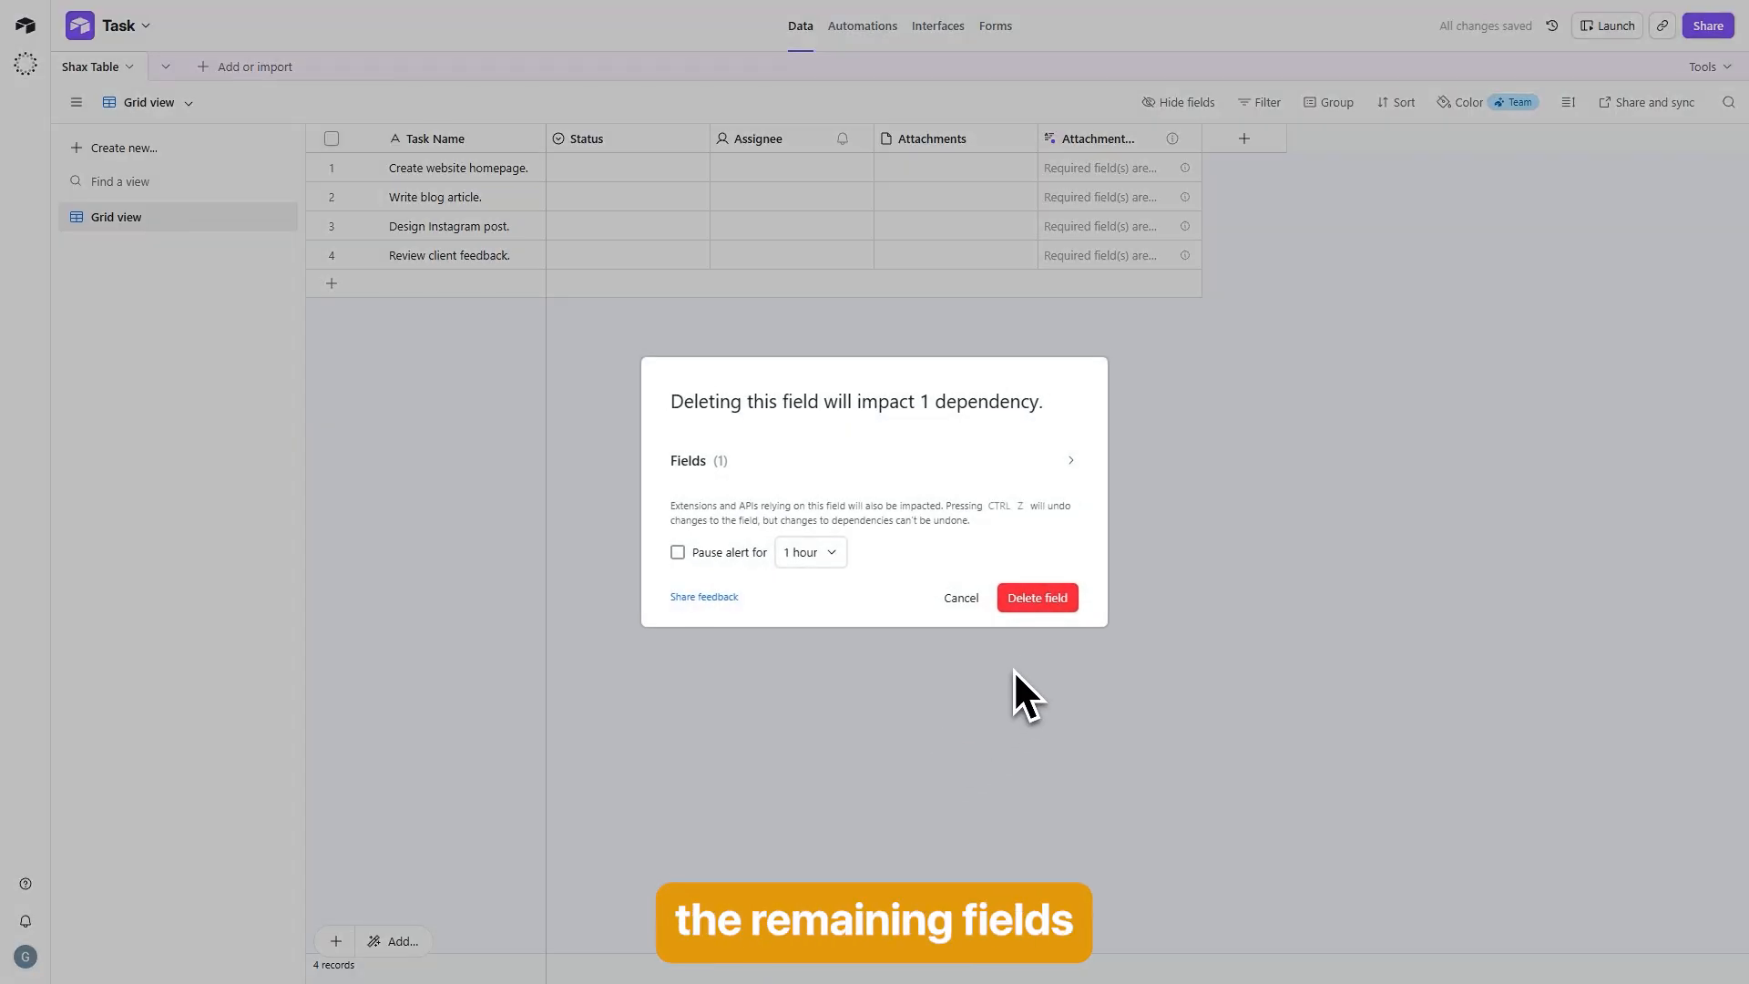
pyautogui.click(1038, 598)
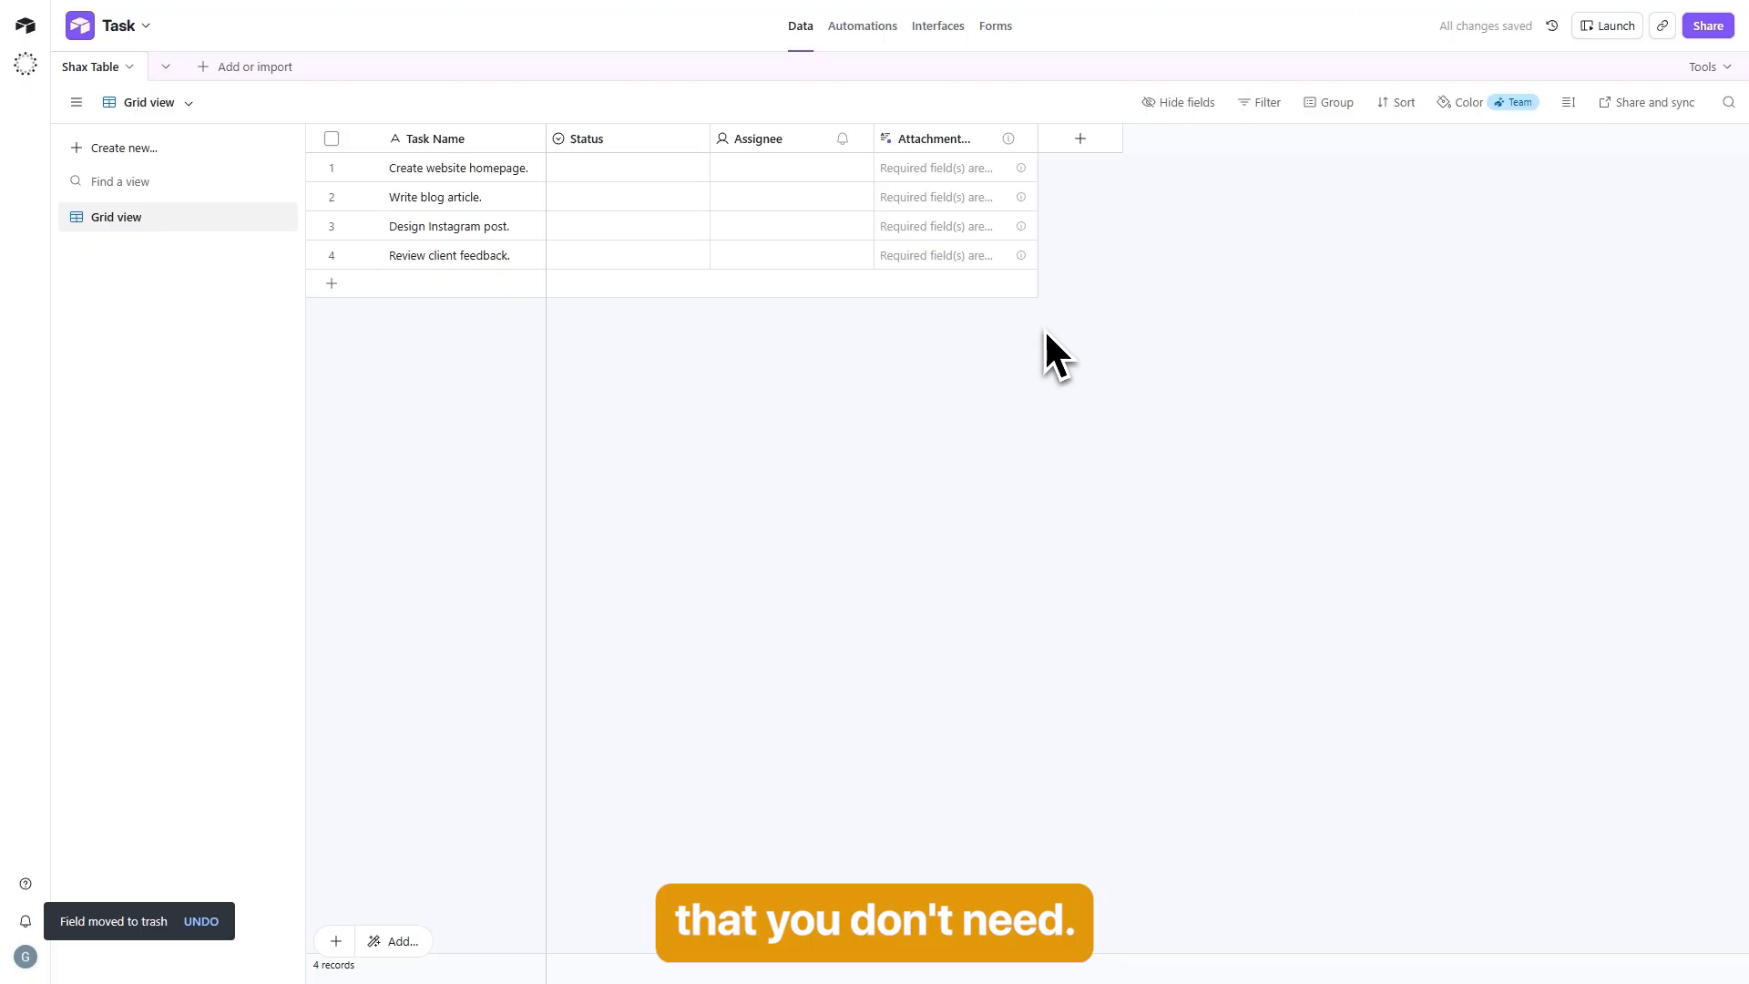
pyautogui.click(1025, 138)
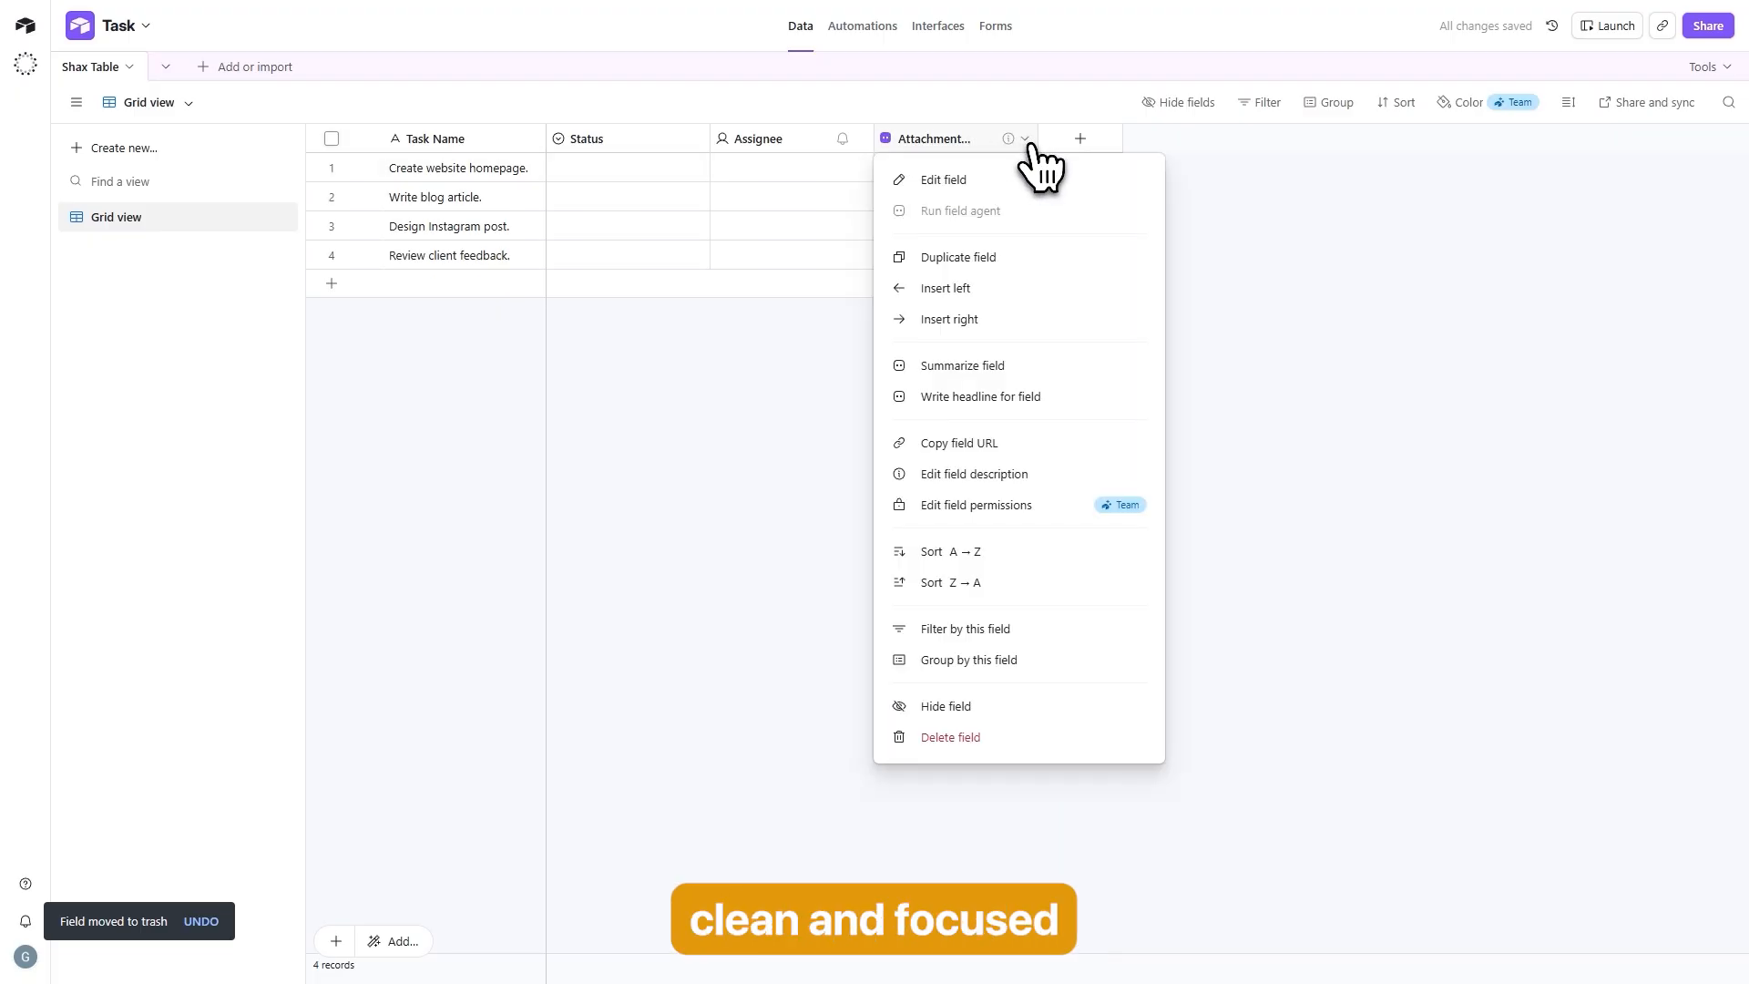
pyautogui.click(947, 737)
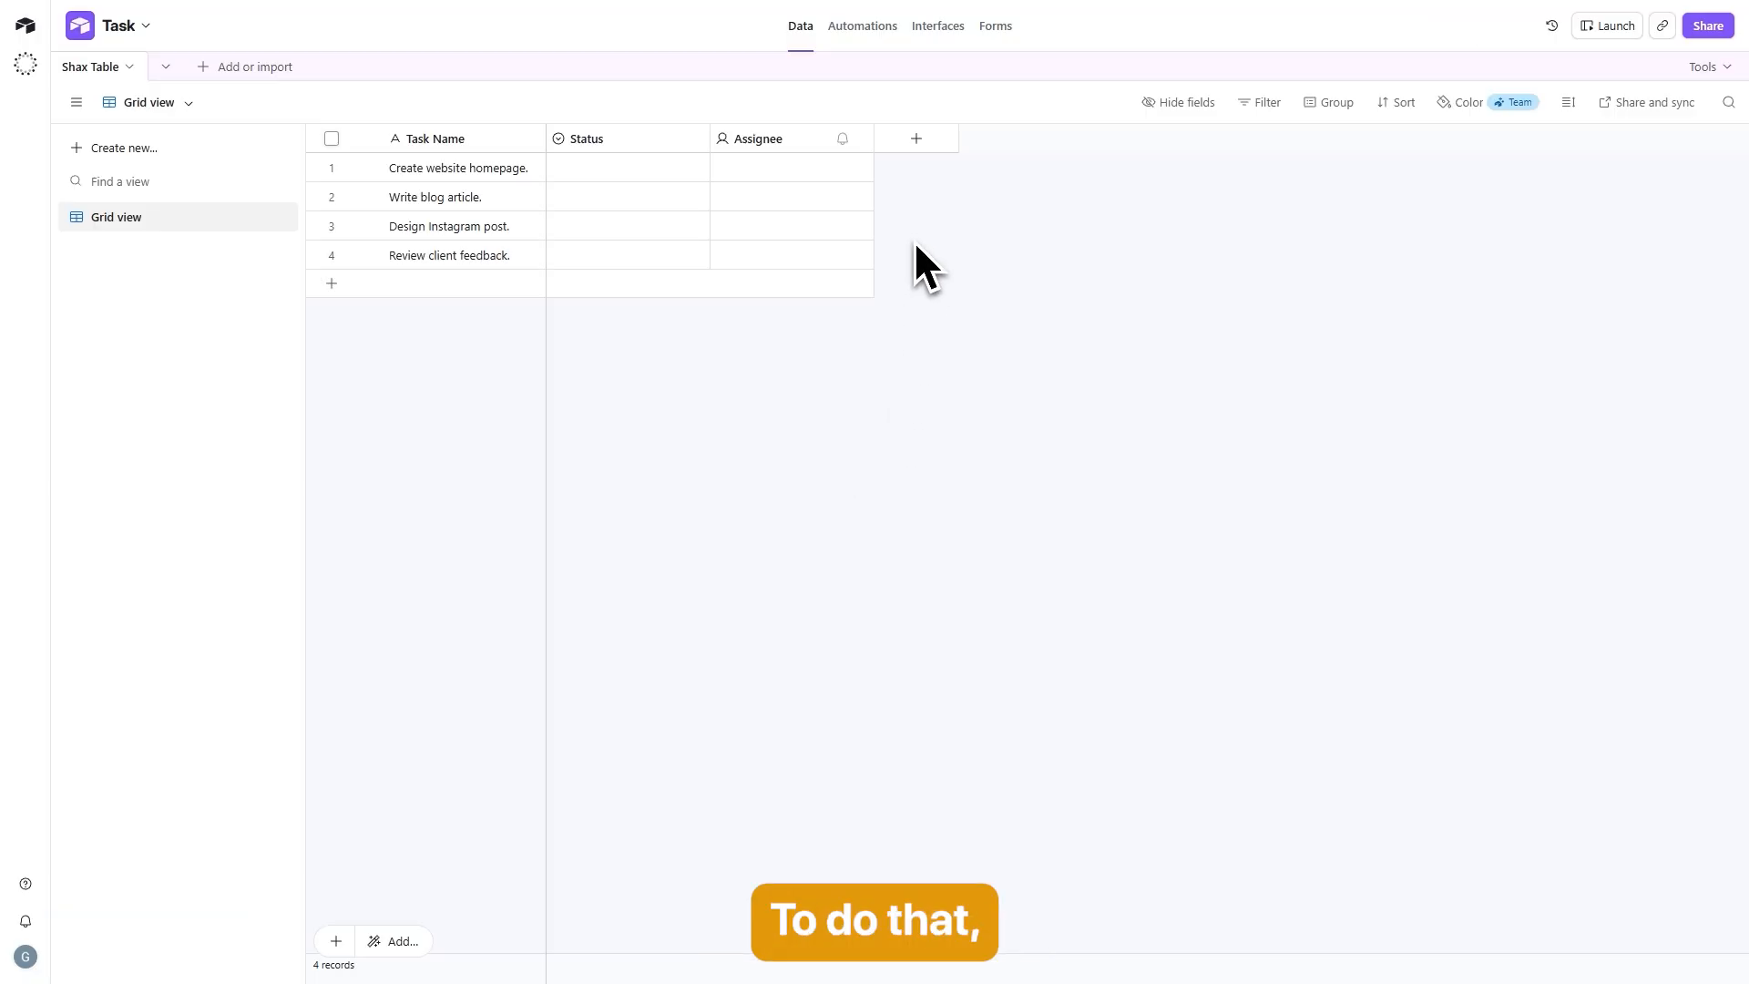
# Step: Start a new single line text field named "Priority" with "Low" as its default value
pyautogui.click(916, 138)
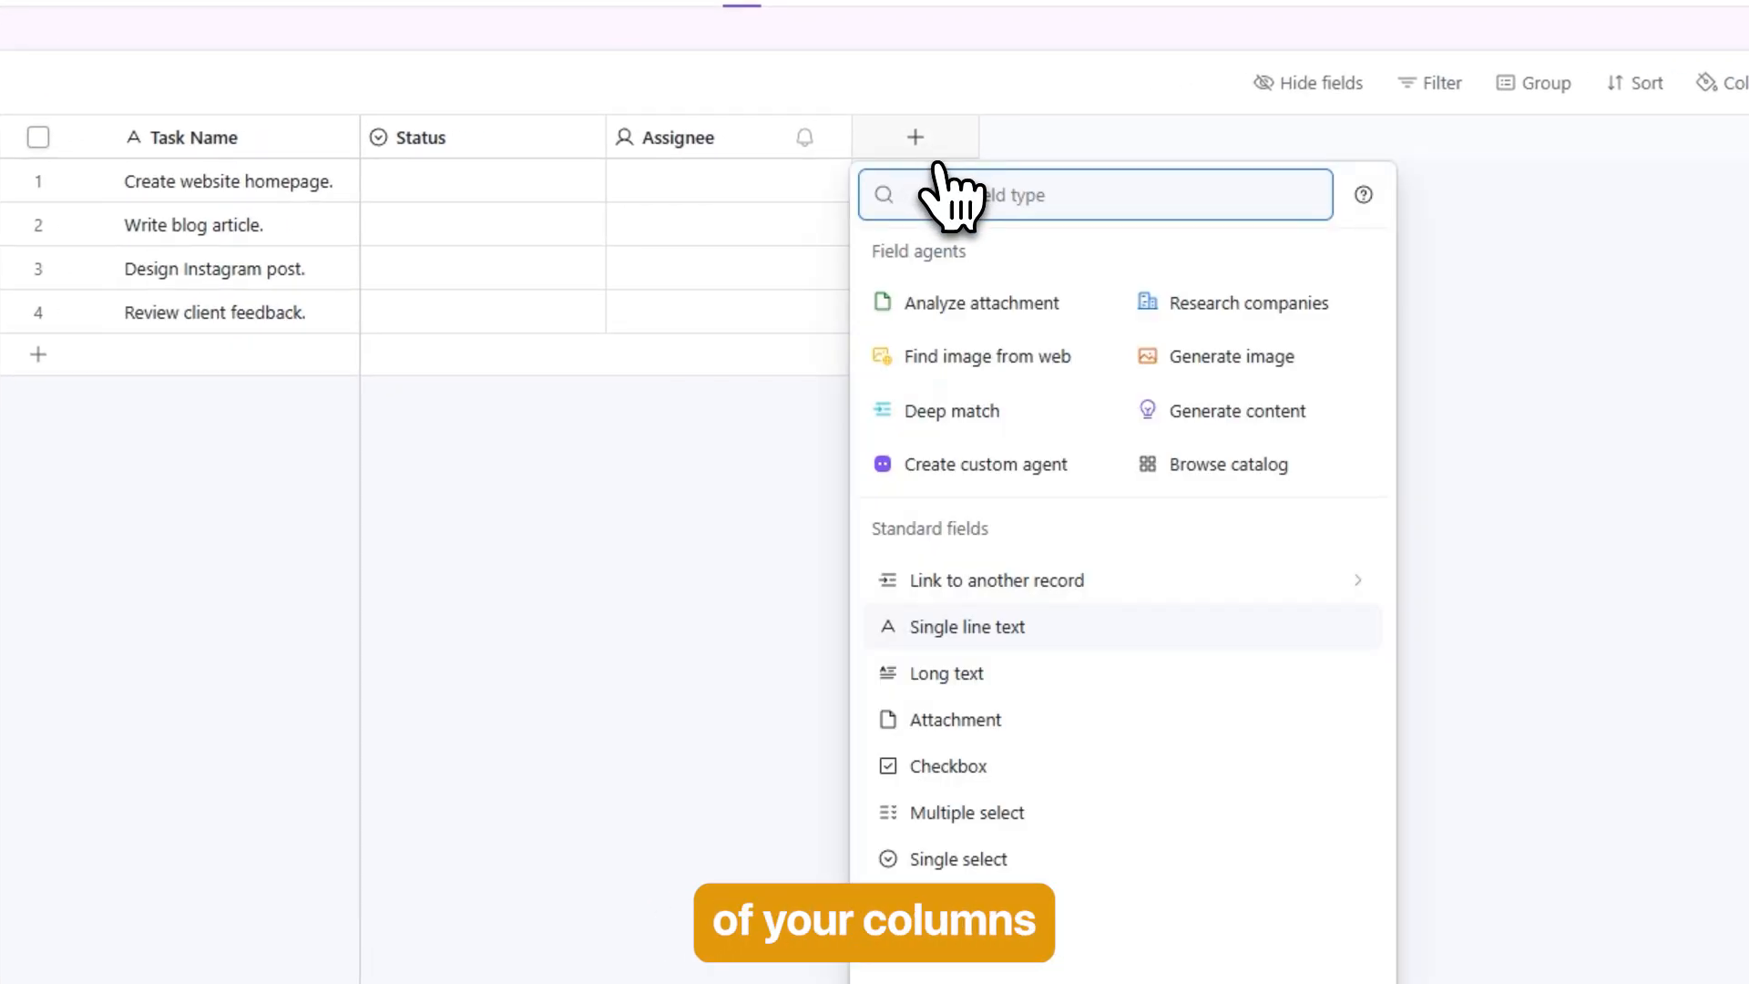
pyautogui.click(976, 629)
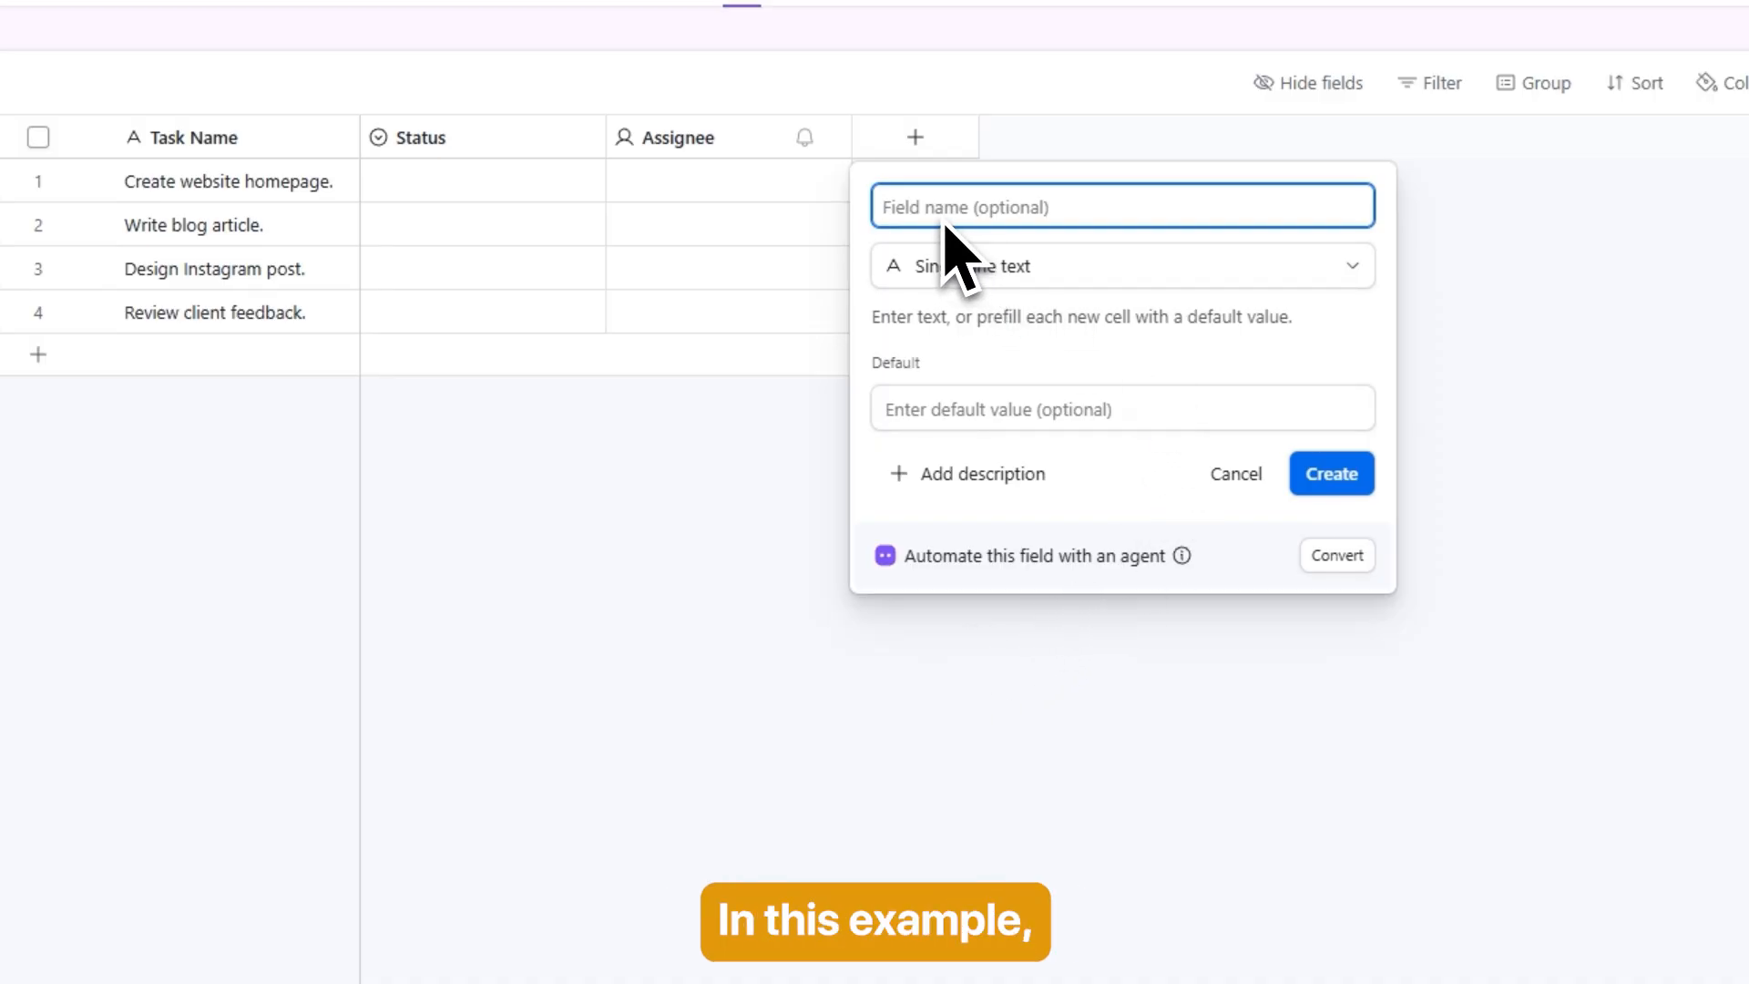
pyautogui.write('Priority')
pyautogui.click(1002, 409)
pyautogui.write('Low')
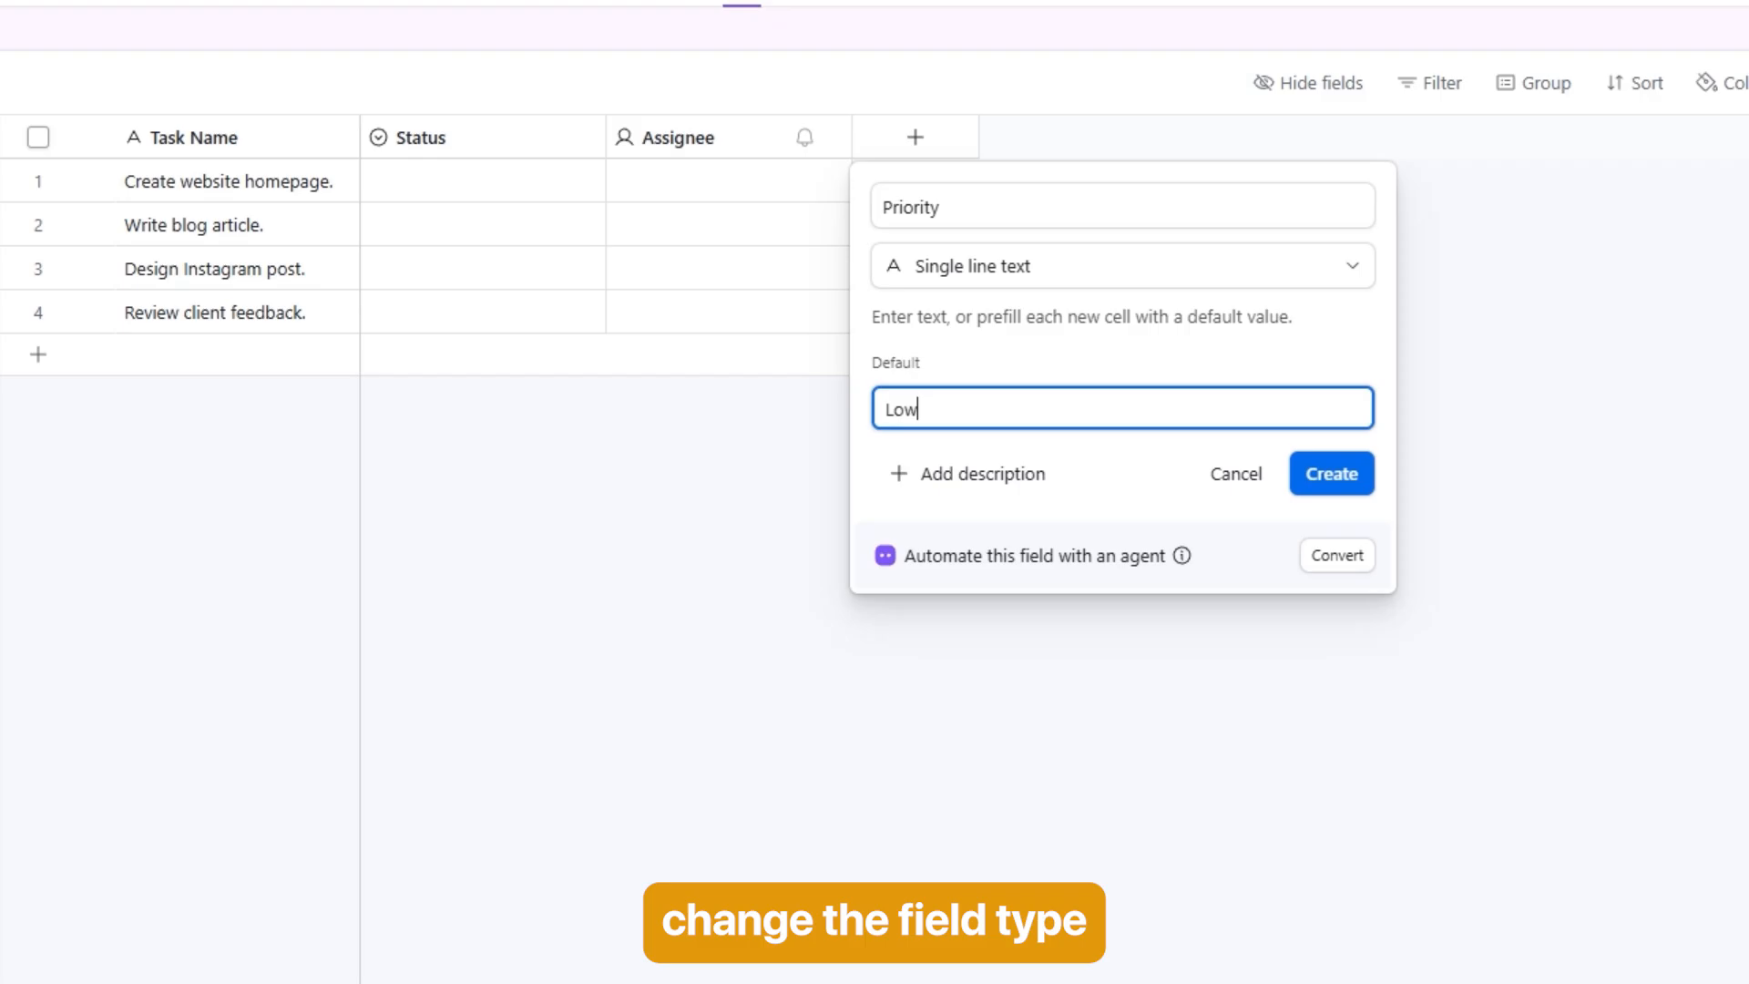
# Step: Change the new Priority field's type to Single select
pyautogui.click(1350, 277)
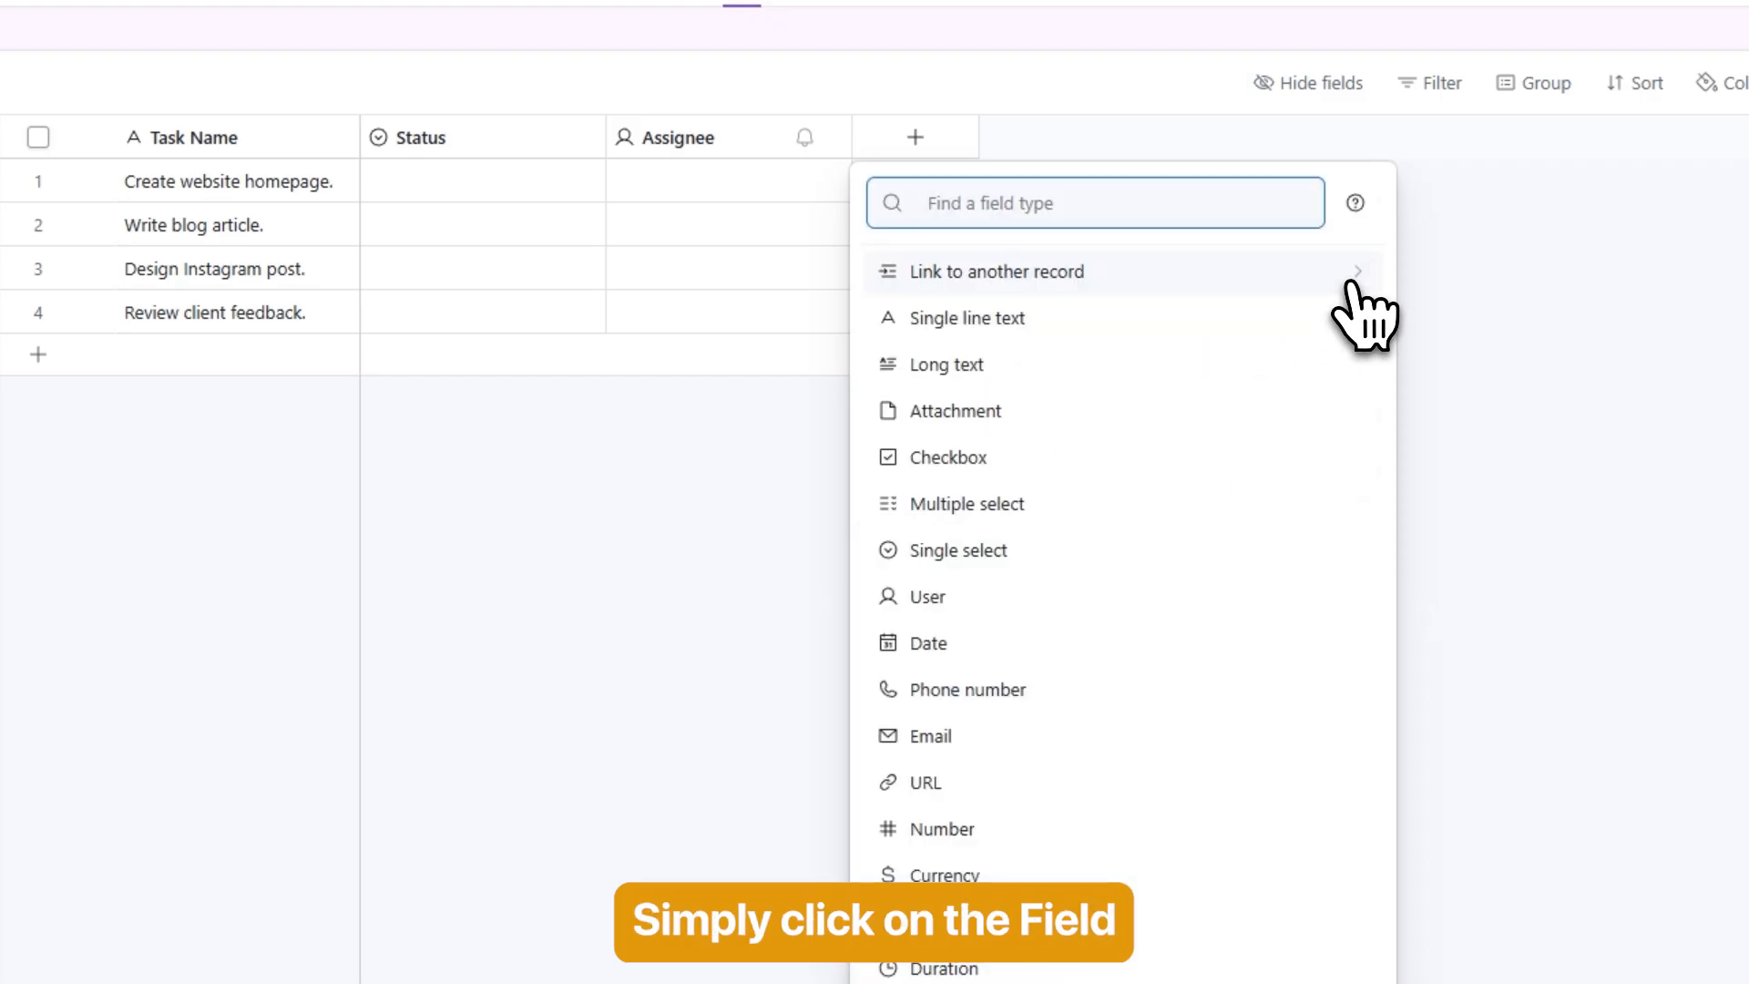
pyautogui.write('P')
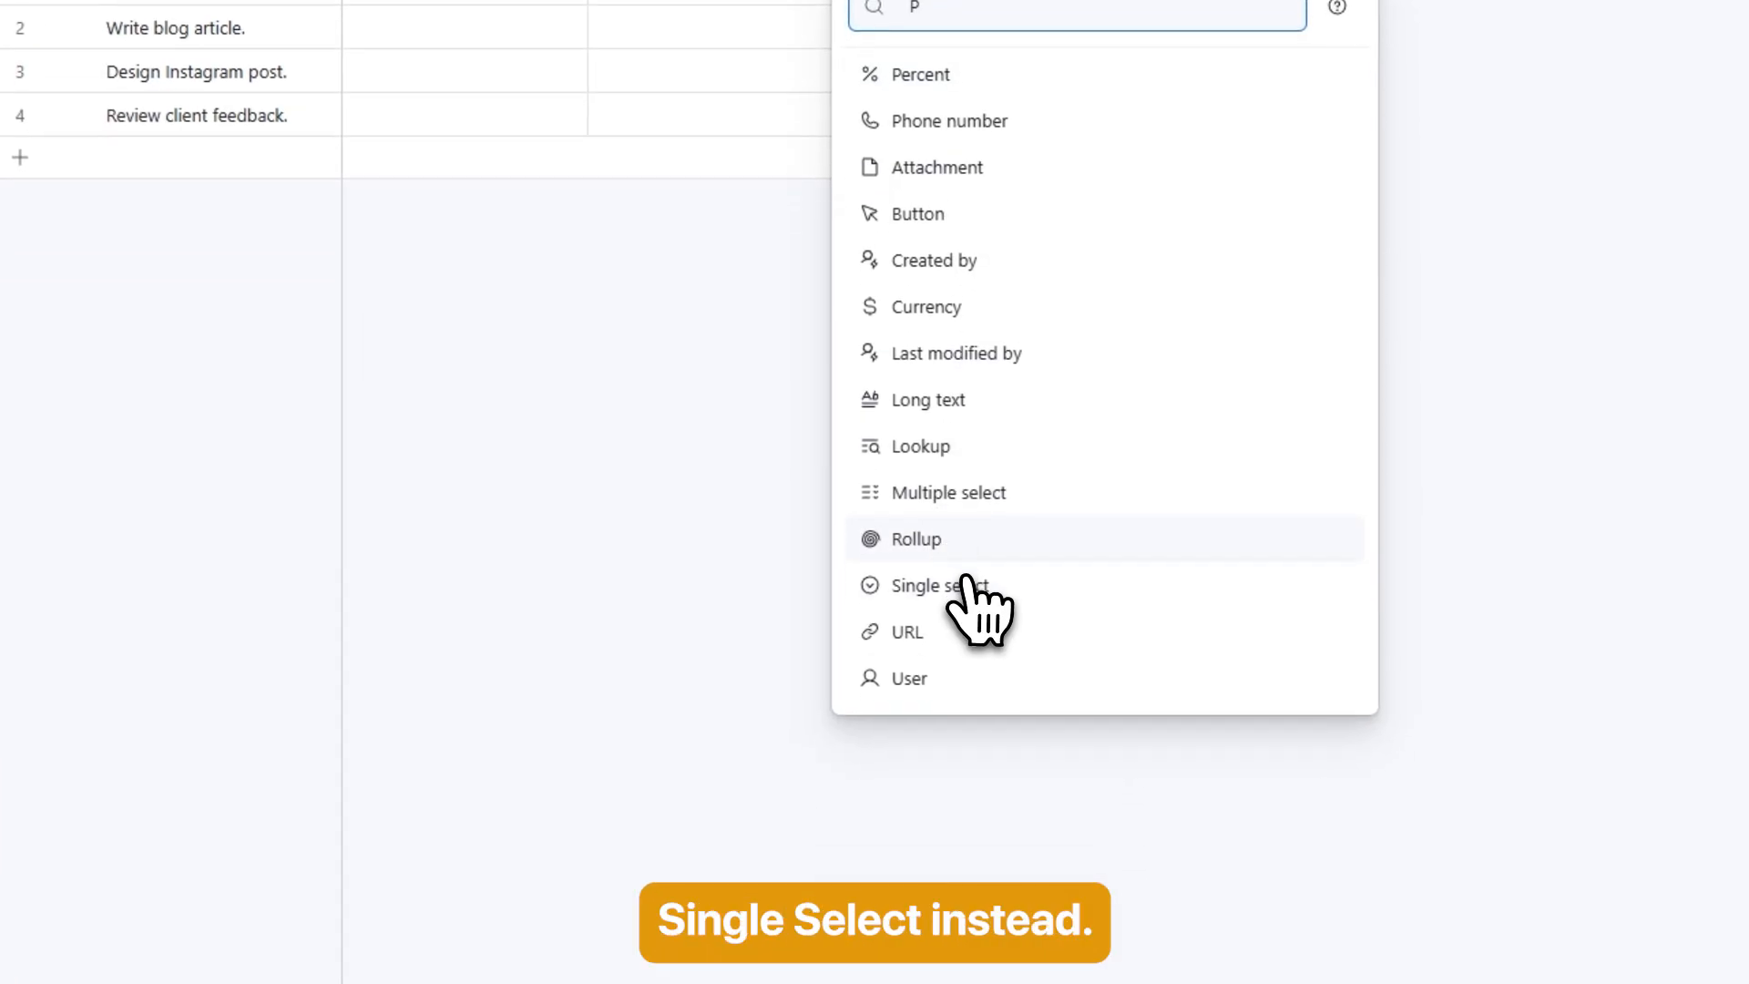
pyautogui.click(1009, 763)
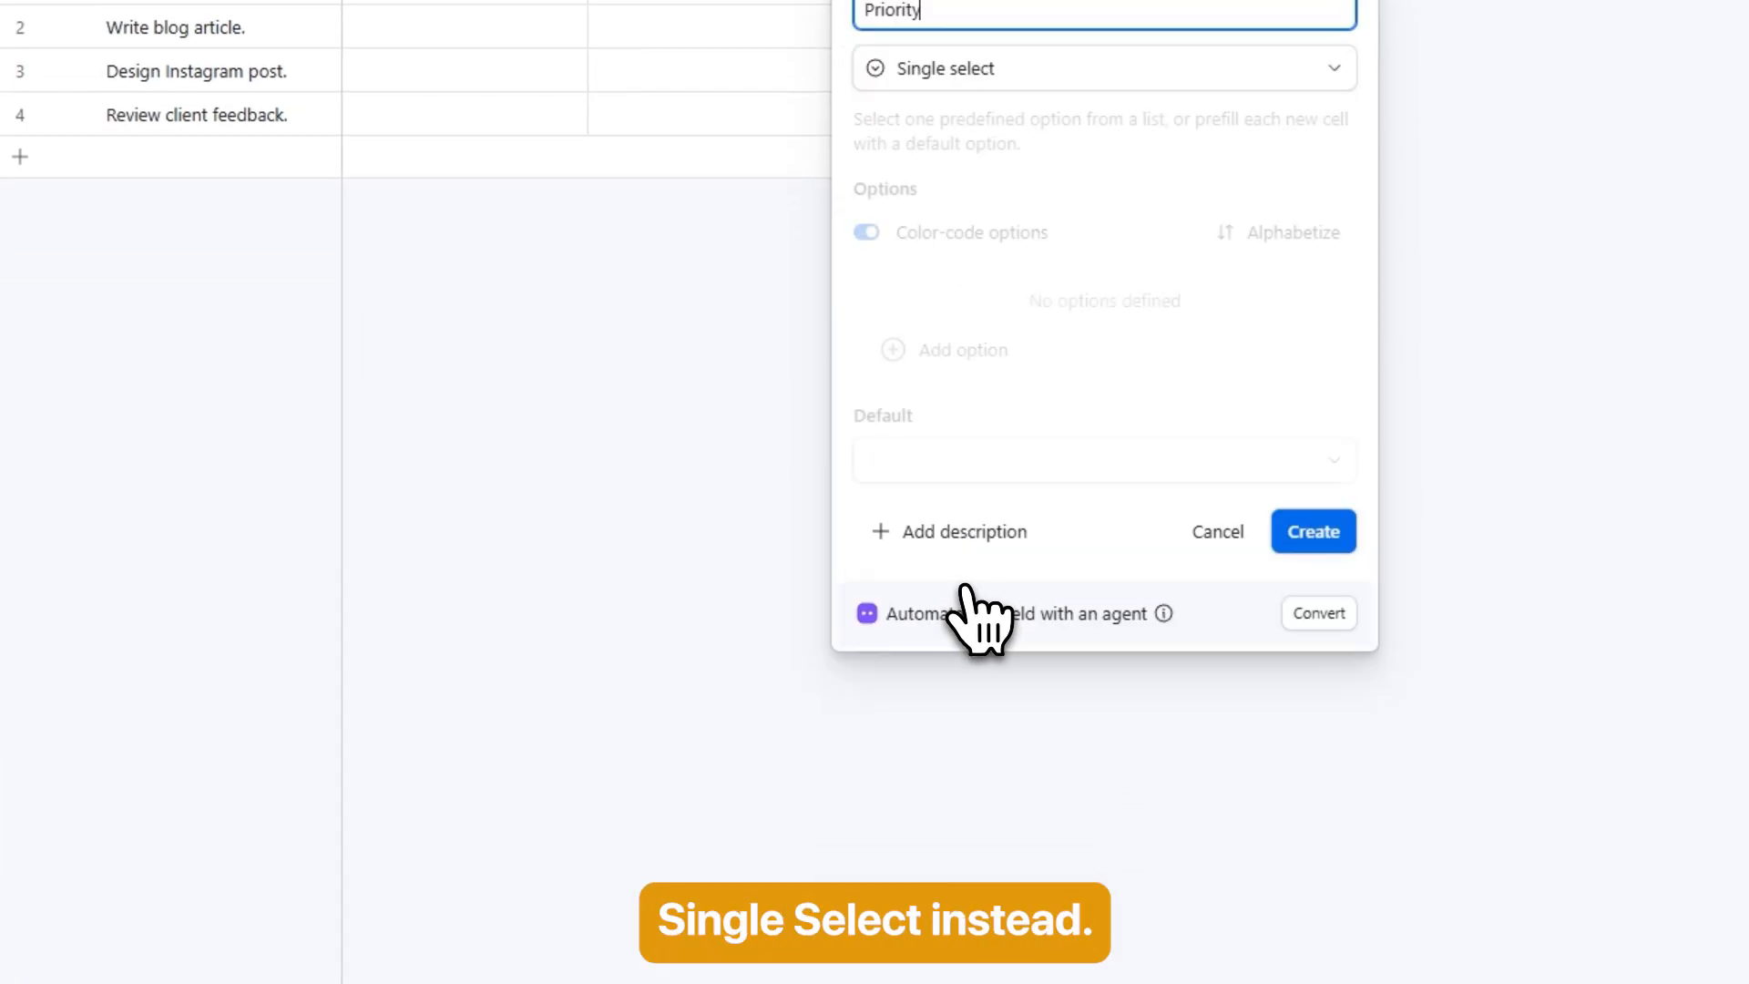
# Step: Define the options "Low", "Medium" and "High" for the Priority field and create it
pyautogui.click(908, 357)
pyautogui.write('Low')
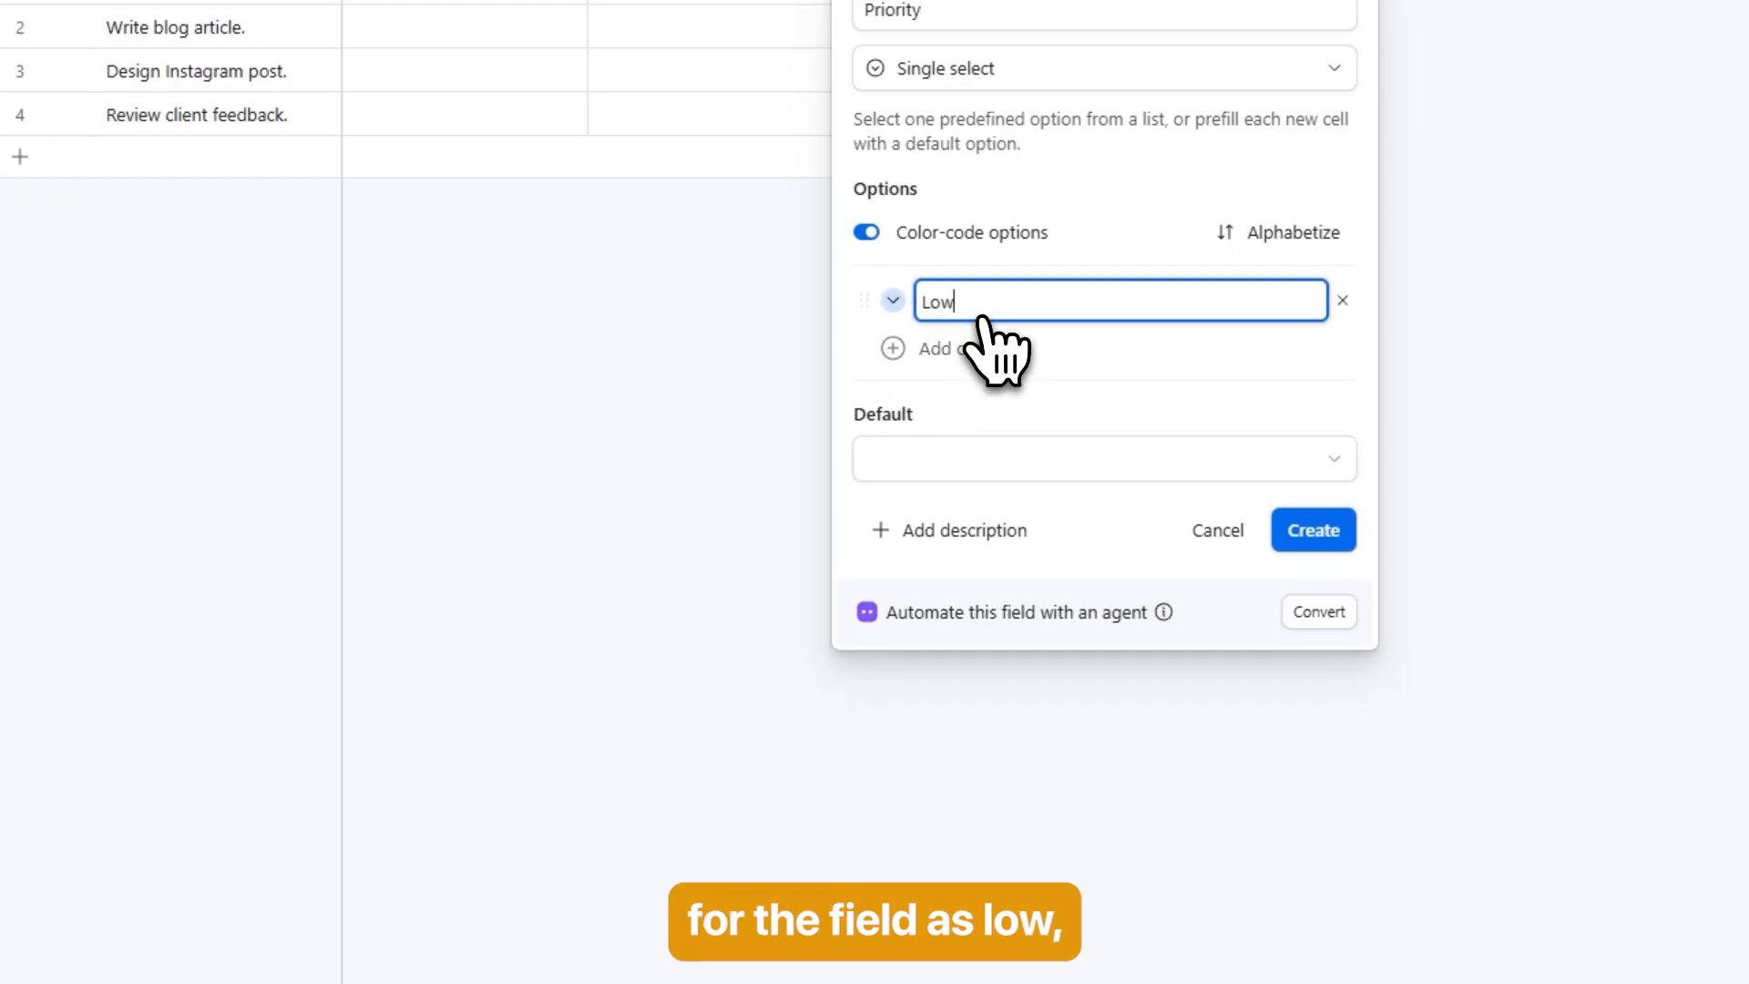
pyautogui.click(897, 364)
pyautogui.click(900, 364)
pyautogui.write('Medium')
pyautogui.click(929, 412)
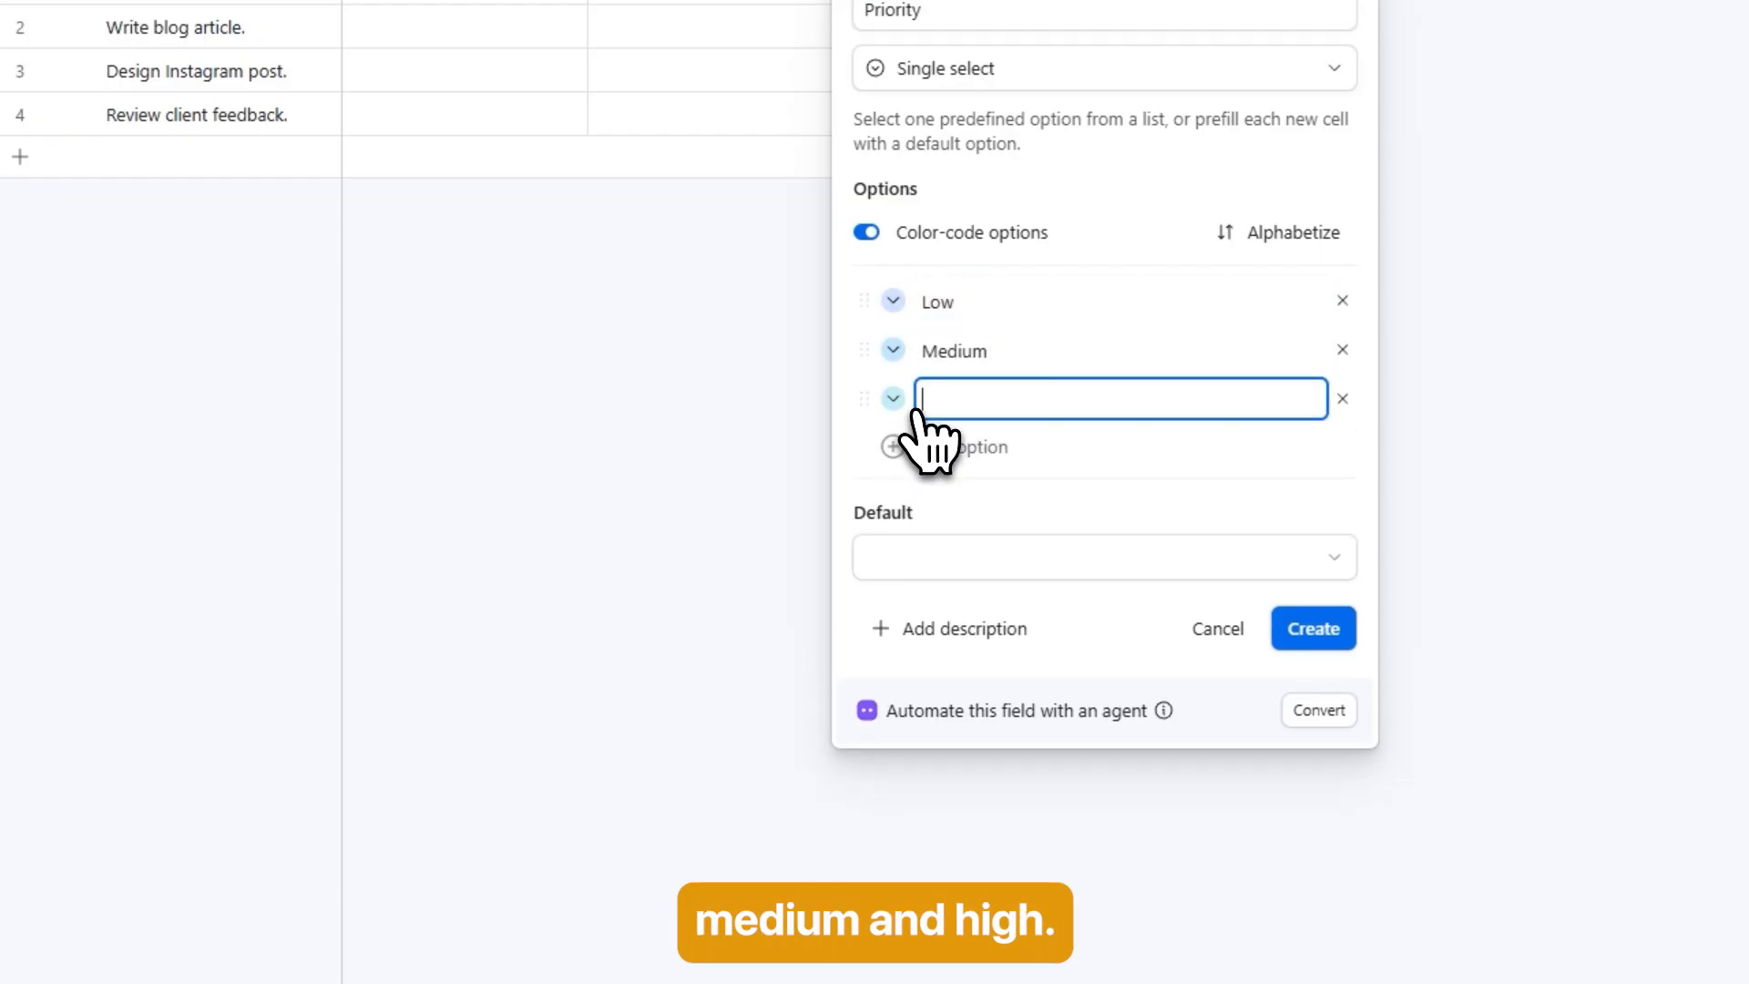
pyautogui.write('High')
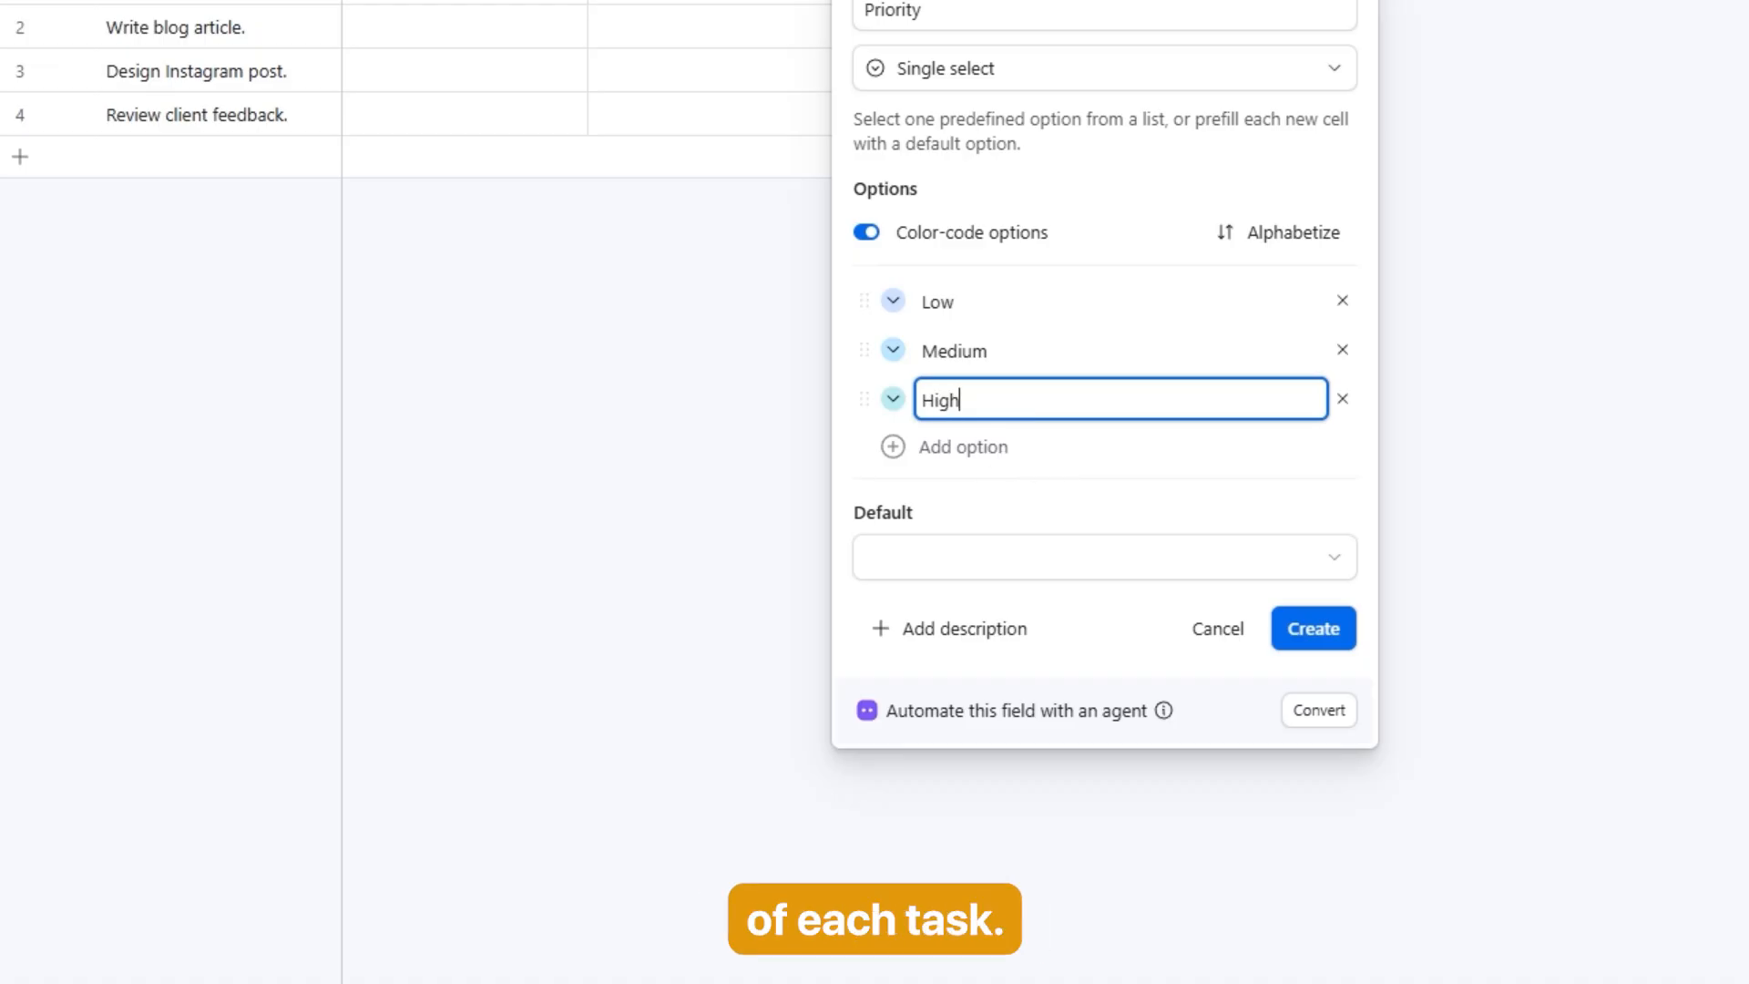
pyautogui.click(1074, 492)
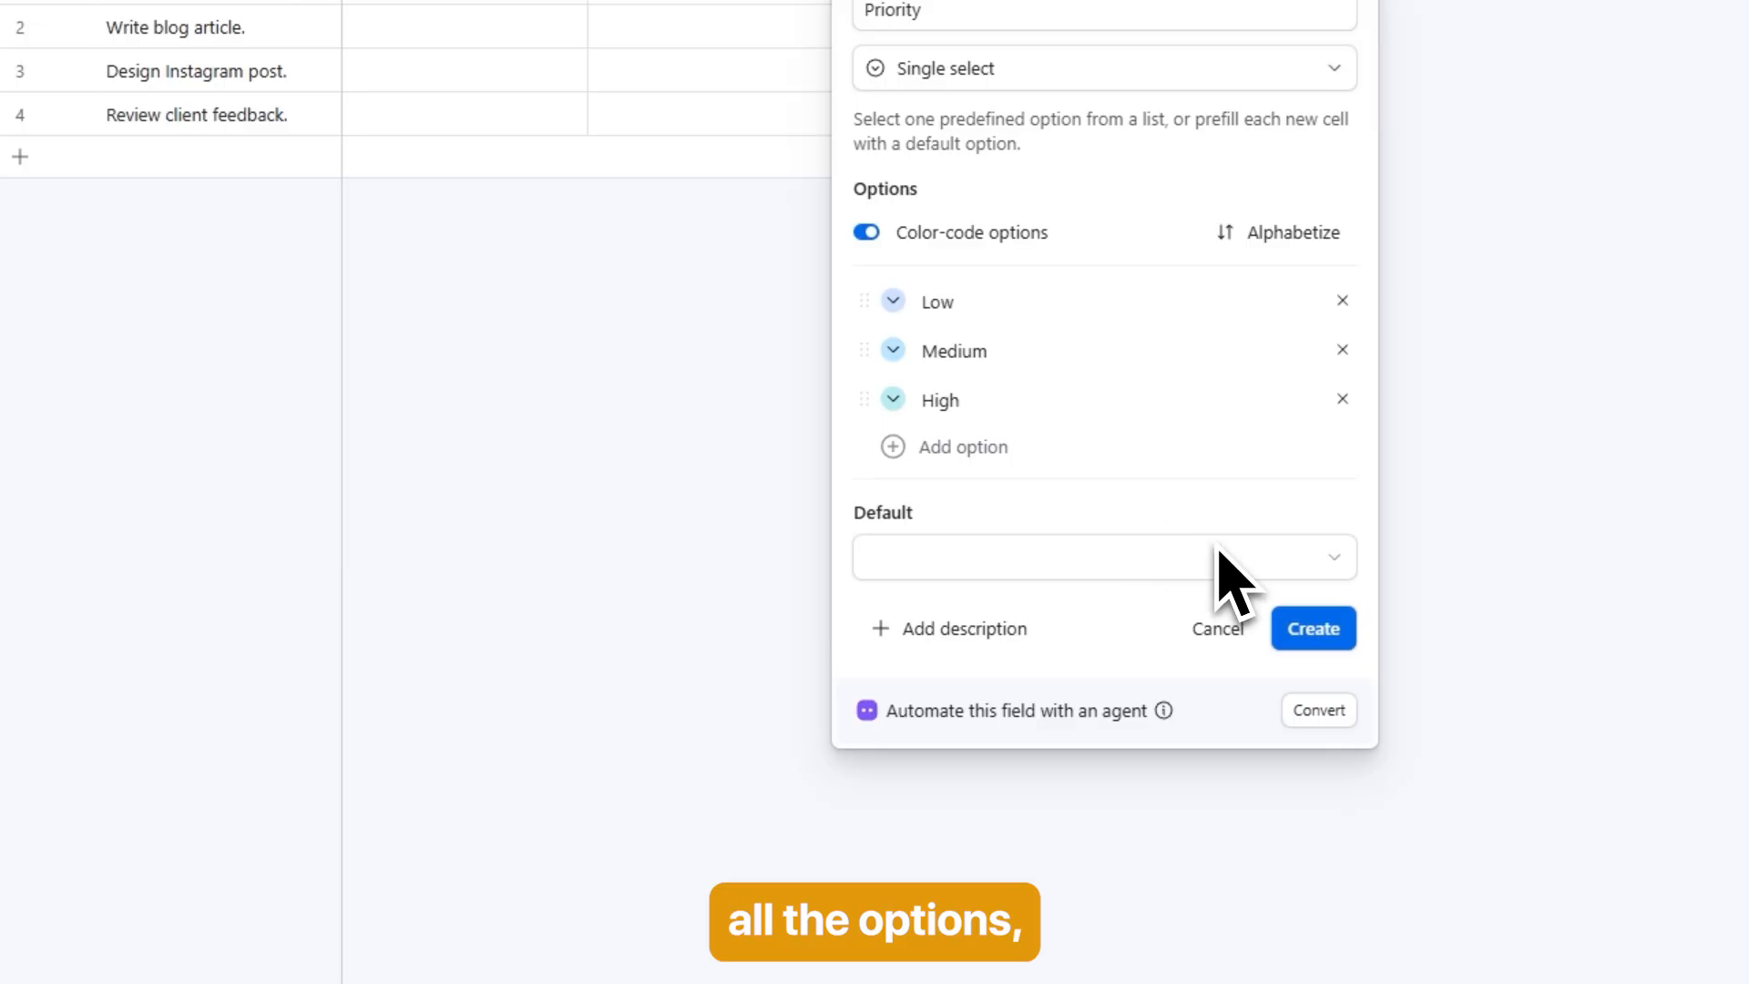
pyautogui.click(1314, 633)
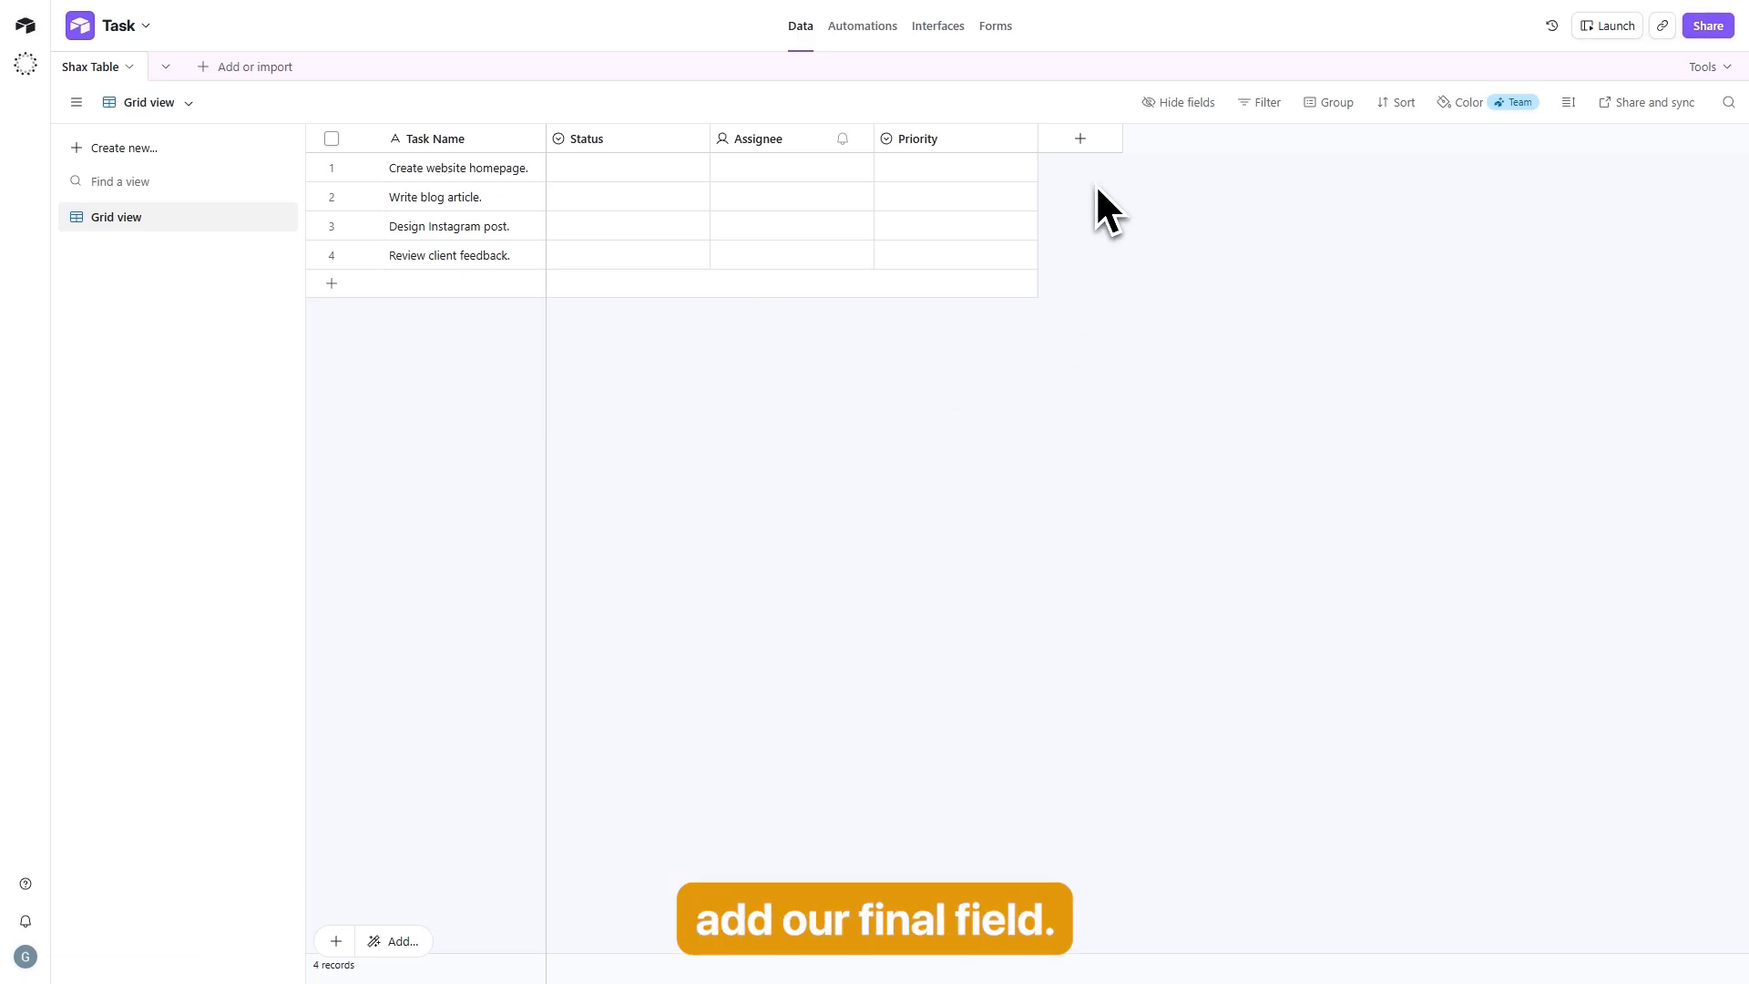
# Step: Create a single line text field named "Due Date" after the Priority field
pyautogui.click(1081, 138)
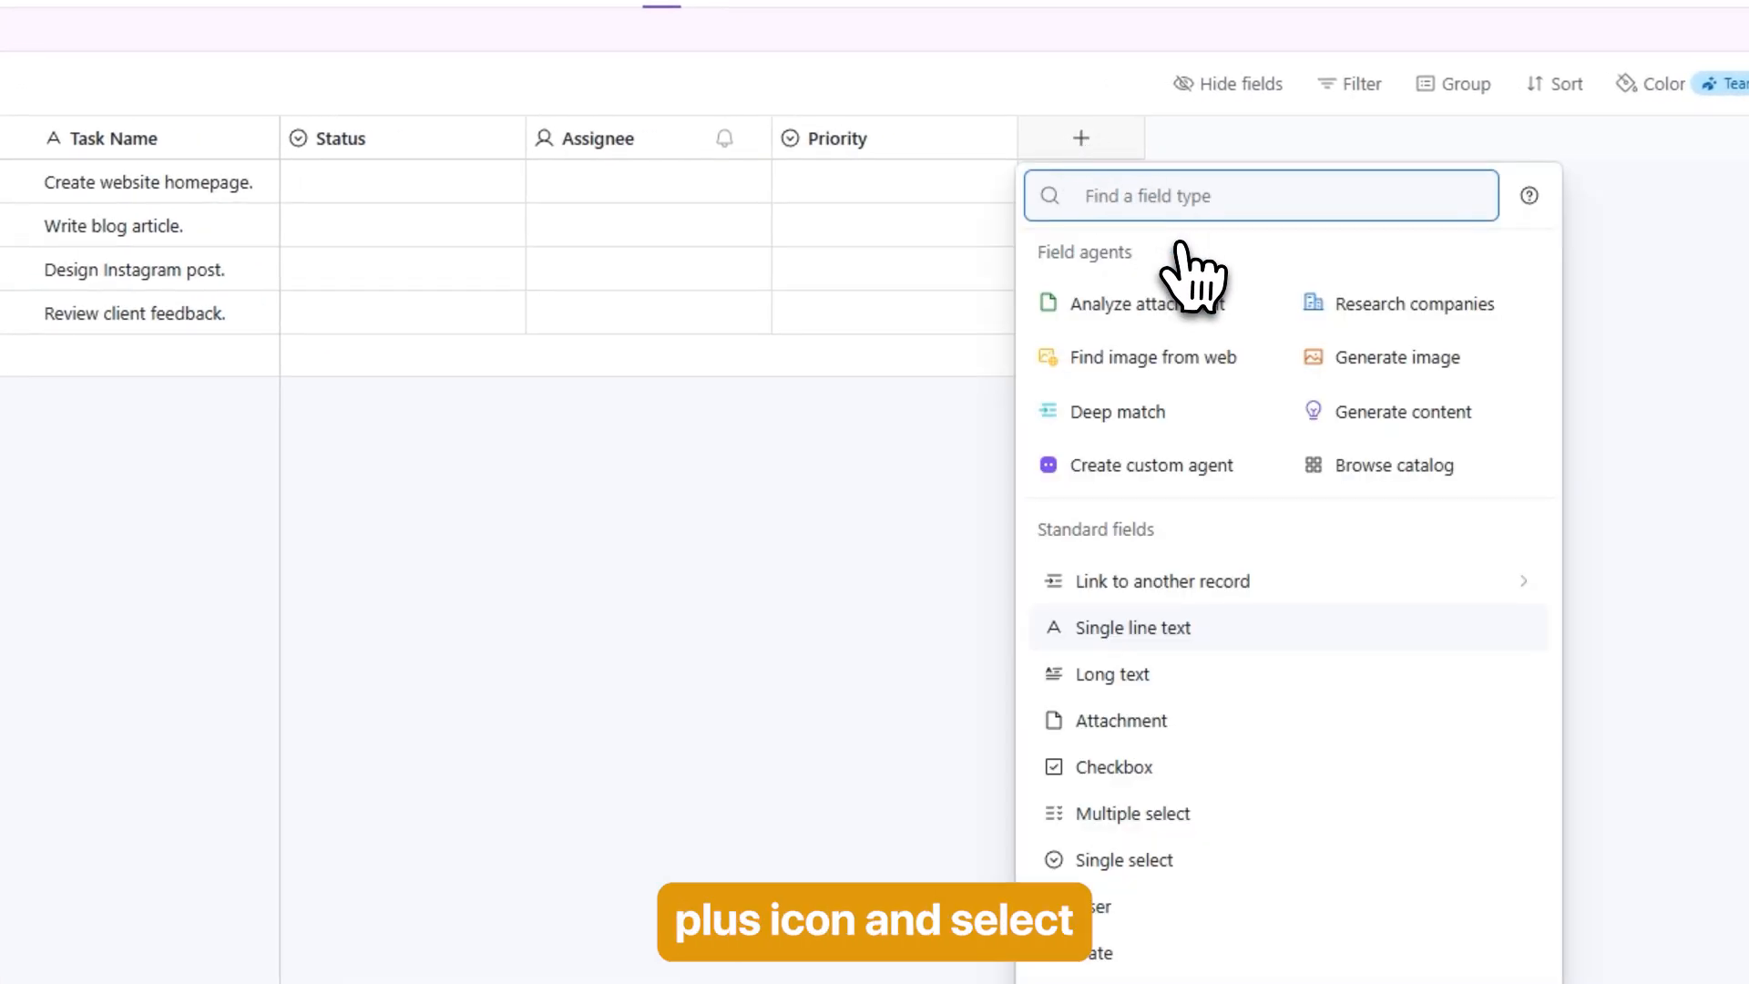
pyautogui.click(1153, 649)
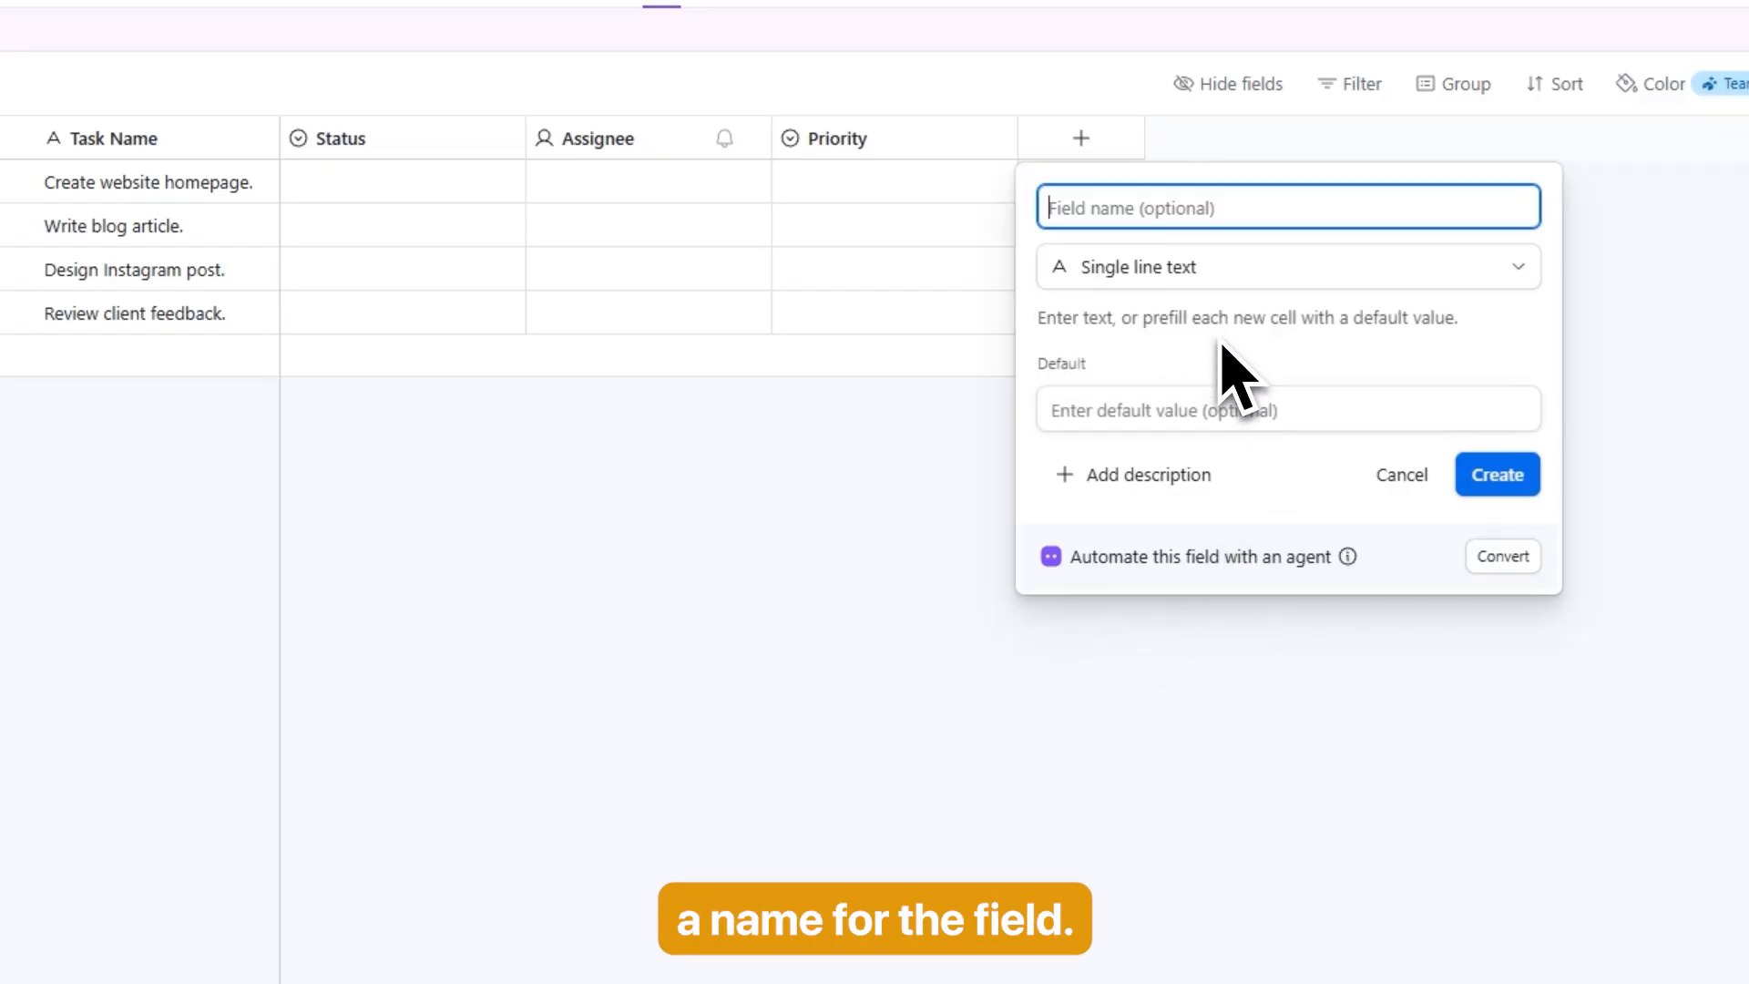
pyautogui.write('D')
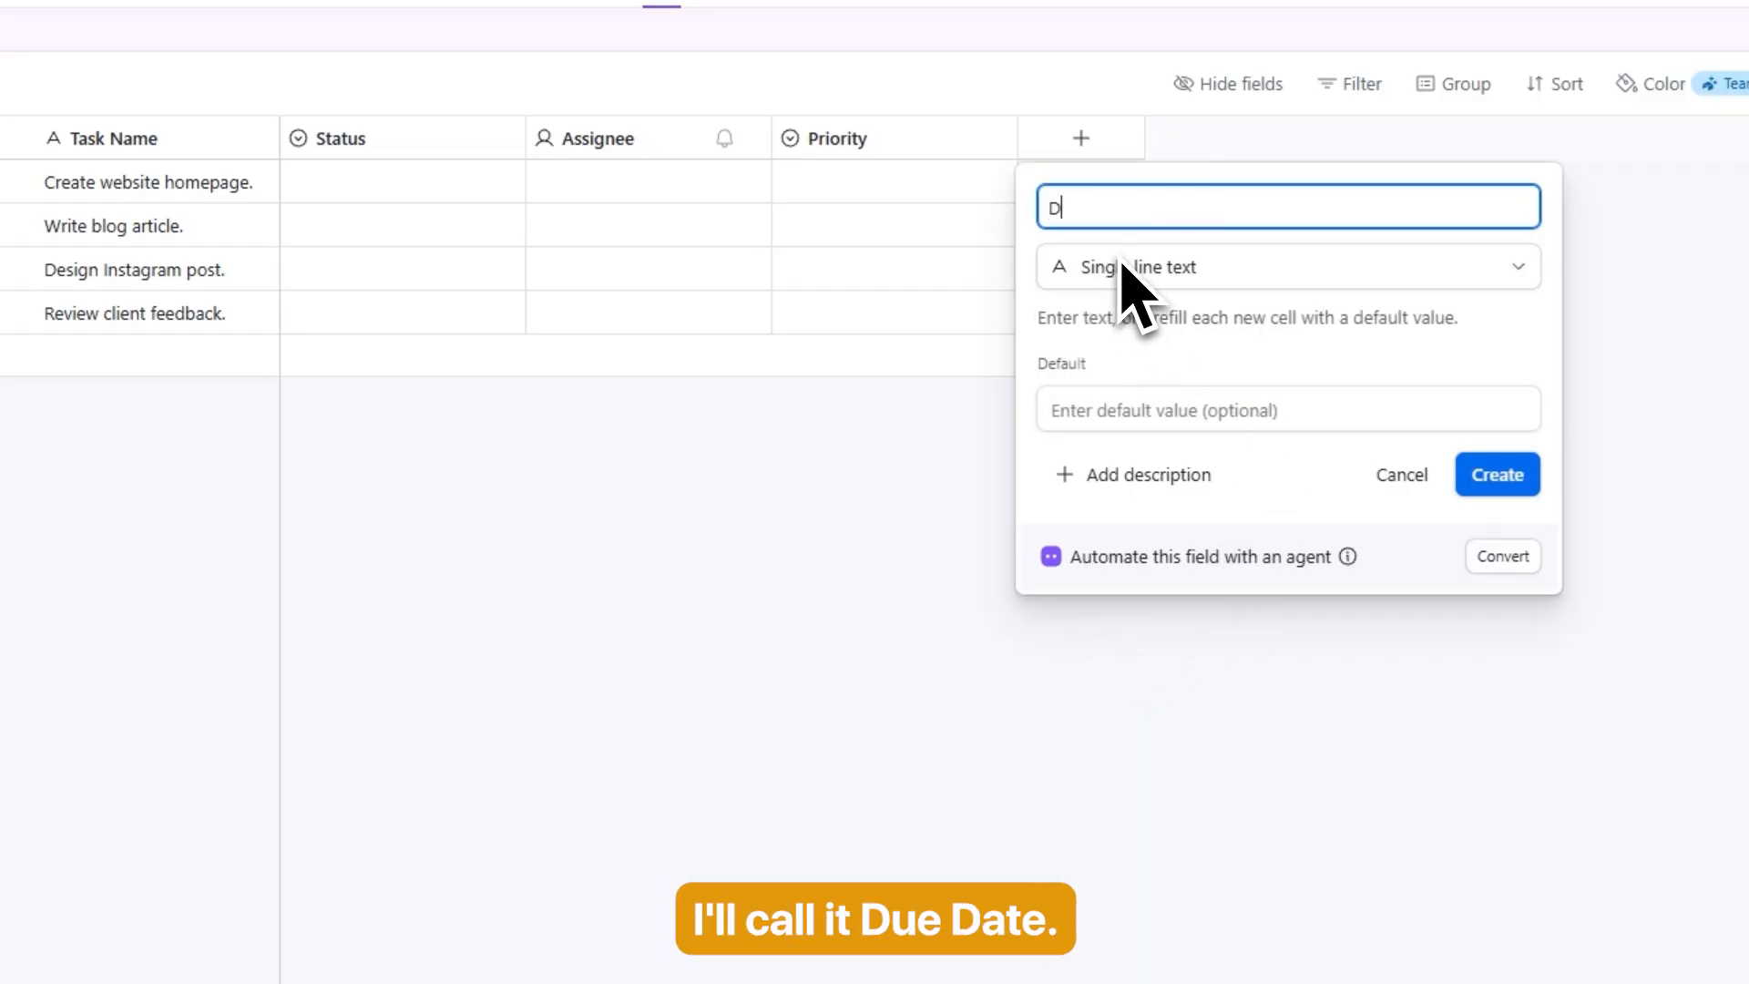
pyautogui.write('ue Date')
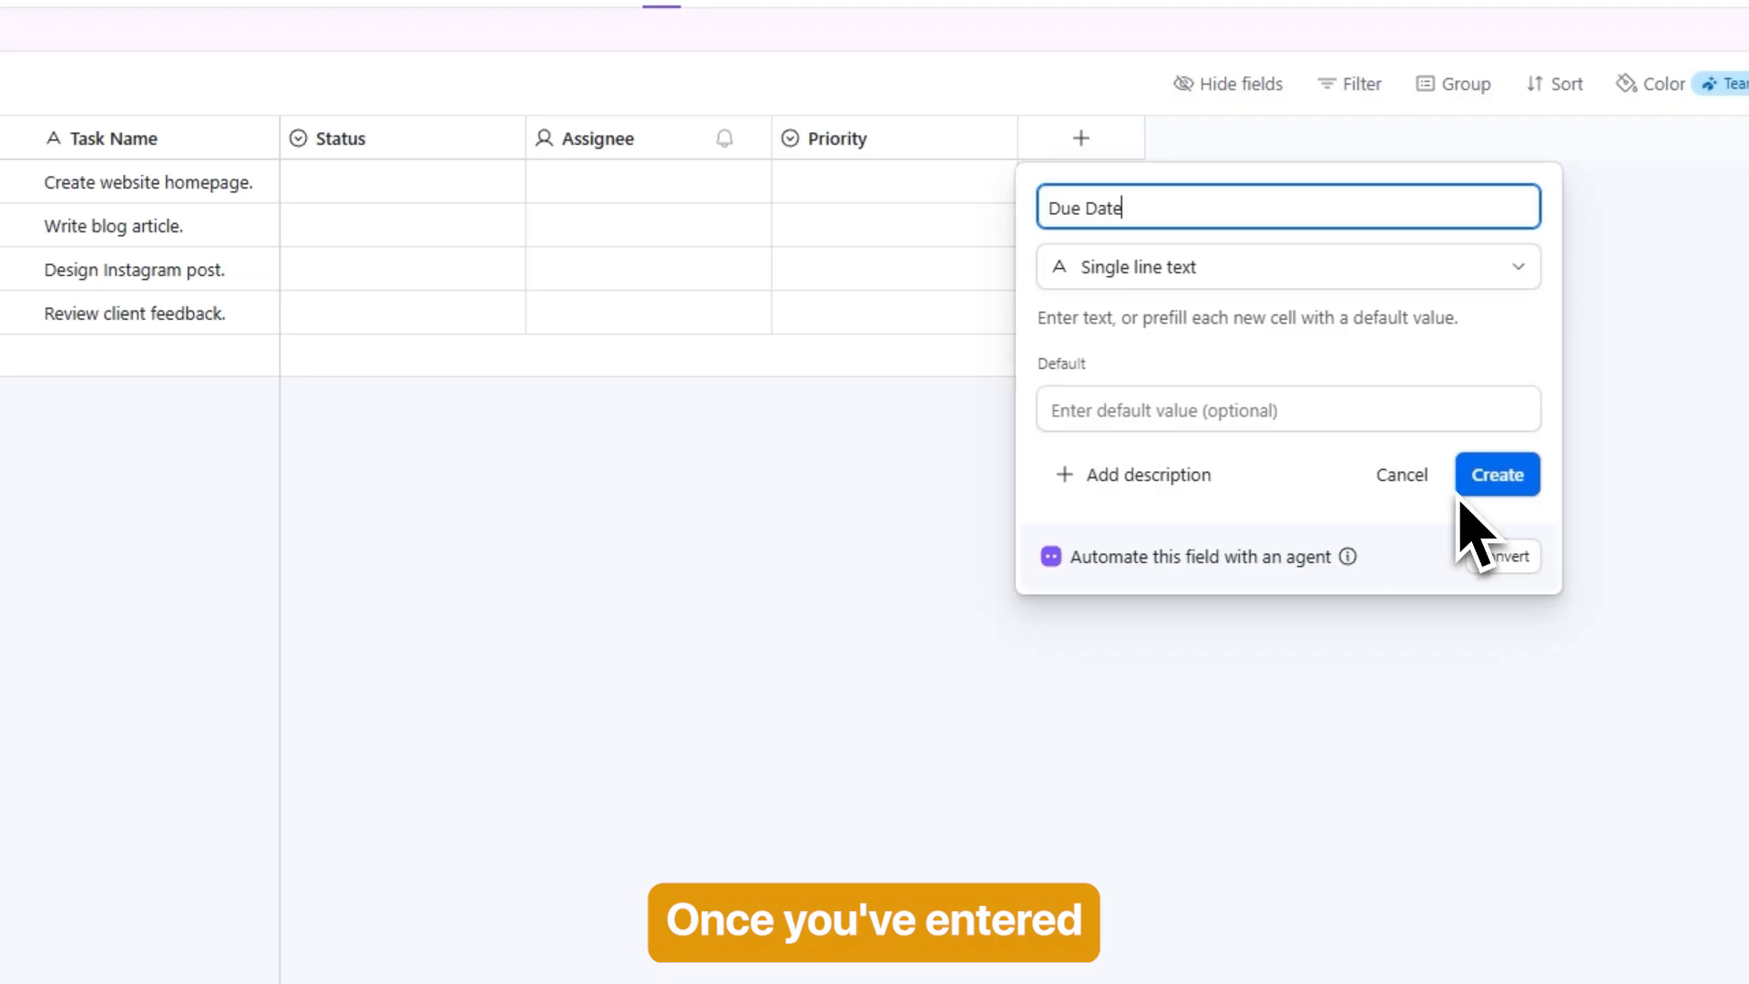
pyautogui.click(1498, 480)
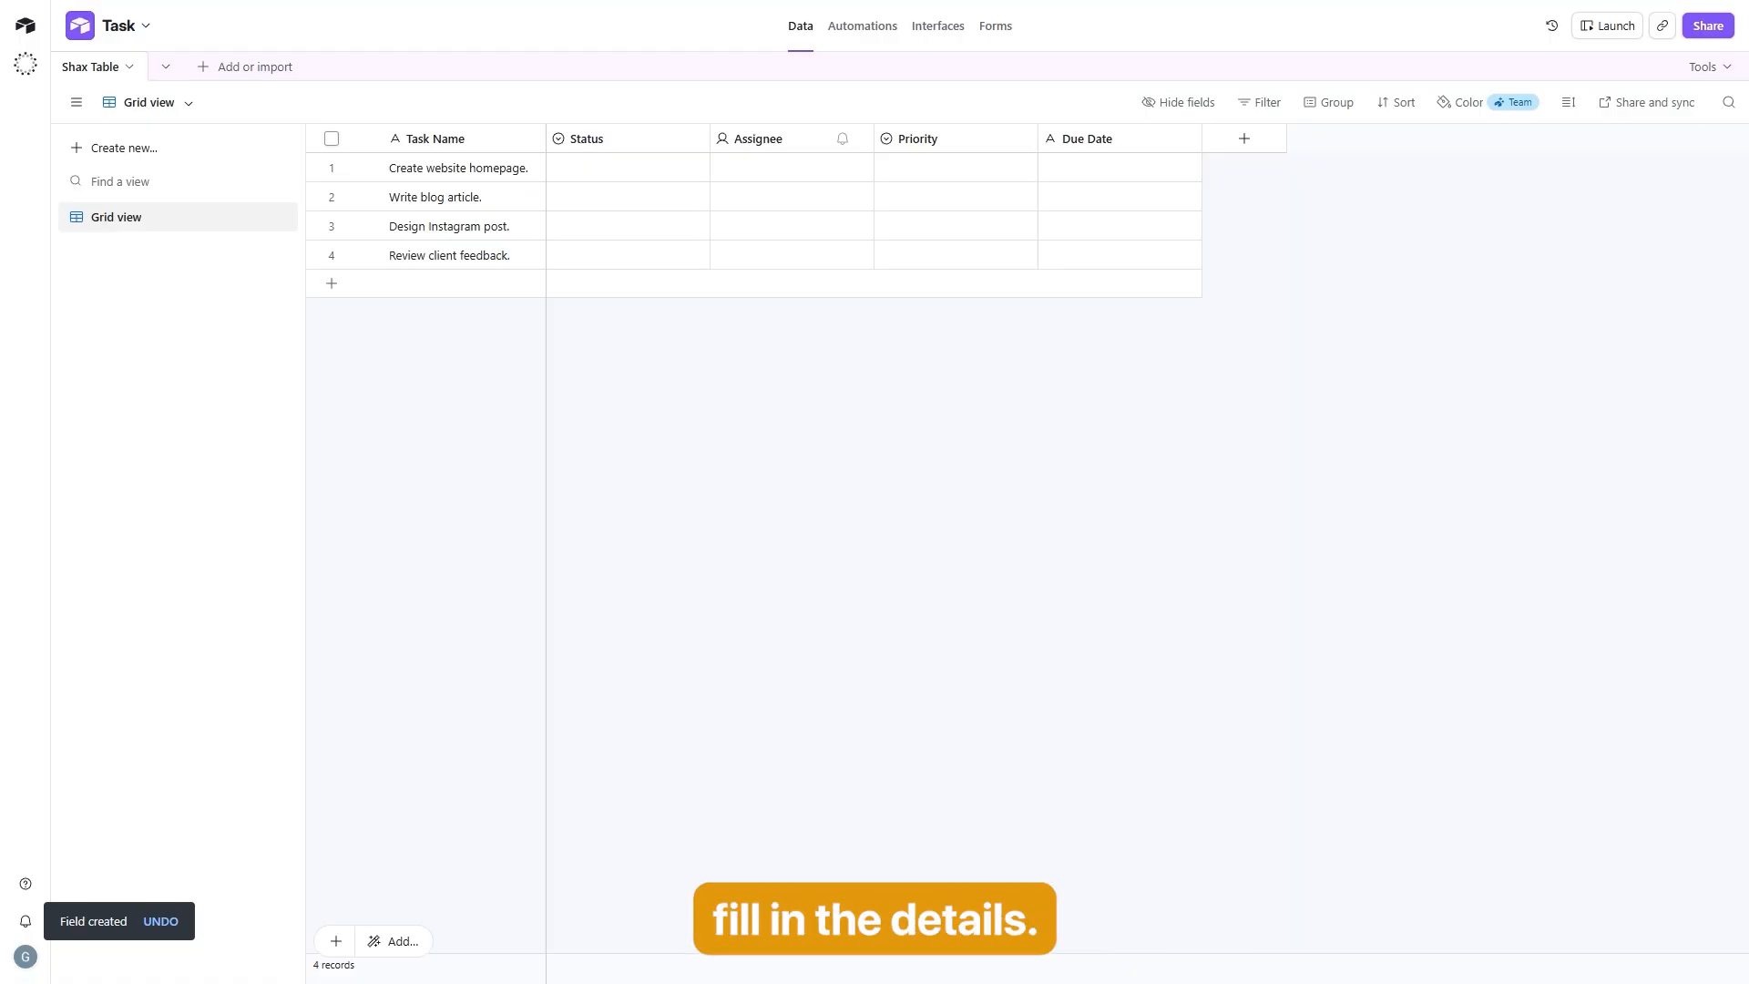
# Step: Set the Status of "Create website homepage." to In progress and of "Write blog article." to Todo
pyautogui.click(624, 171)
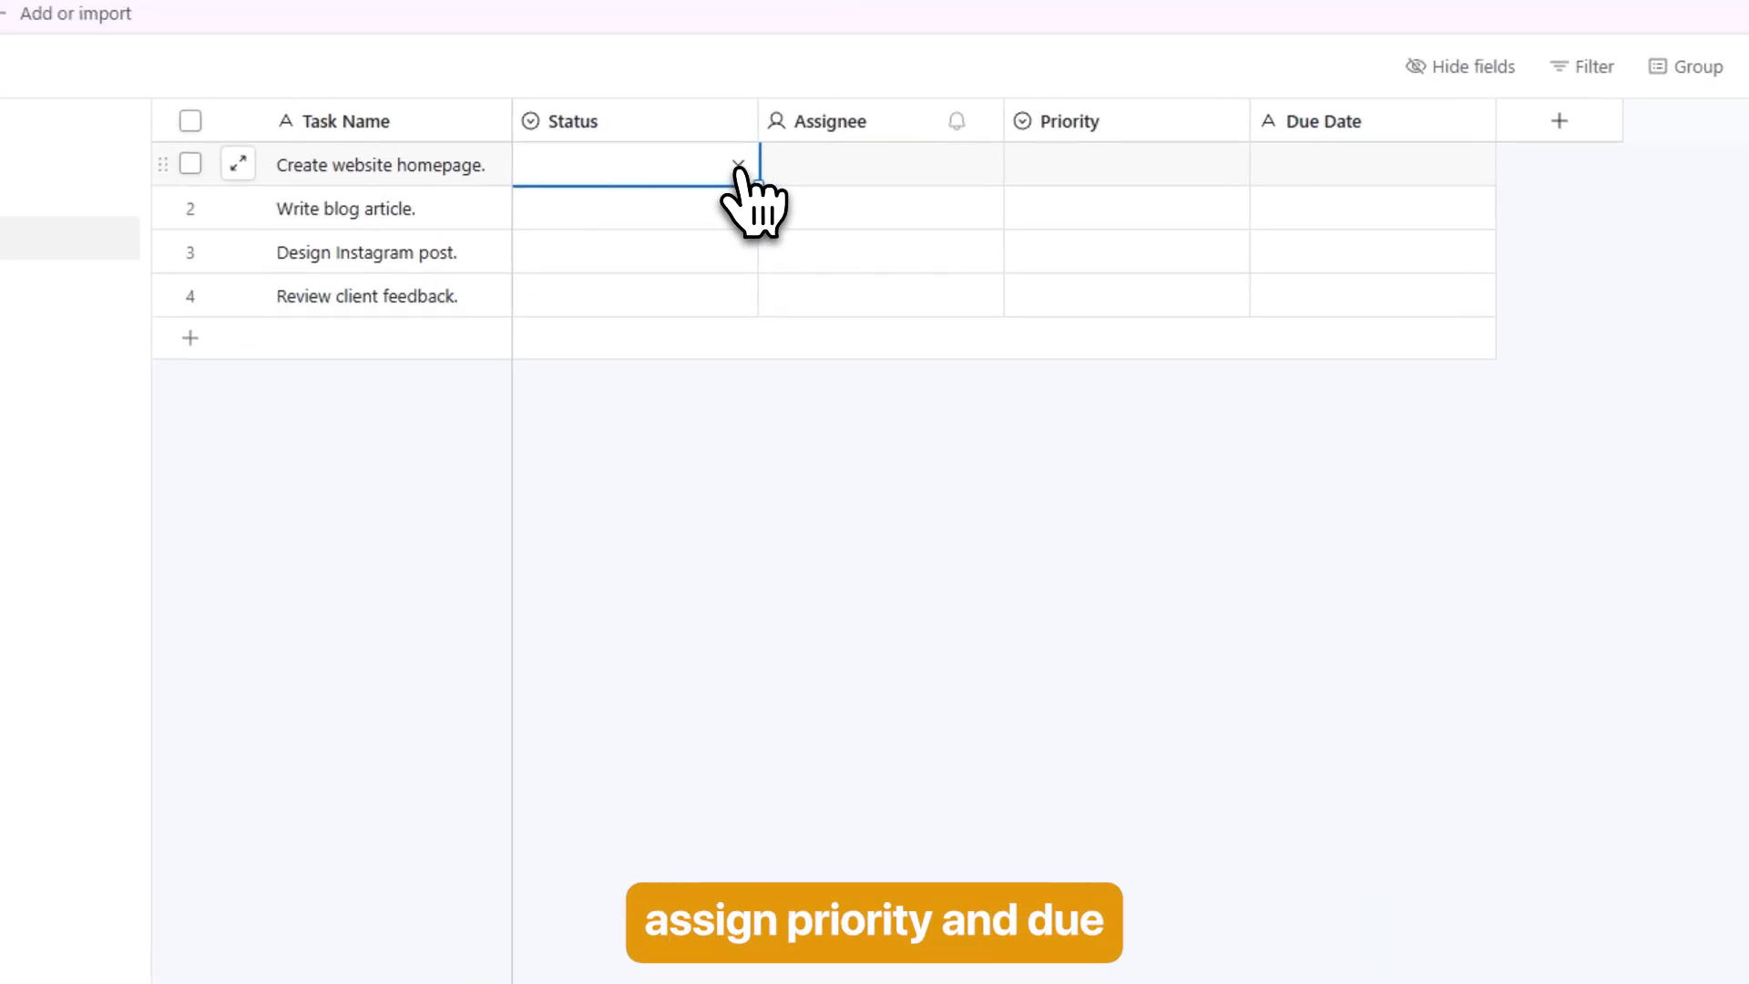
pyautogui.click(737, 166)
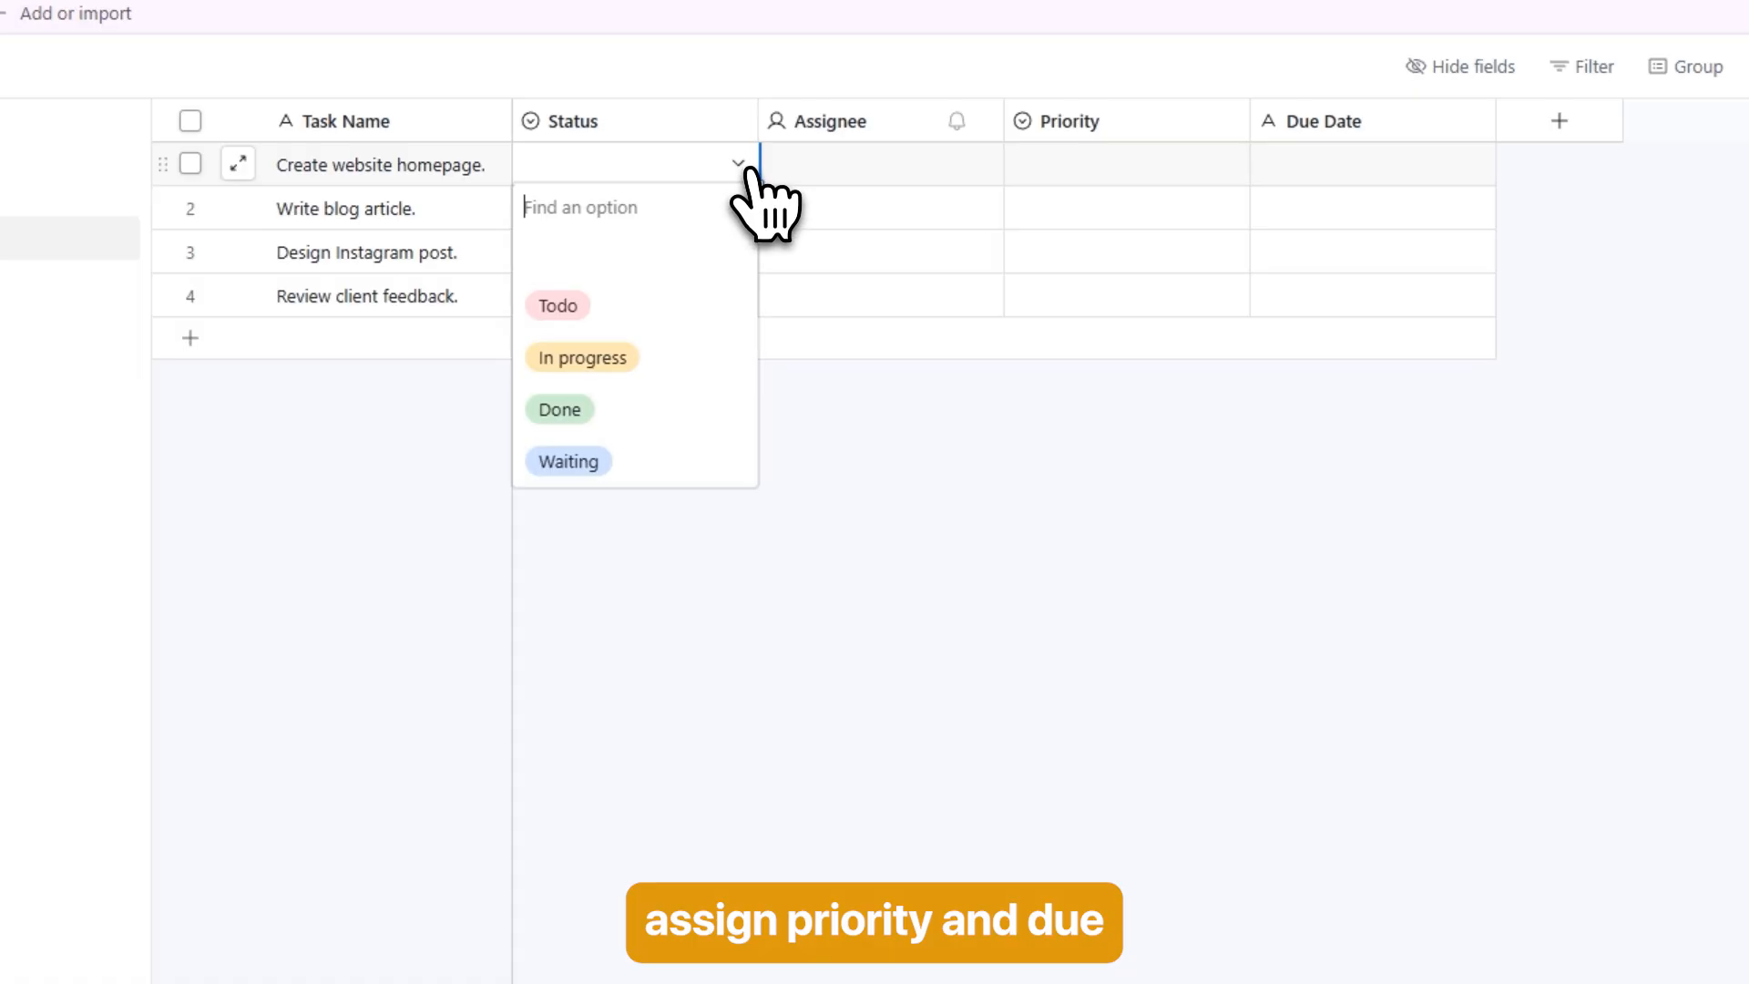
pyautogui.click(617, 358)
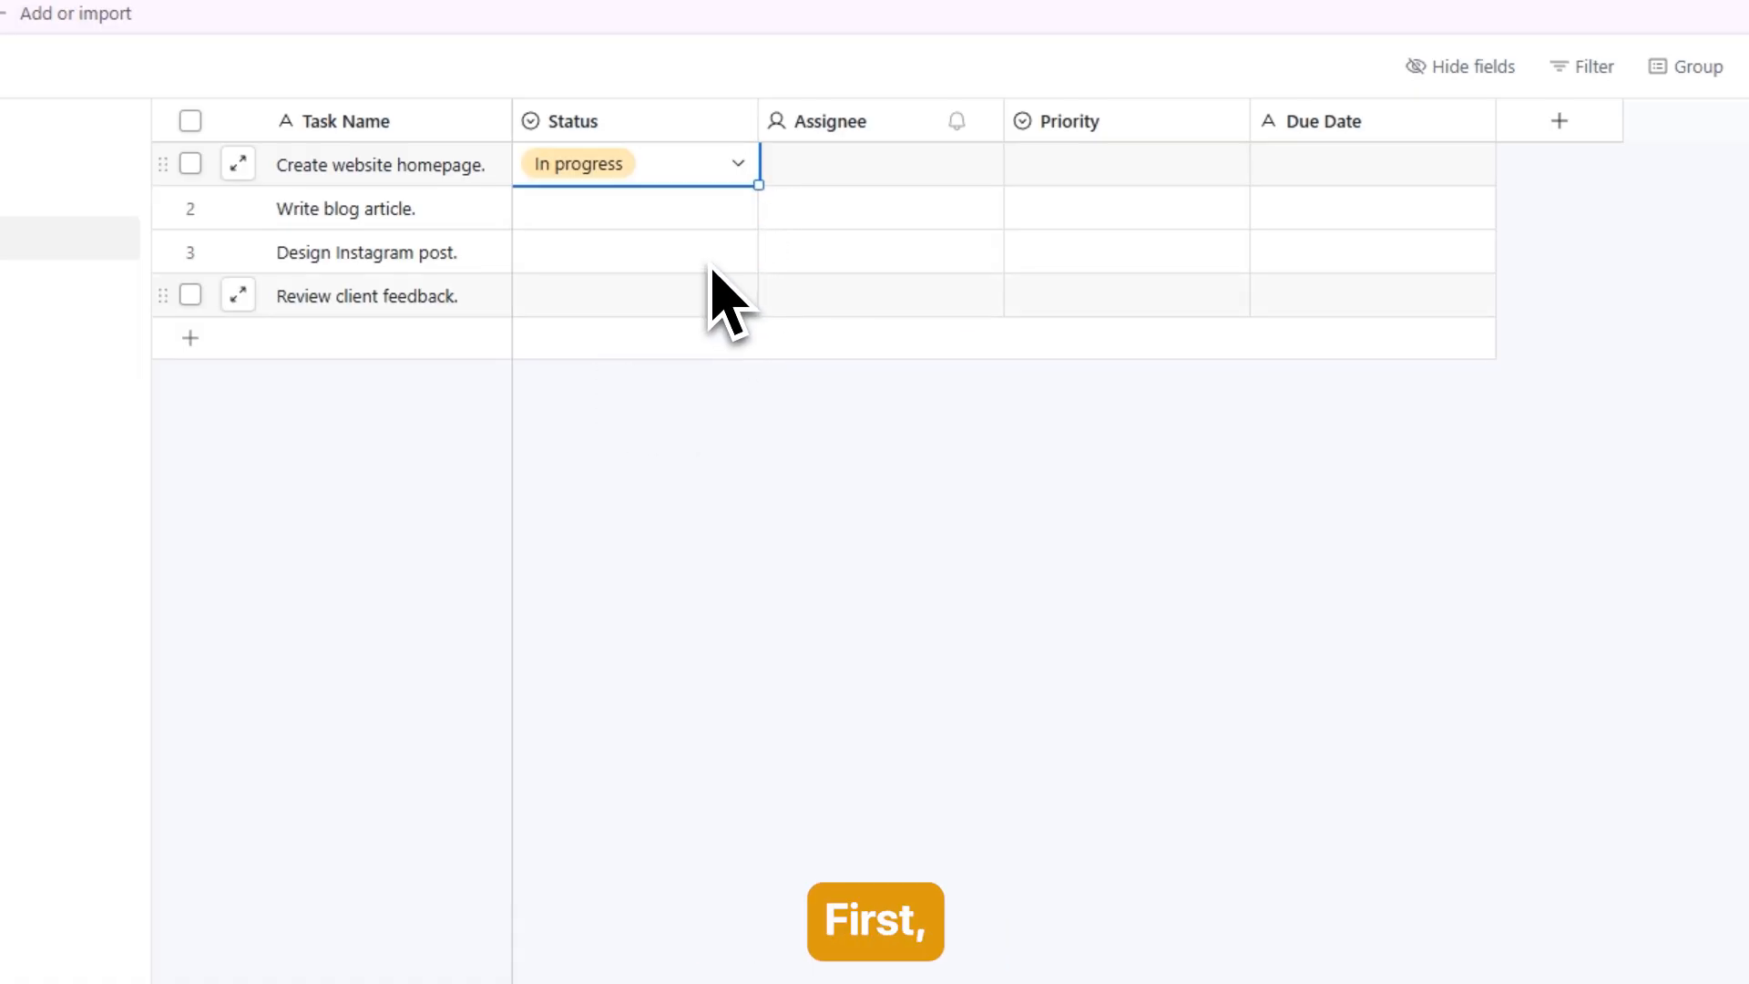
pyautogui.click(711, 221)
pyautogui.click(720, 223)
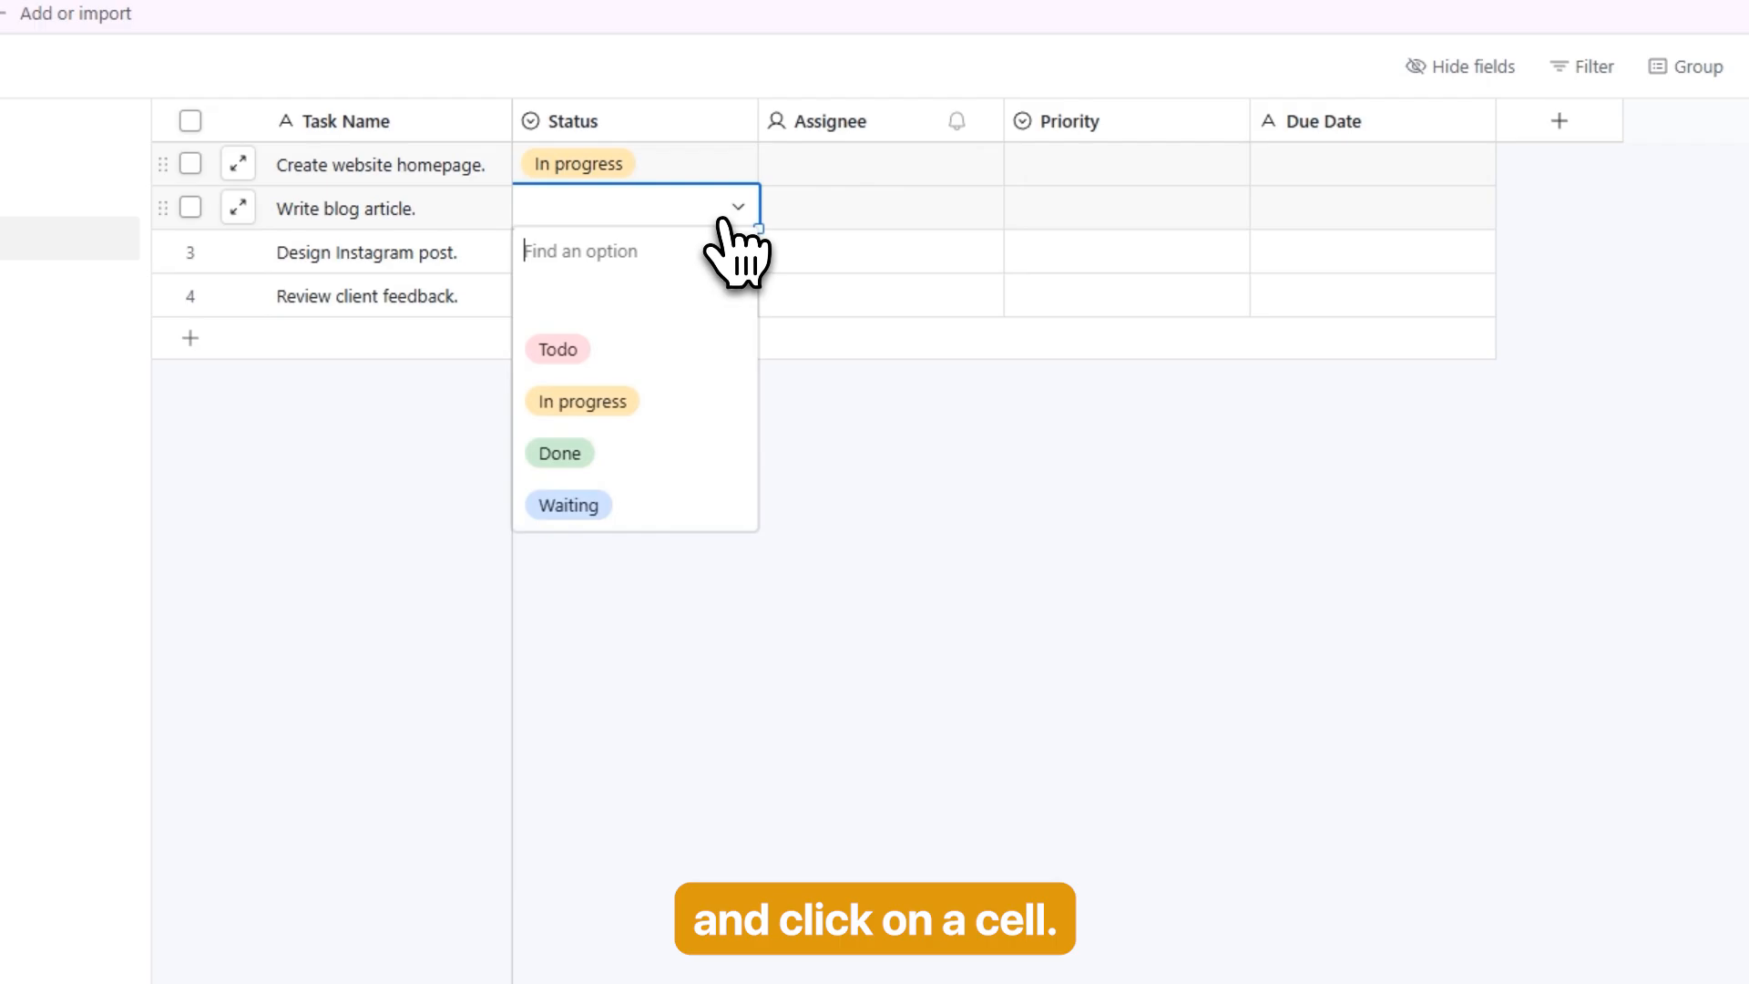
pyautogui.click(596, 352)
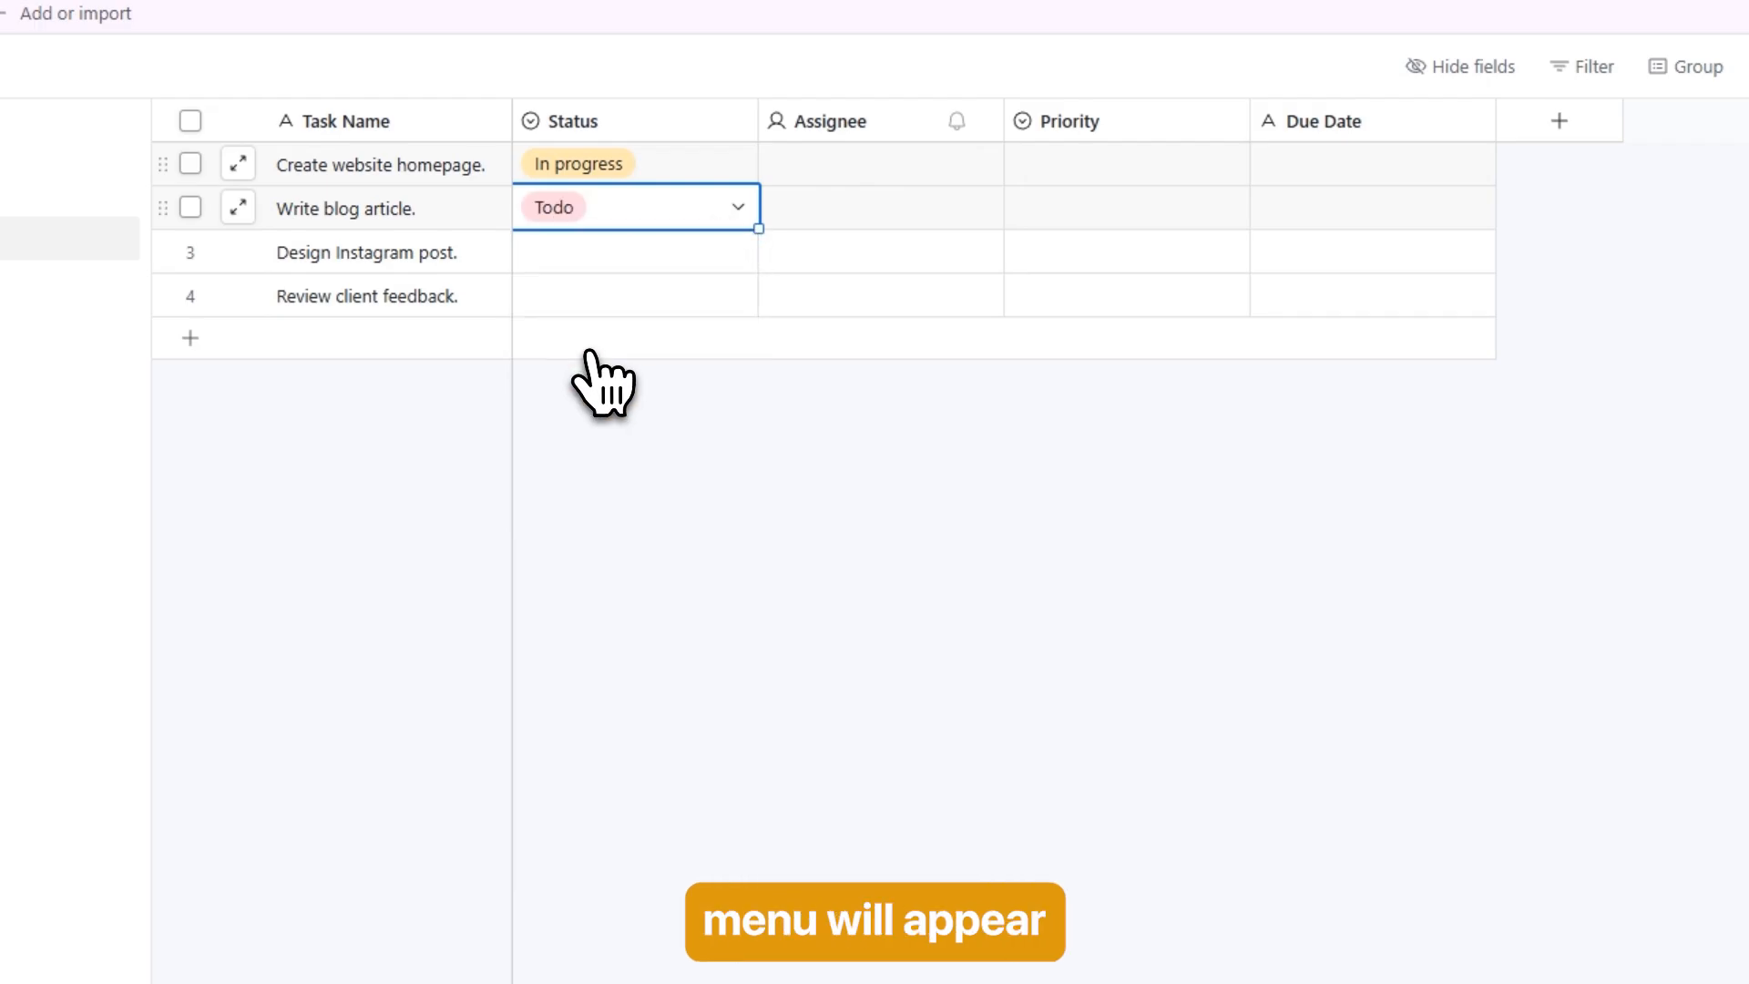
# Step: Set the Status of "Design Instagram post." to Done and of "Review client feedback." to Waiting
pyautogui.click(734, 251)
pyautogui.click(737, 253)
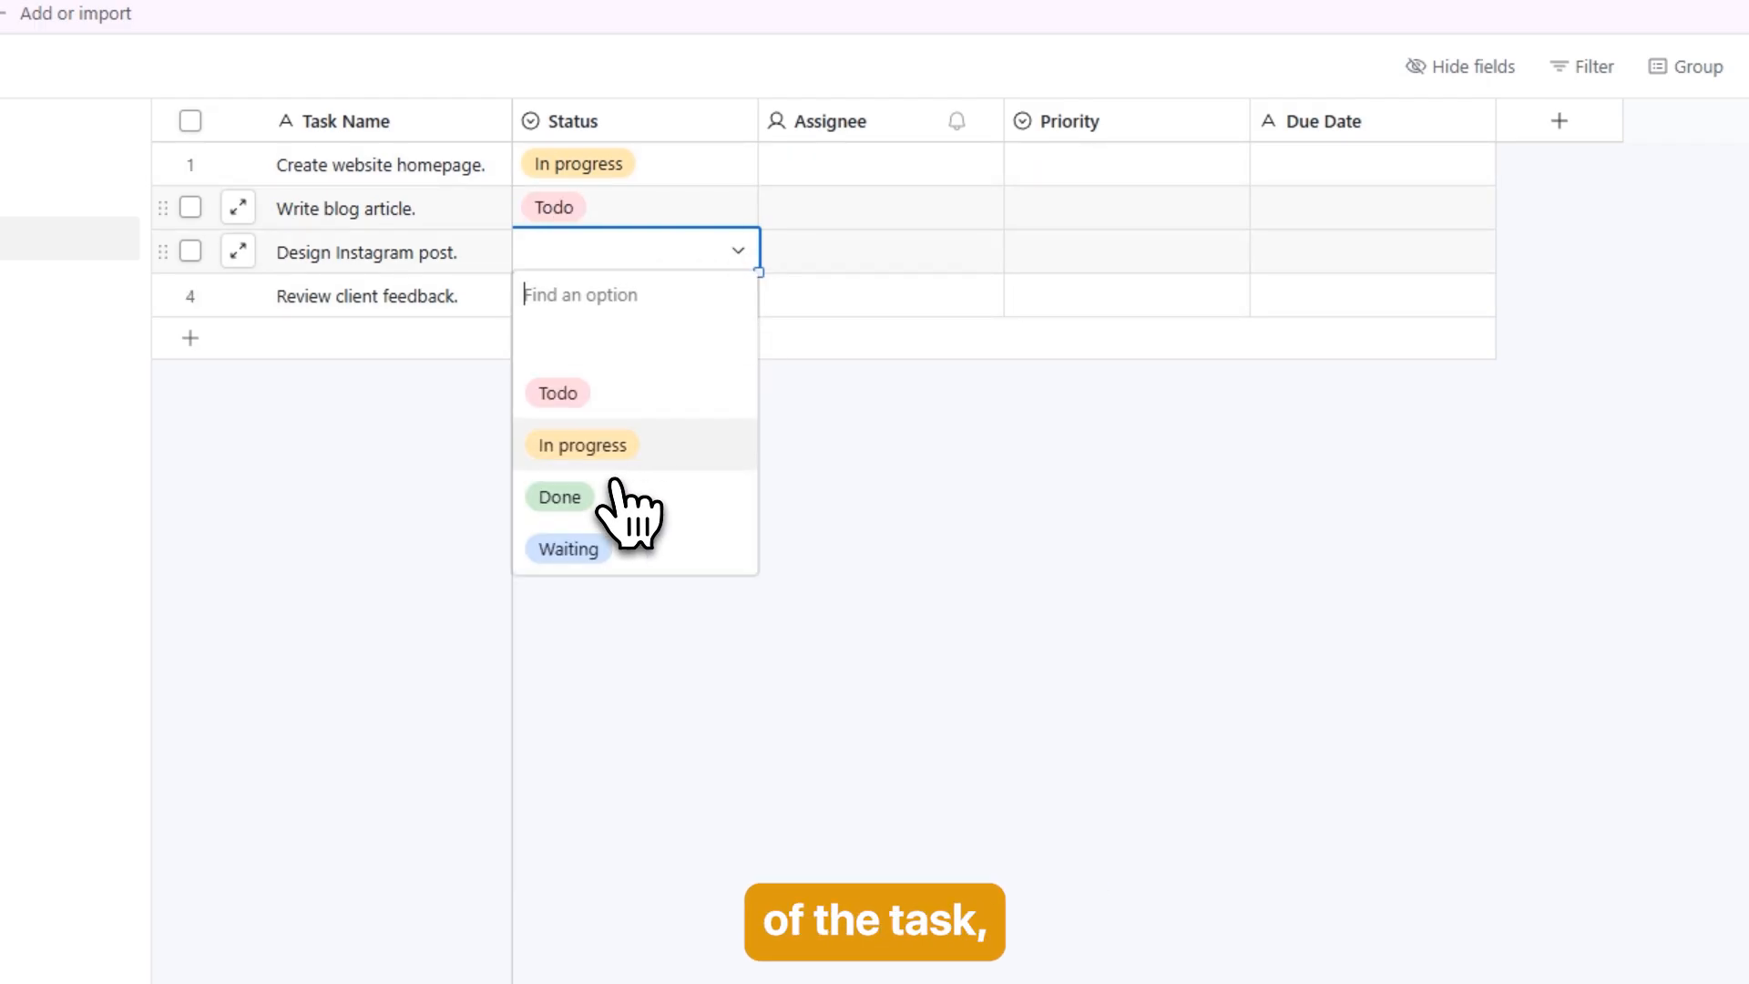
pyautogui.click(572, 498)
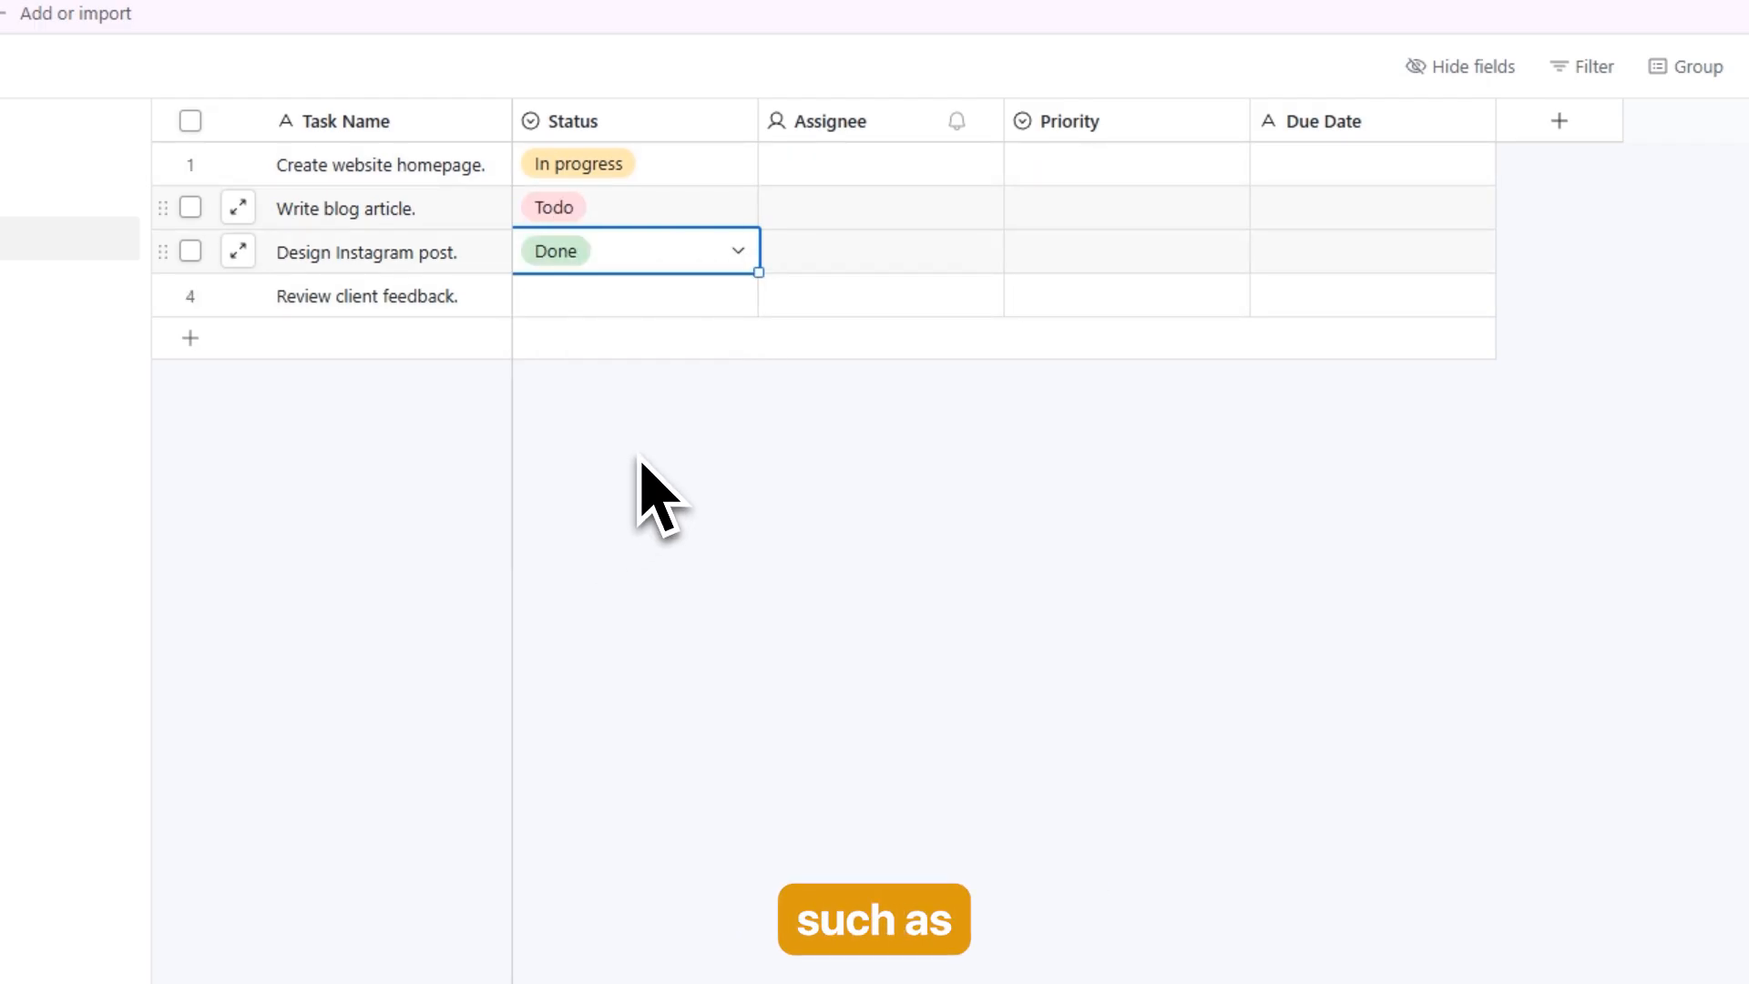
pyautogui.click(742, 298)
pyautogui.click(740, 301)
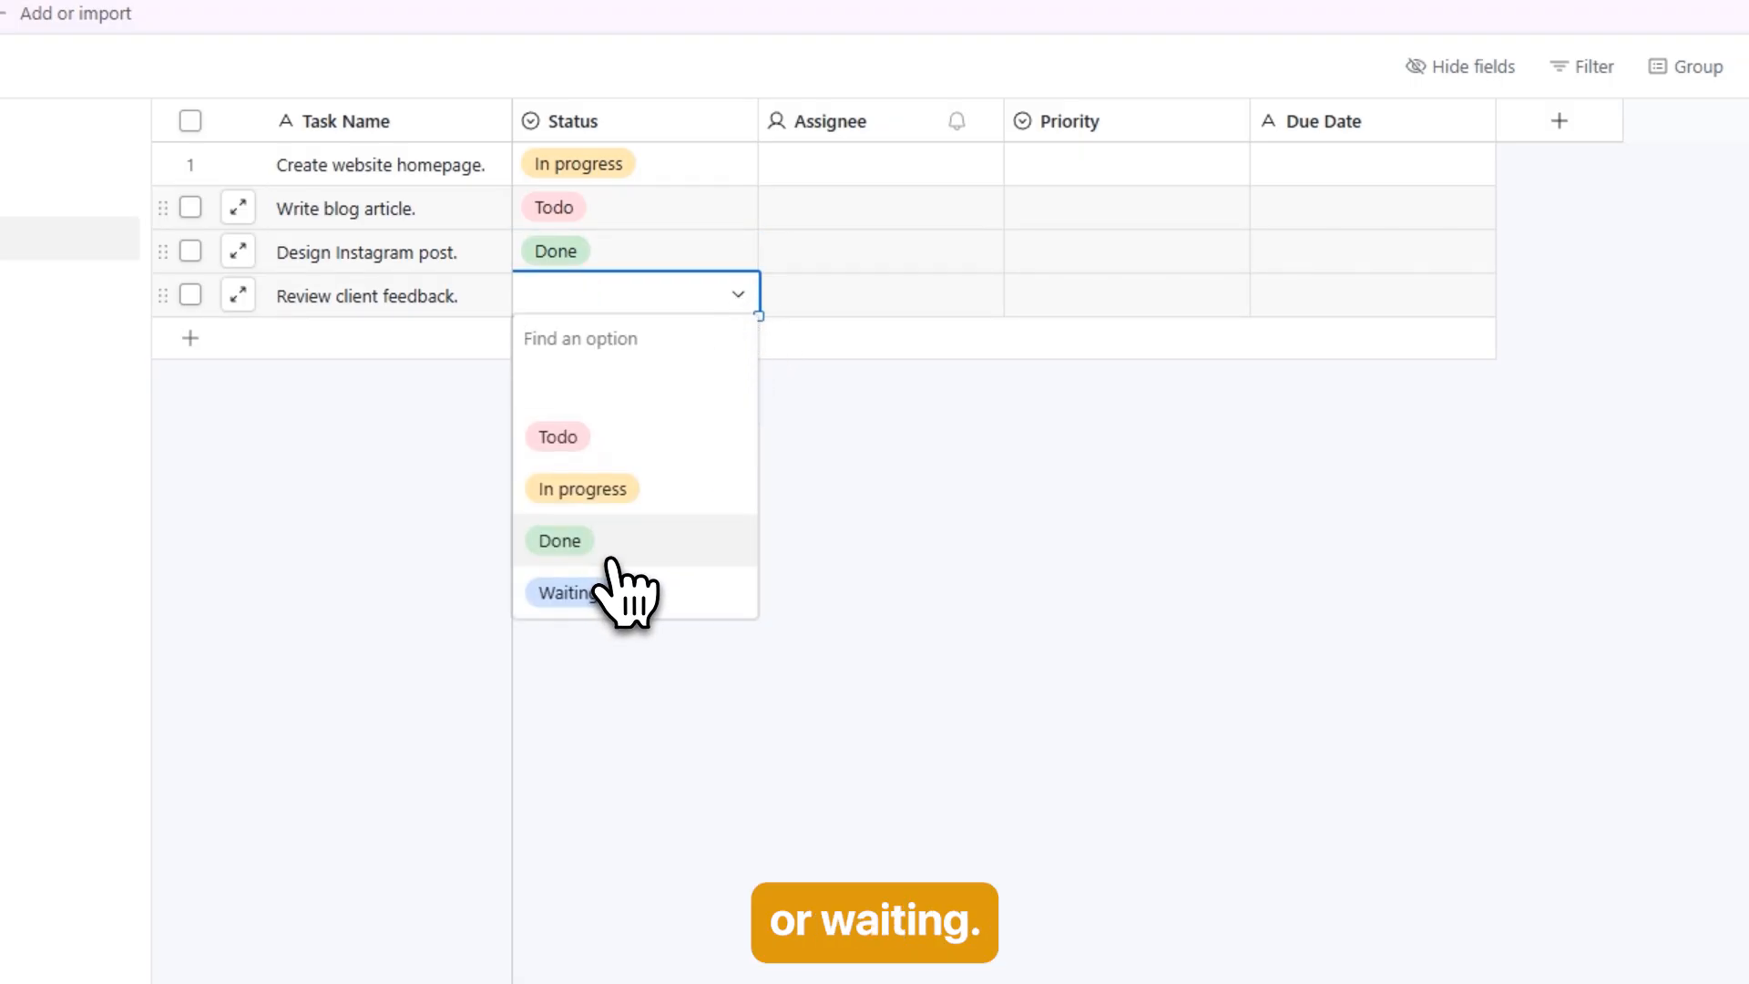
pyautogui.click(565, 592)
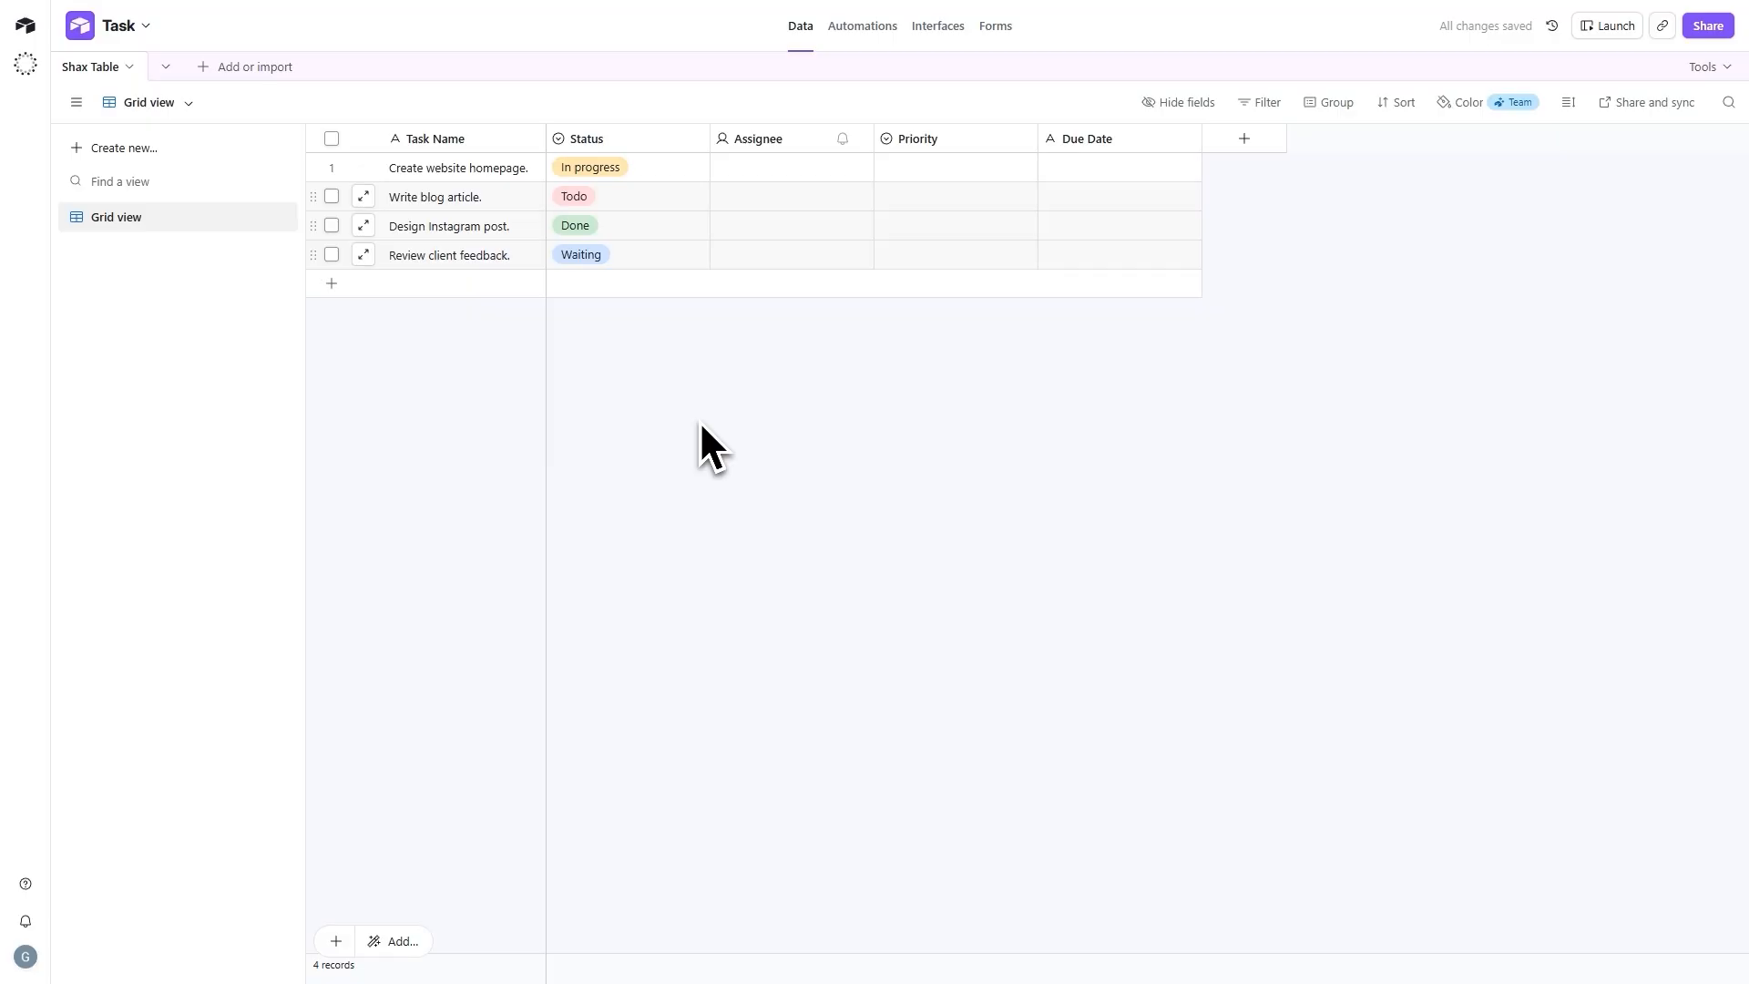
# Step: Assign the task "Create website homepage." to the existing collaborator in the Assignee field
pyautogui.click(793, 173)
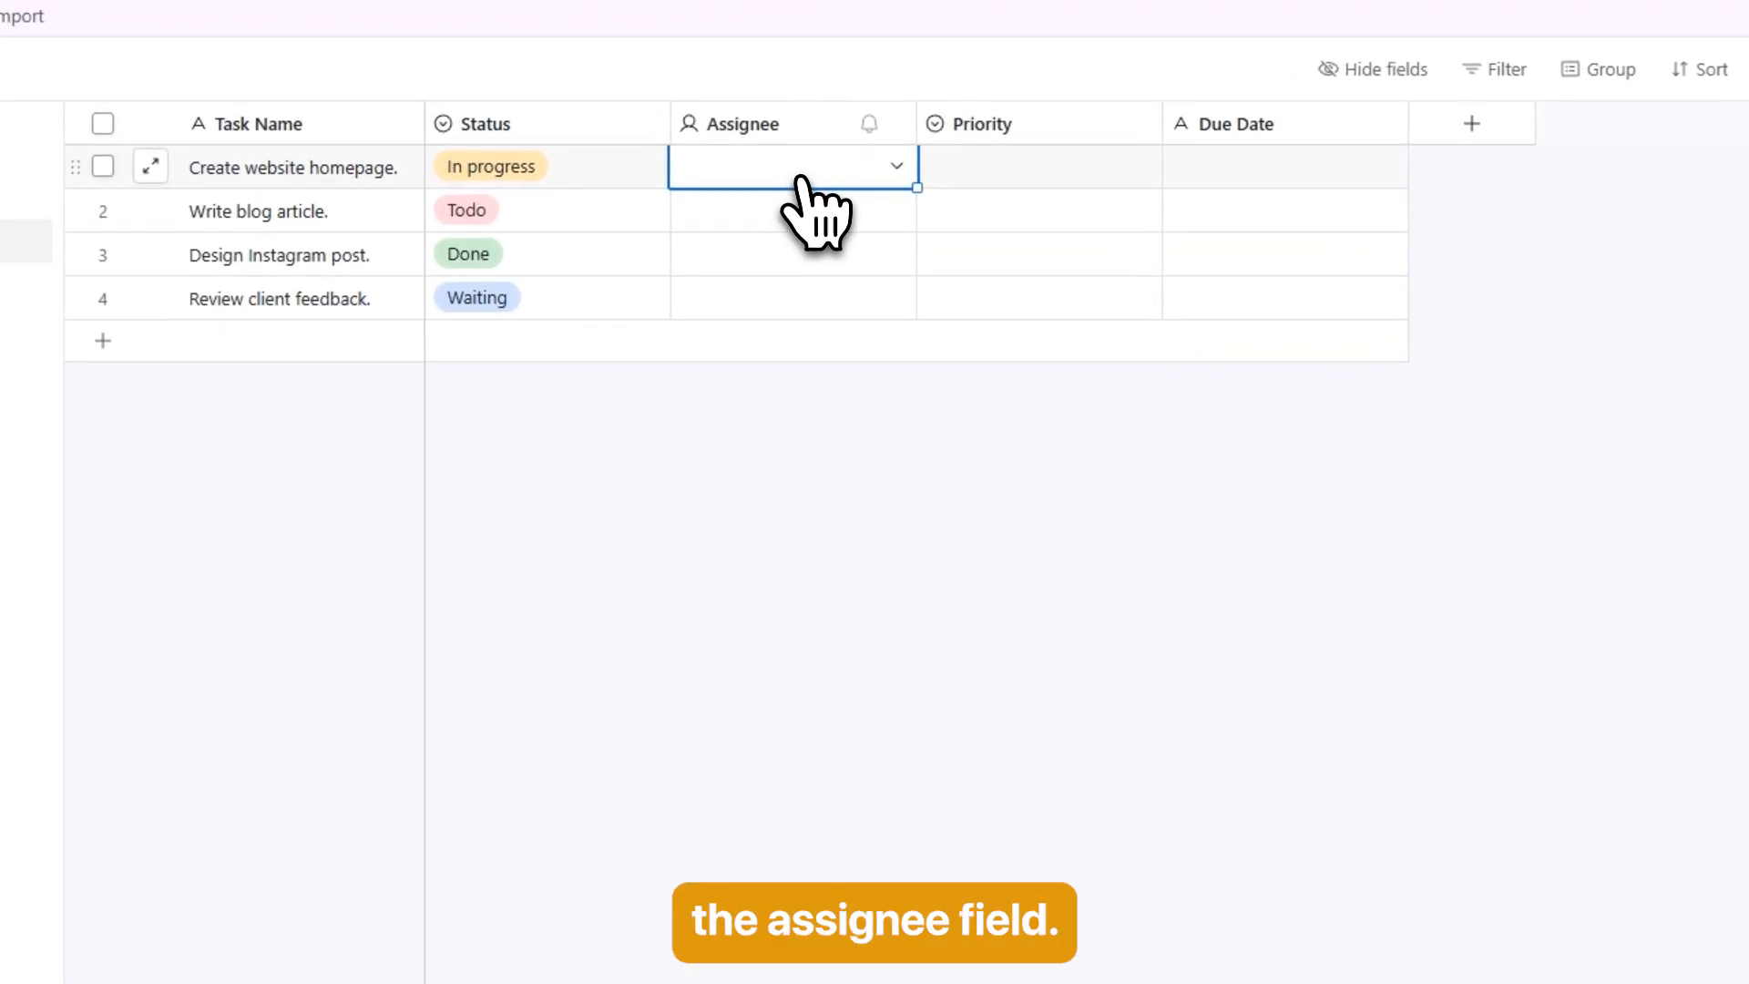
pyautogui.click(860, 169)
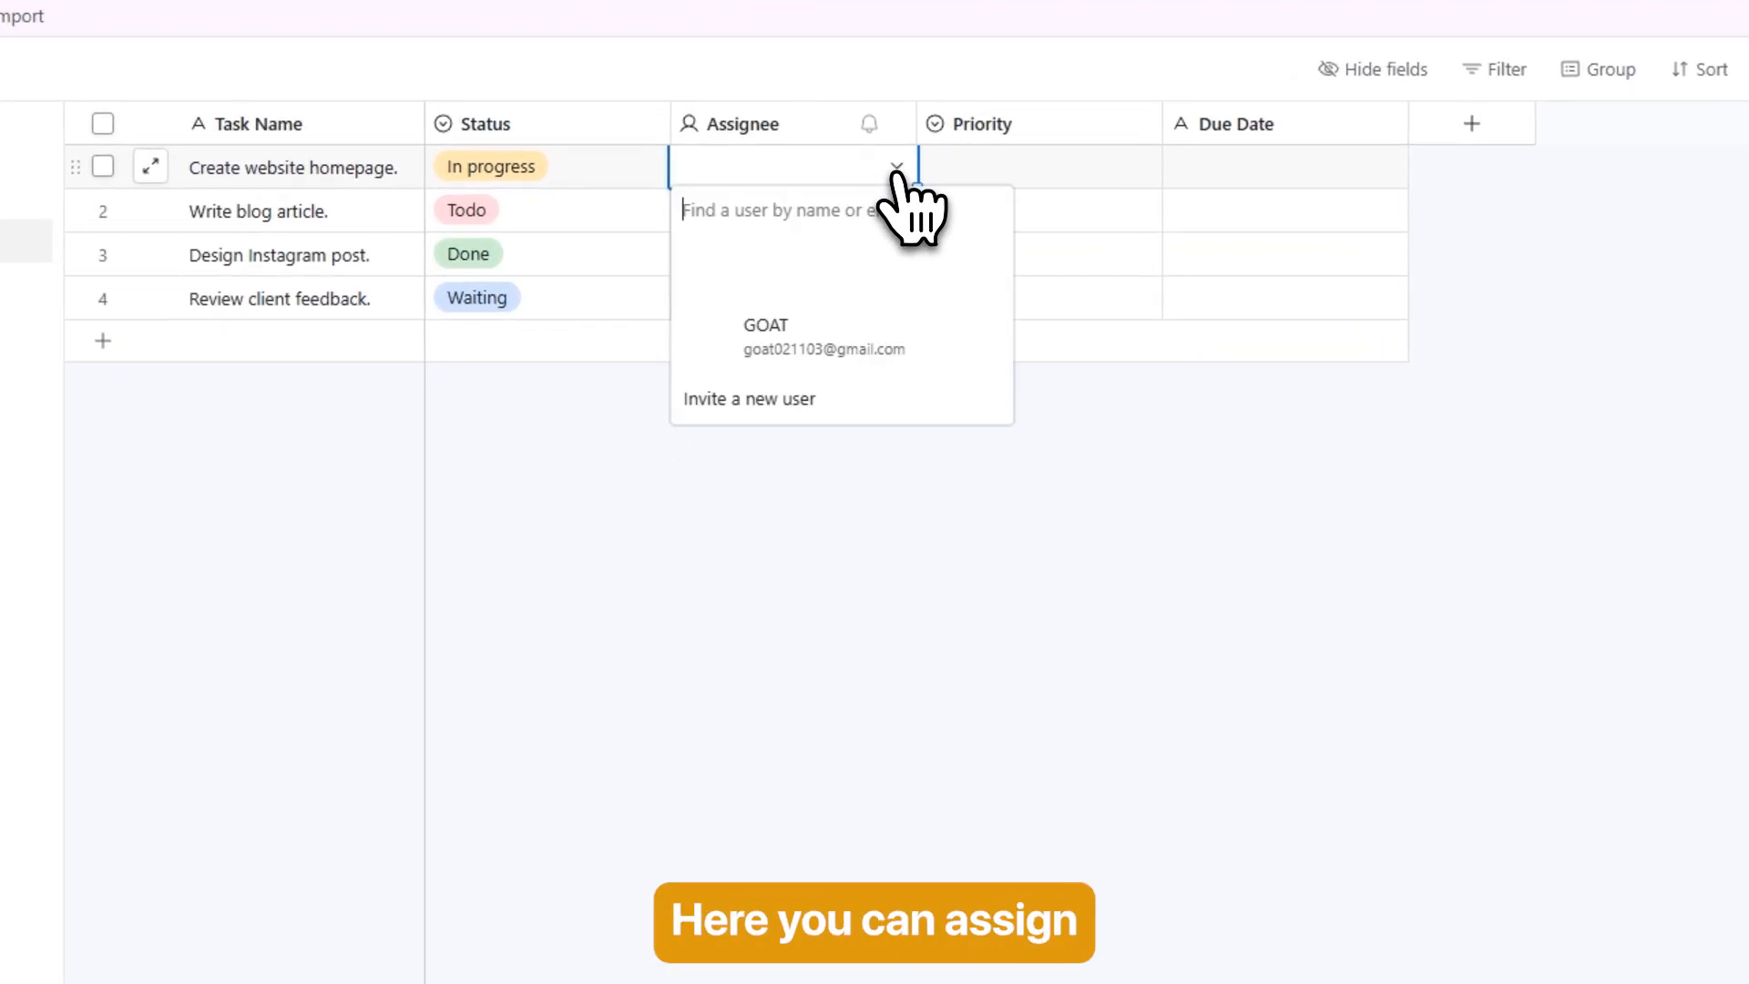
pyautogui.click(820, 344)
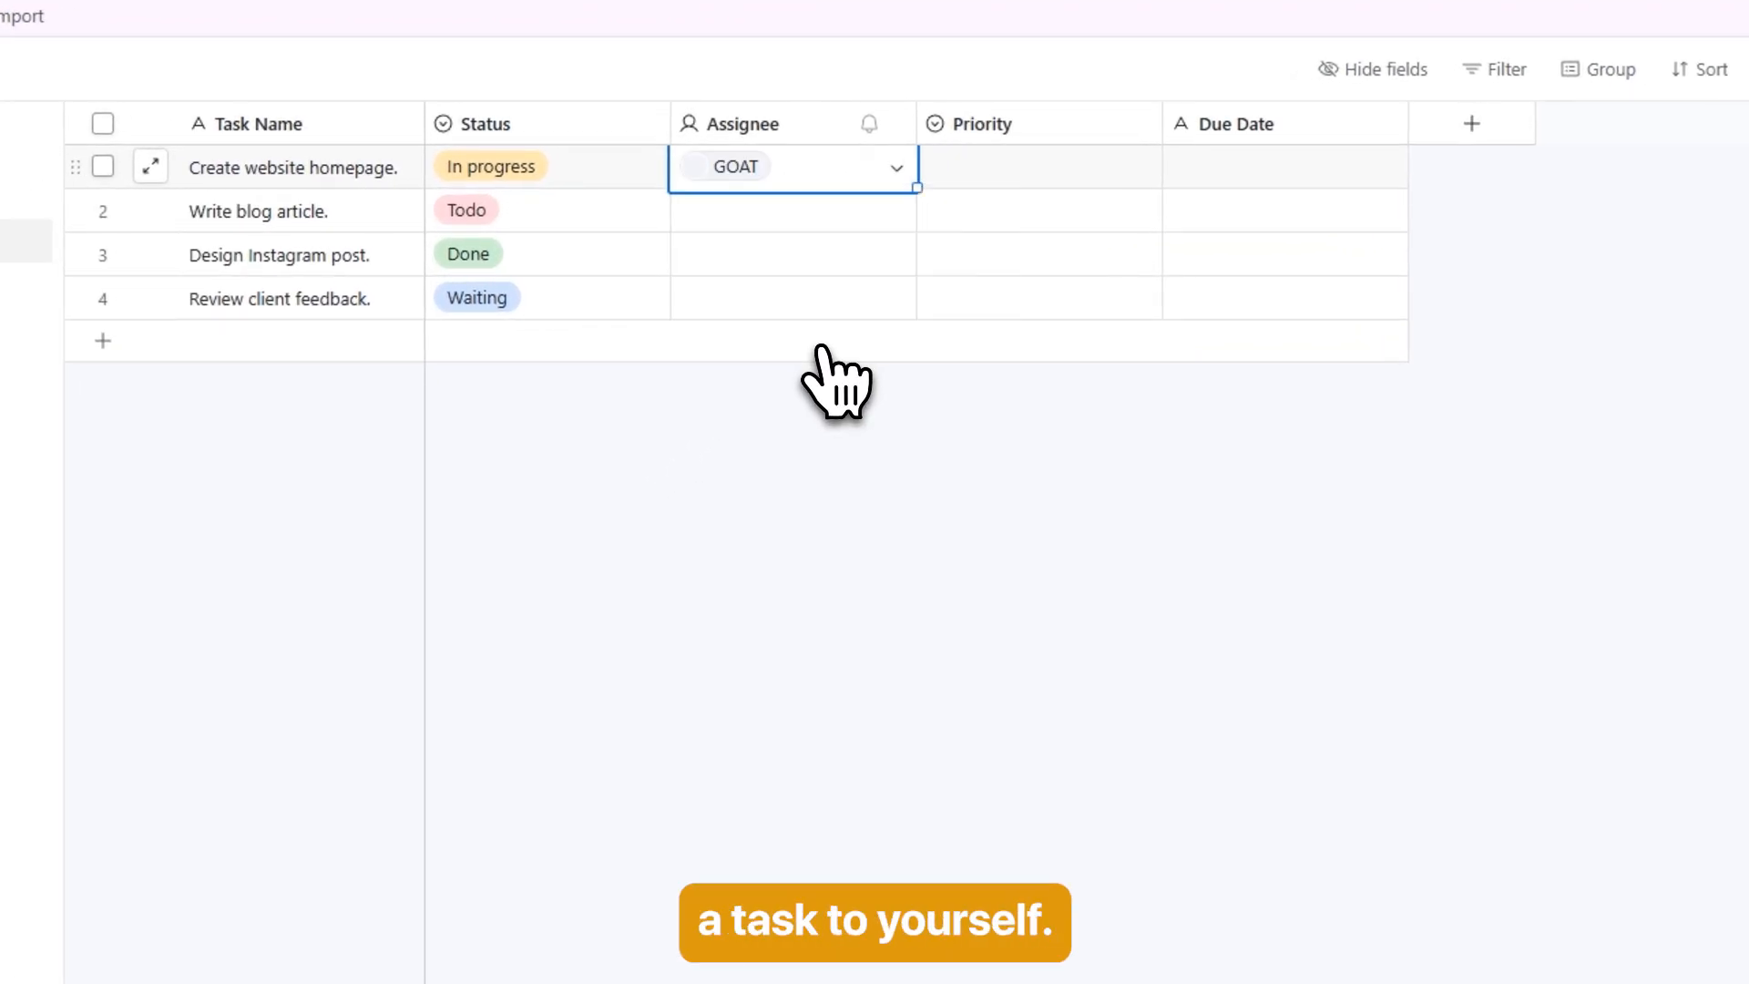
# Step: View the form for inviting a new user from the Assignee cell of "Write blog article." and close it
pyautogui.click(891, 224)
pyautogui.click(891, 224)
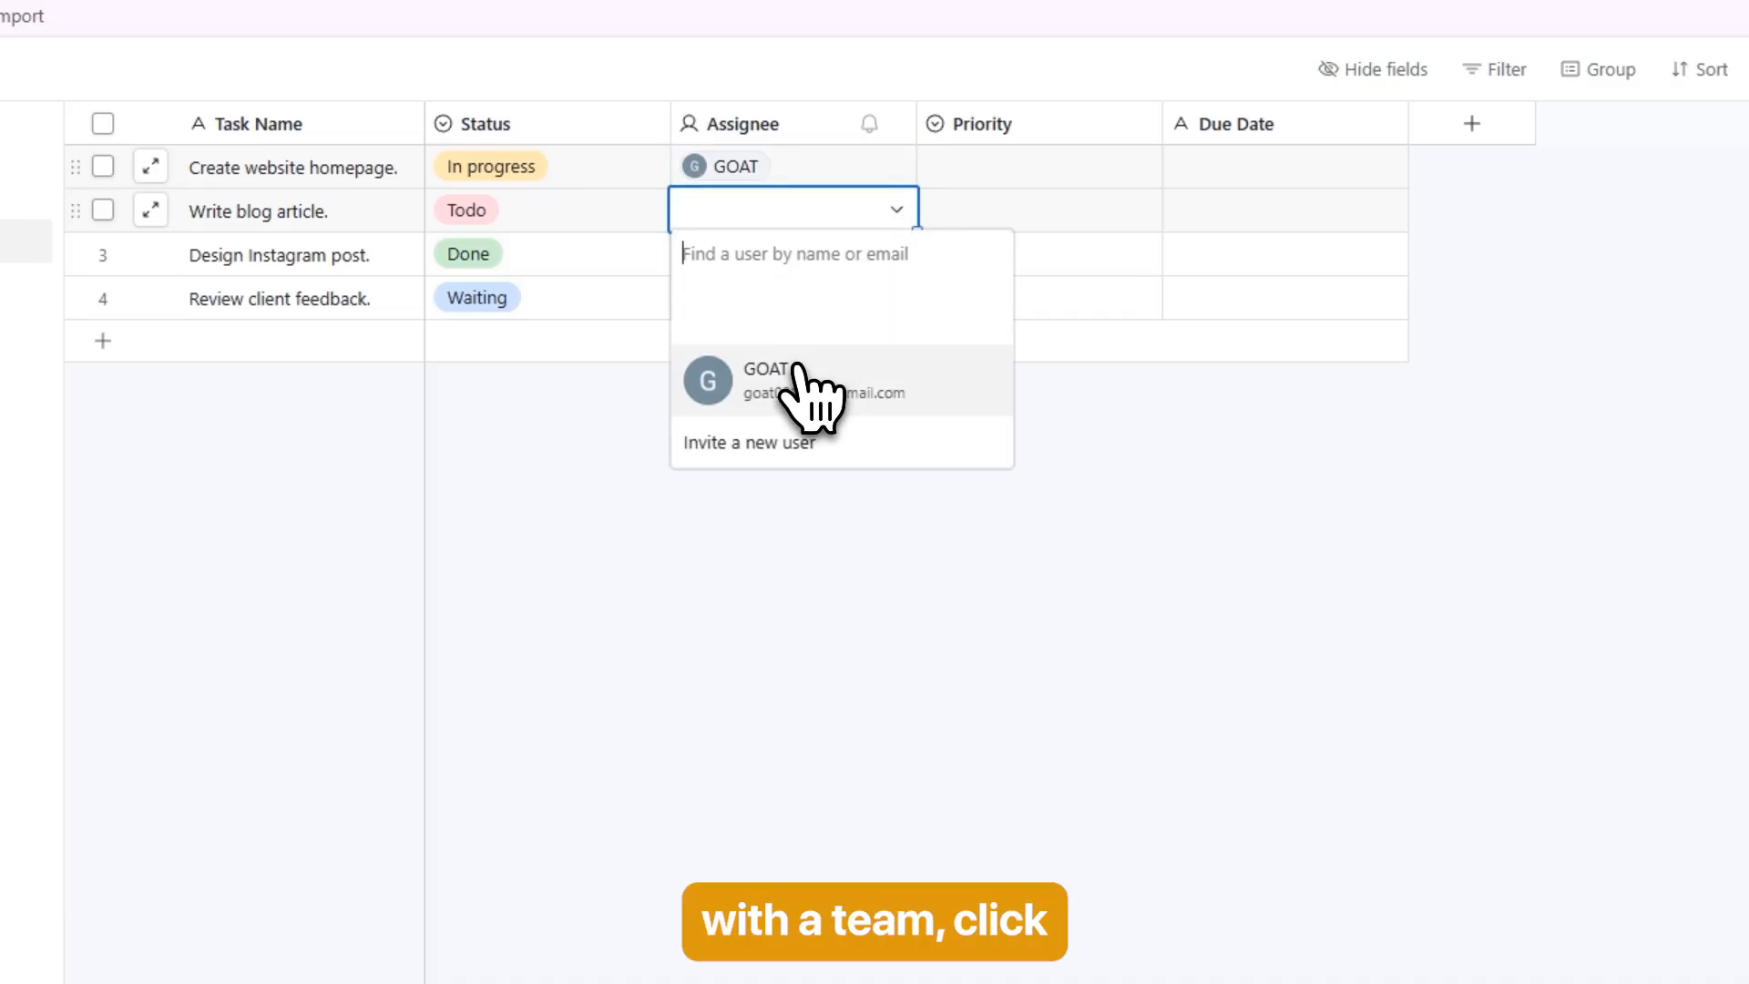
pyautogui.click(761, 444)
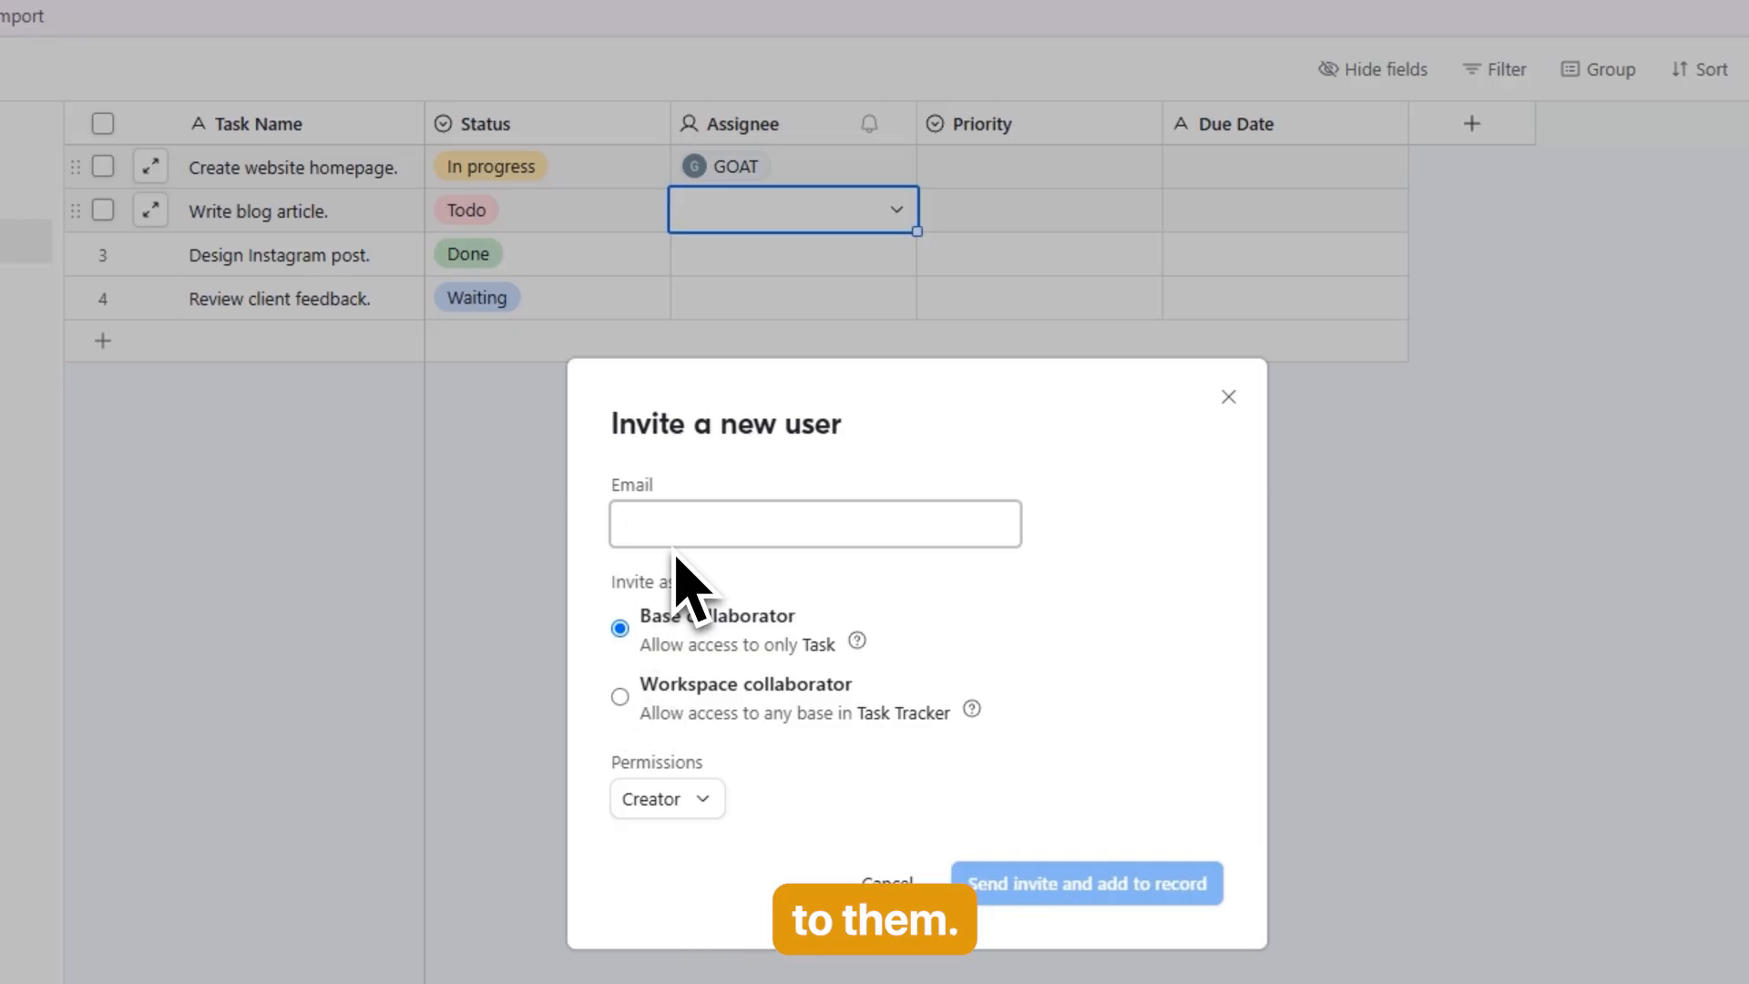
pyautogui.click(1229, 397)
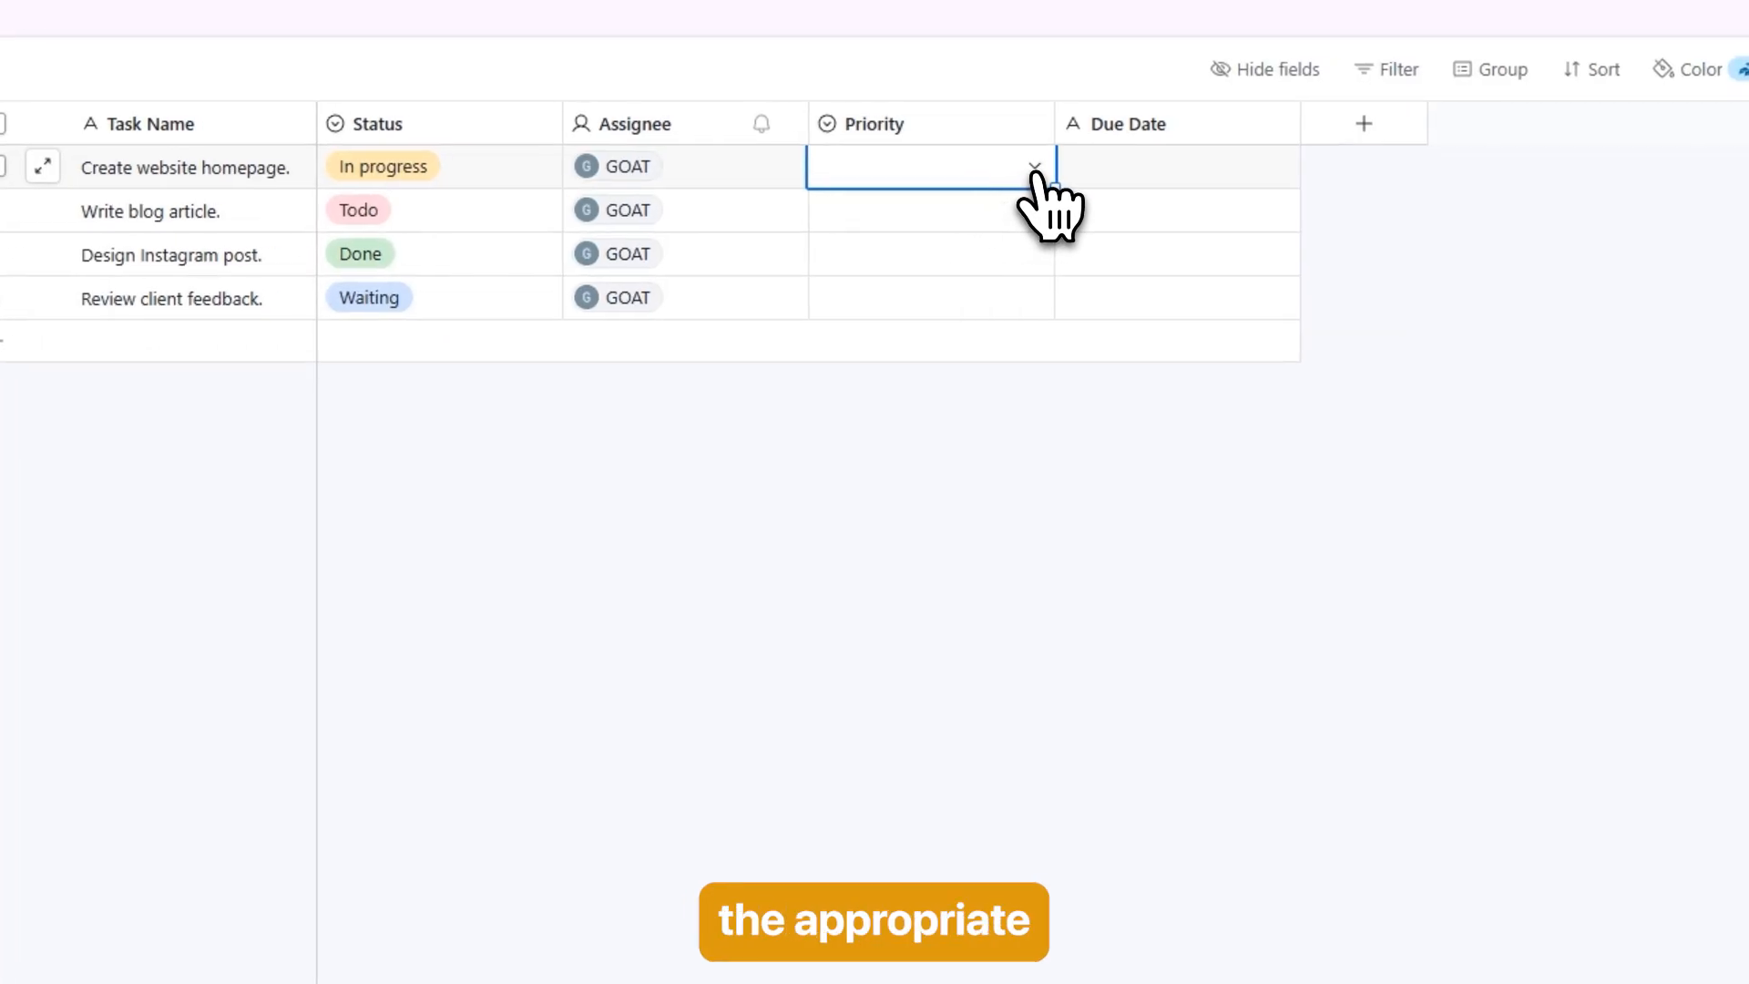
# Step: Set the Priority of both "Create website homepage." and "Write blog article." to Medium
pyautogui.click(1035, 168)
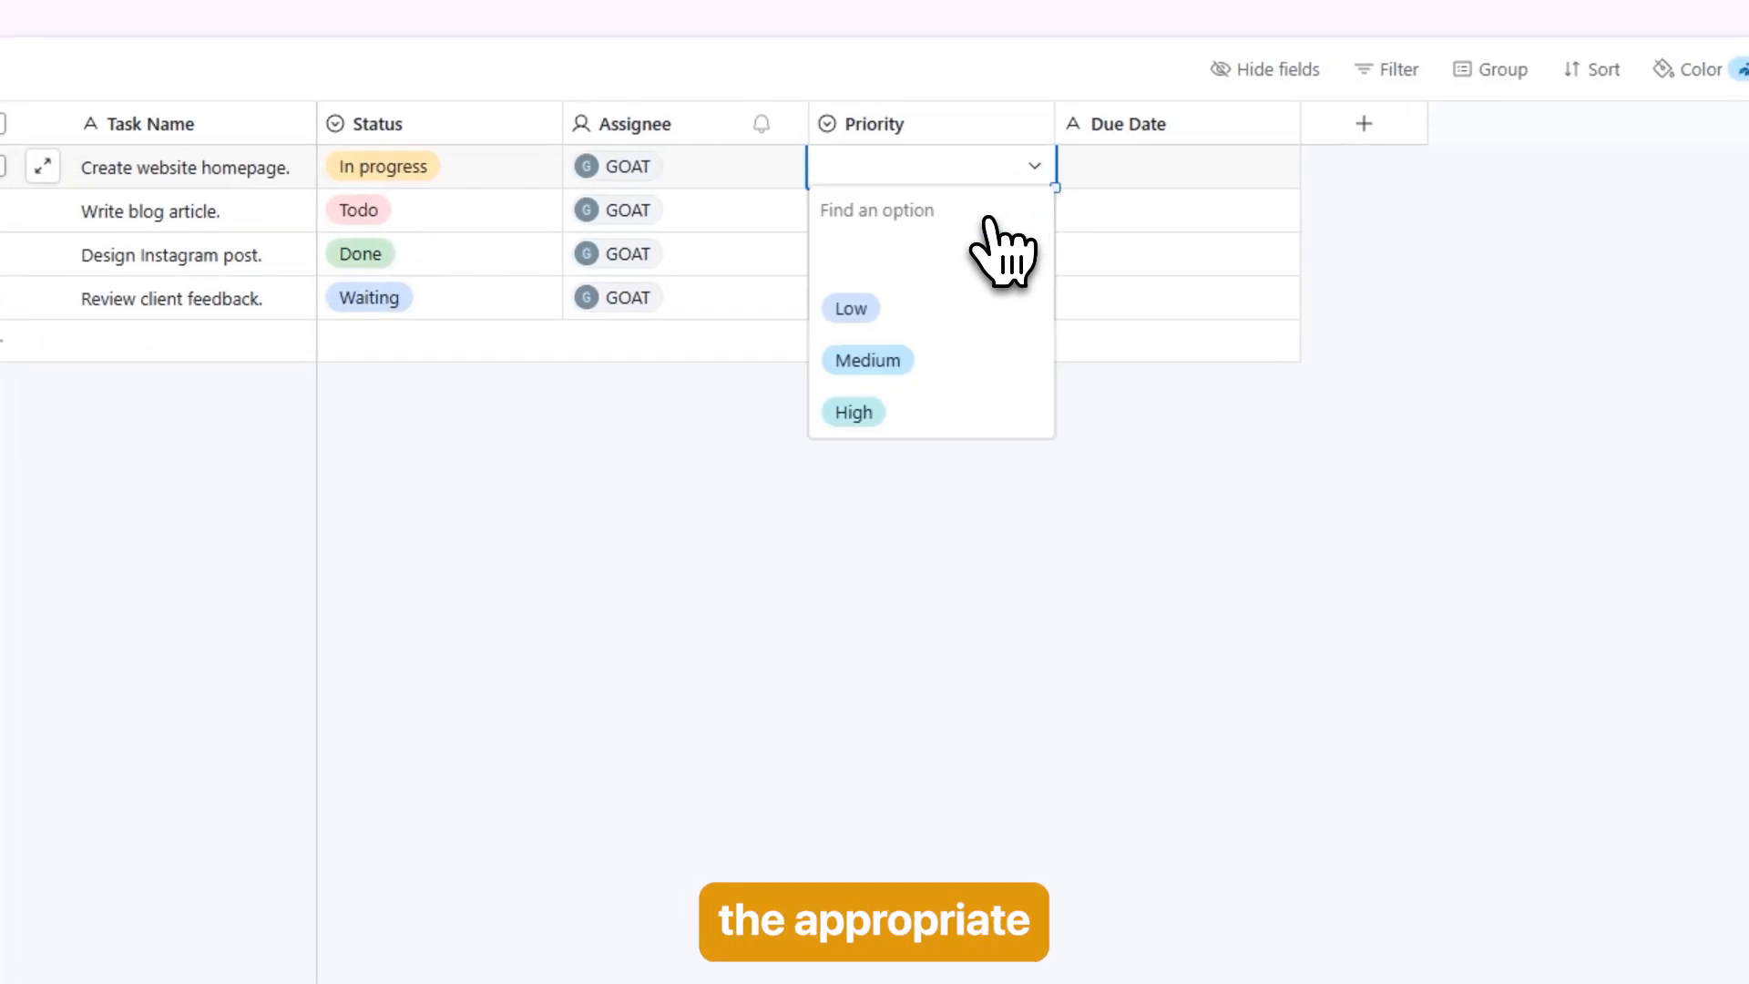
pyautogui.click(893, 360)
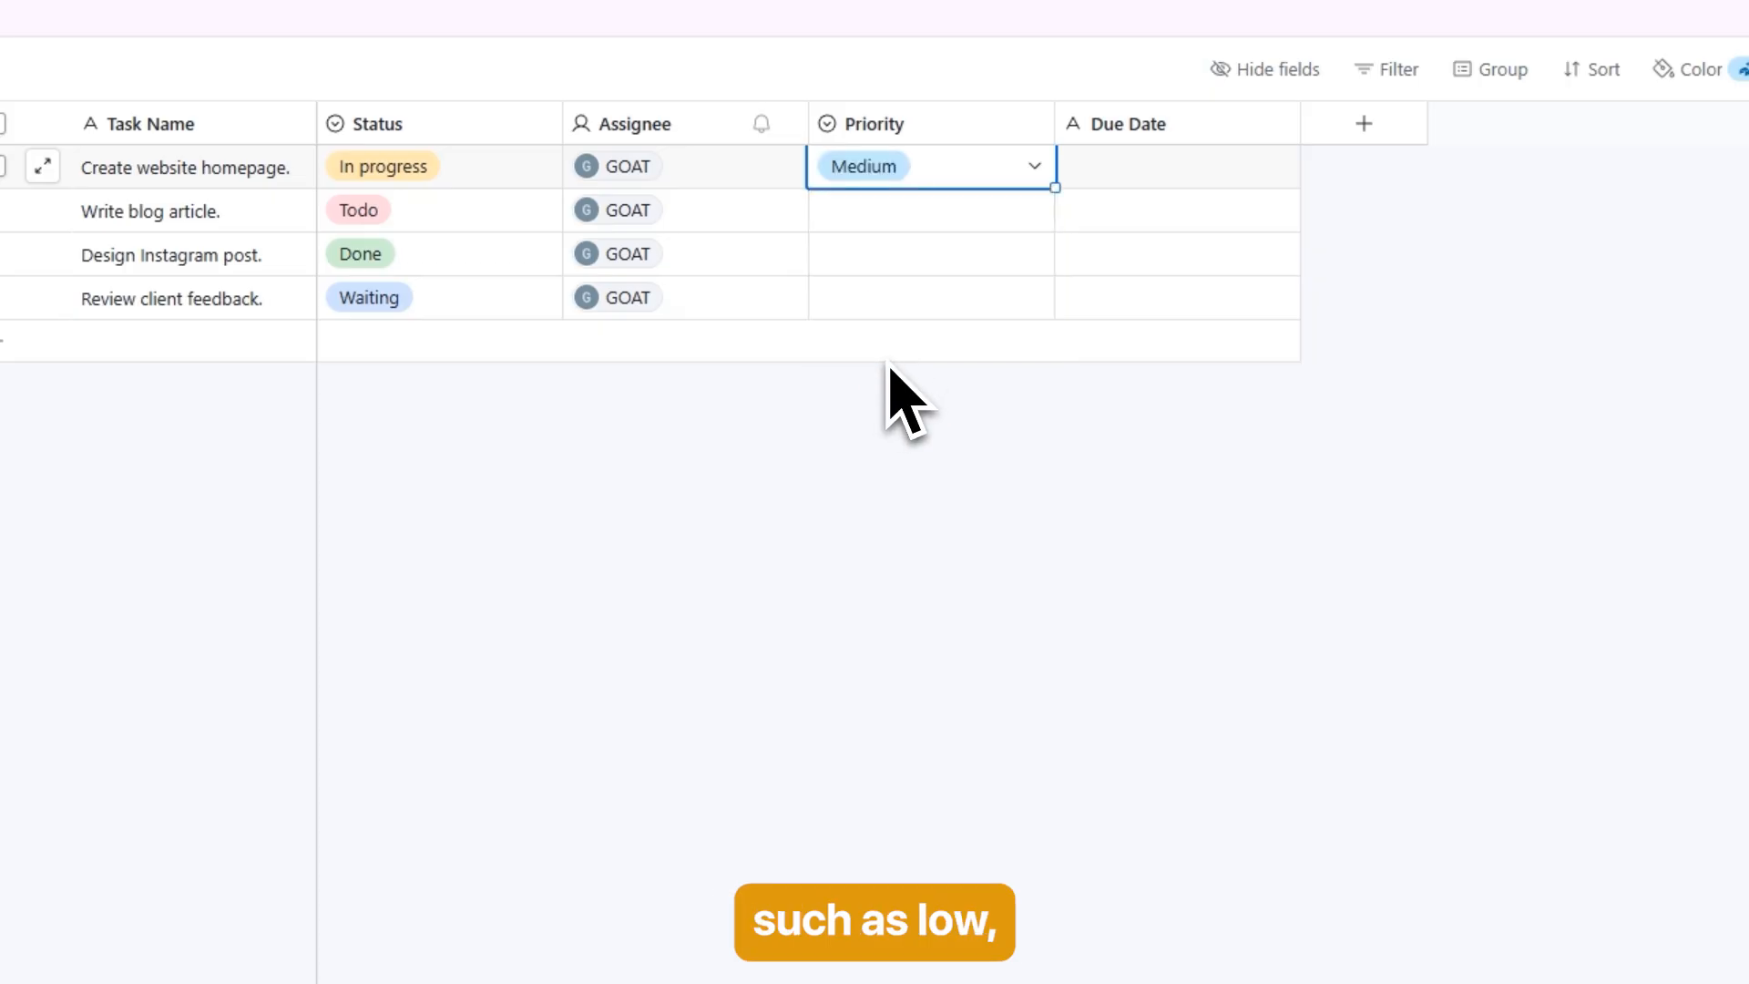
pyautogui.click(1038, 214)
pyautogui.click(1039, 215)
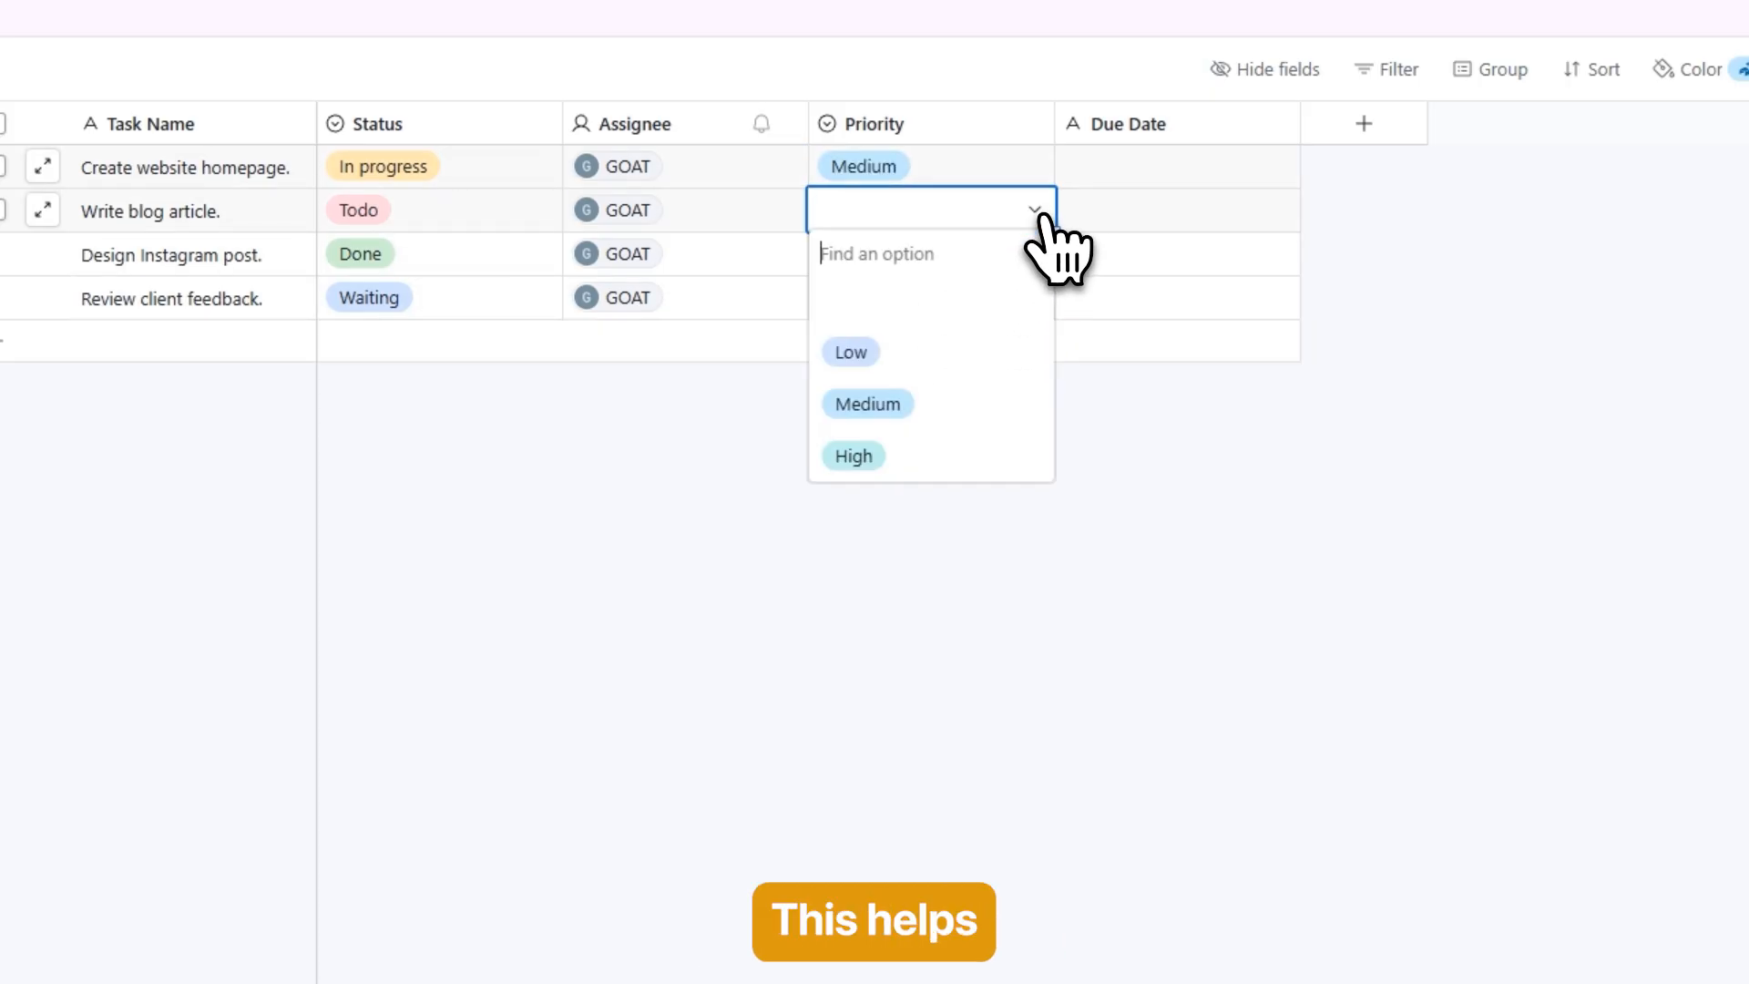
pyautogui.click(902, 404)
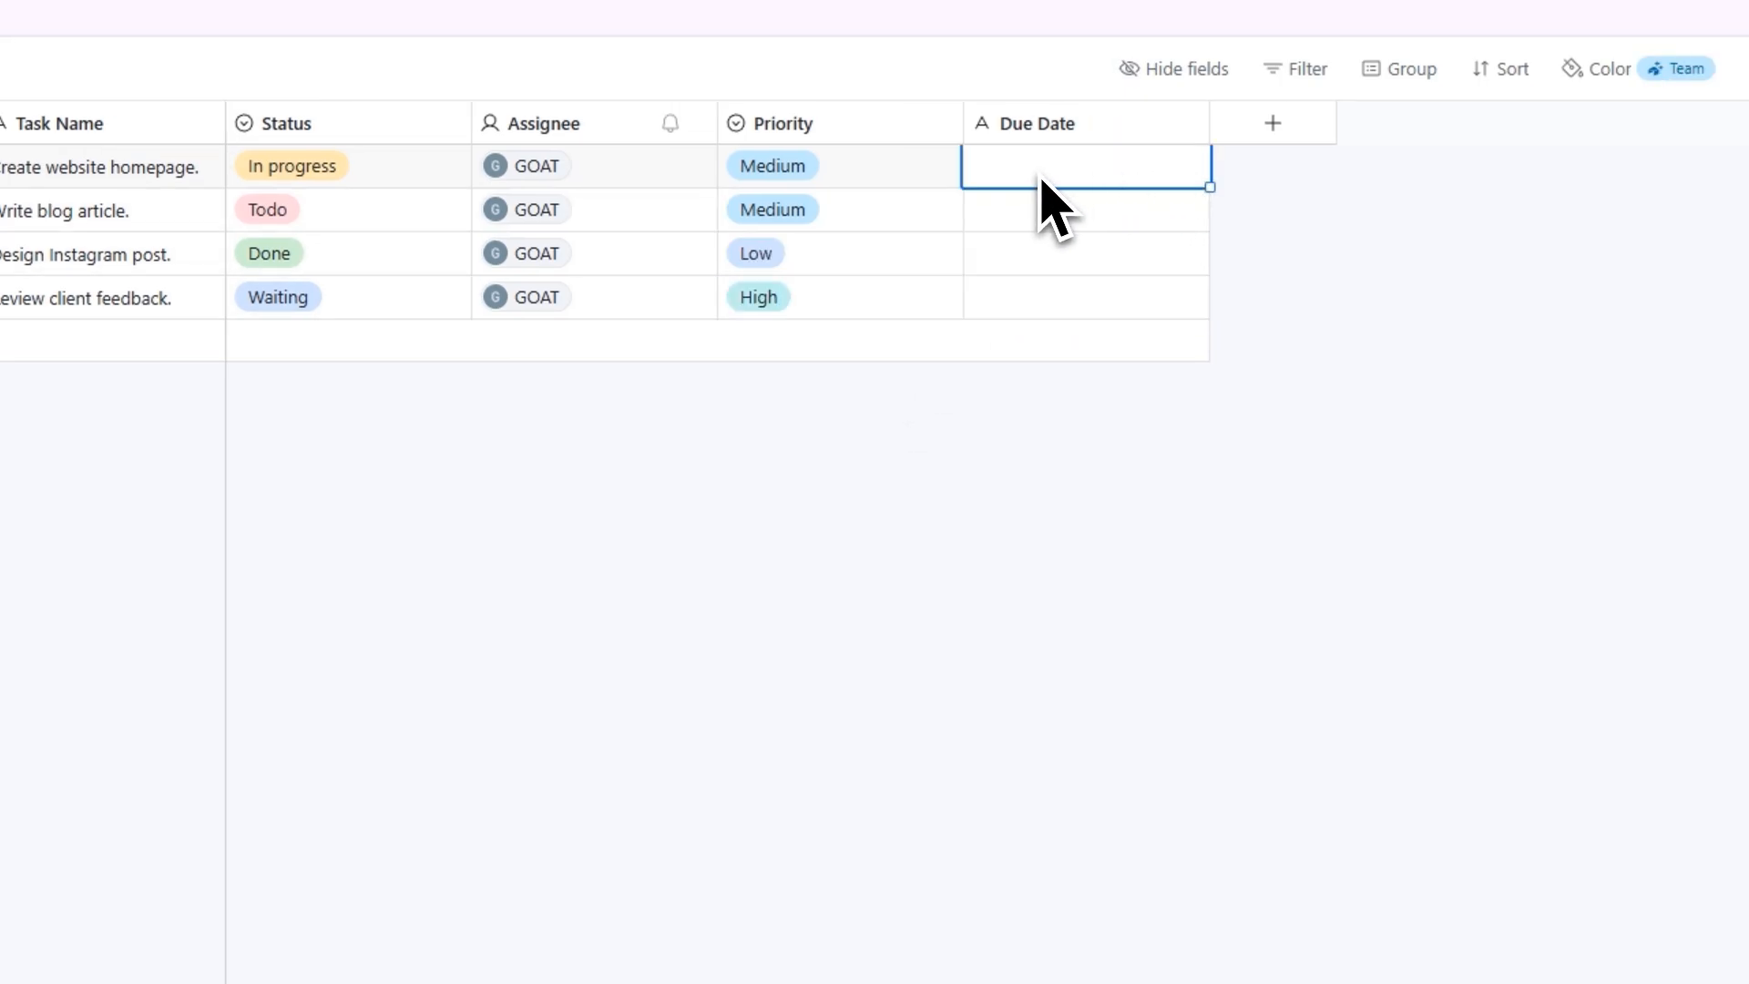
# Step: Enter 11/06/2026 as the Due Date of "Create website homepage."
pyautogui.click(1036, 171)
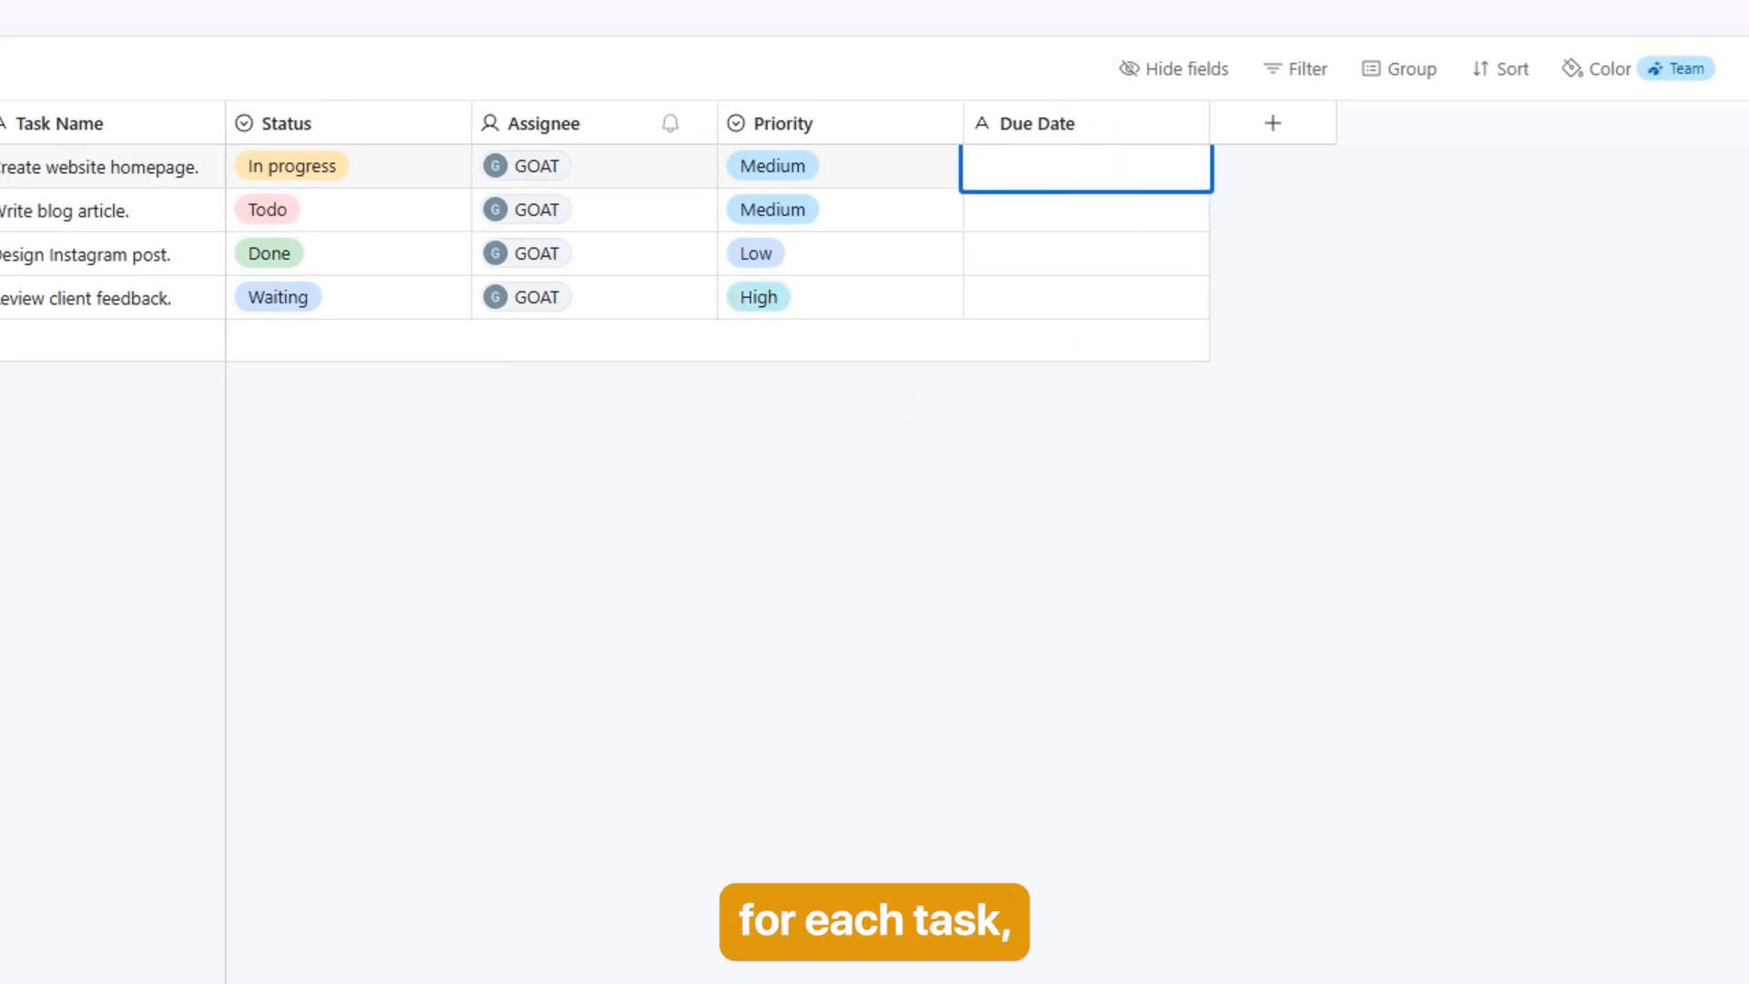
pyautogui.write('11/06/2026')
pyautogui.click(1124, 468)
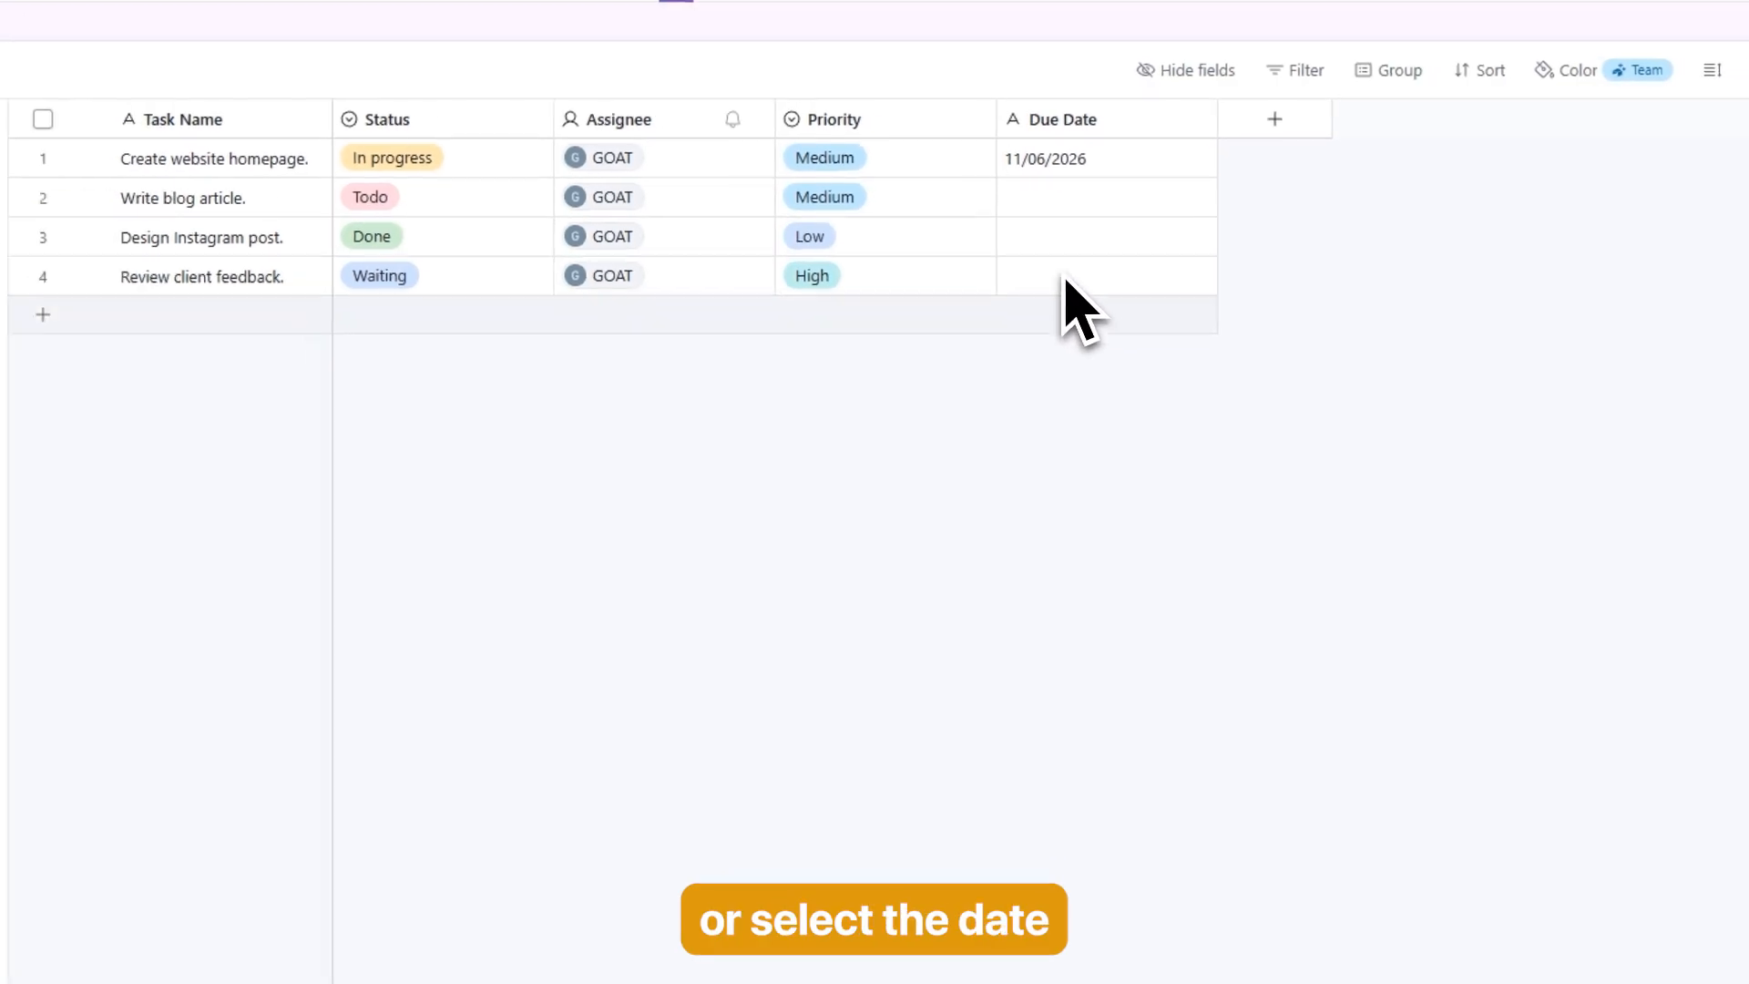
# Step: Enter the due dates 12/06/2026, 13/06/2026 and 14/06/2026 for the second, third and fourth tasks respectively
pyautogui.doubleClick(1043, 203)
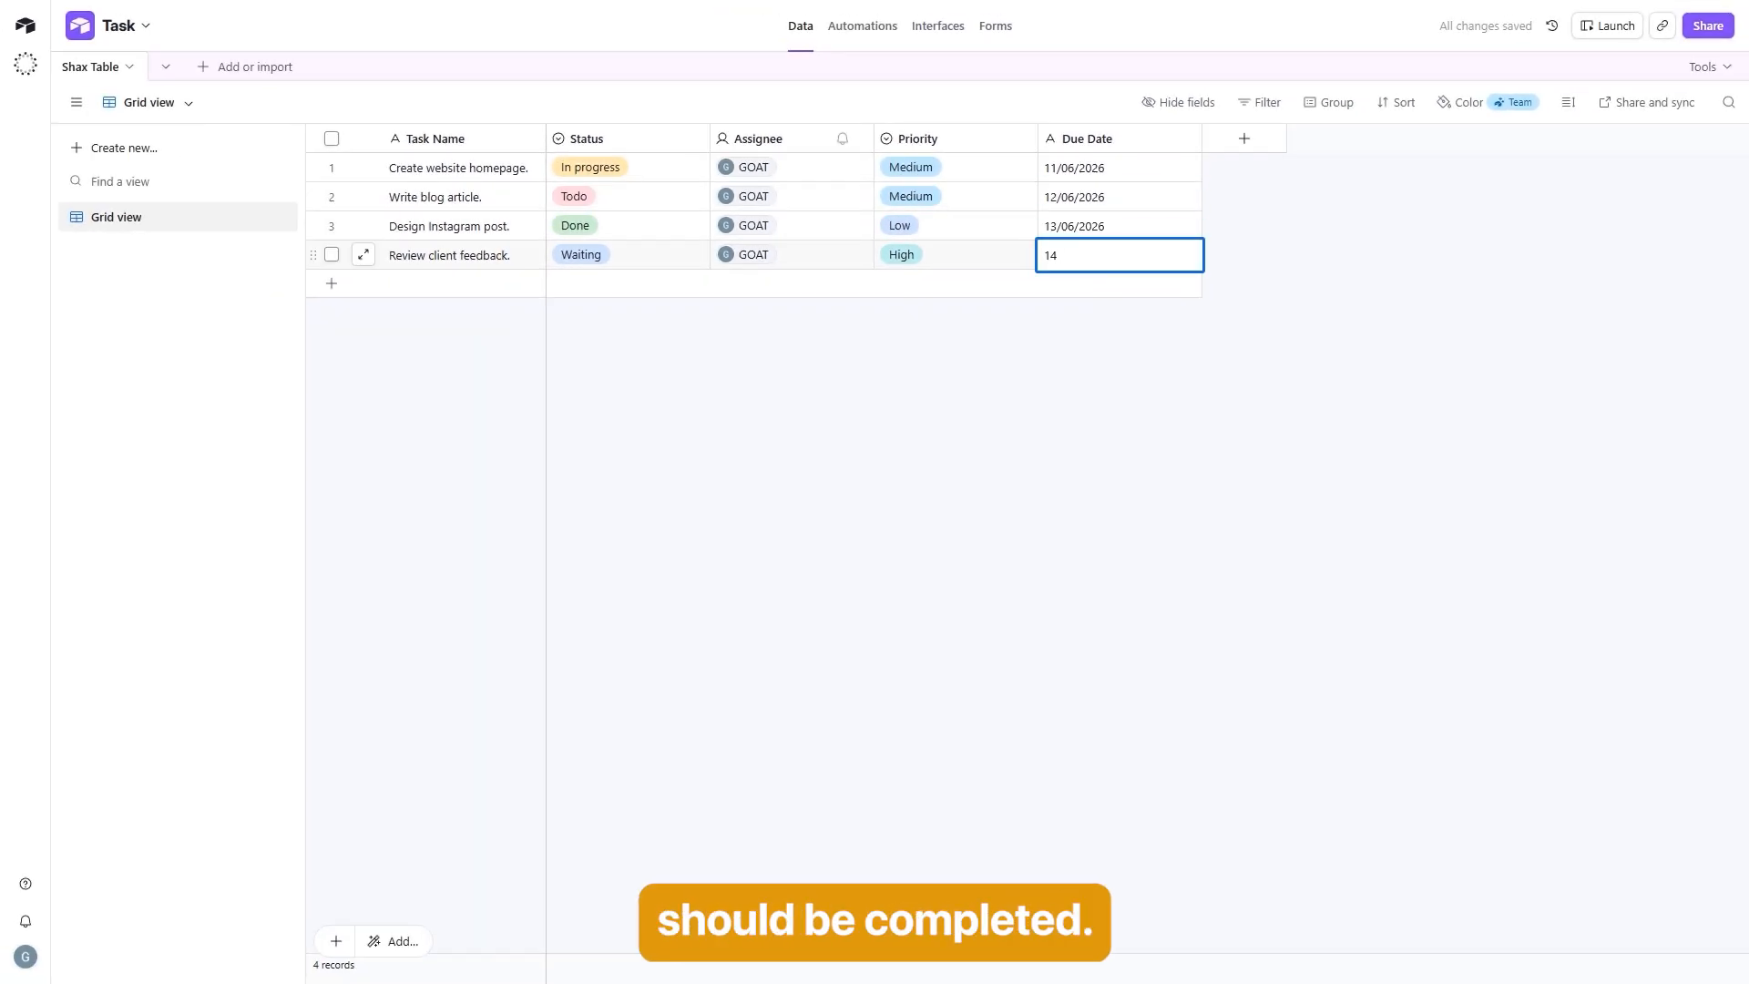
pyautogui.write('/')
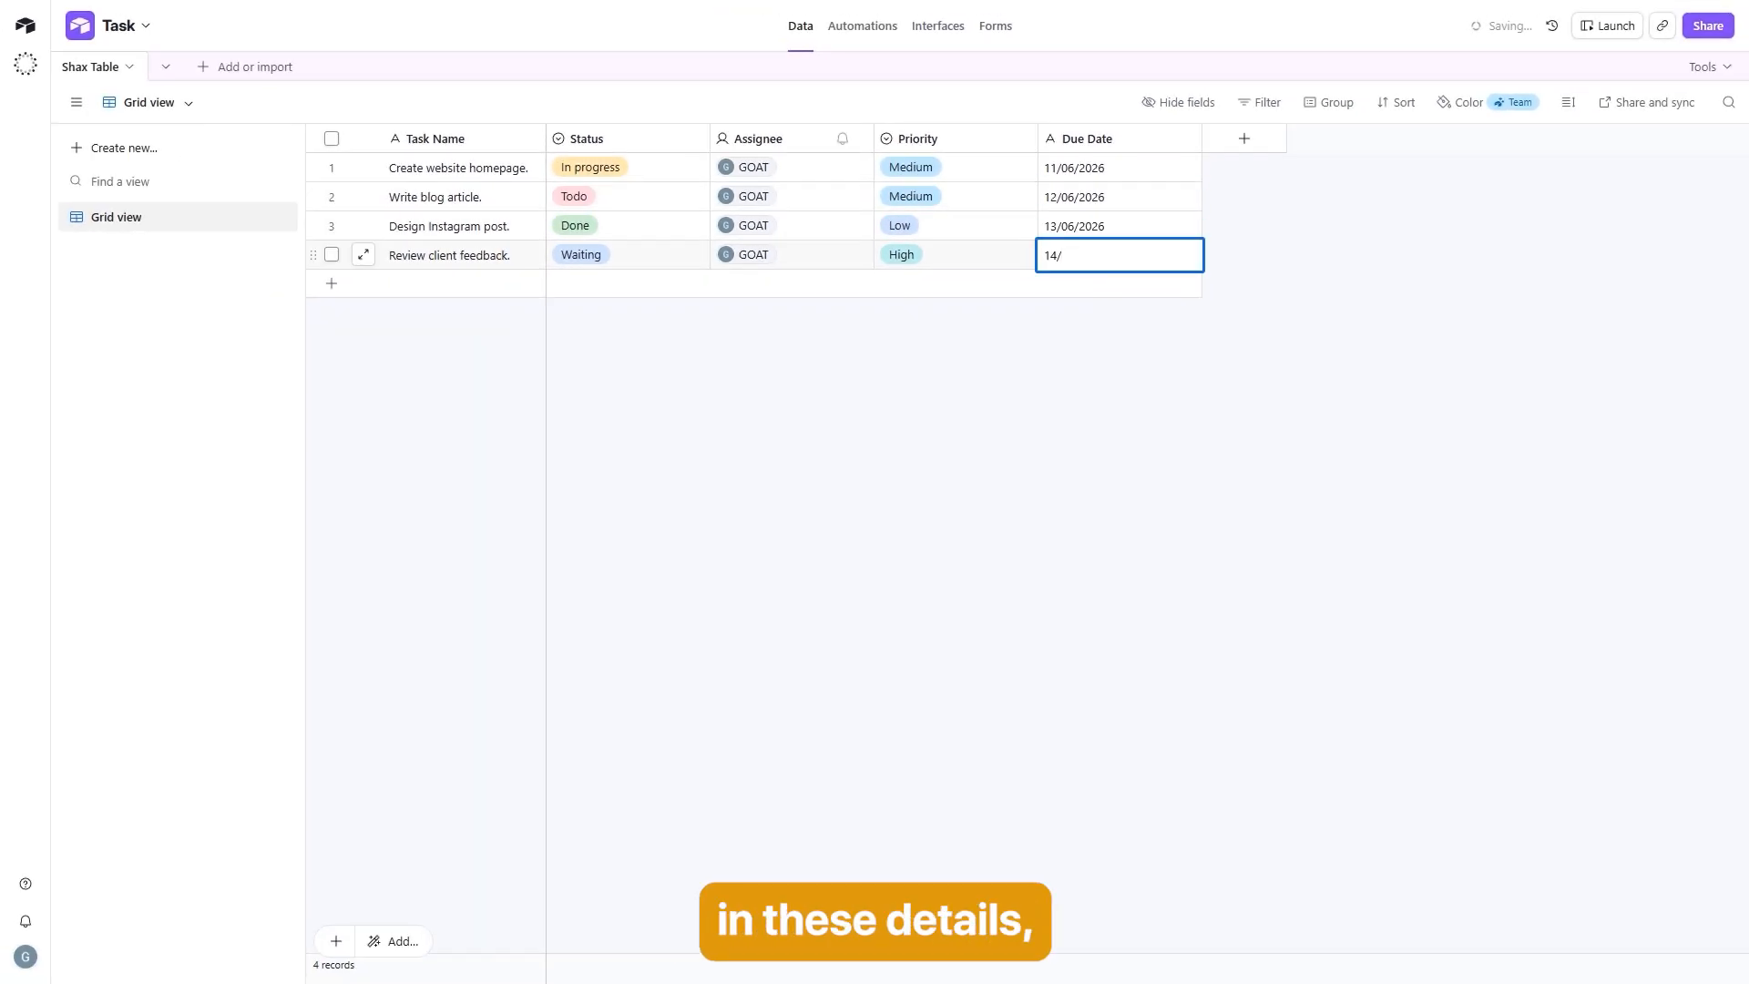
pyautogui.write('06')
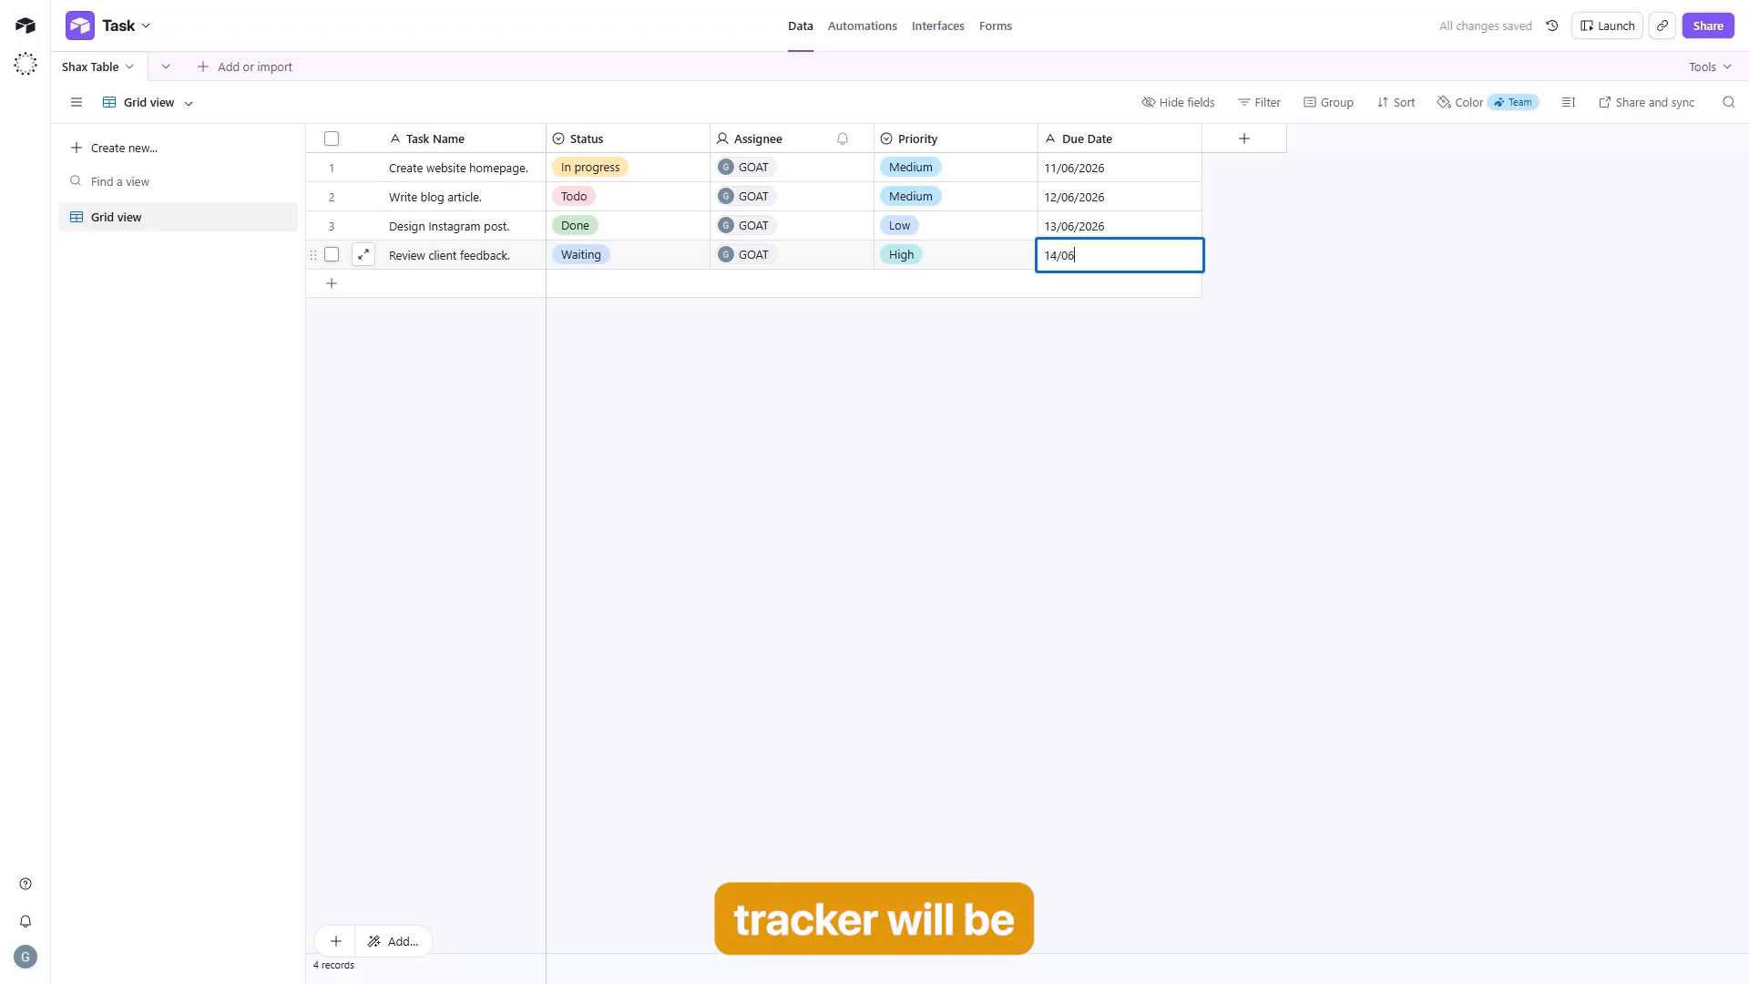
pyautogui.write('/202')
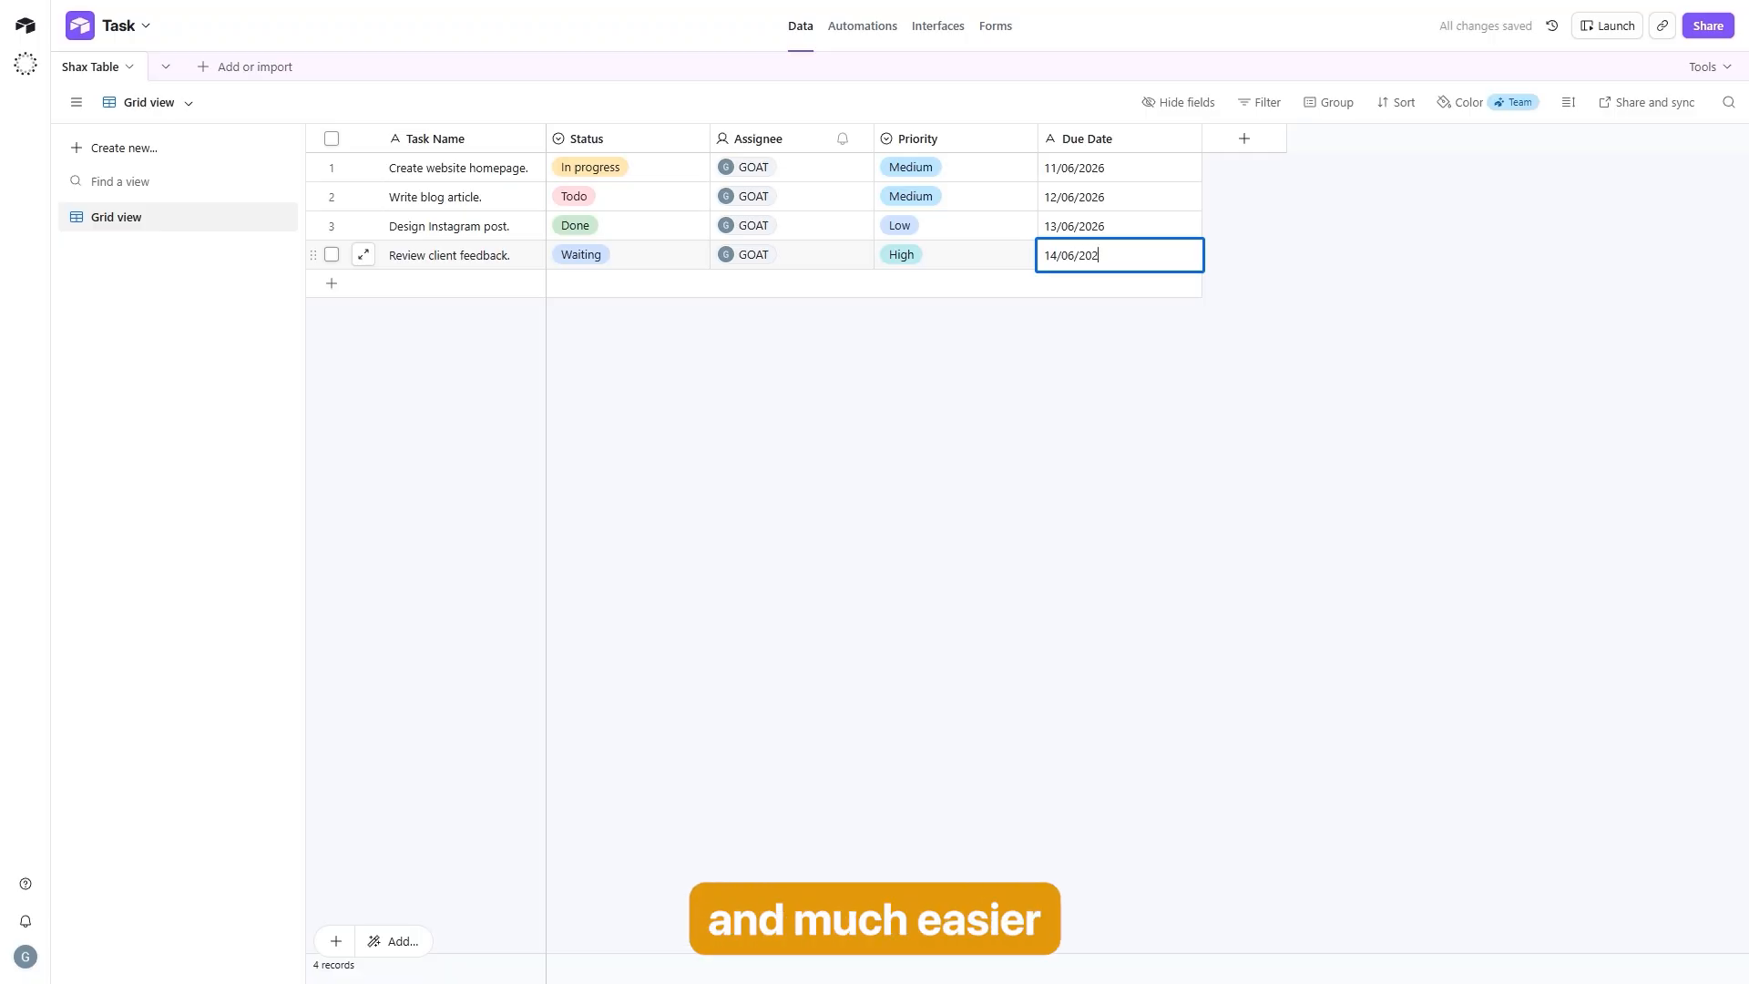
pyautogui.write('6')
pyautogui.click(1151, 347)
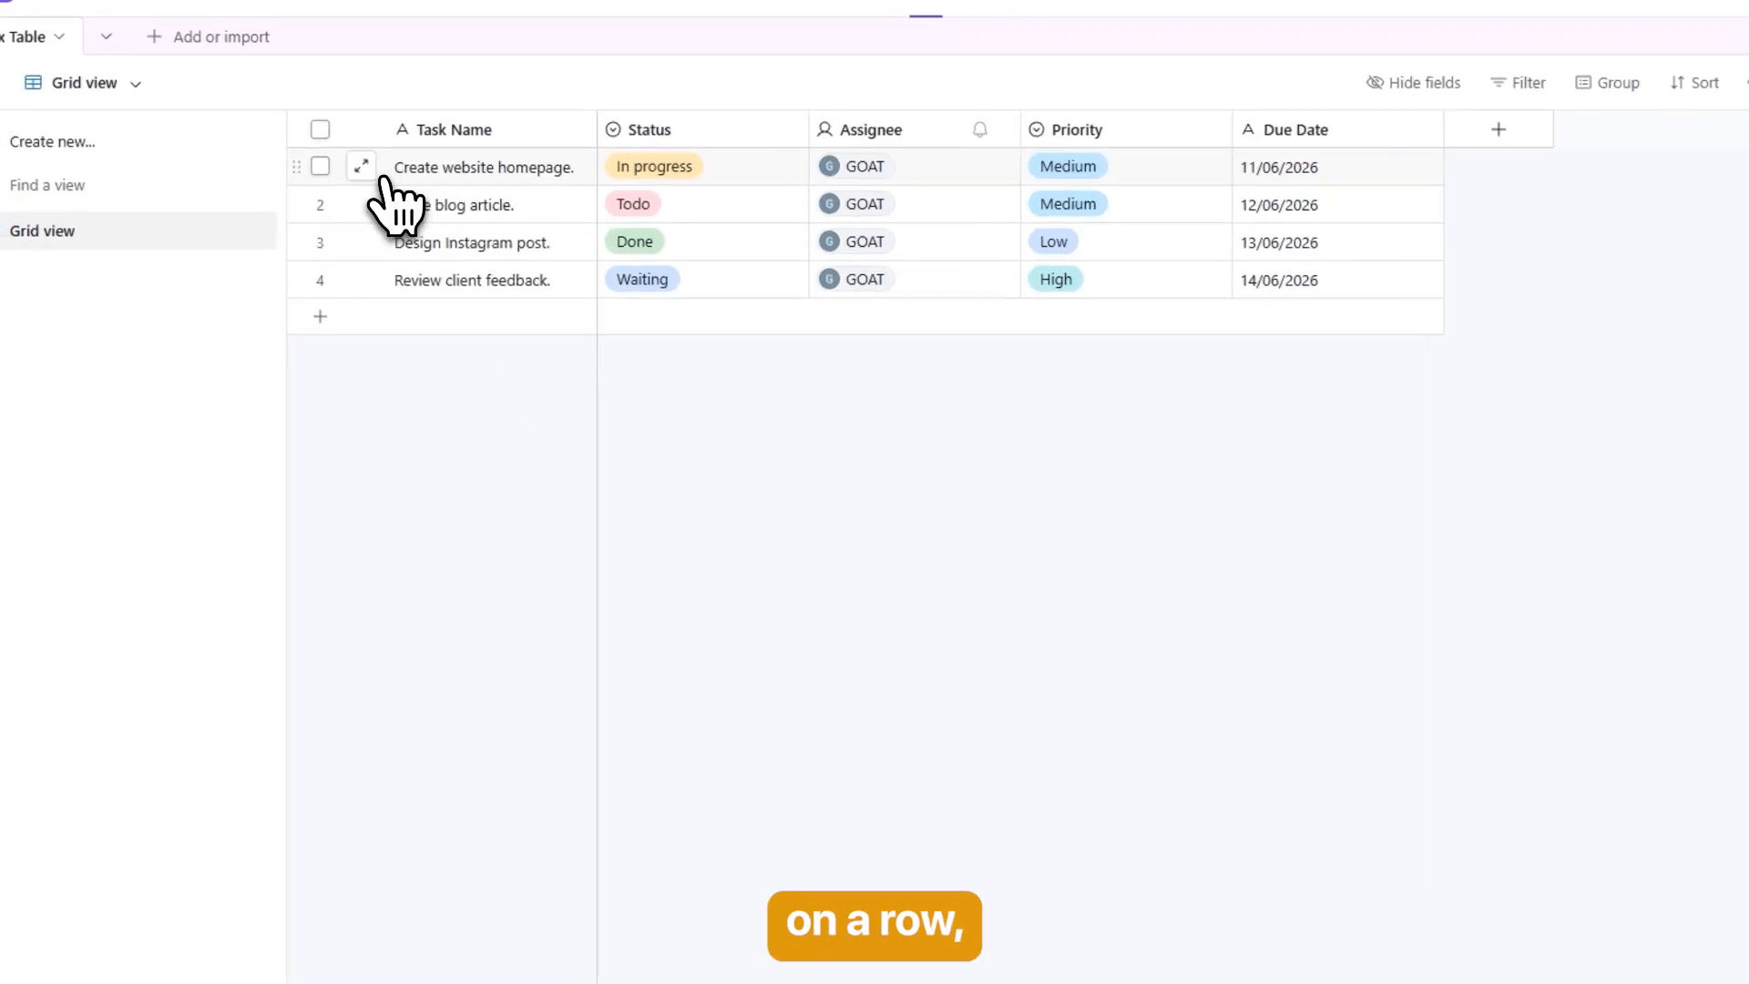
# Step: Expand the "Create website homepage." record to examine its details and comment area, and close it
pyautogui.click(360, 166)
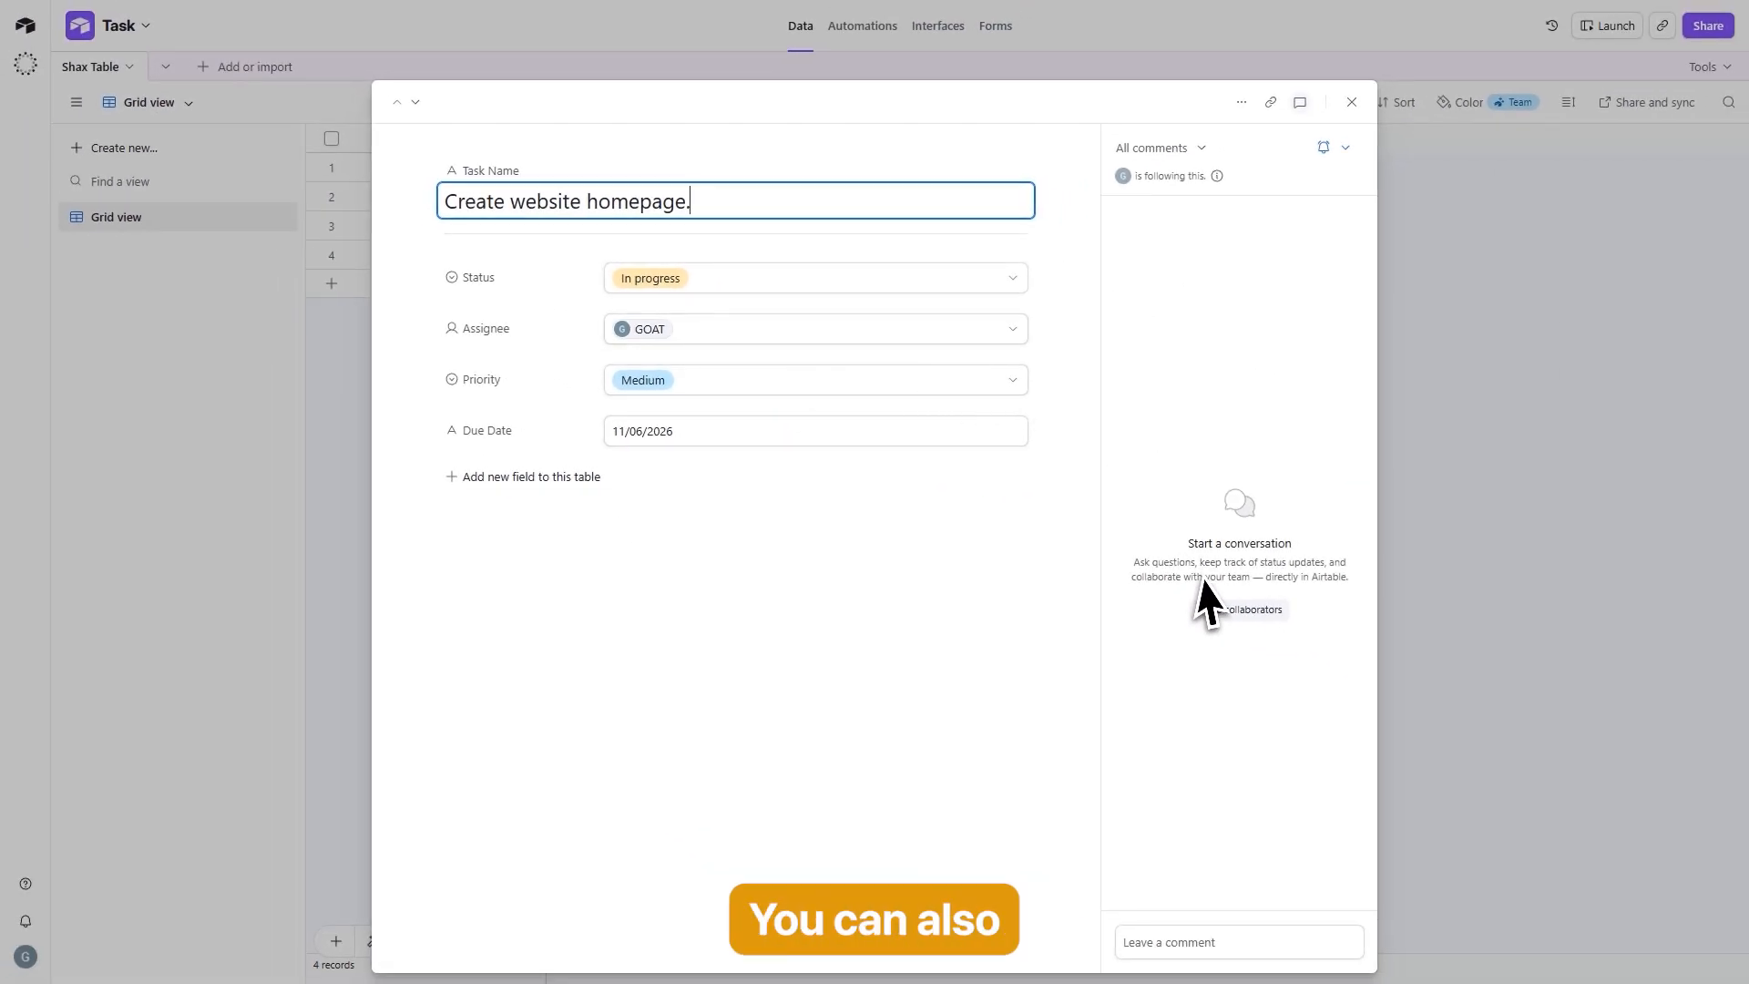
pyautogui.click(1175, 952)
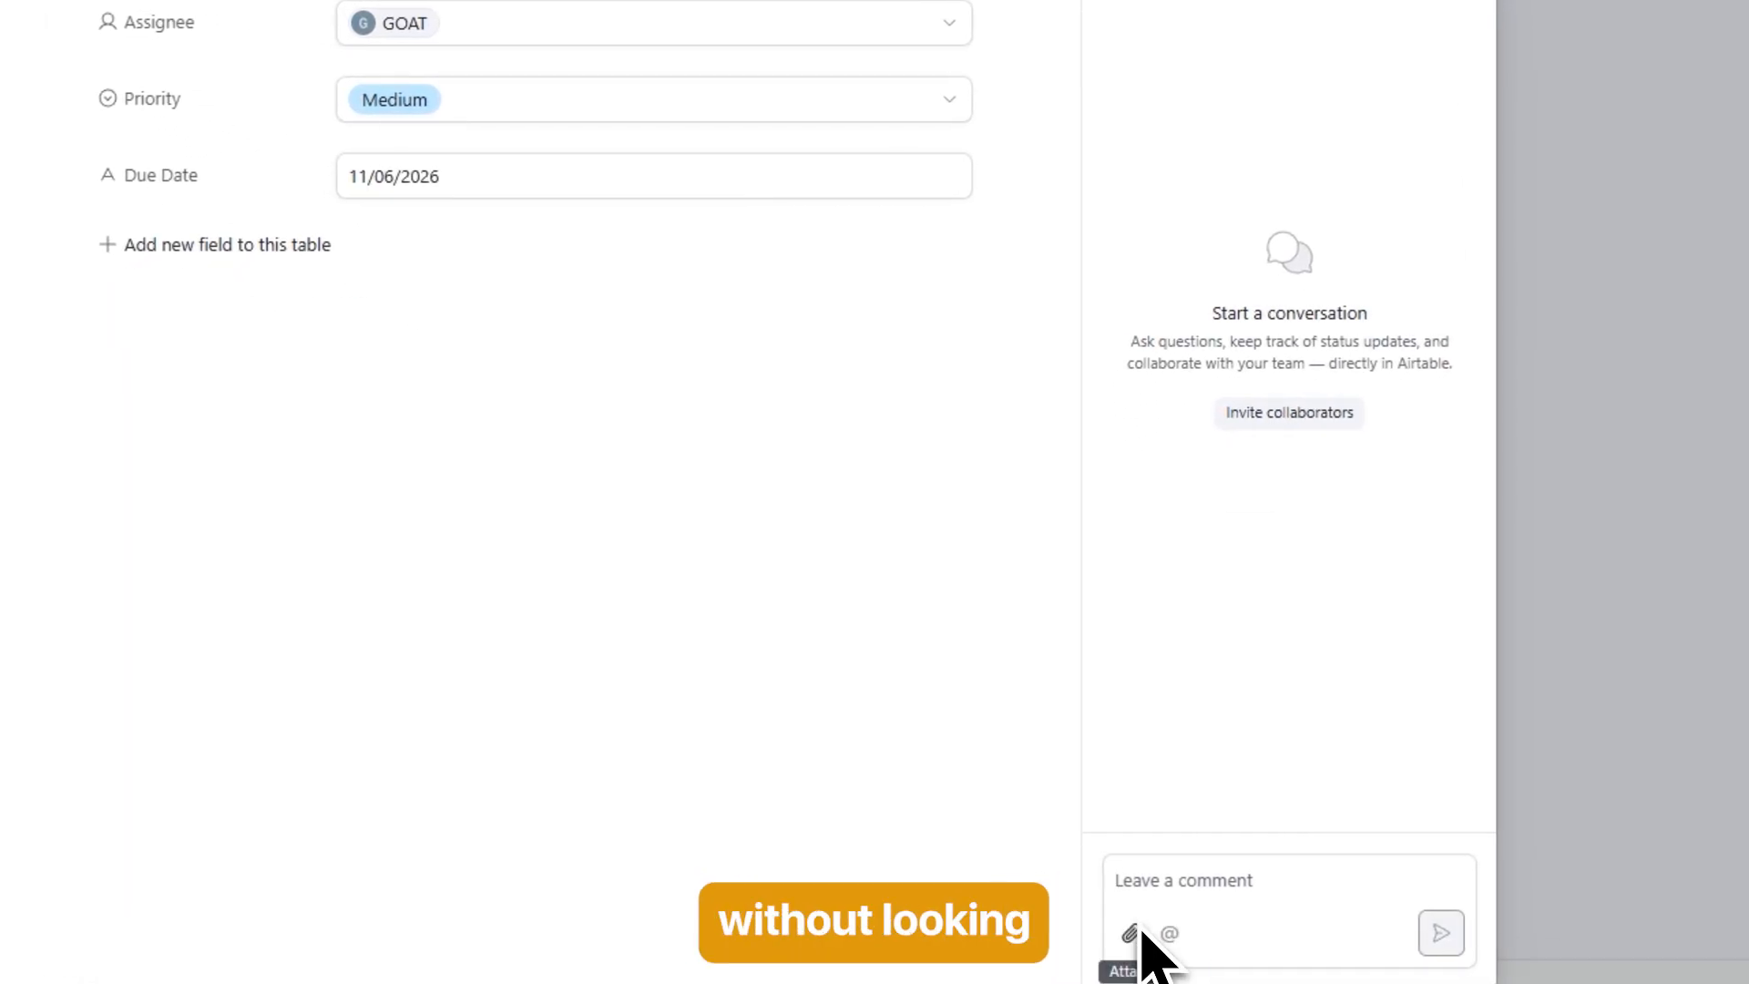
pyautogui.click(1183, 684)
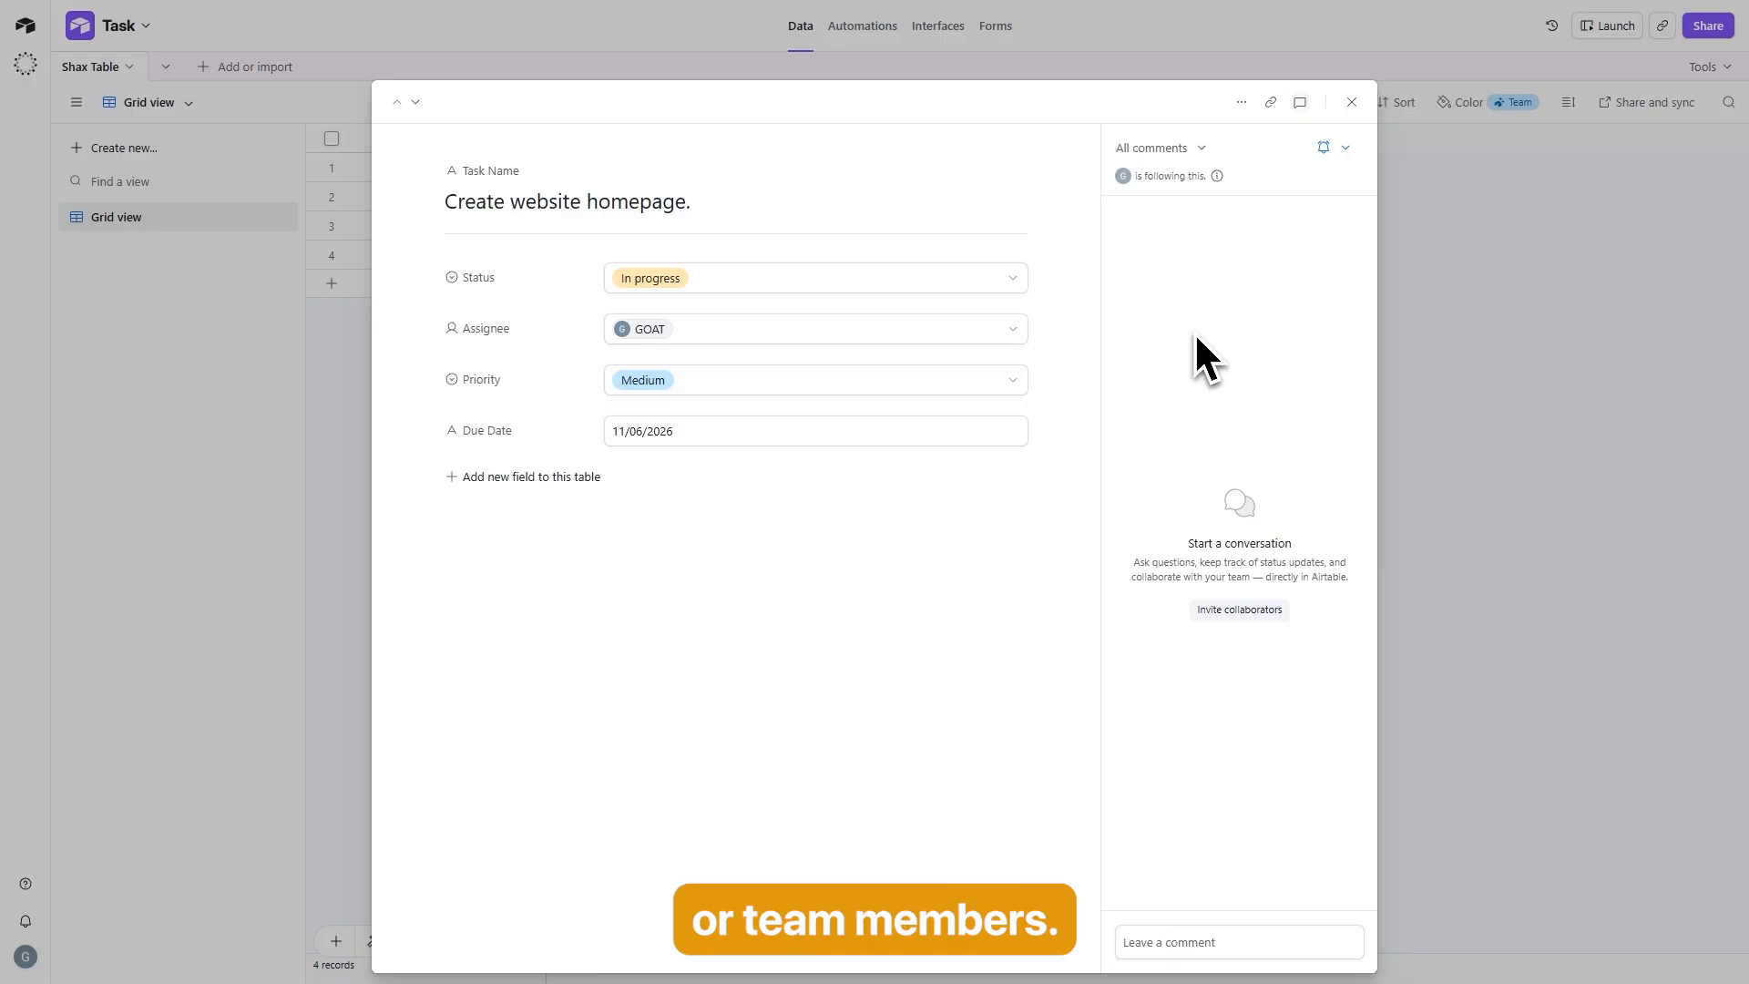
pyautogui.click(1352, 102)
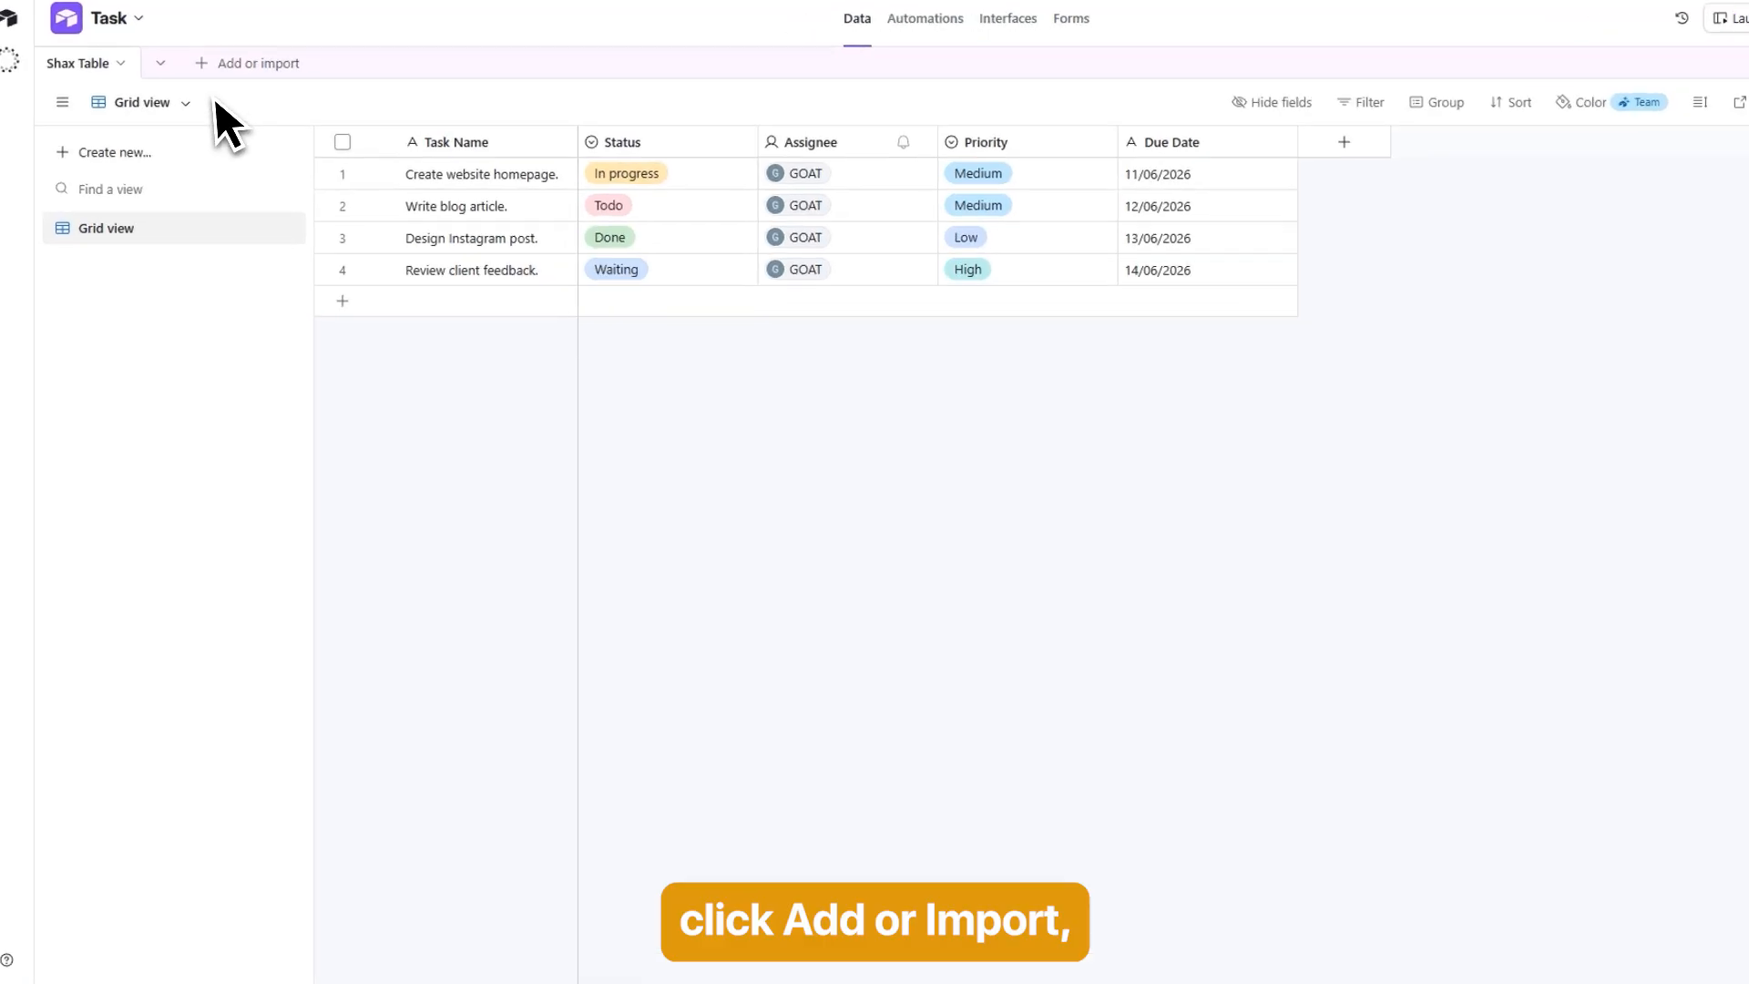
# Step: Create a table from scratch named "Team Members" with its records called Member
pyautogui.click(212, 69)
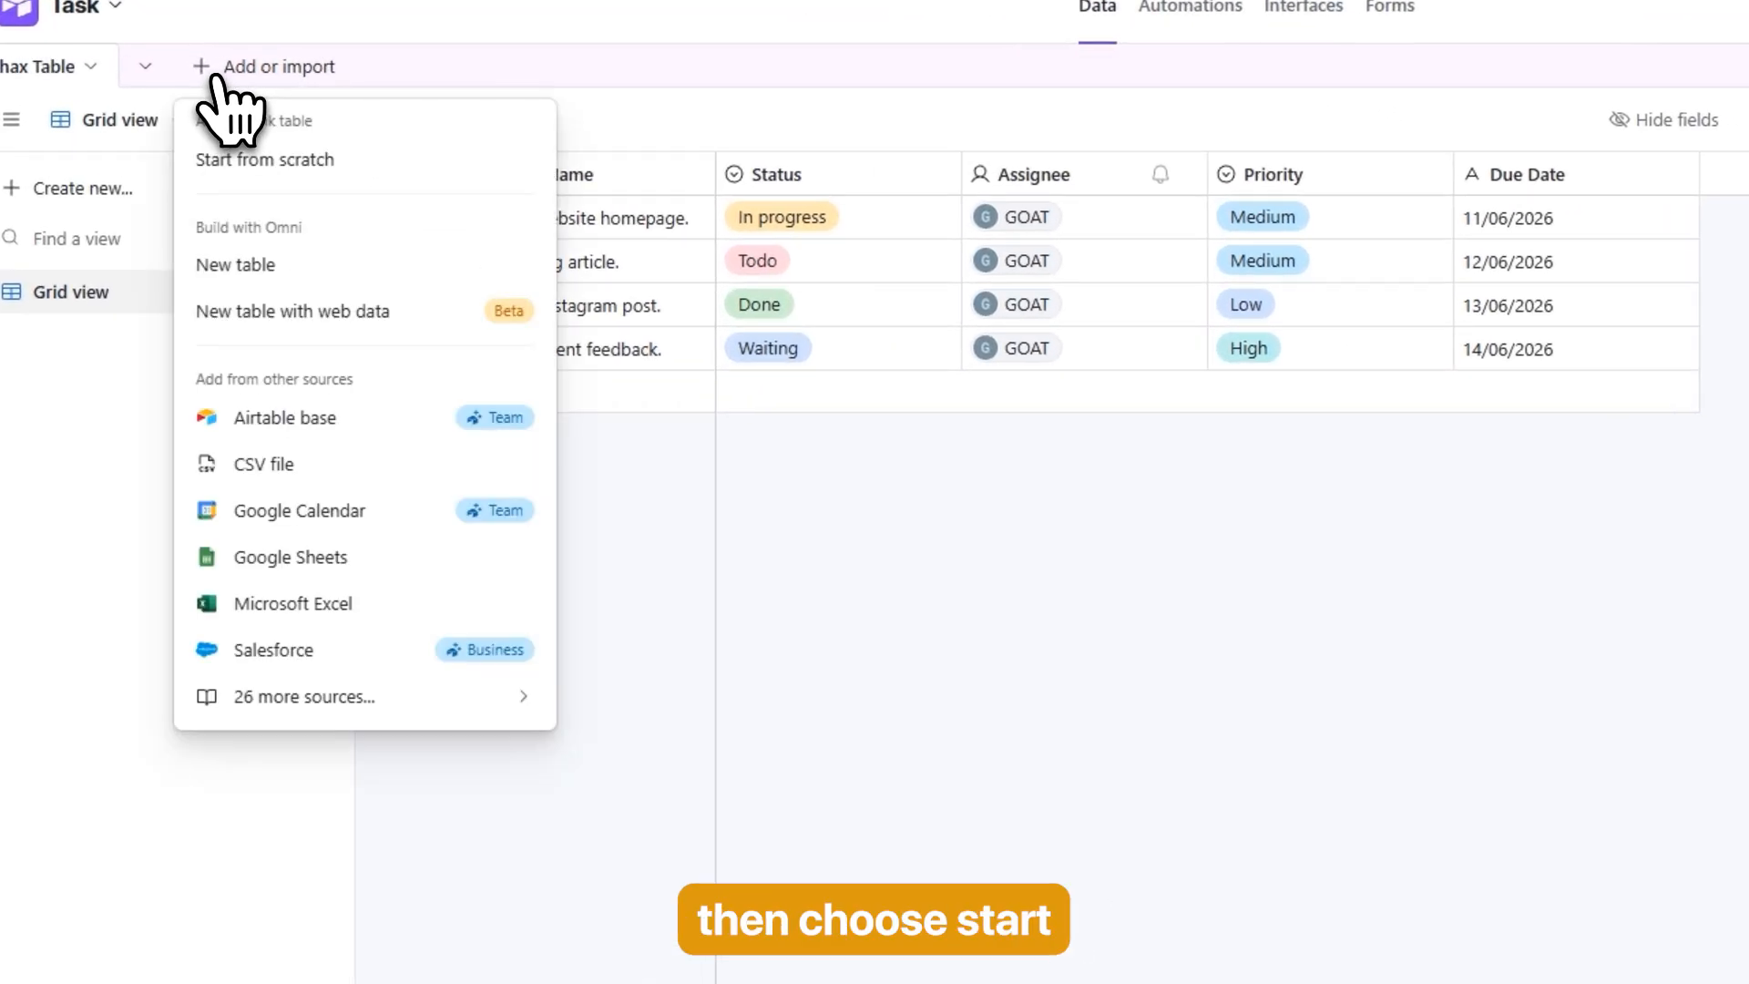
pyautogui.click(272, 162)
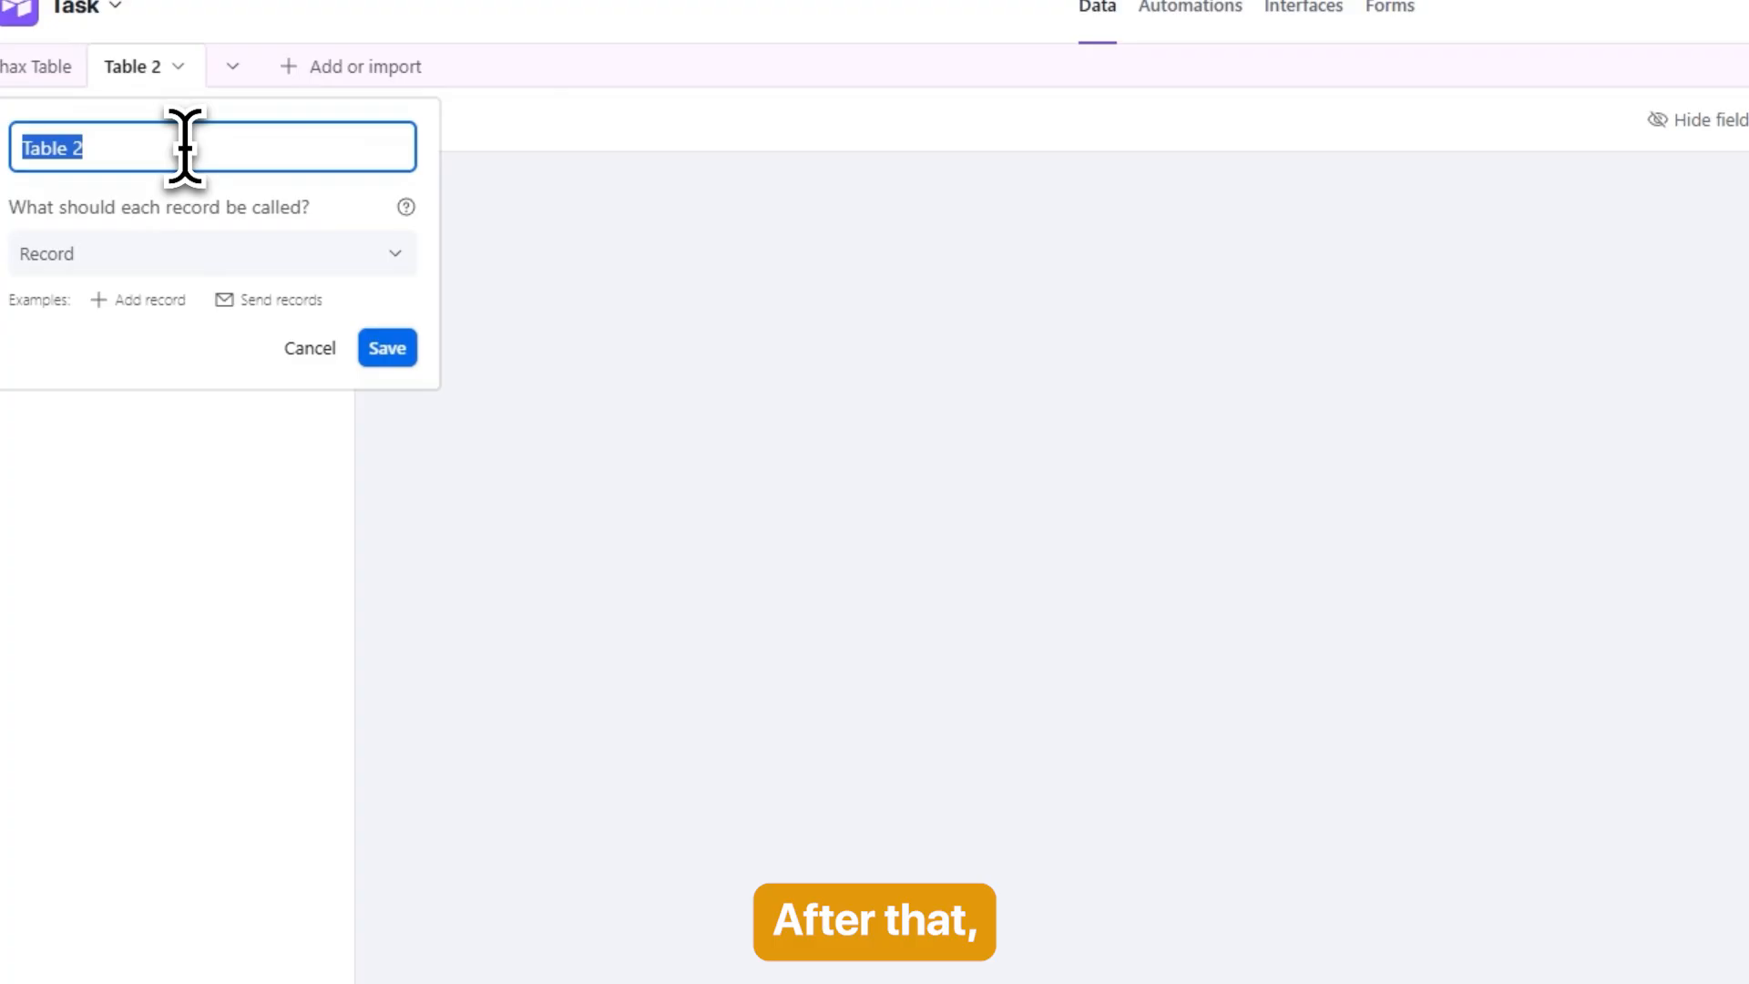
pyautogui.write('Team Members')
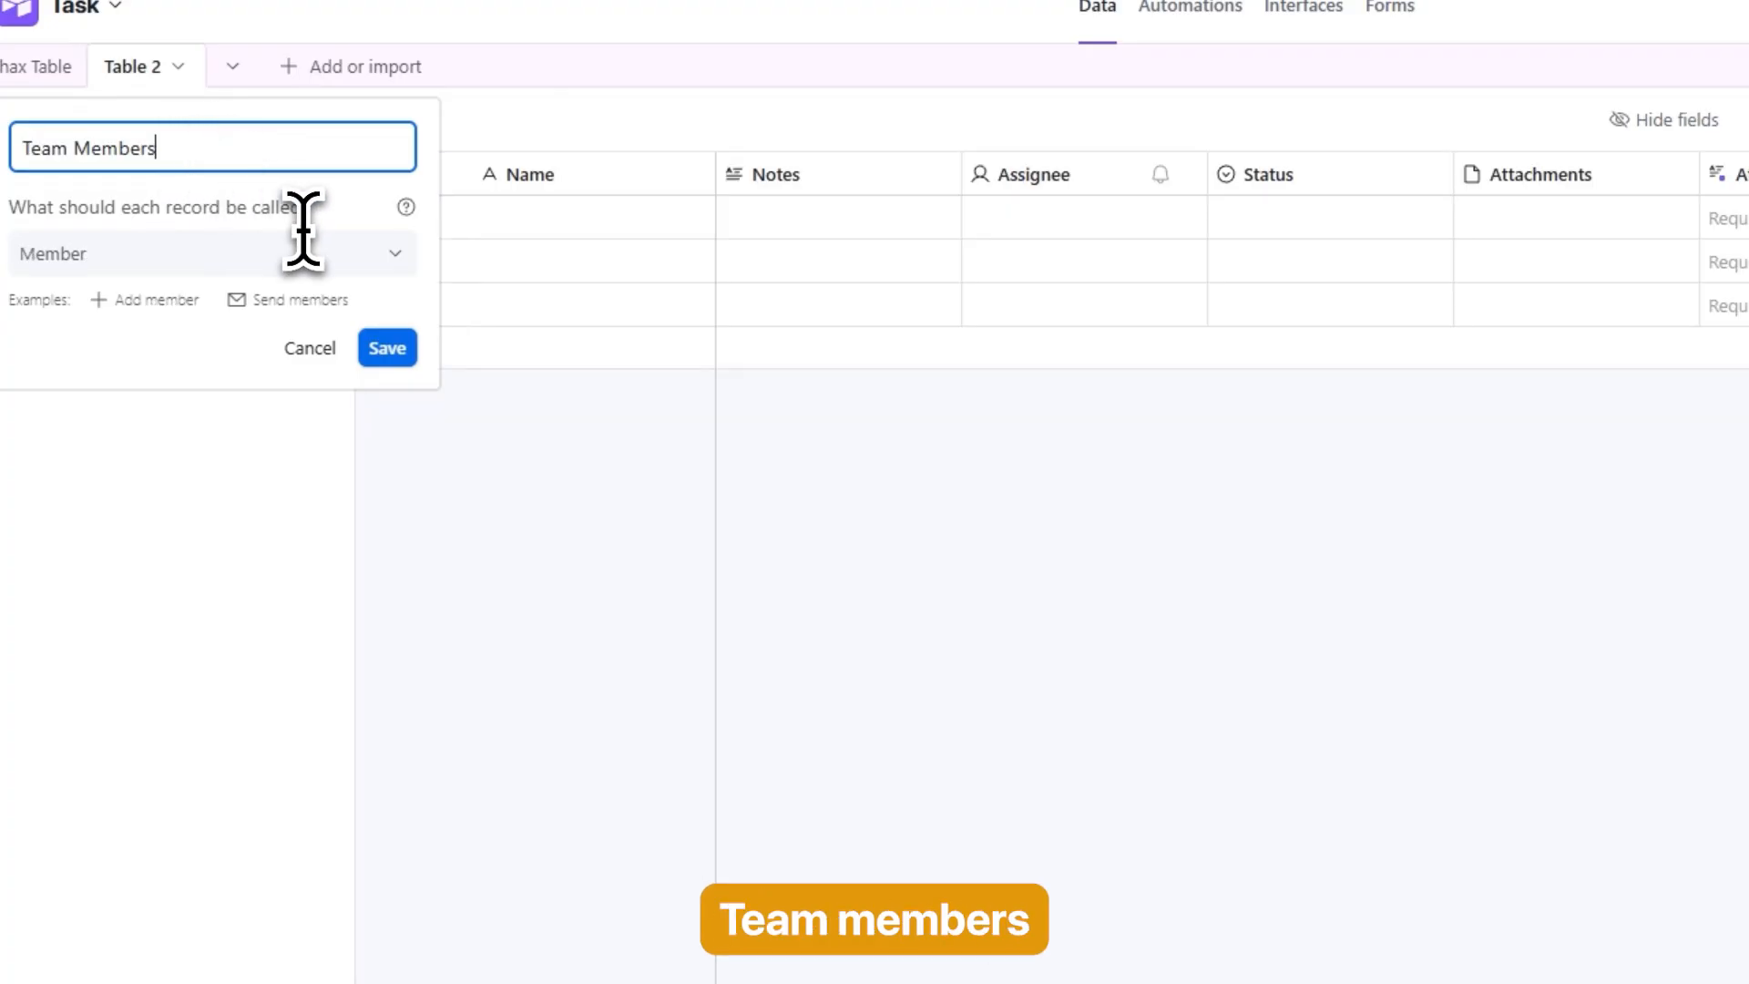
pyautogui.click(390, 349)
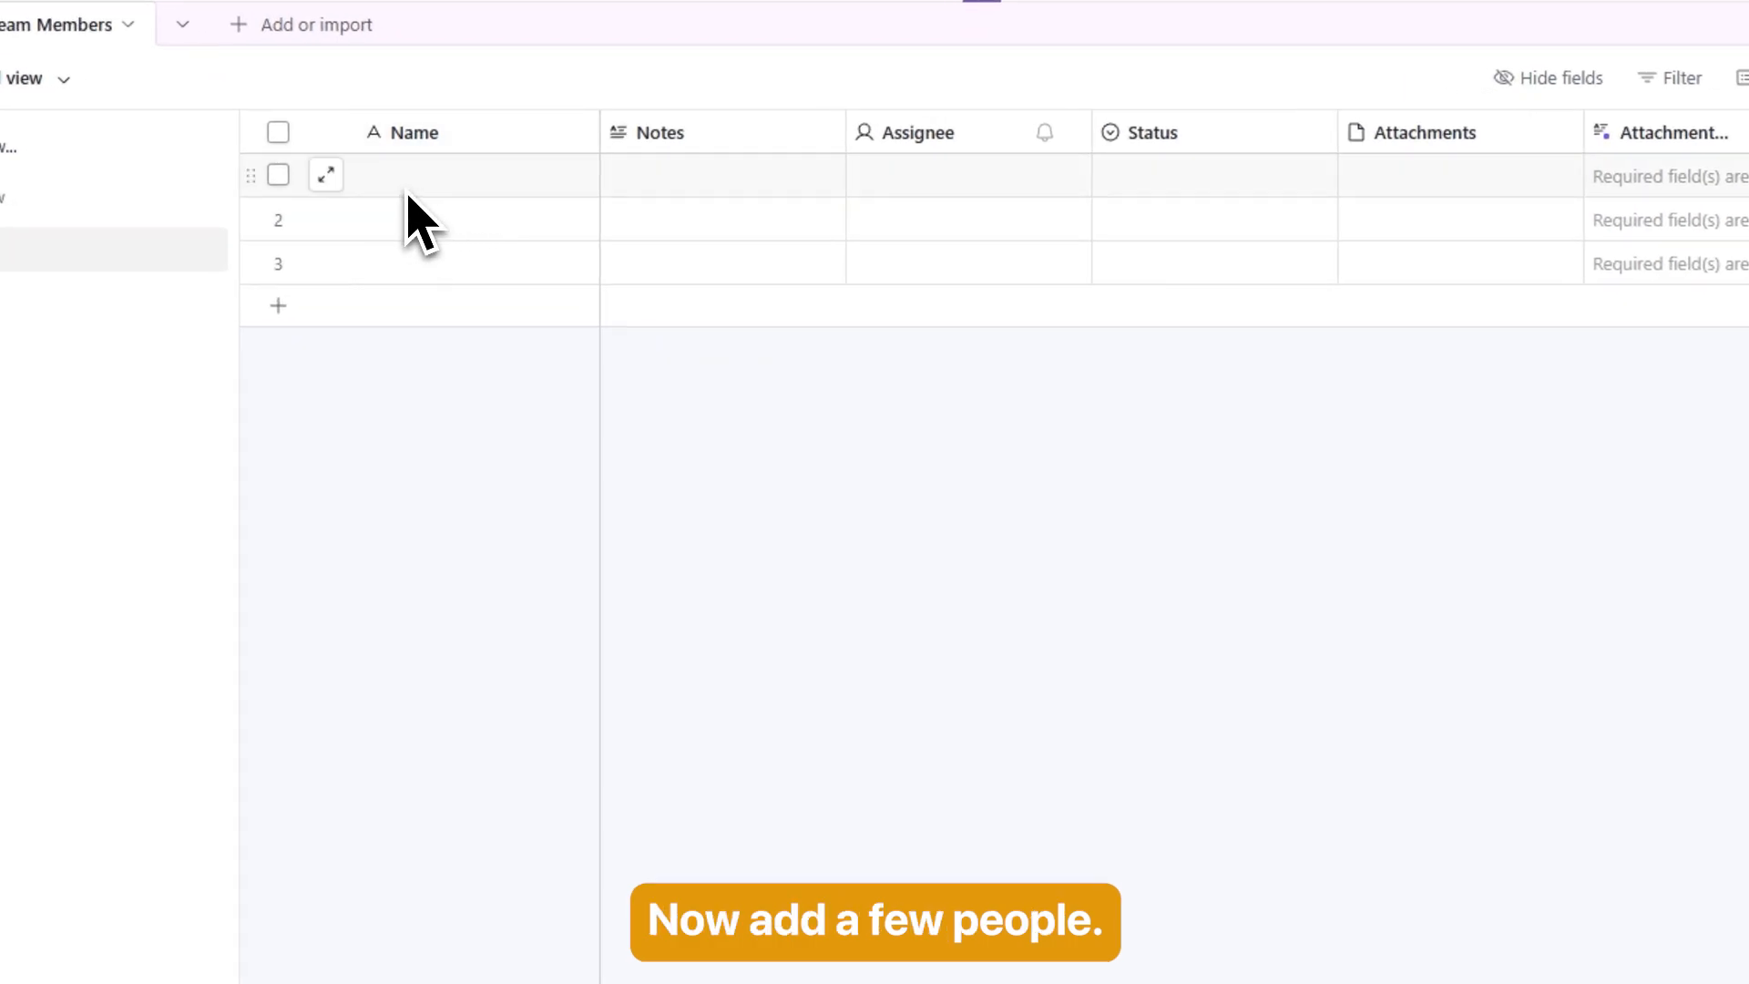
# Step: Fill in the names of four team members and delete every default field except Name
pyautogui.doubleClick(408, 191)
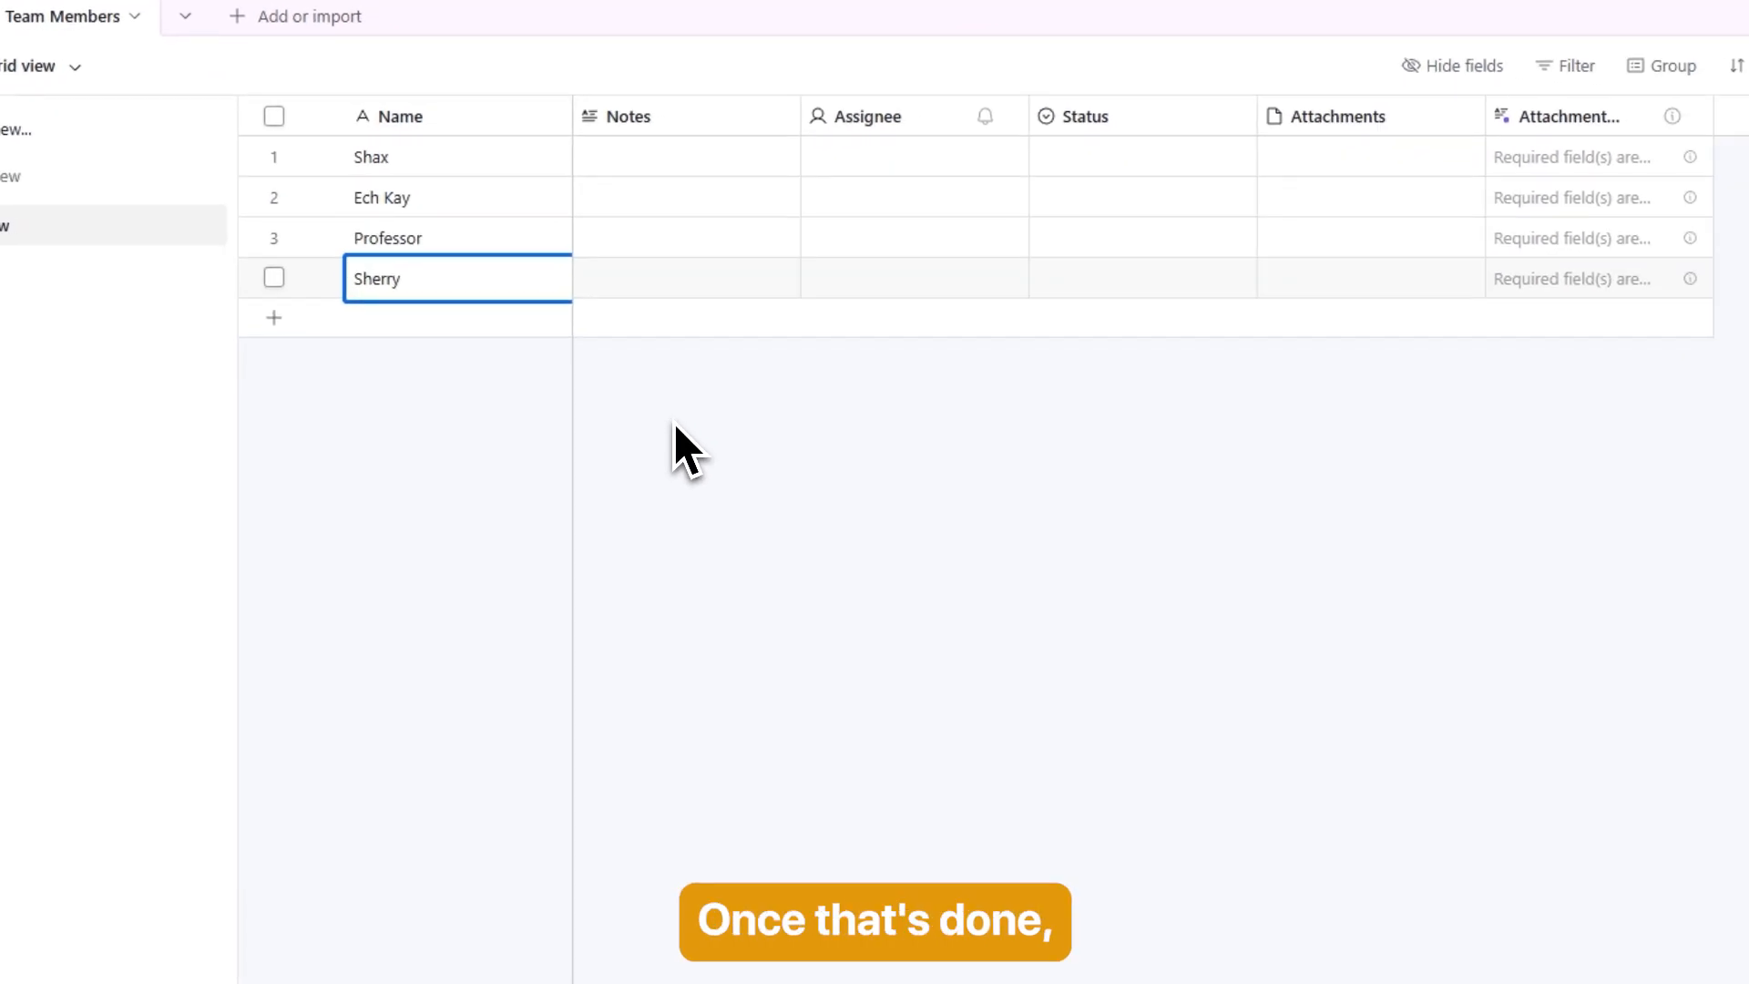
pyautogui.click(631, 364)
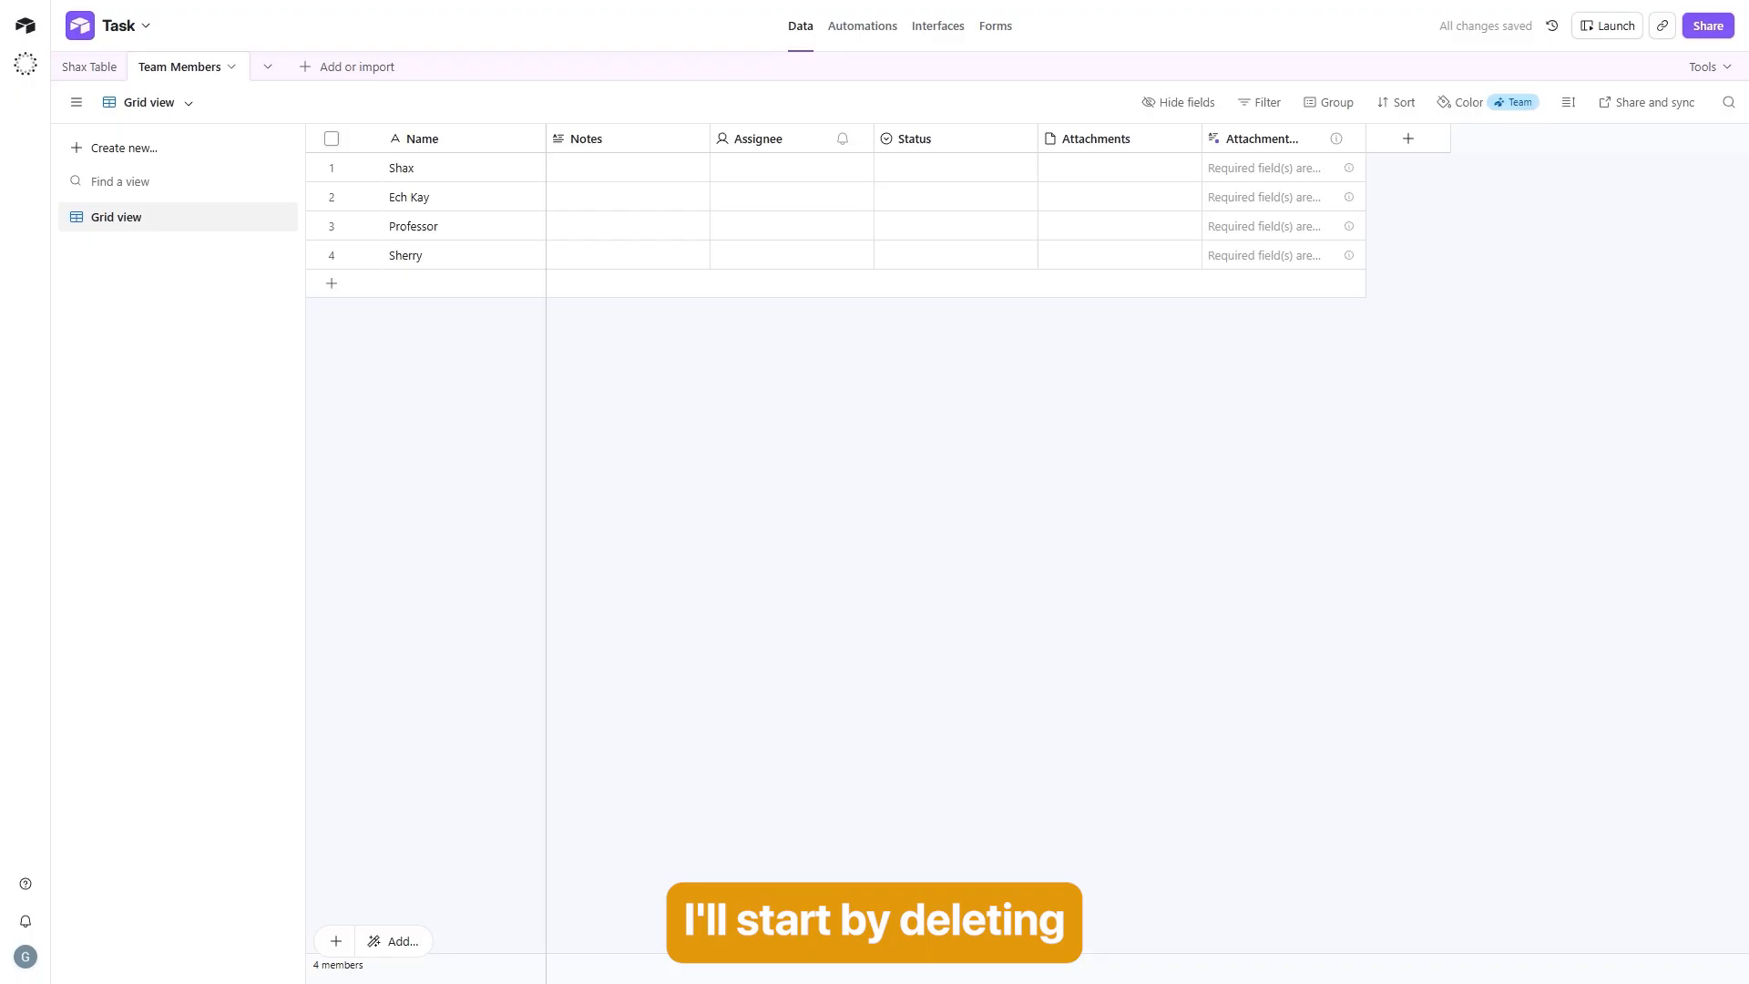
pyautogui.click(697, 138)
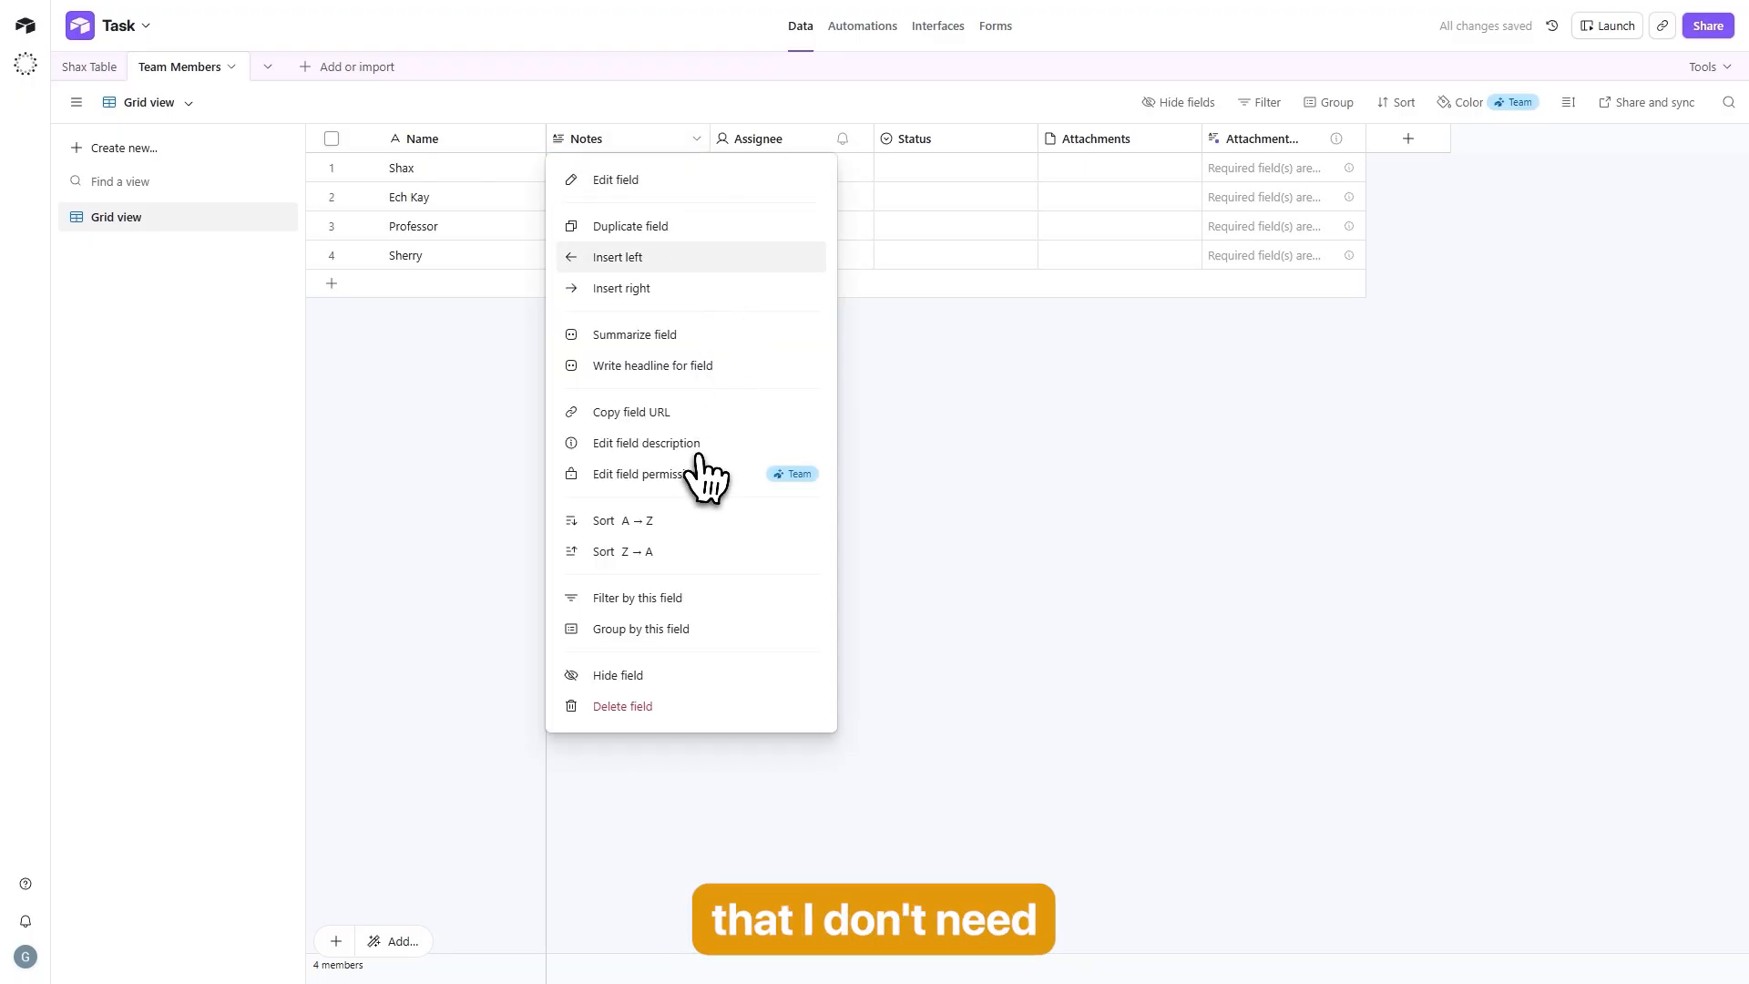
pyautogui.click(629, 706)
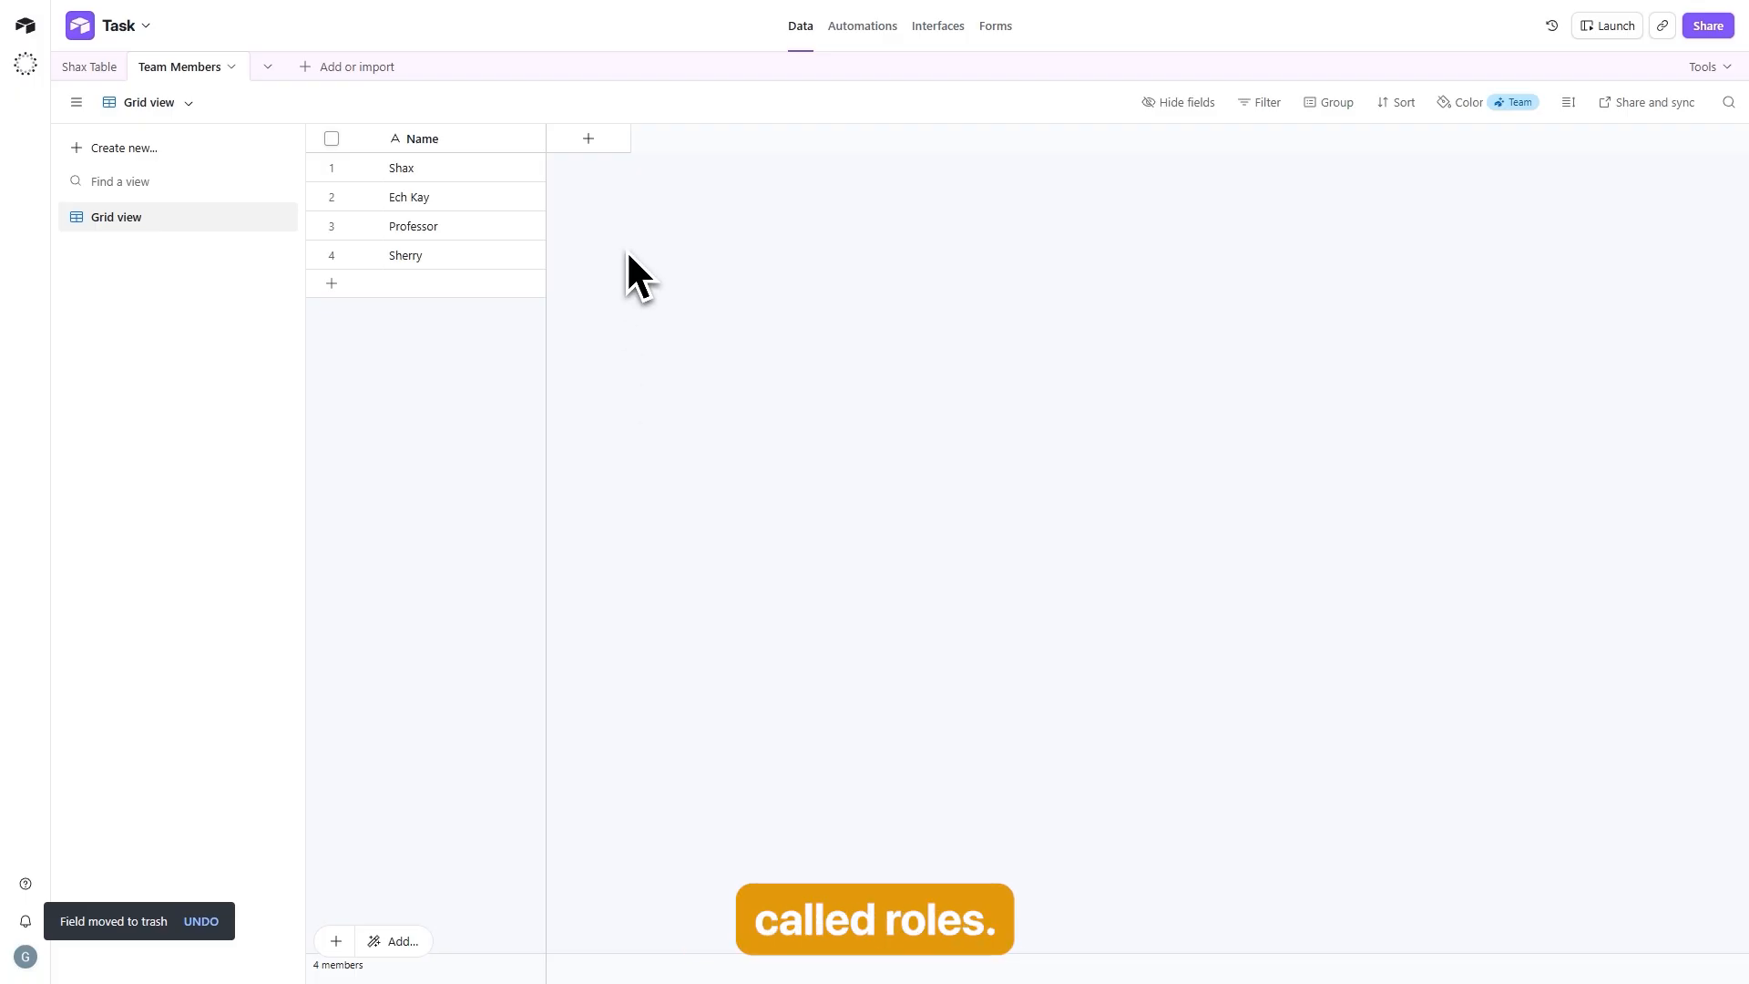
# Step: Start a new field named "Roles" in the Team Members table and set its type to Single select
pyautogui.click(599, 150)
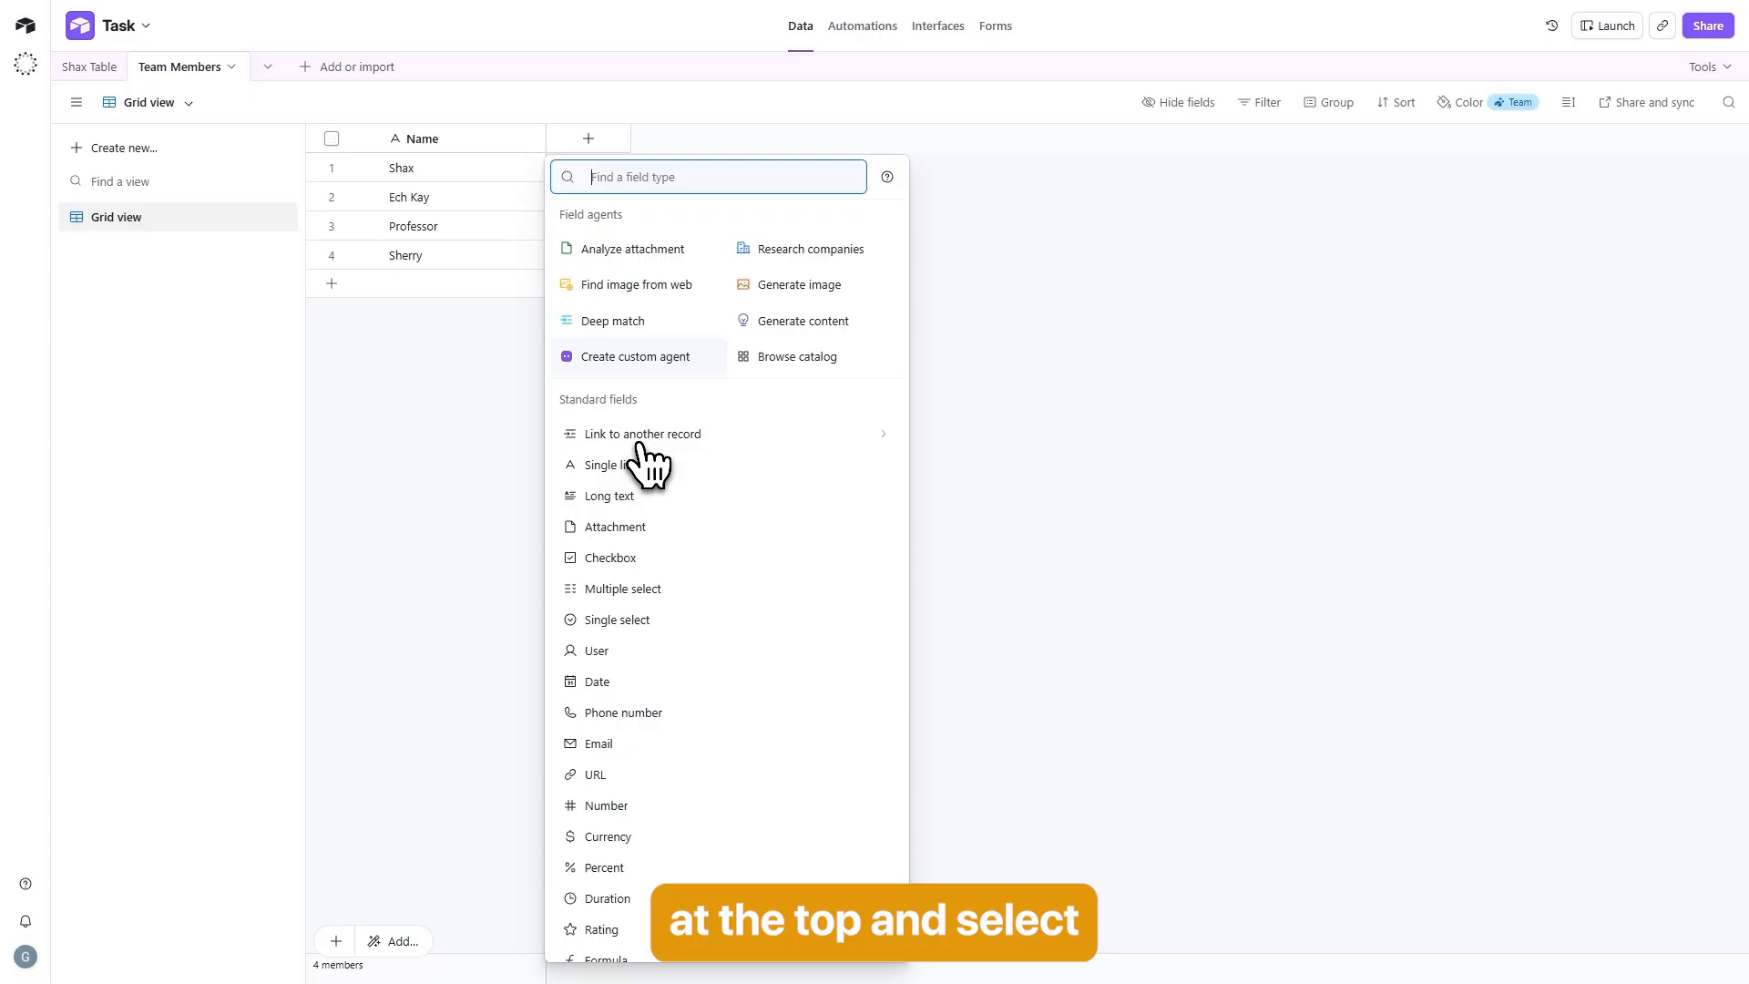
pyautogui.click(641, 466)
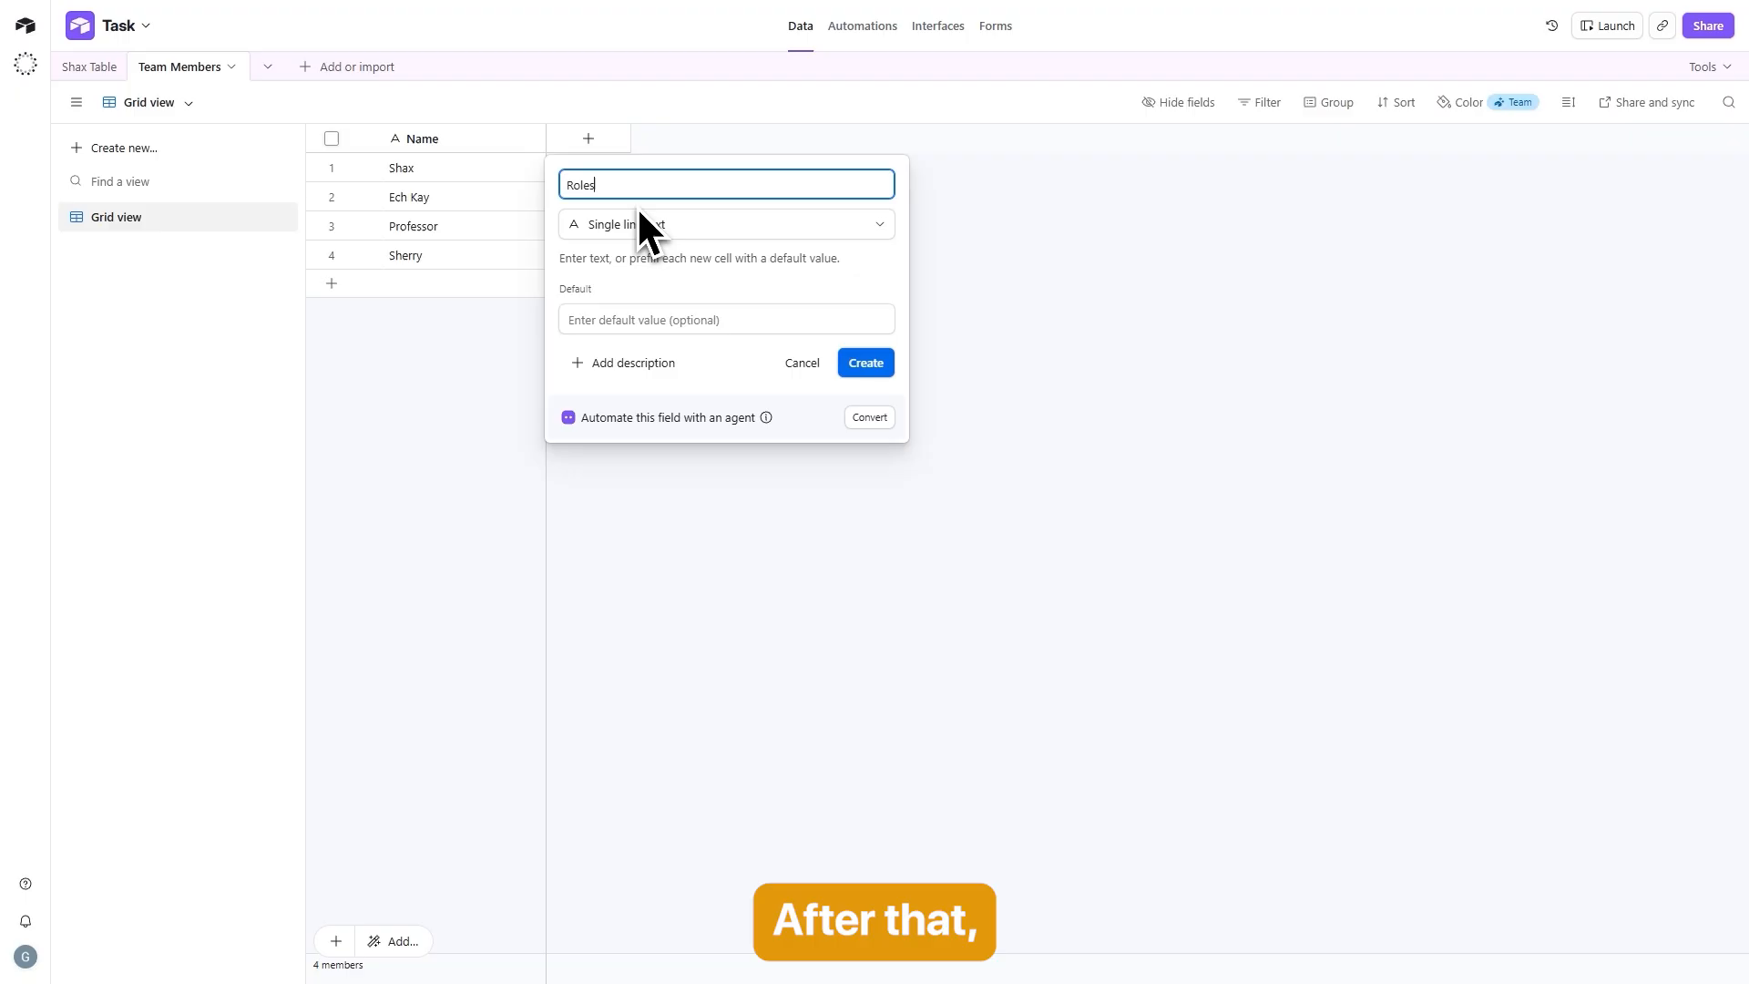
pyautogui.click(660, 229)
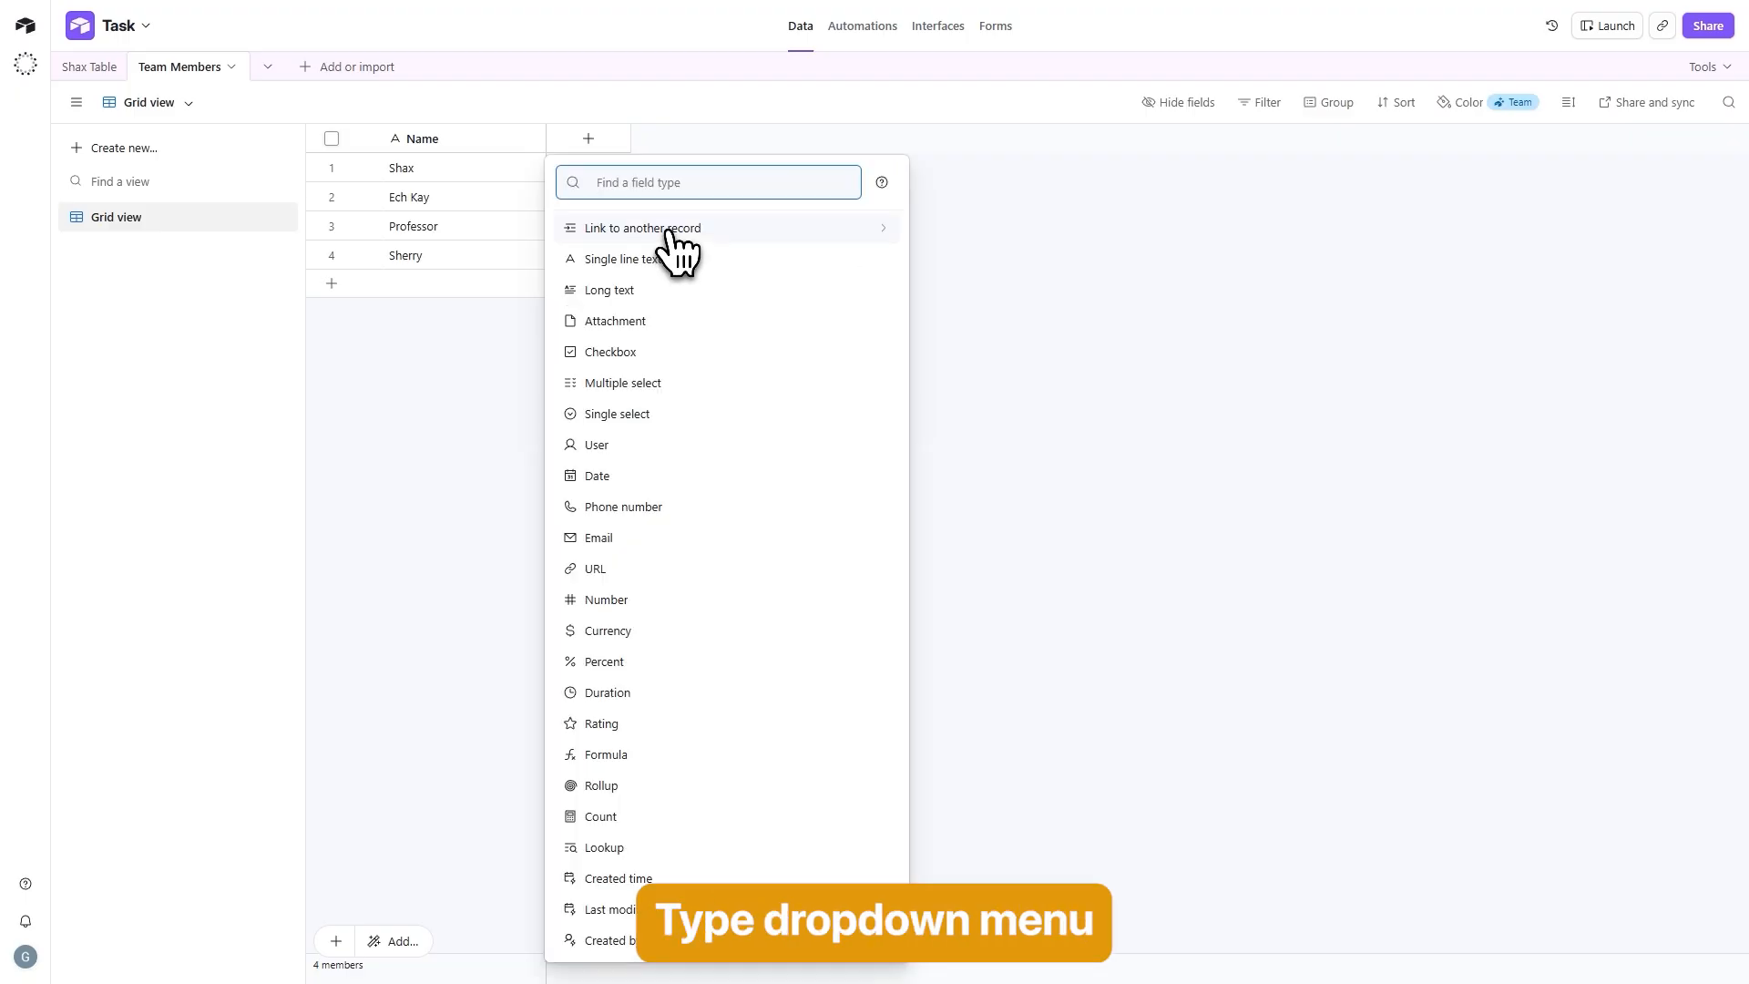
pyautogui.click(628, 416)
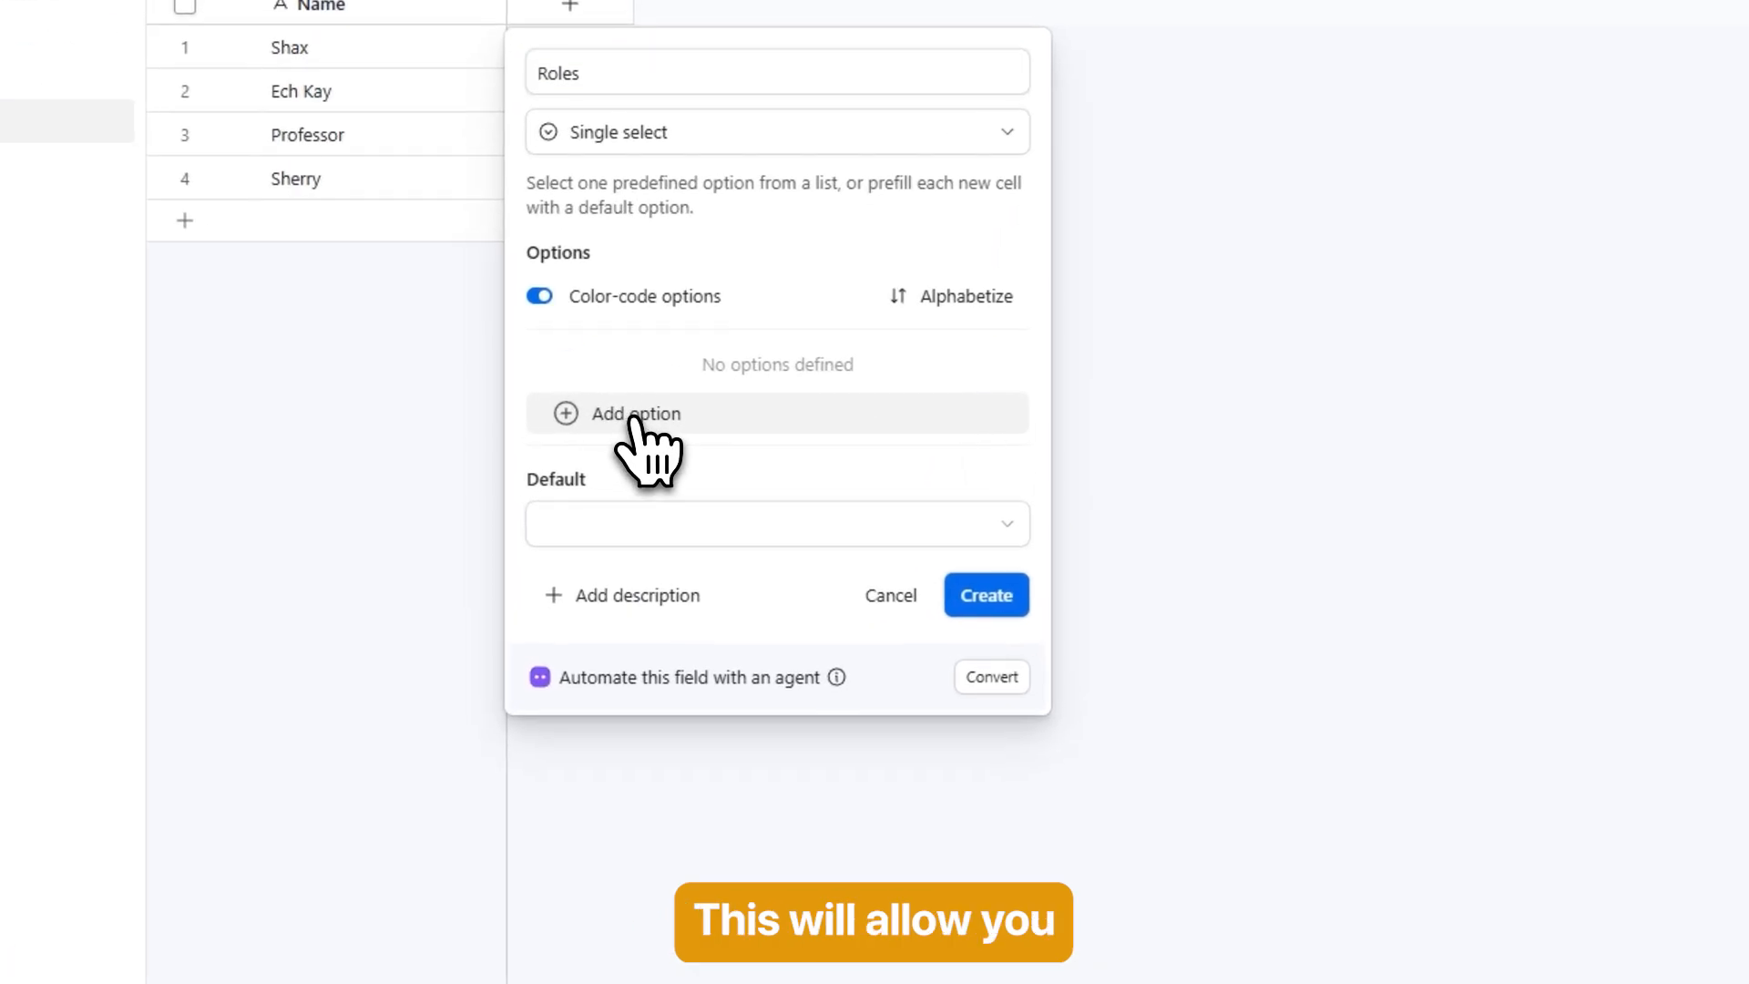
# Step: Add the options Designer, Writer, Uploader and Manager to the Roles field and create it
pyautogui.click(636, 419)
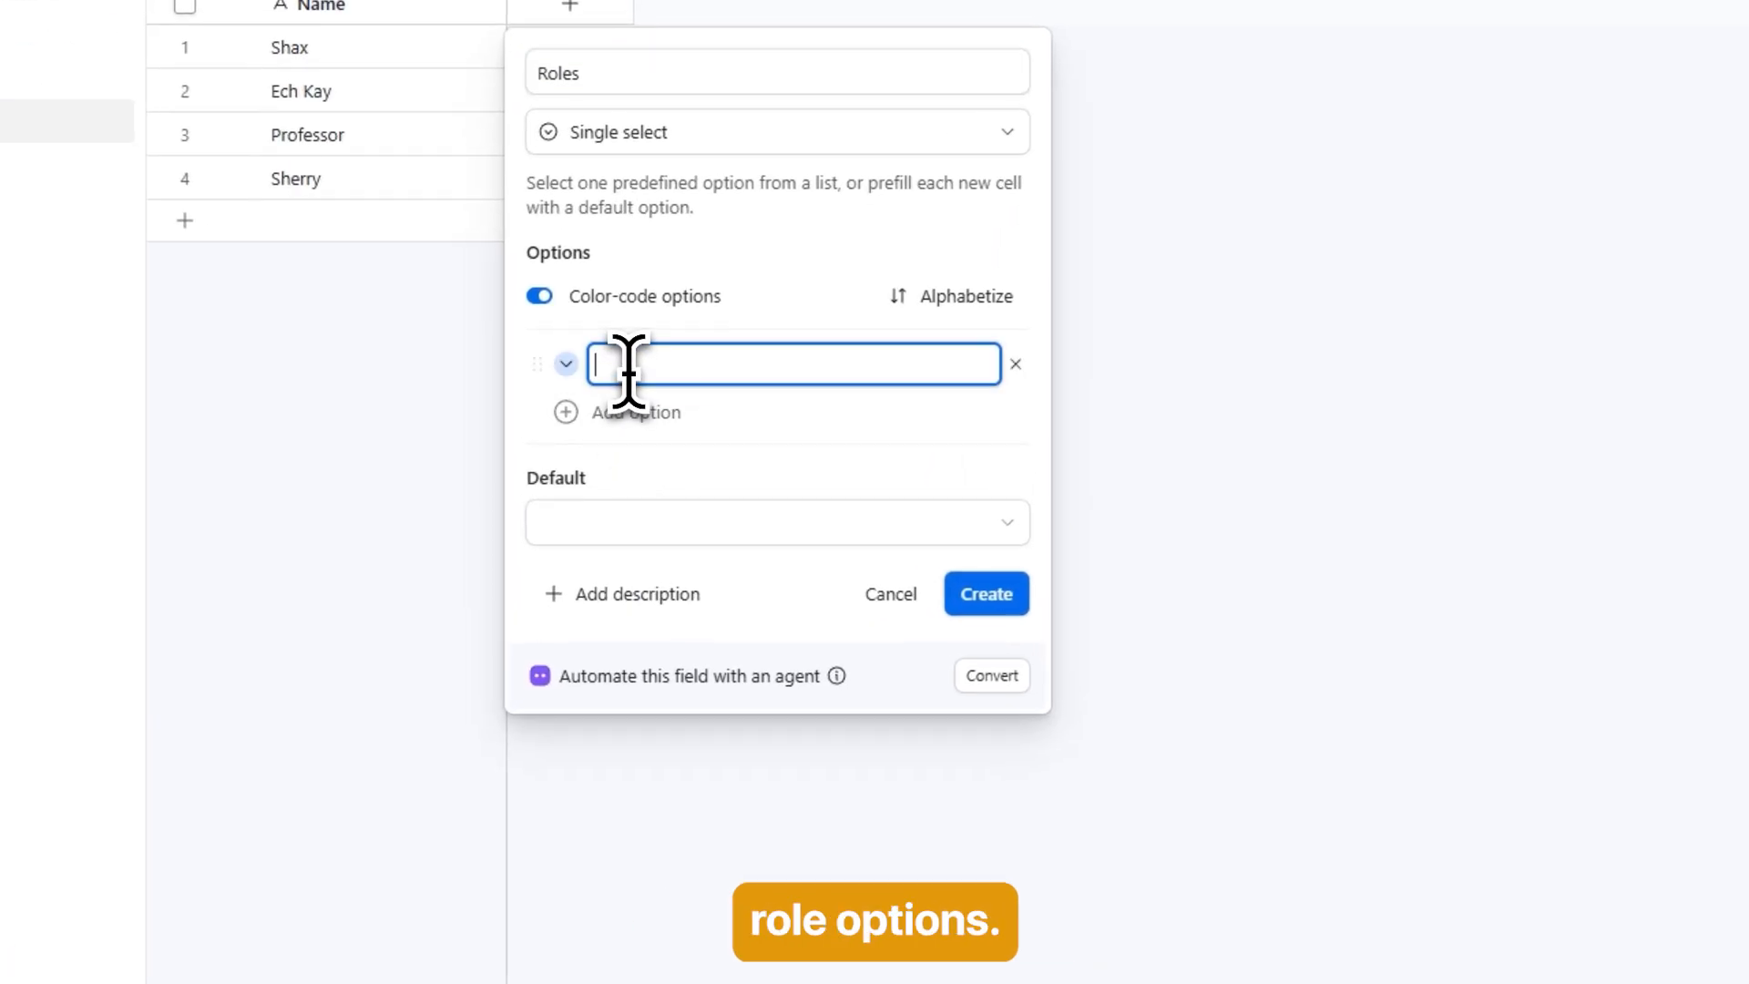
pyautogui.write('D')
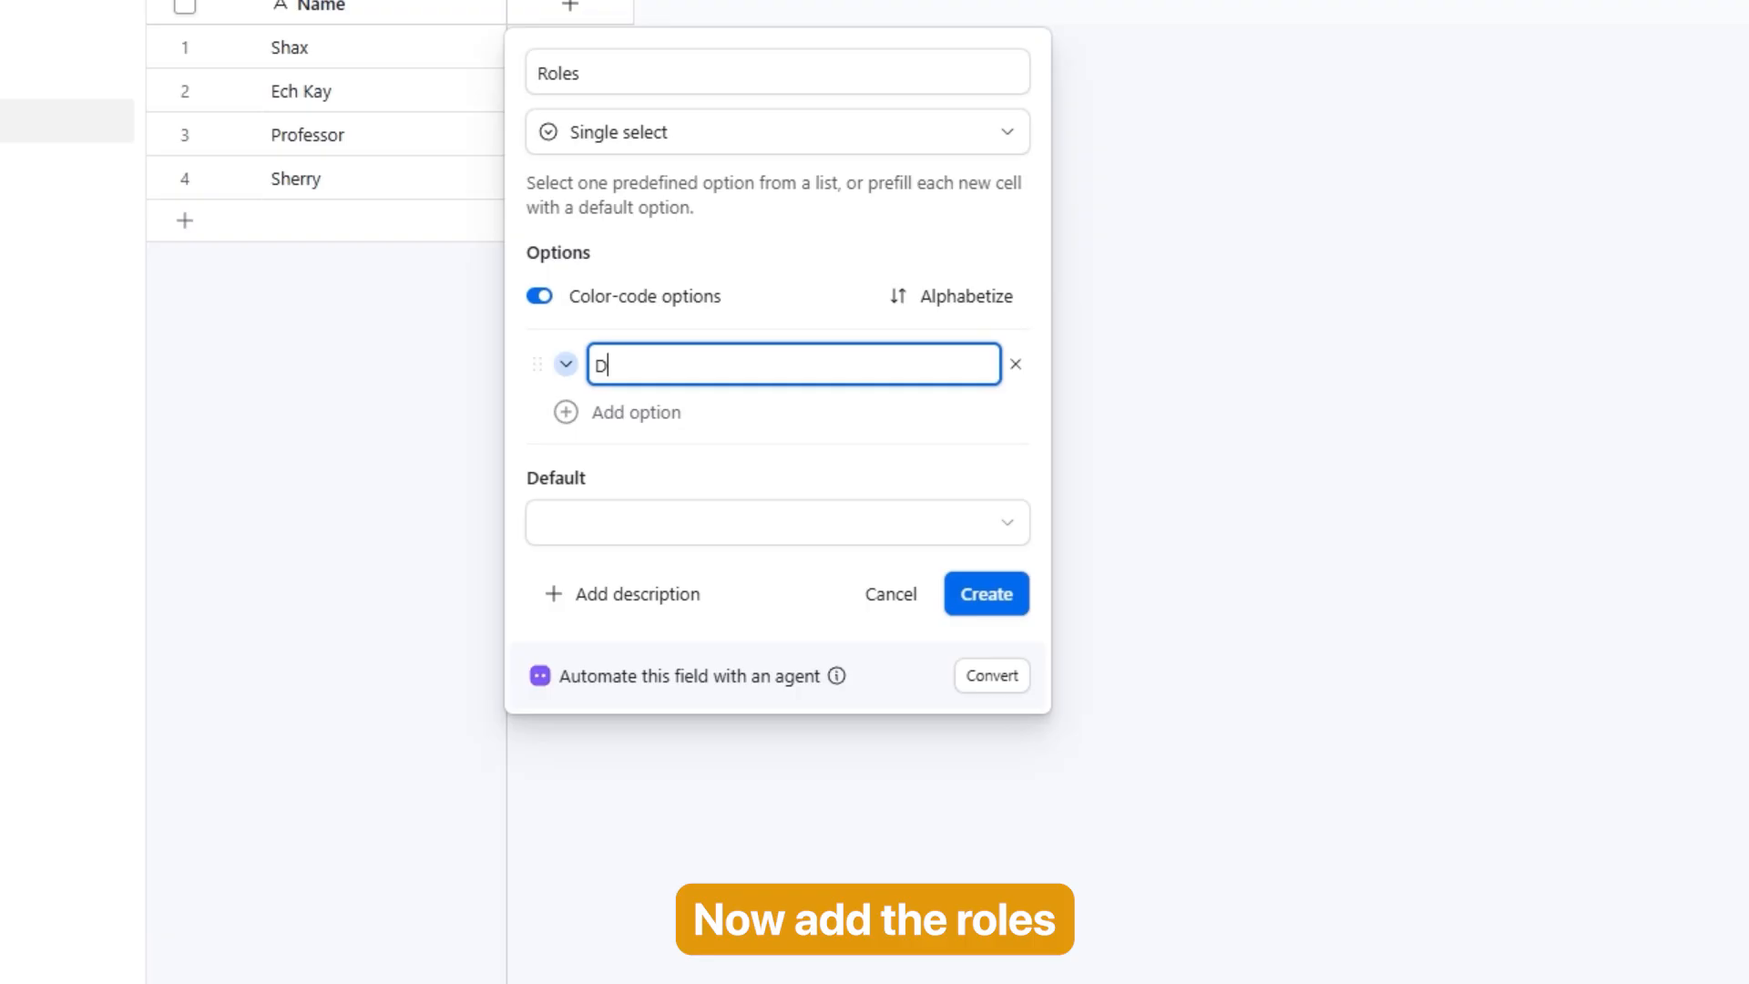
pyautogui.write('esigner')
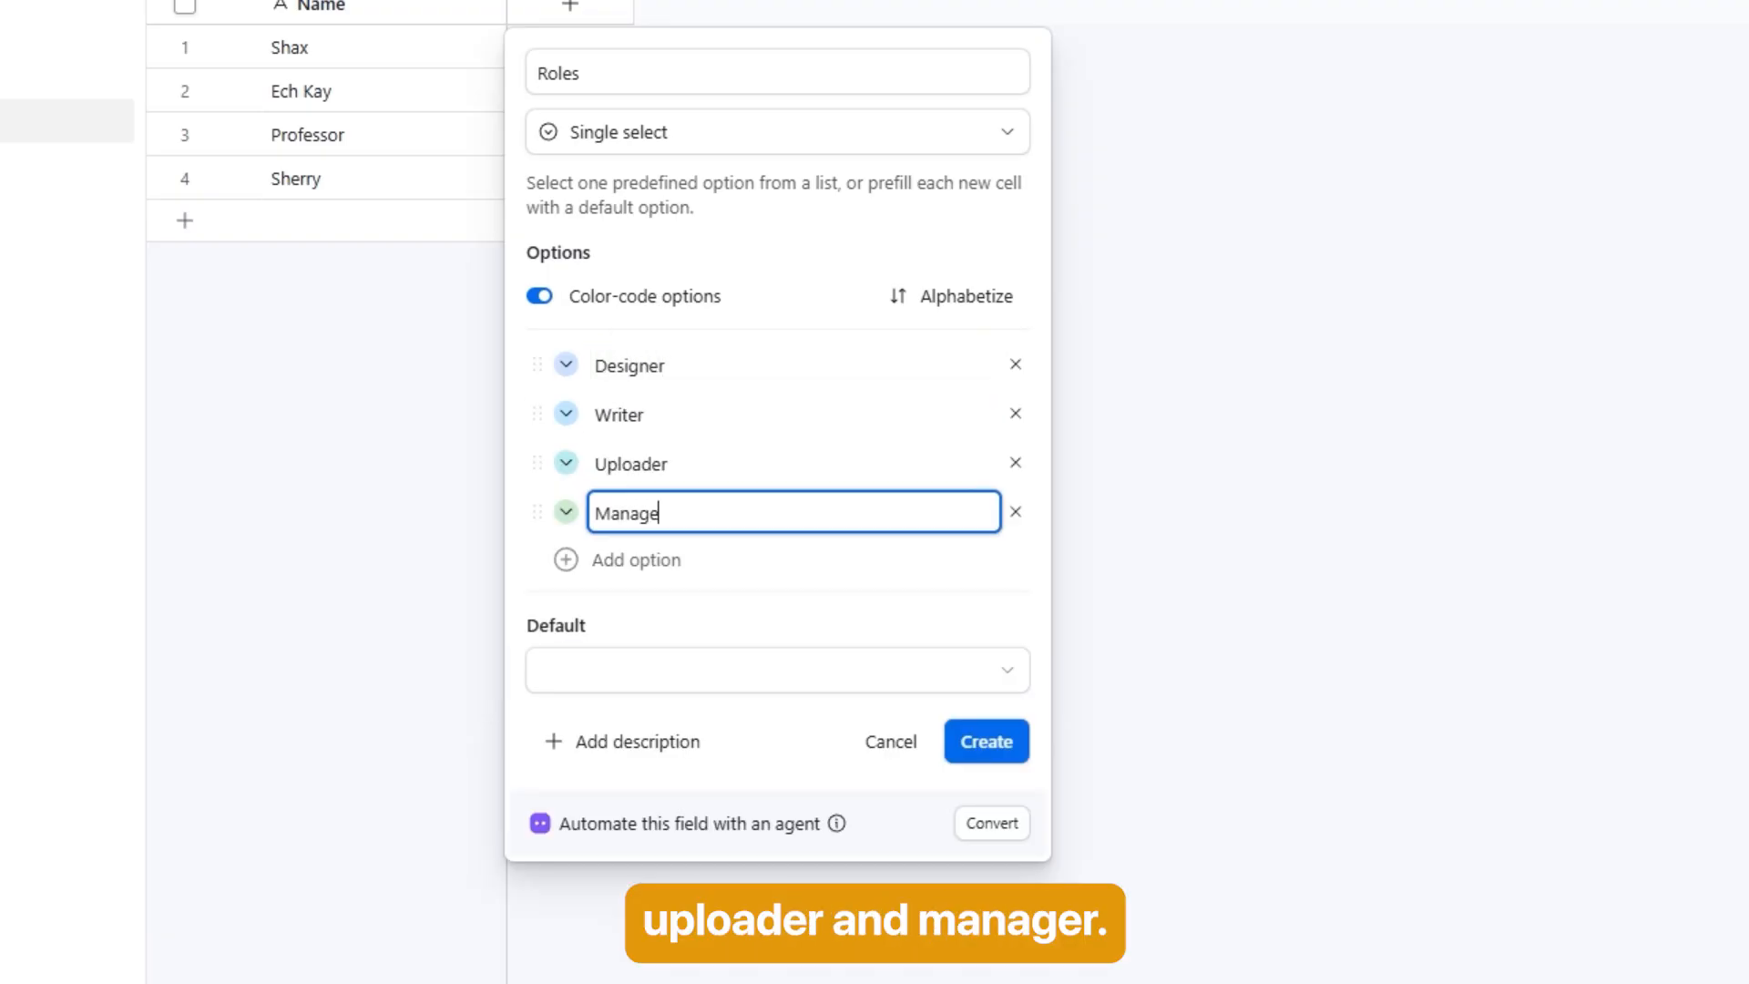
pyautogui.click(740, 614)
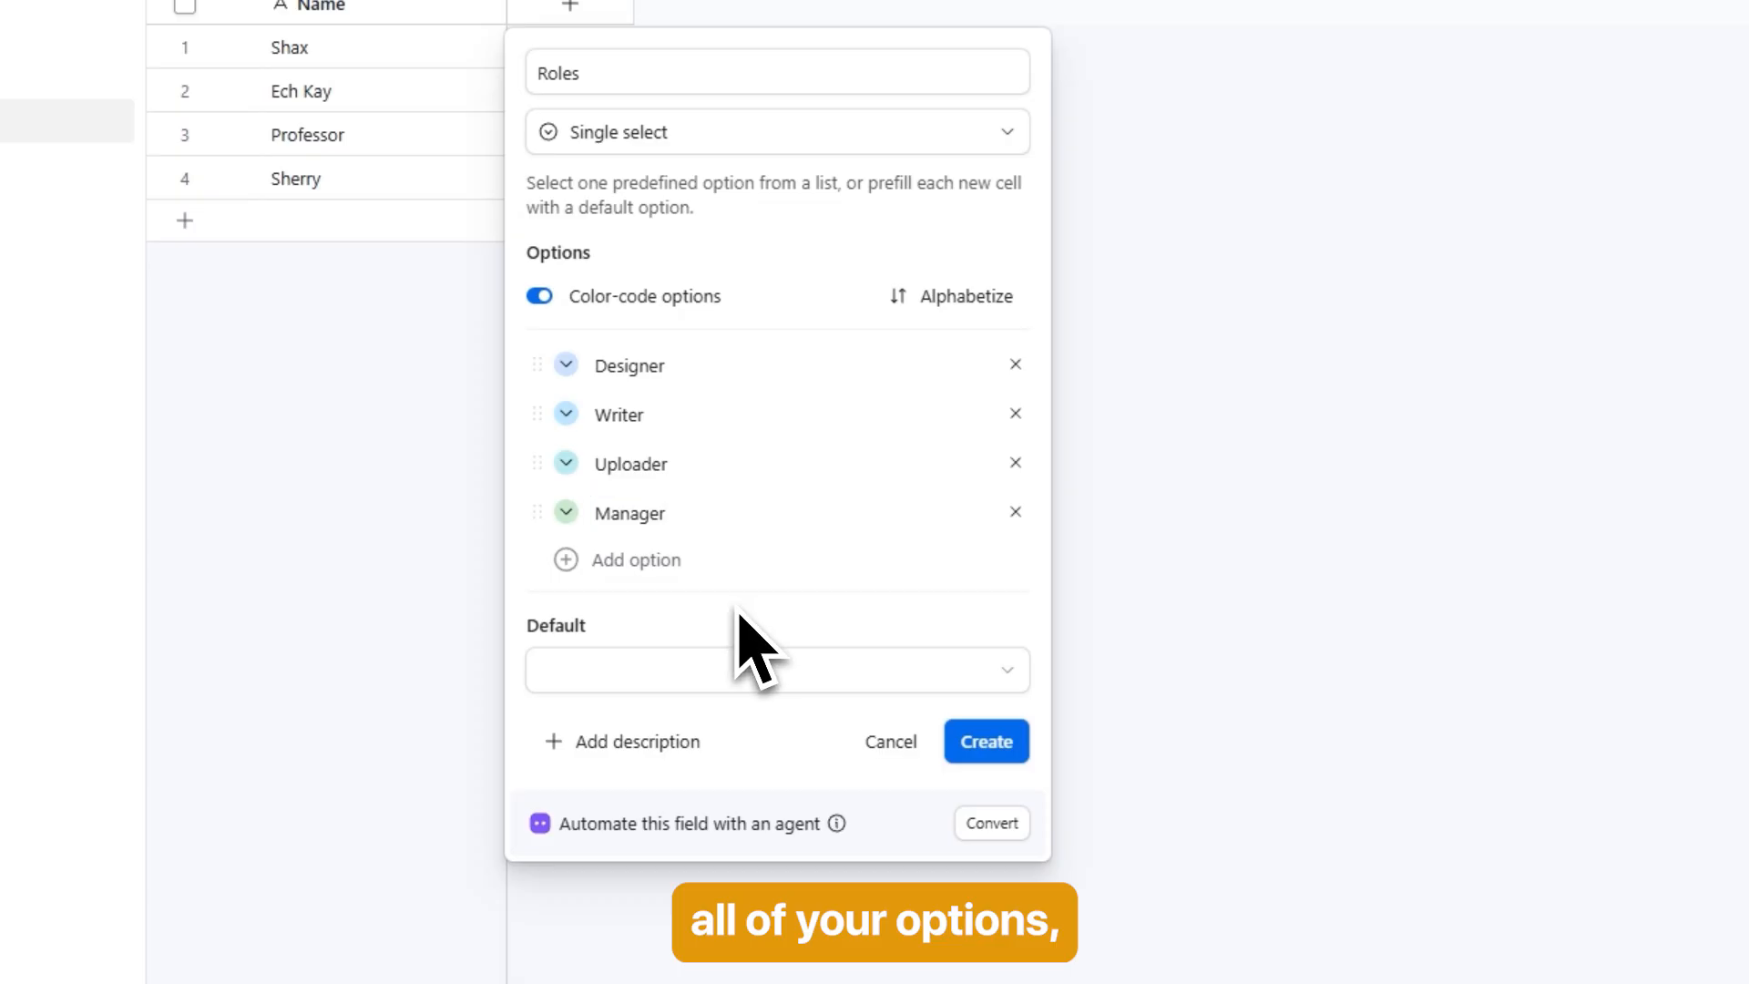
pyautogui.click(1013, 752)
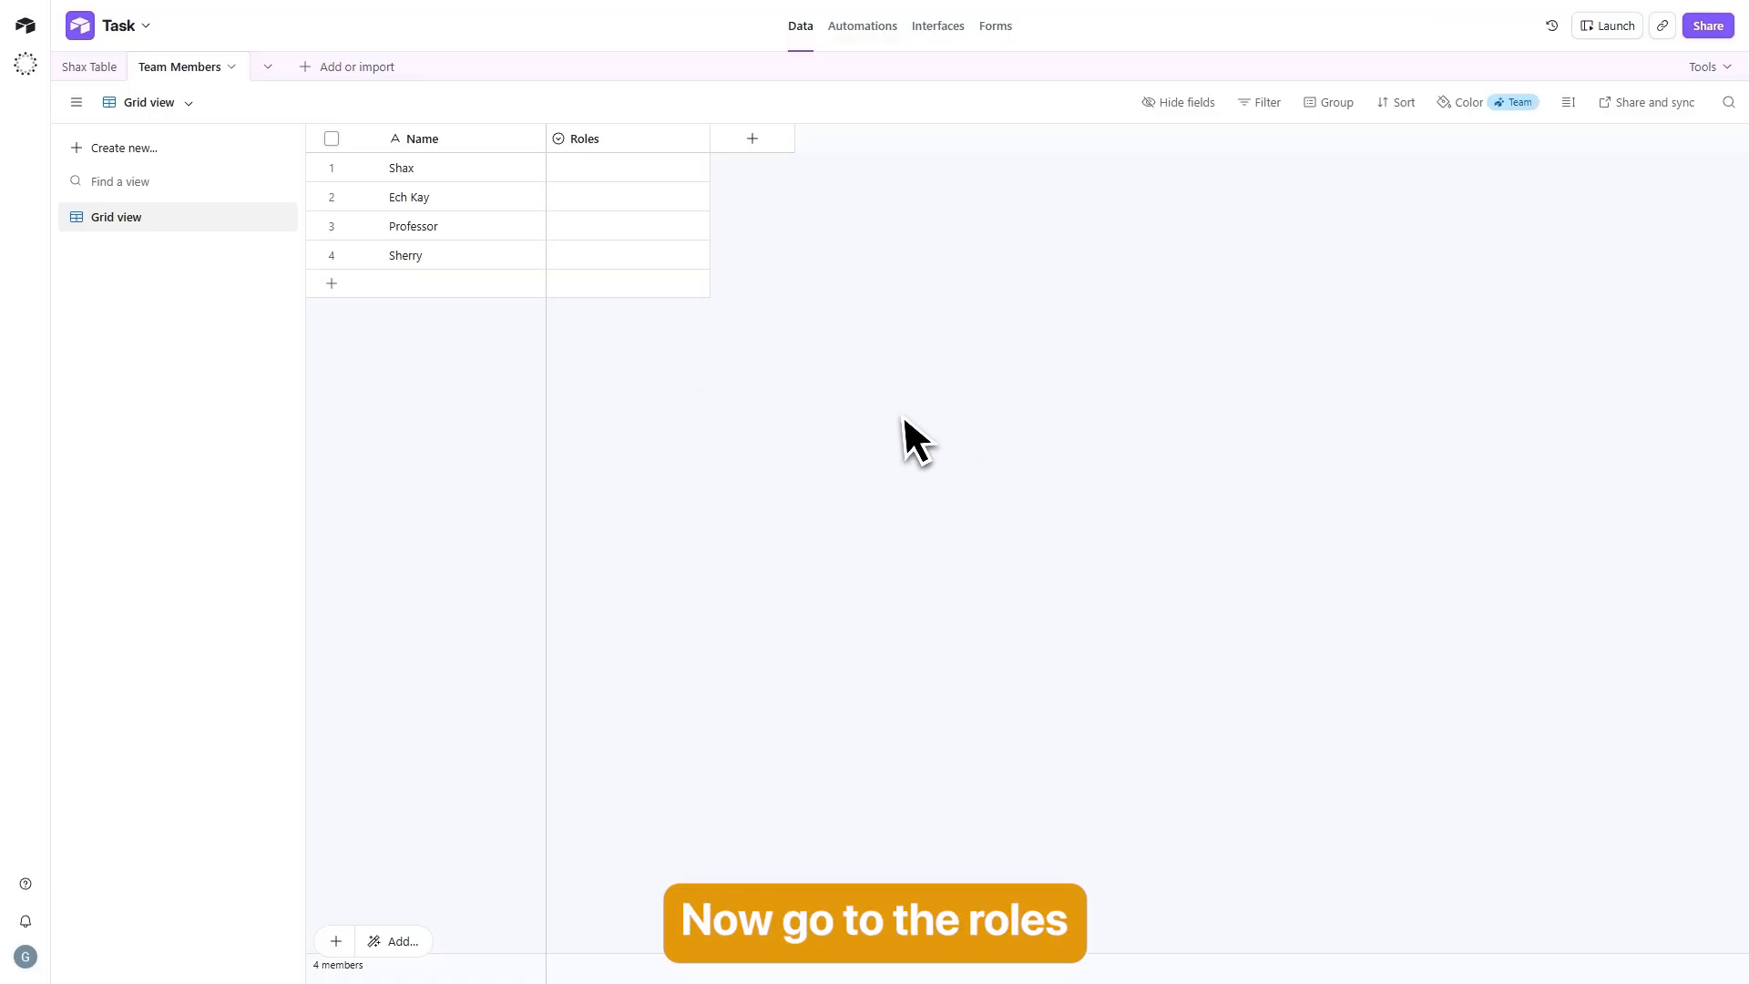
# Step: Assign the roles Manager, Writer, Designer and Uploader to the first, second, third and fourth team members respectively
pyautogui.click(700, 177)
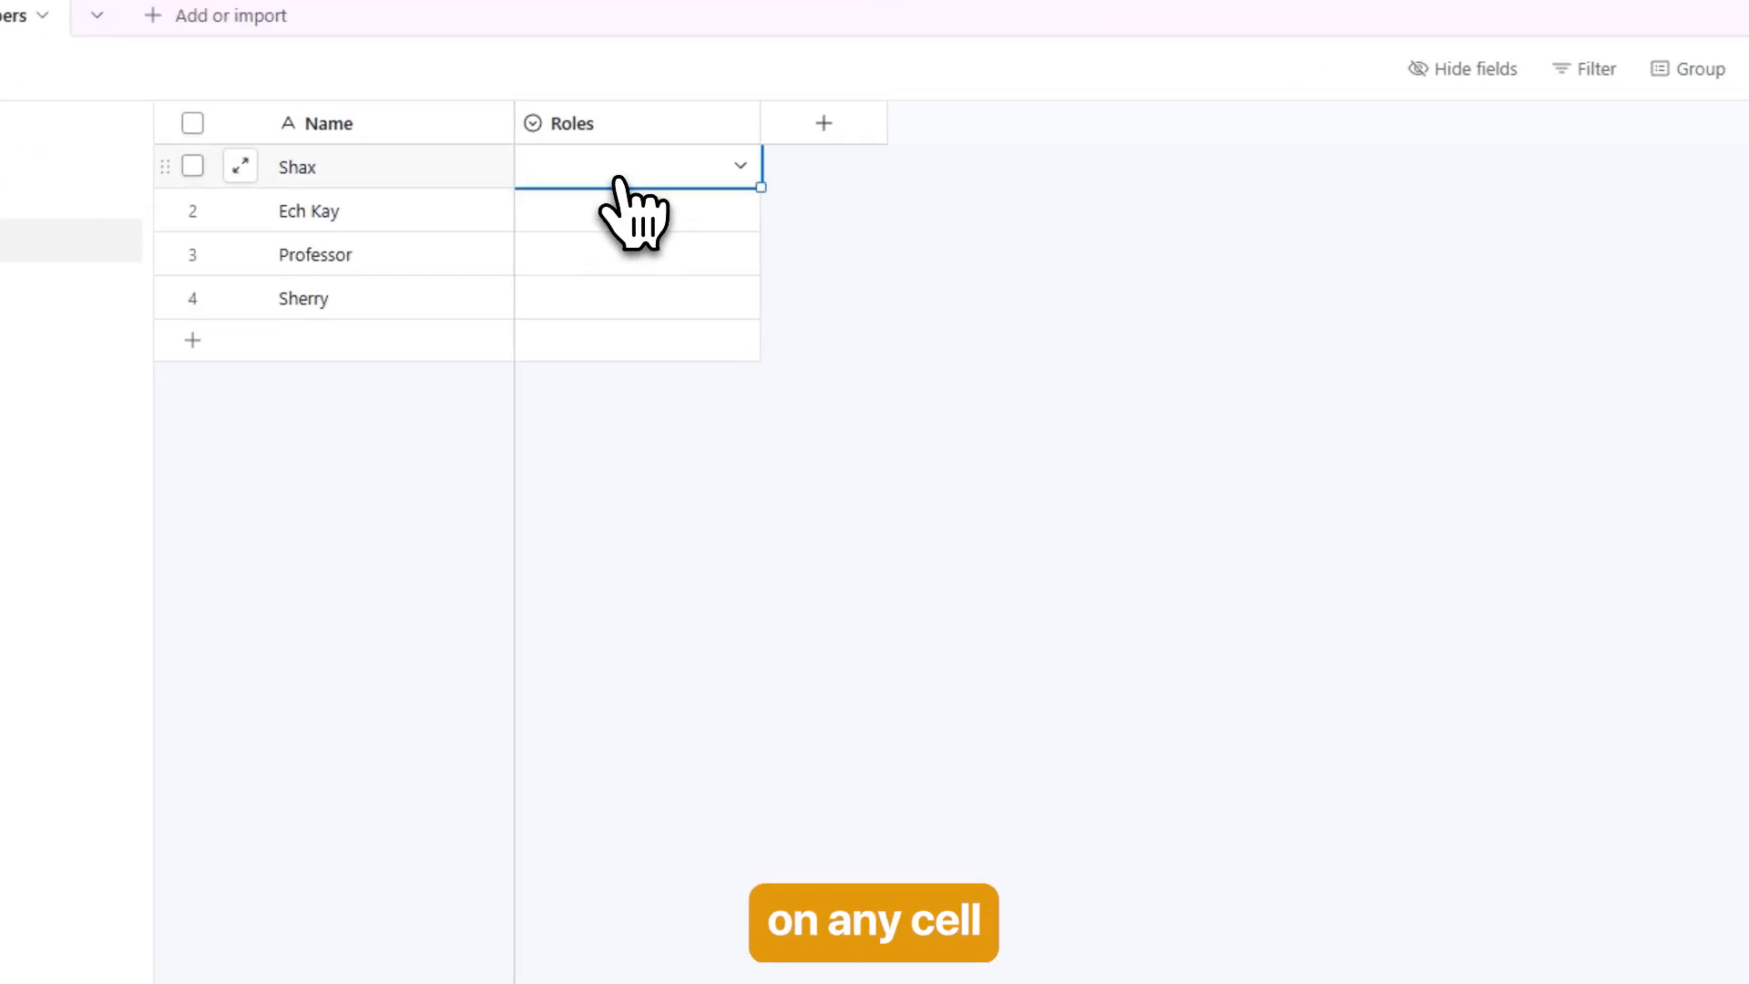
pyautogui.click(746, 181)
pyautogui.click(649, 460)
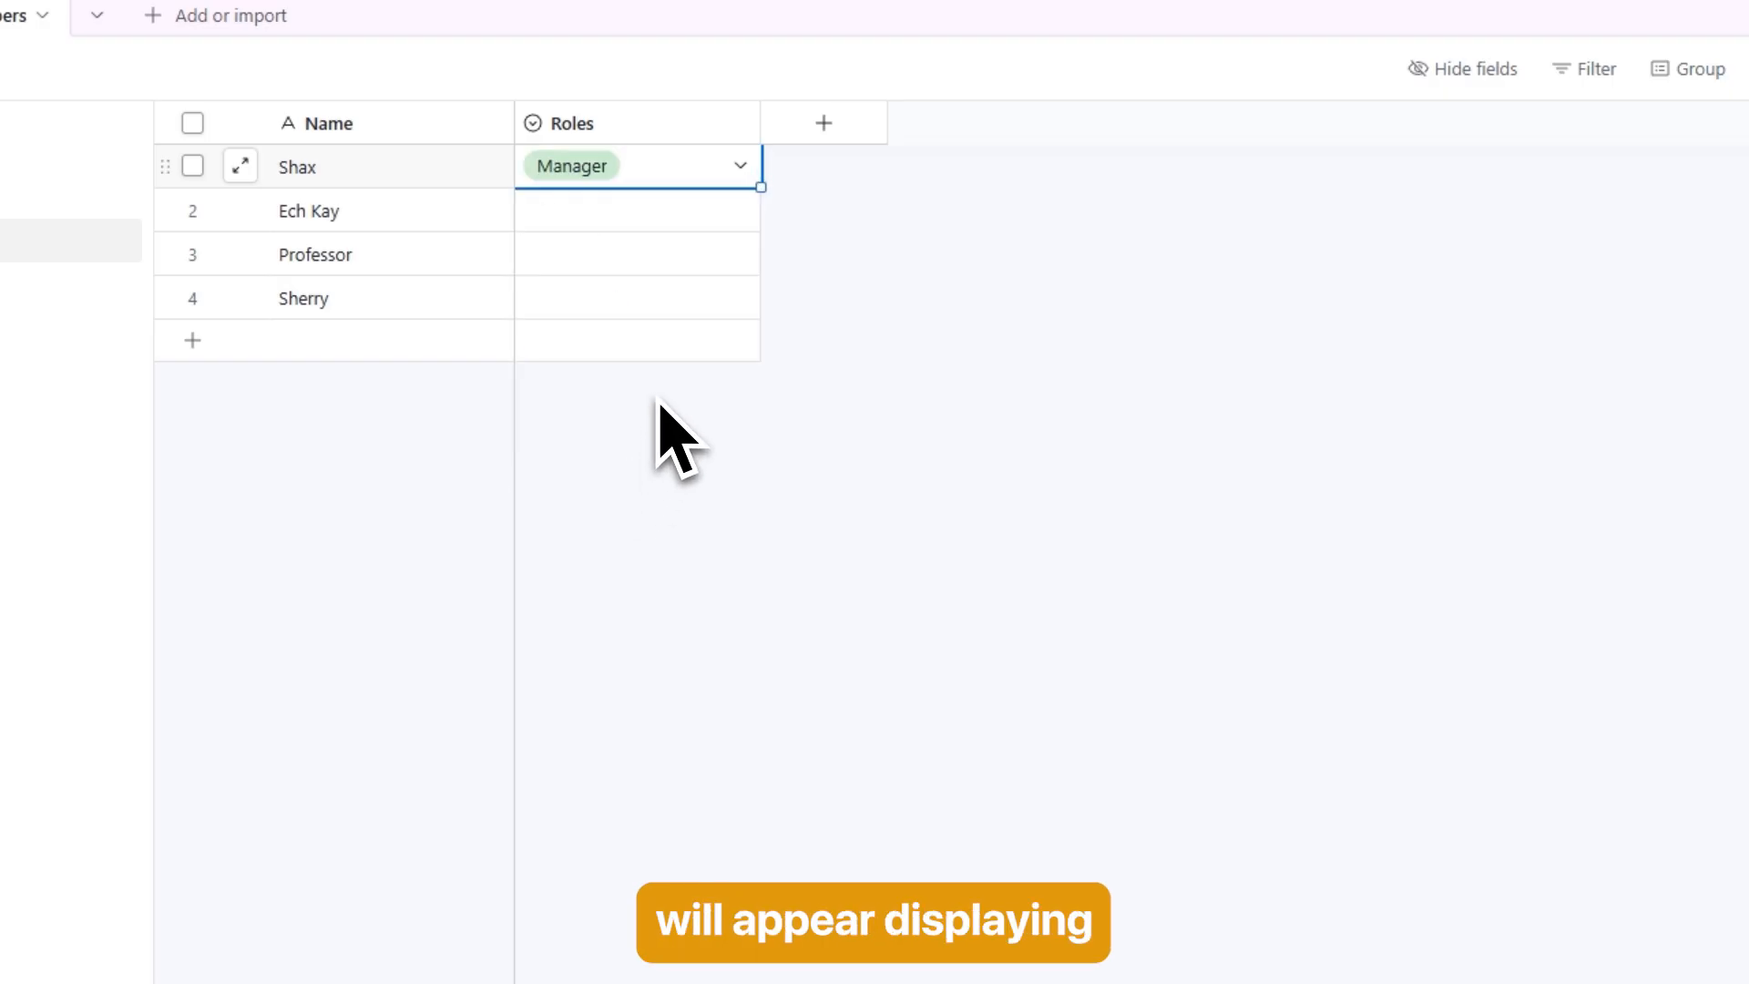
pyautogui.click(741, 212)
pyautogui.click(741, 212)
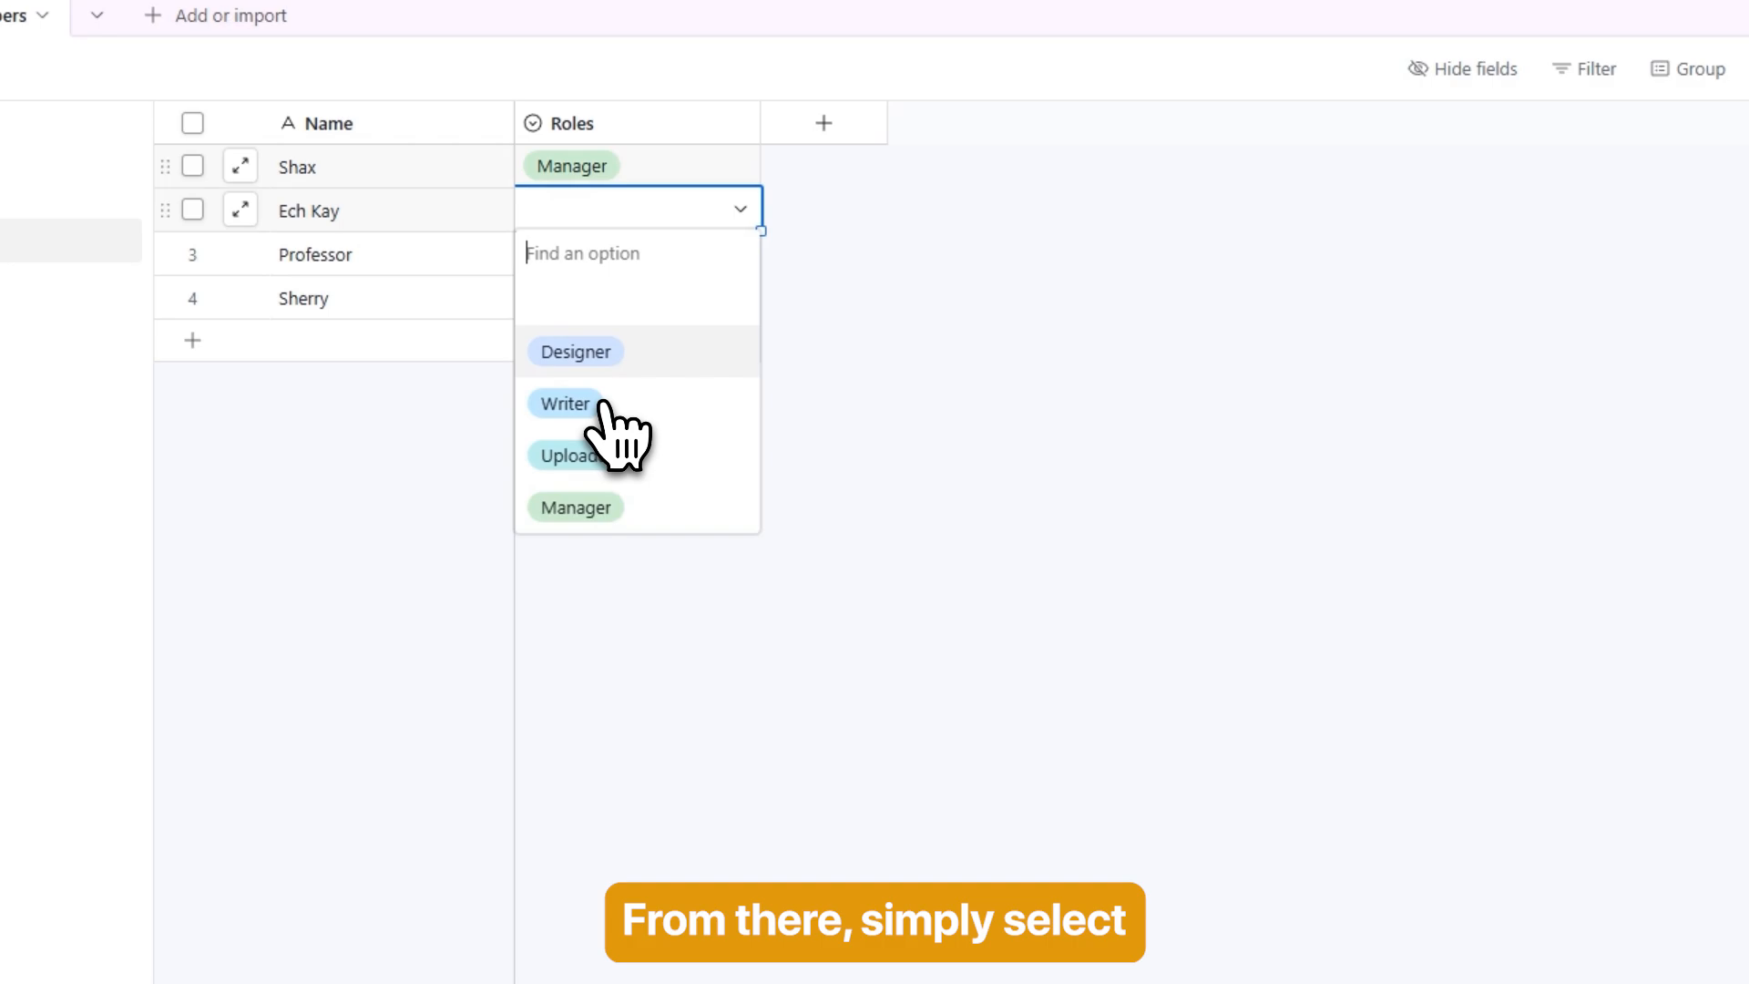
pyautogui.click(606, 404)
pyautogui.click(748, 258)
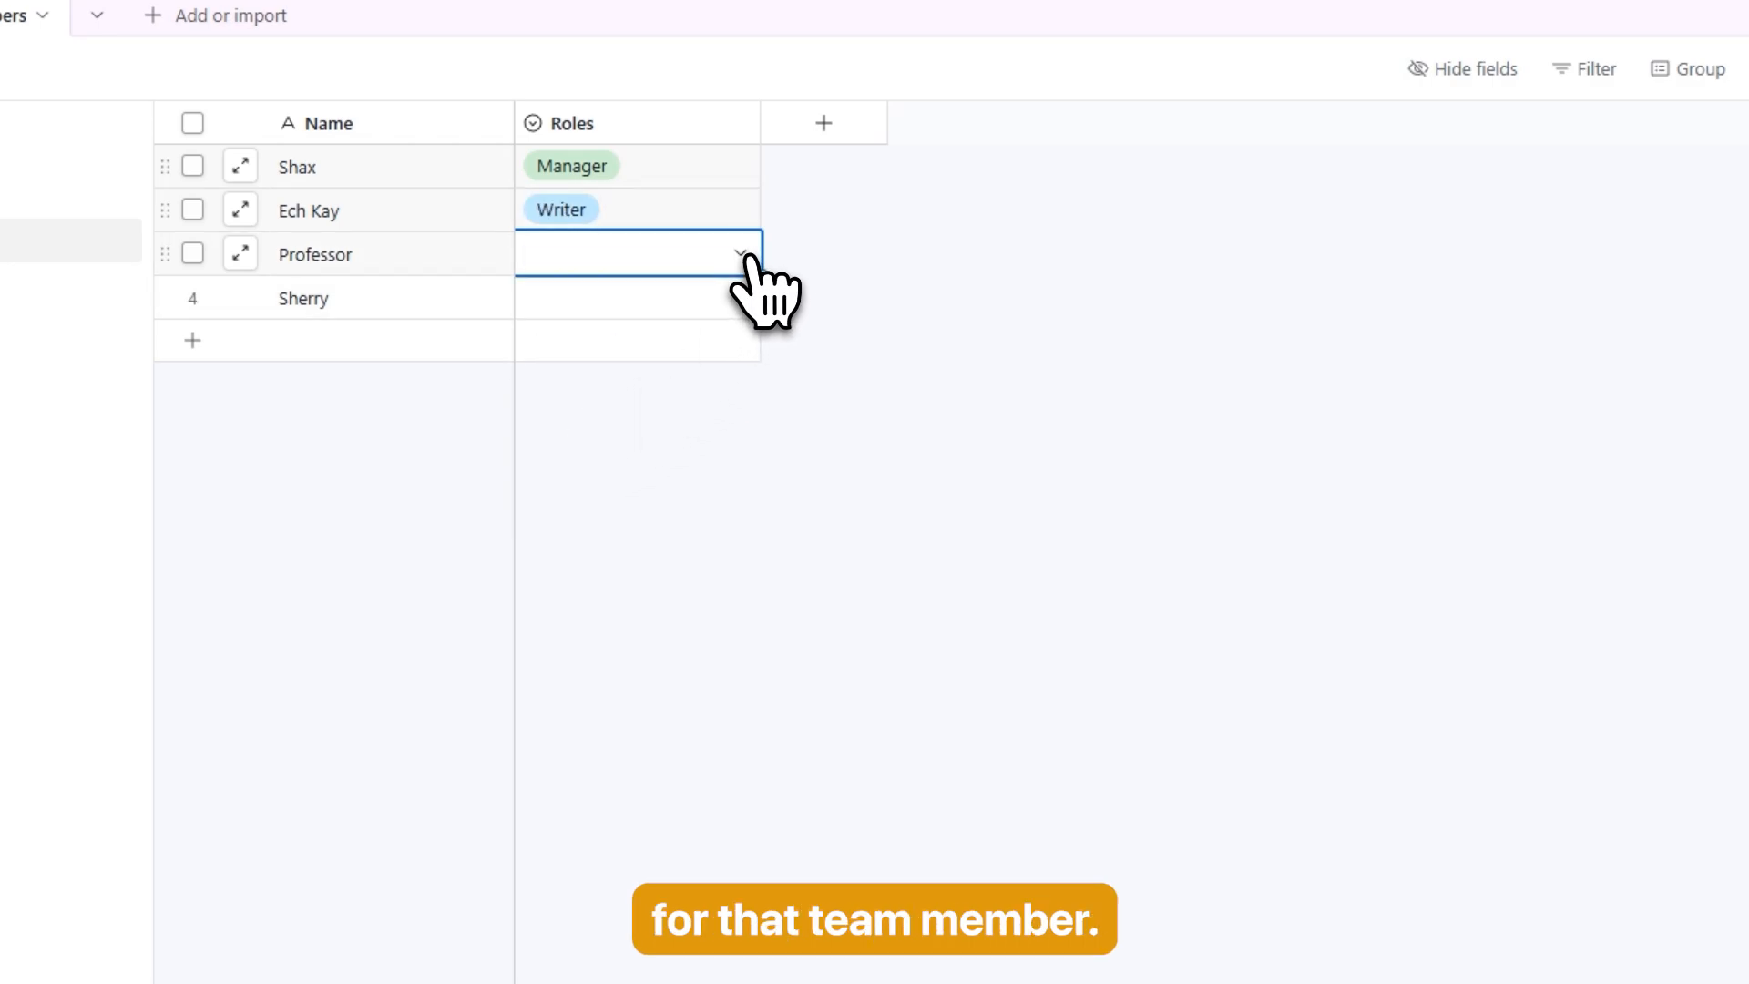
pyautogui.click(743, 255)
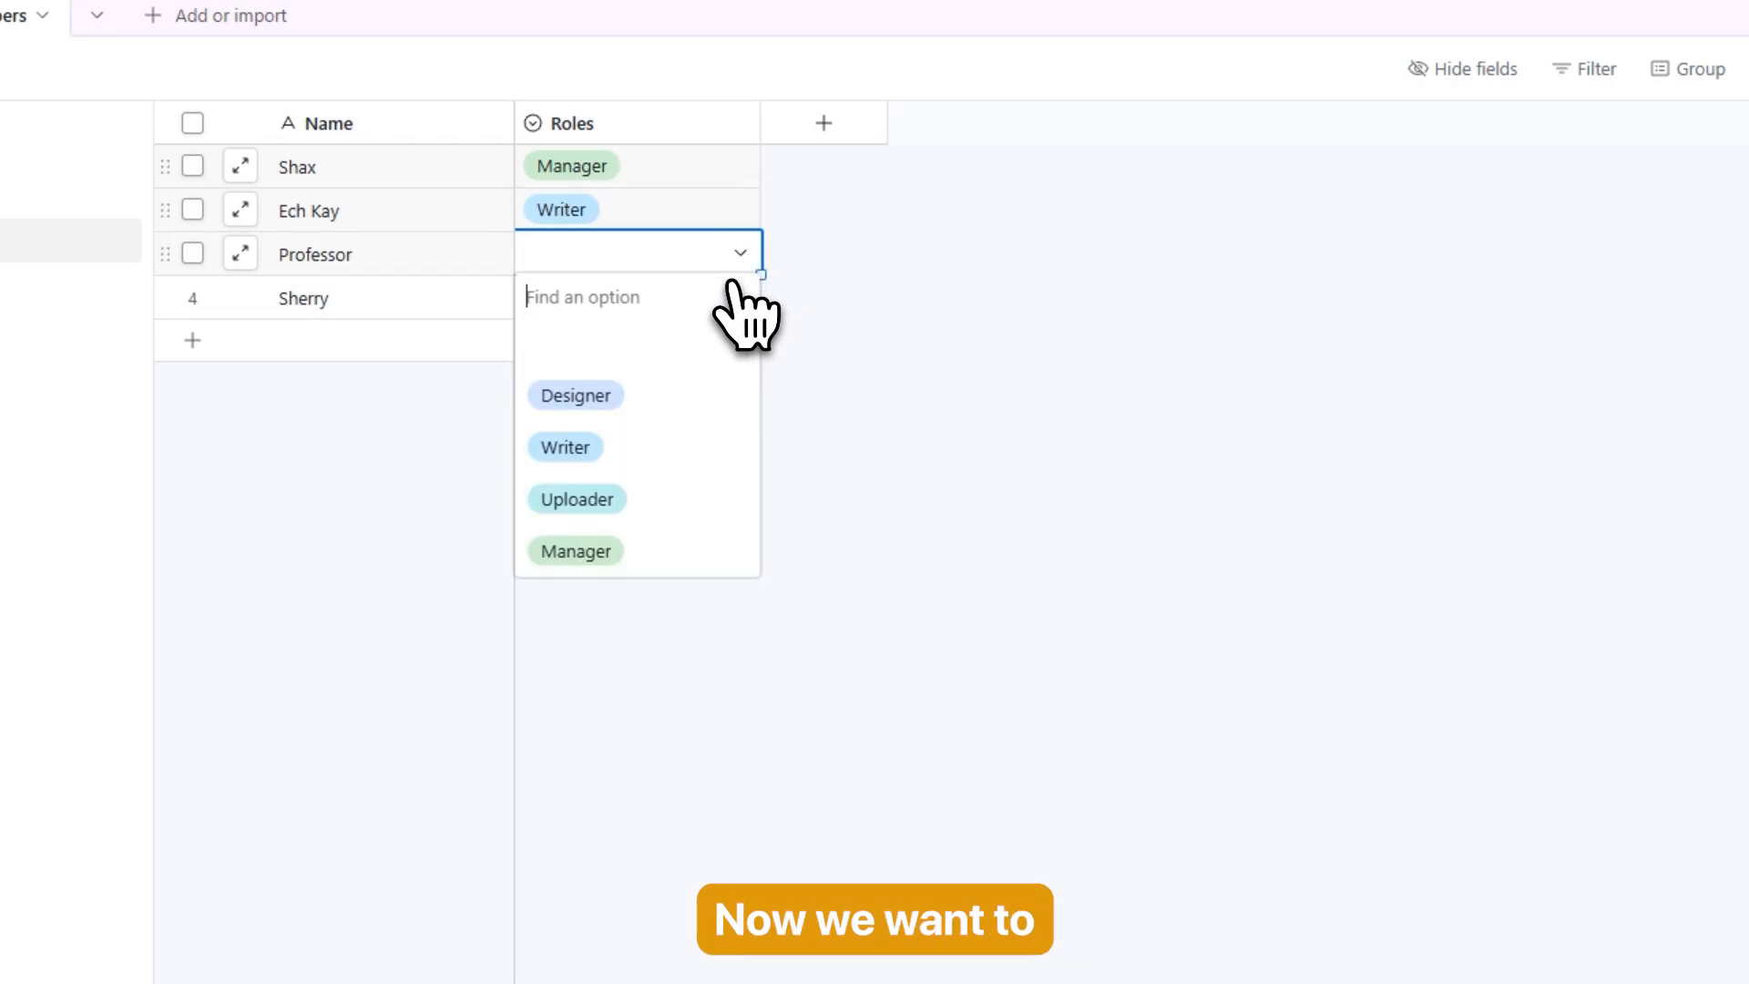
pyautogui.click(635, 396)
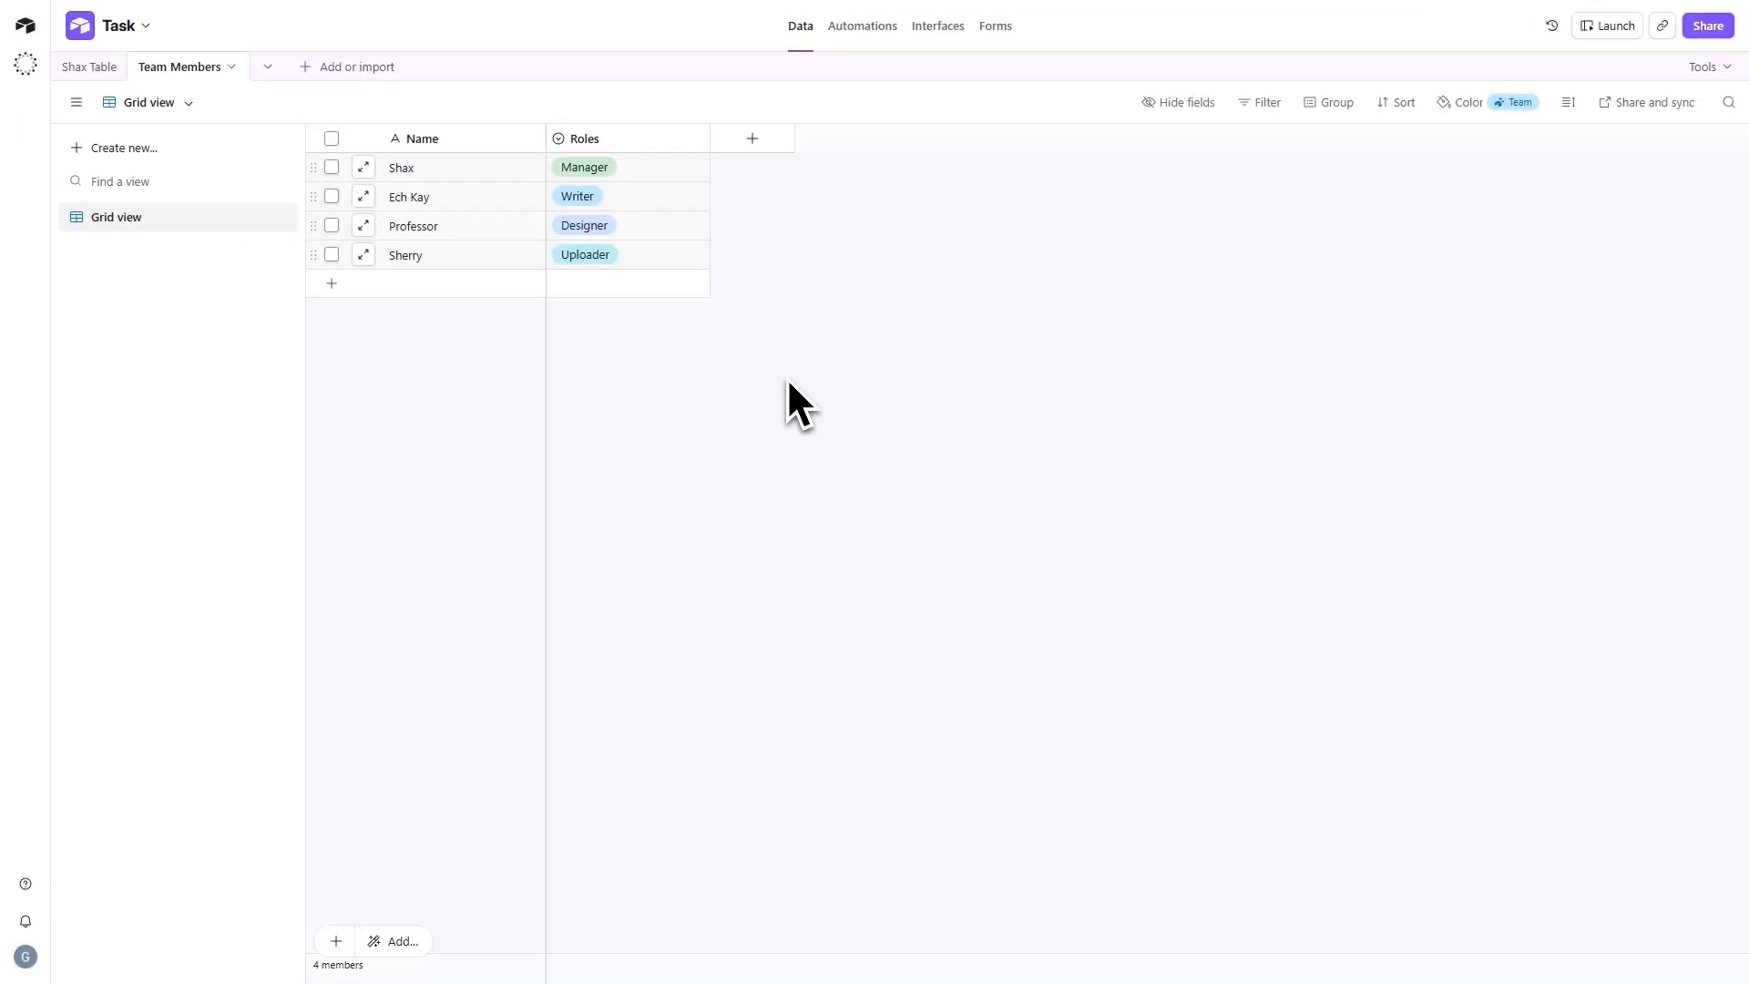
# Step: Add a field named "Team Members" to the task table that links to the Team Members table, with lookups for Name and Roles
pyautogui.click(88, 71)
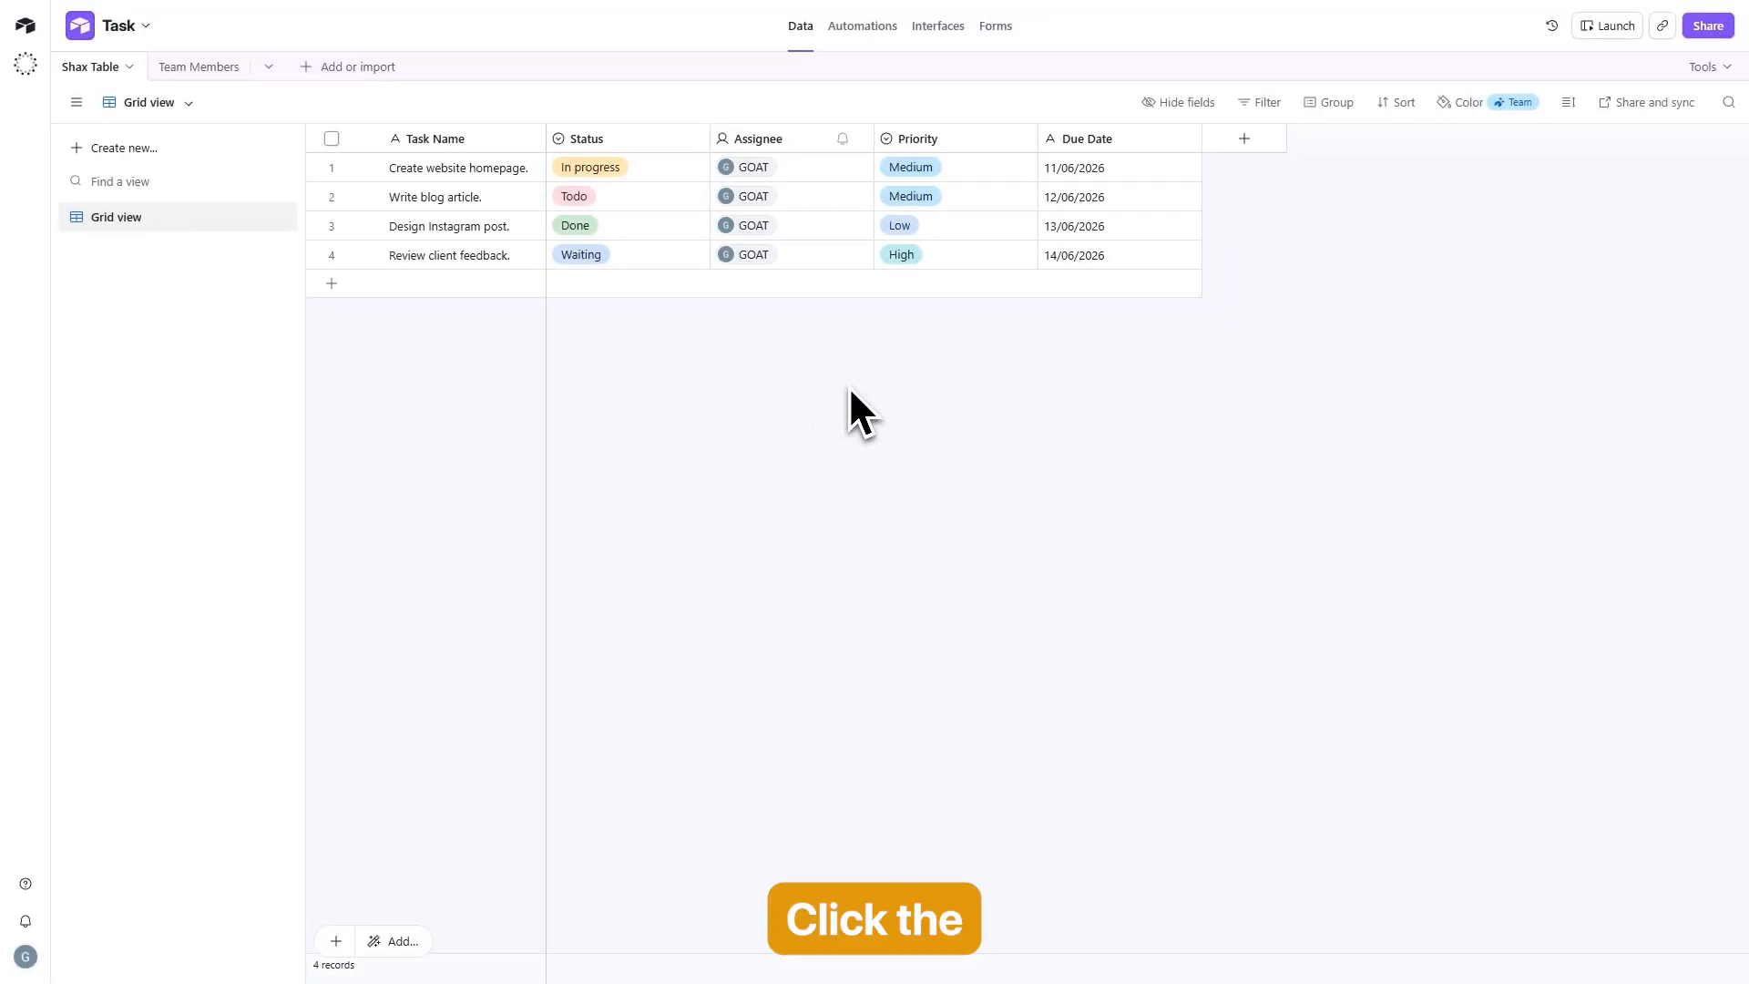
pyautogui.click(1244, 138)
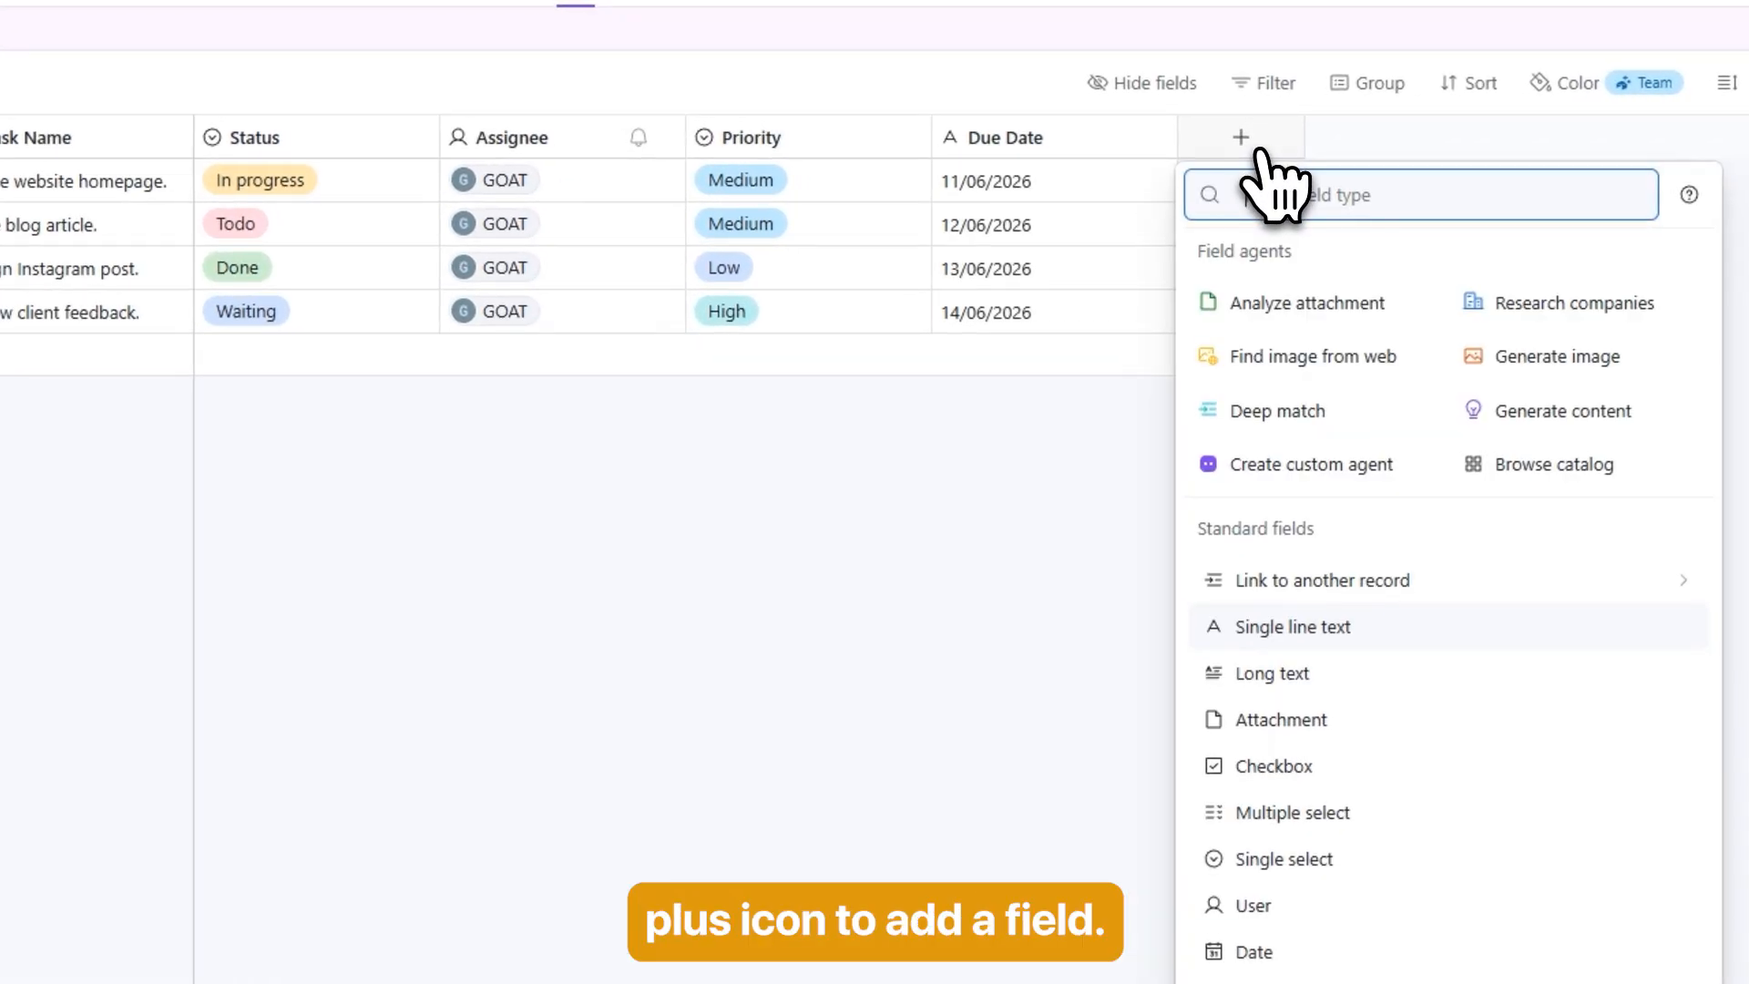
pyautogui.write('lin')
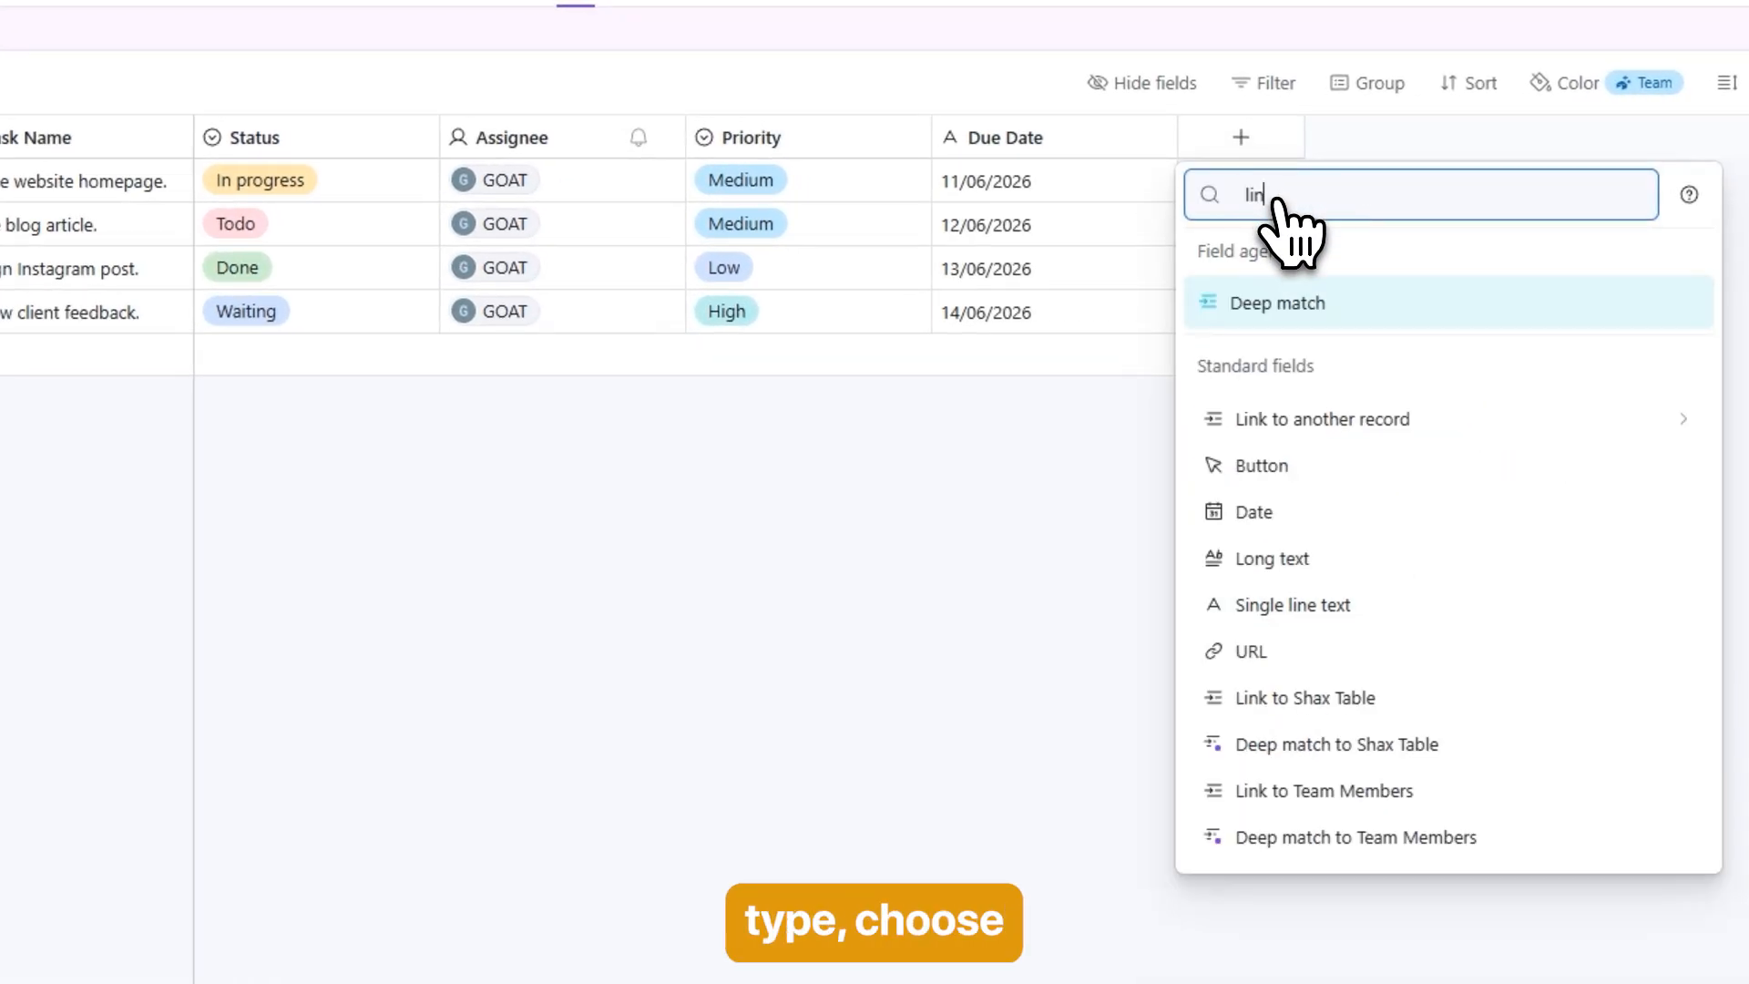
pyautogui.click(1321, 421)
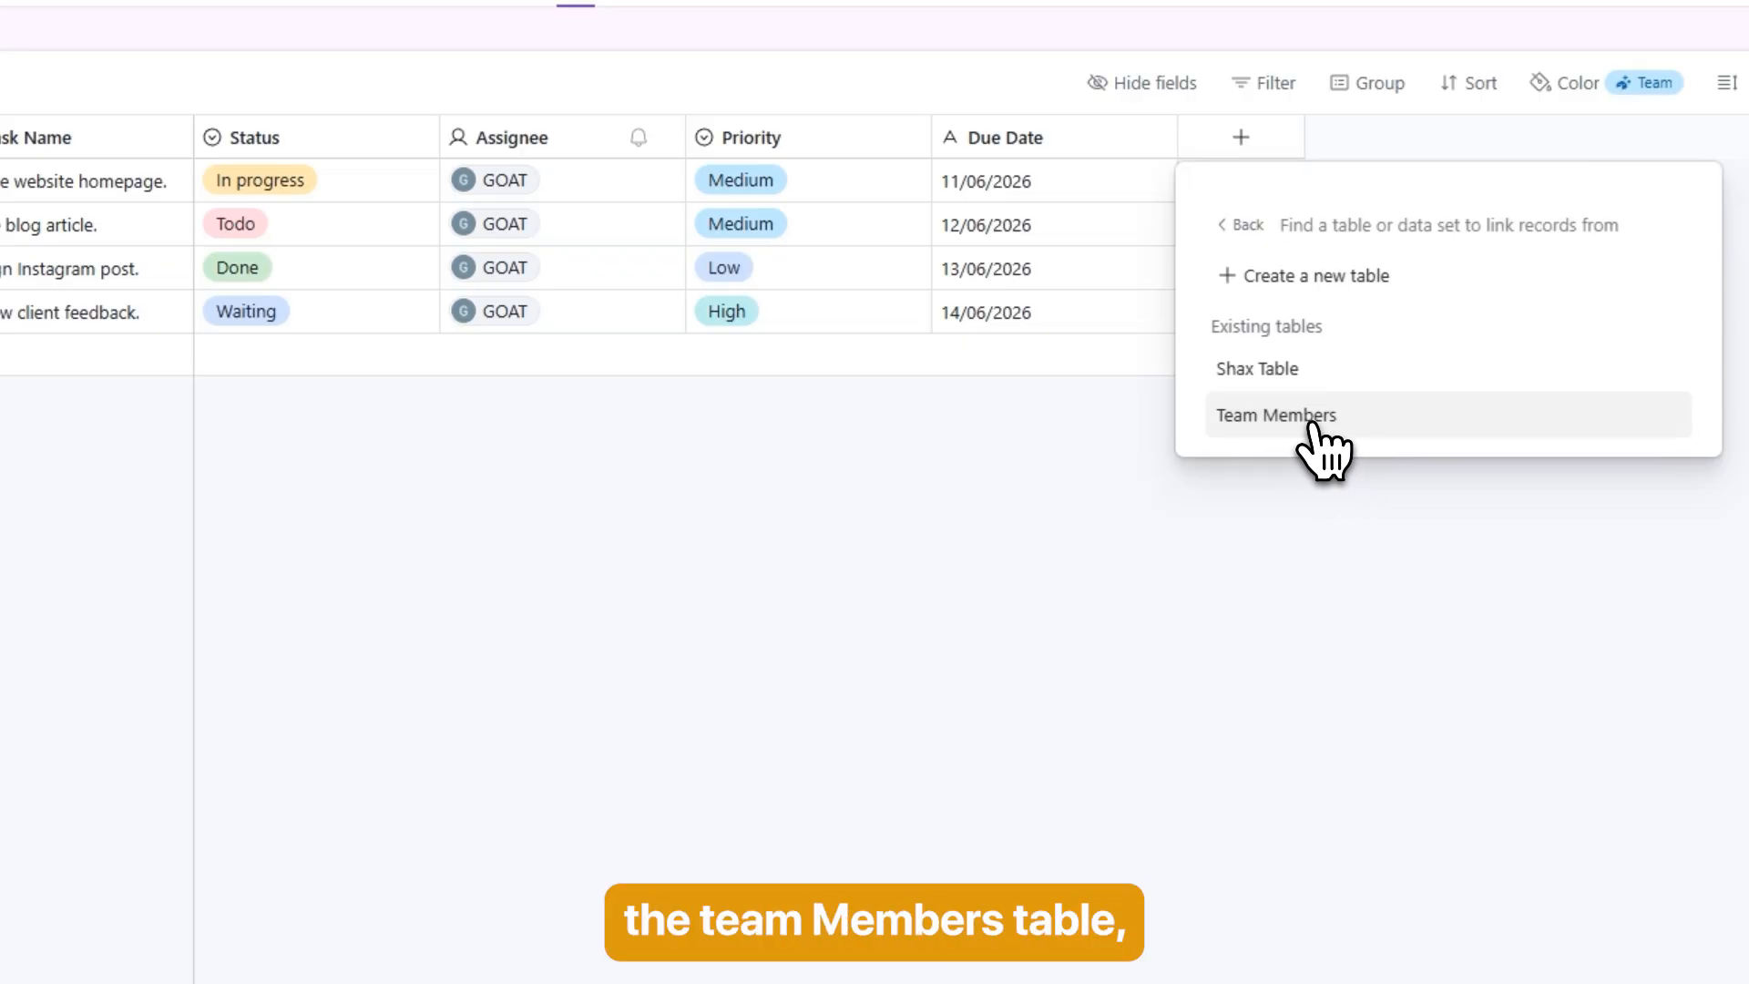
pyautogui.click(1302, 426)
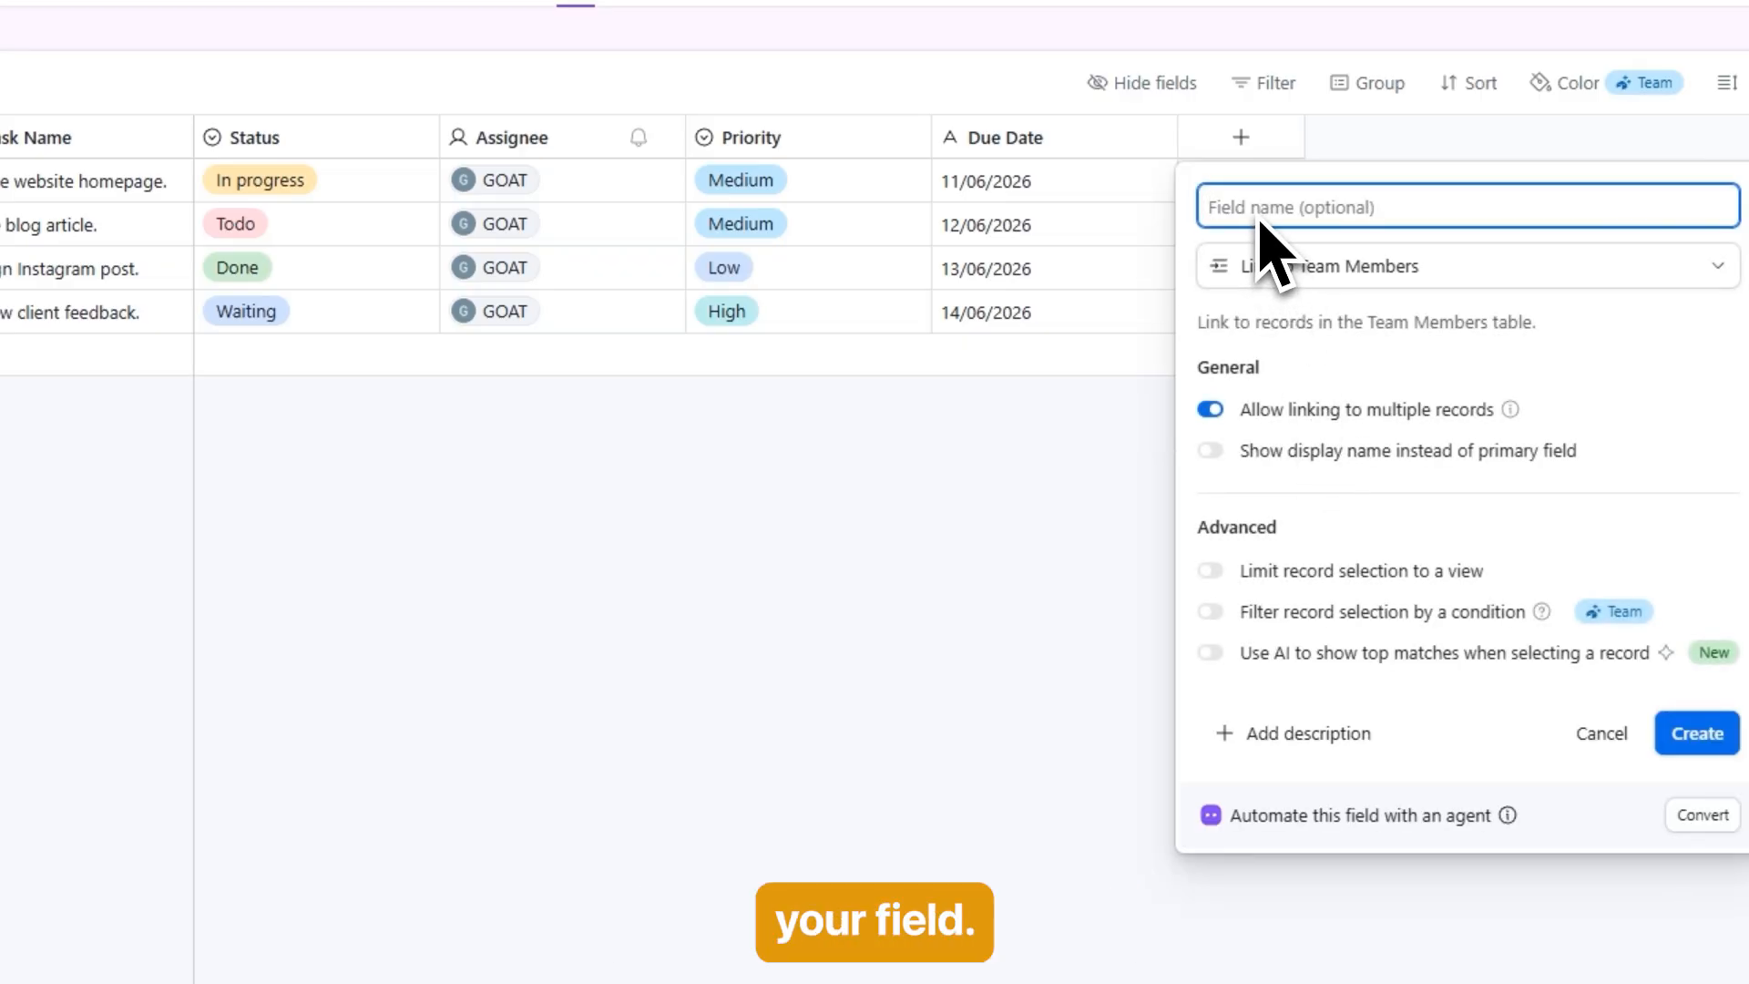
pyautogui.write('Team Members')
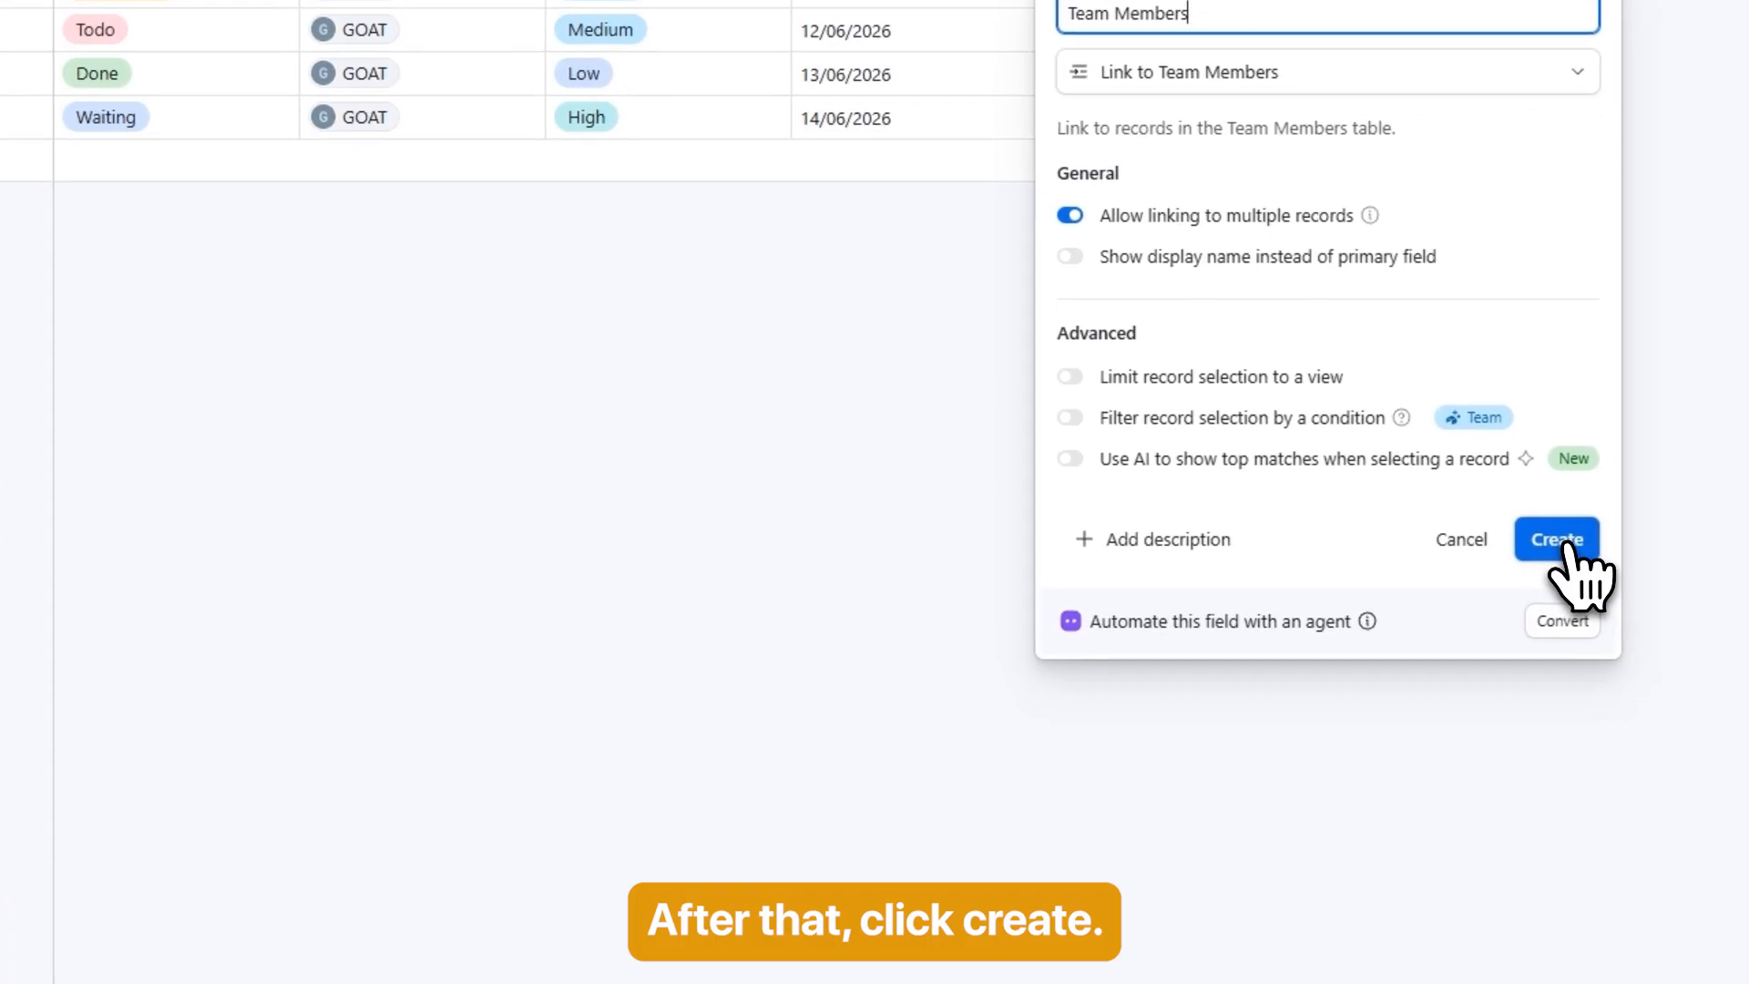
pyautogui.click(1585, 583)
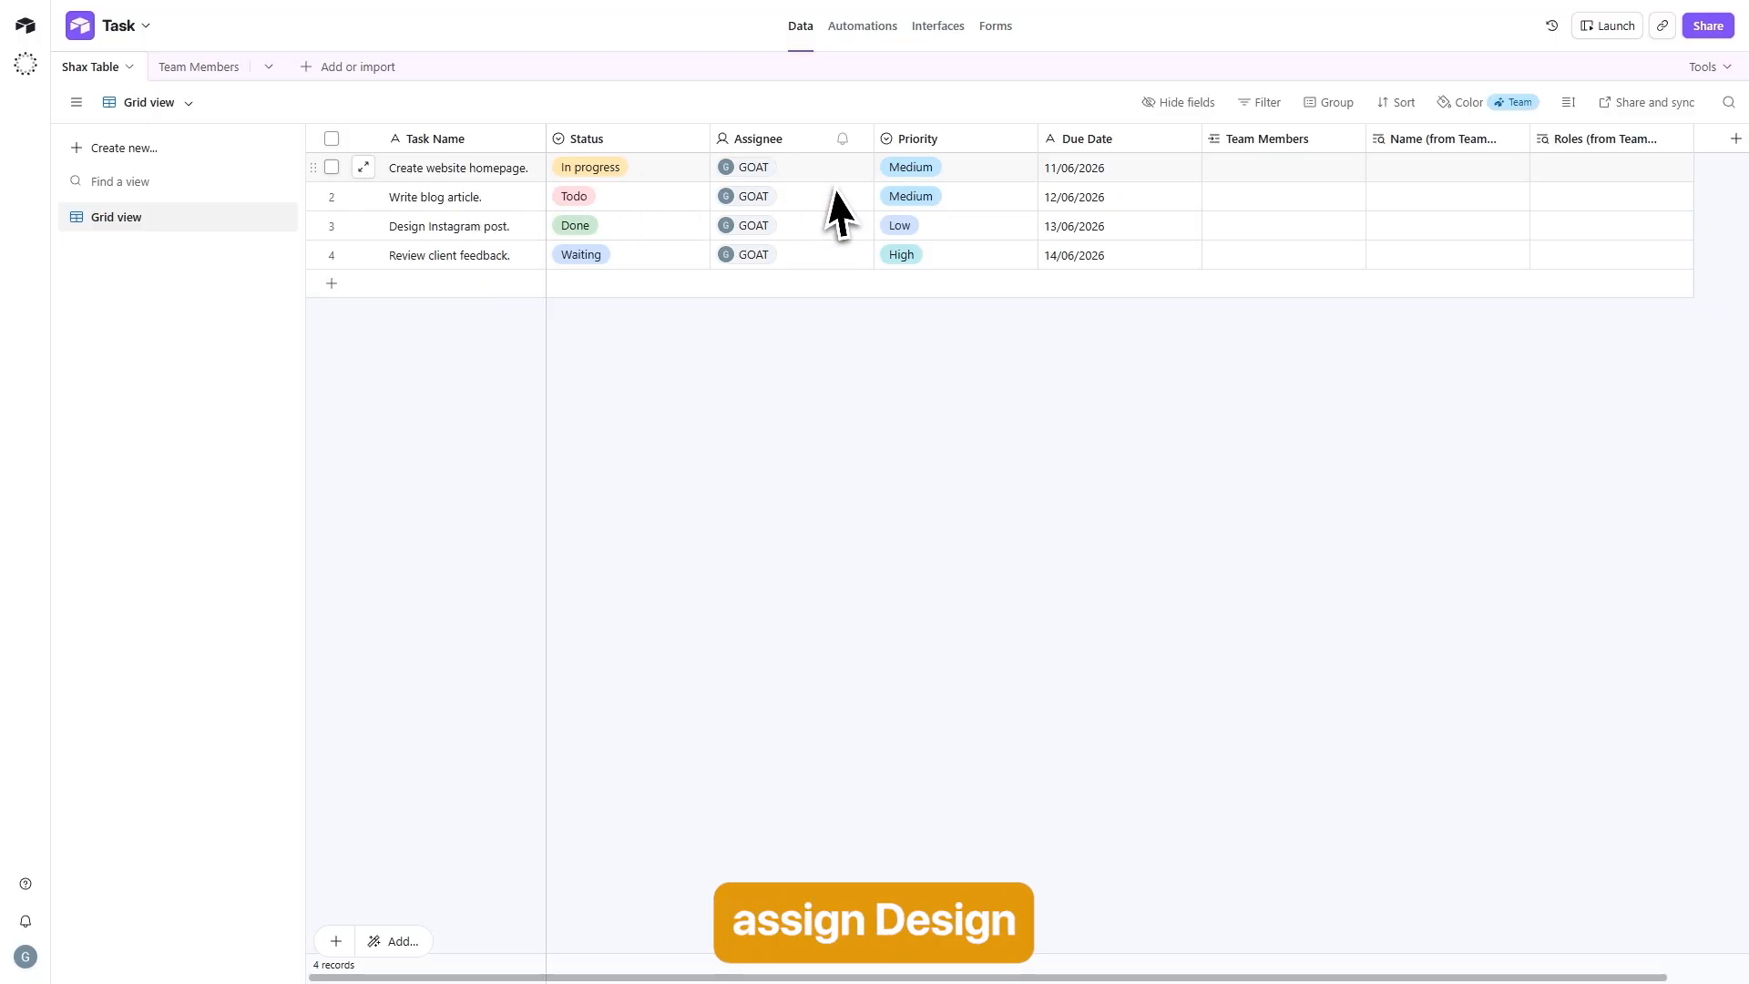
# Step: Link the team member with the Writer role to the first two tasks and the Designer to "Design Instagram post."
pyautogui.click(1253, 169)
pyautogui.click(1218, 168)
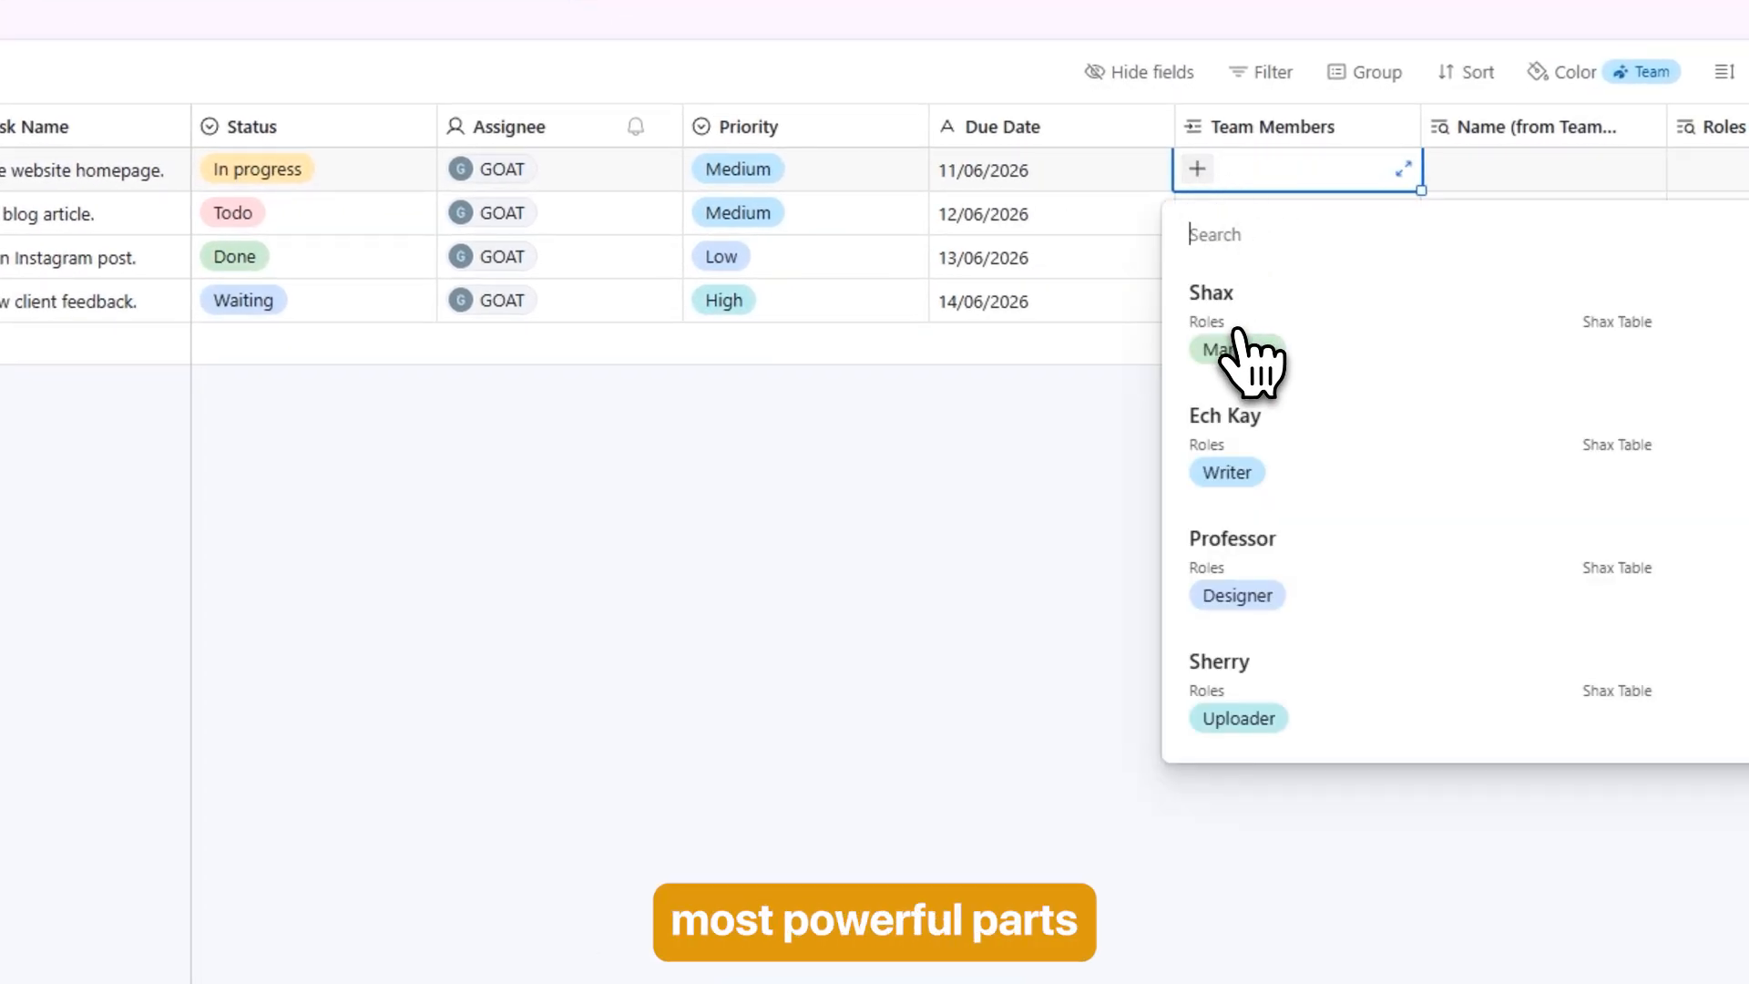
pyautogui.click(1224, 460)
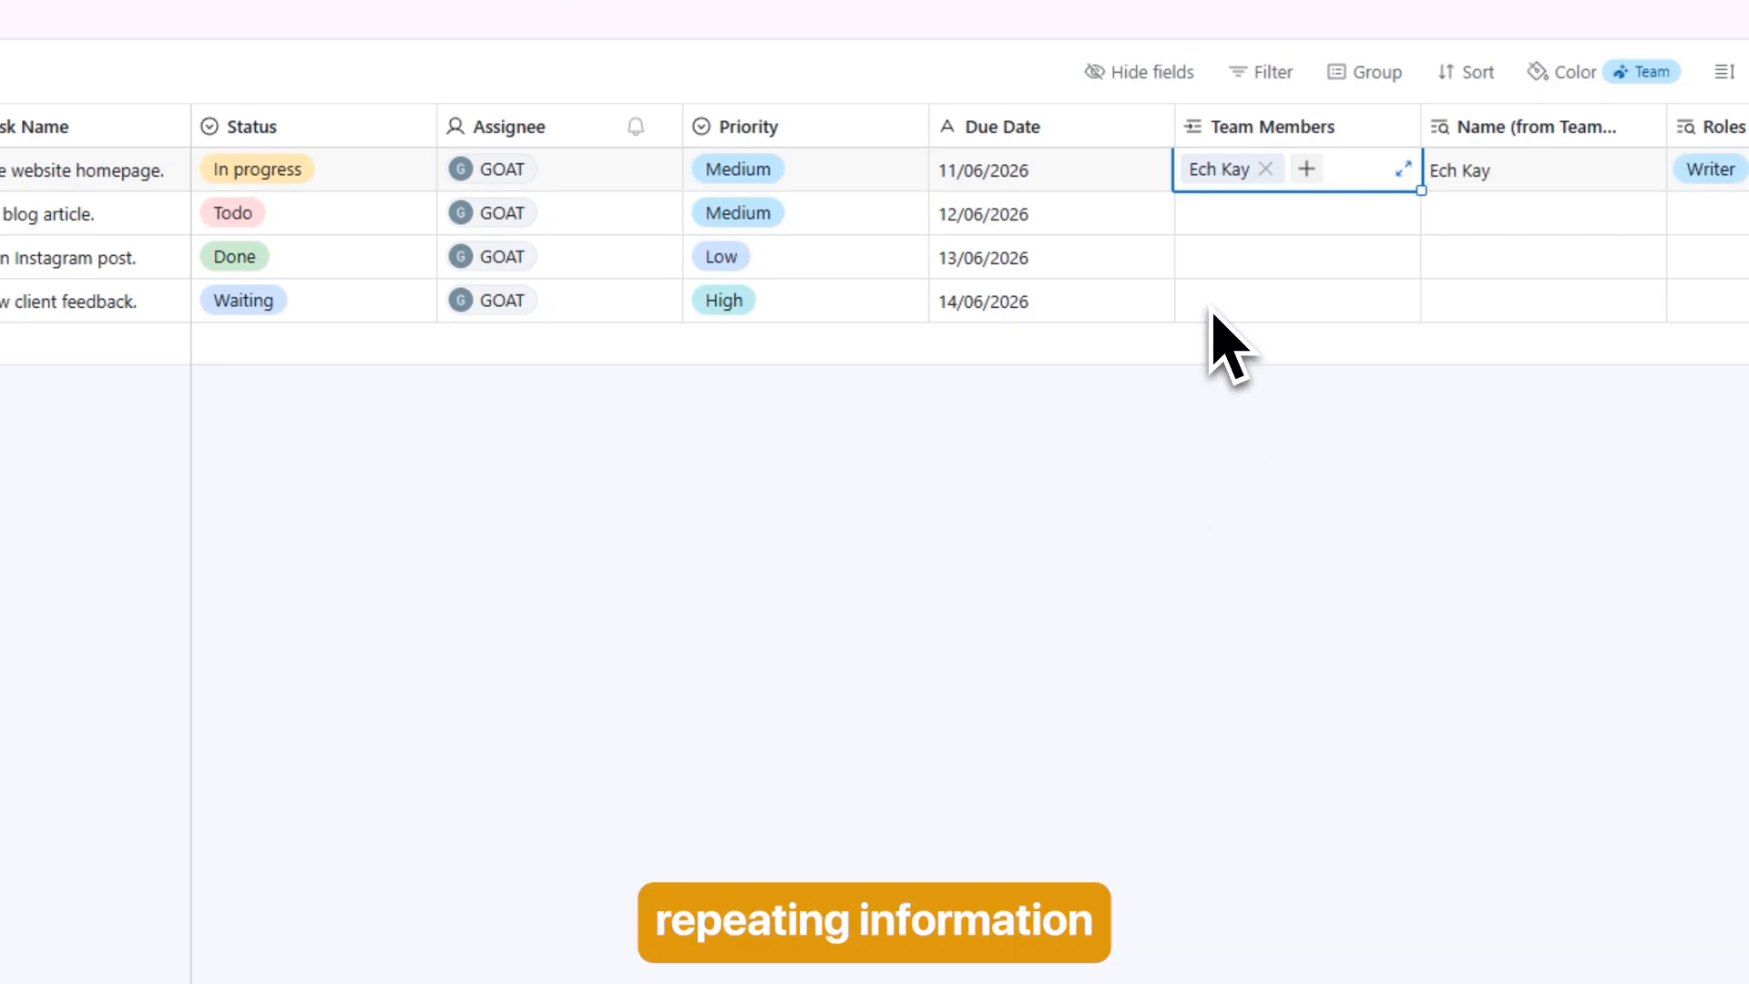
pyautogui.click(1215, 225)
pyautogui.click(1214, 228)
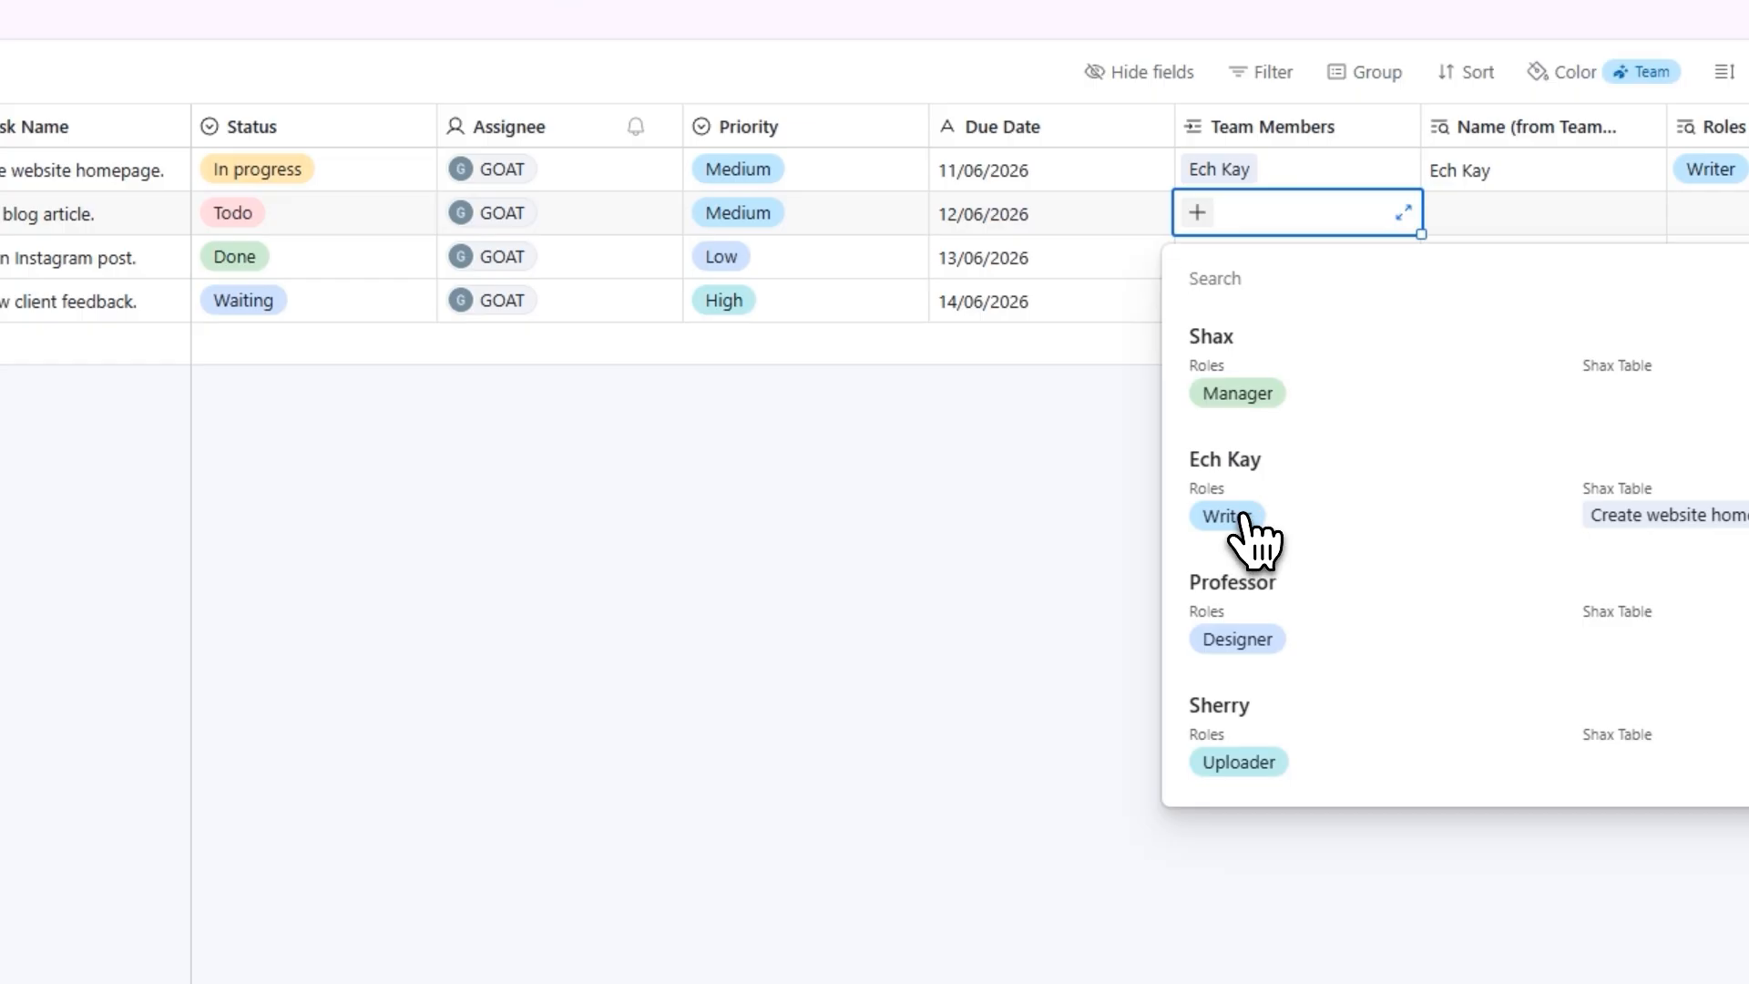
pyautogui.click(1244, 517)
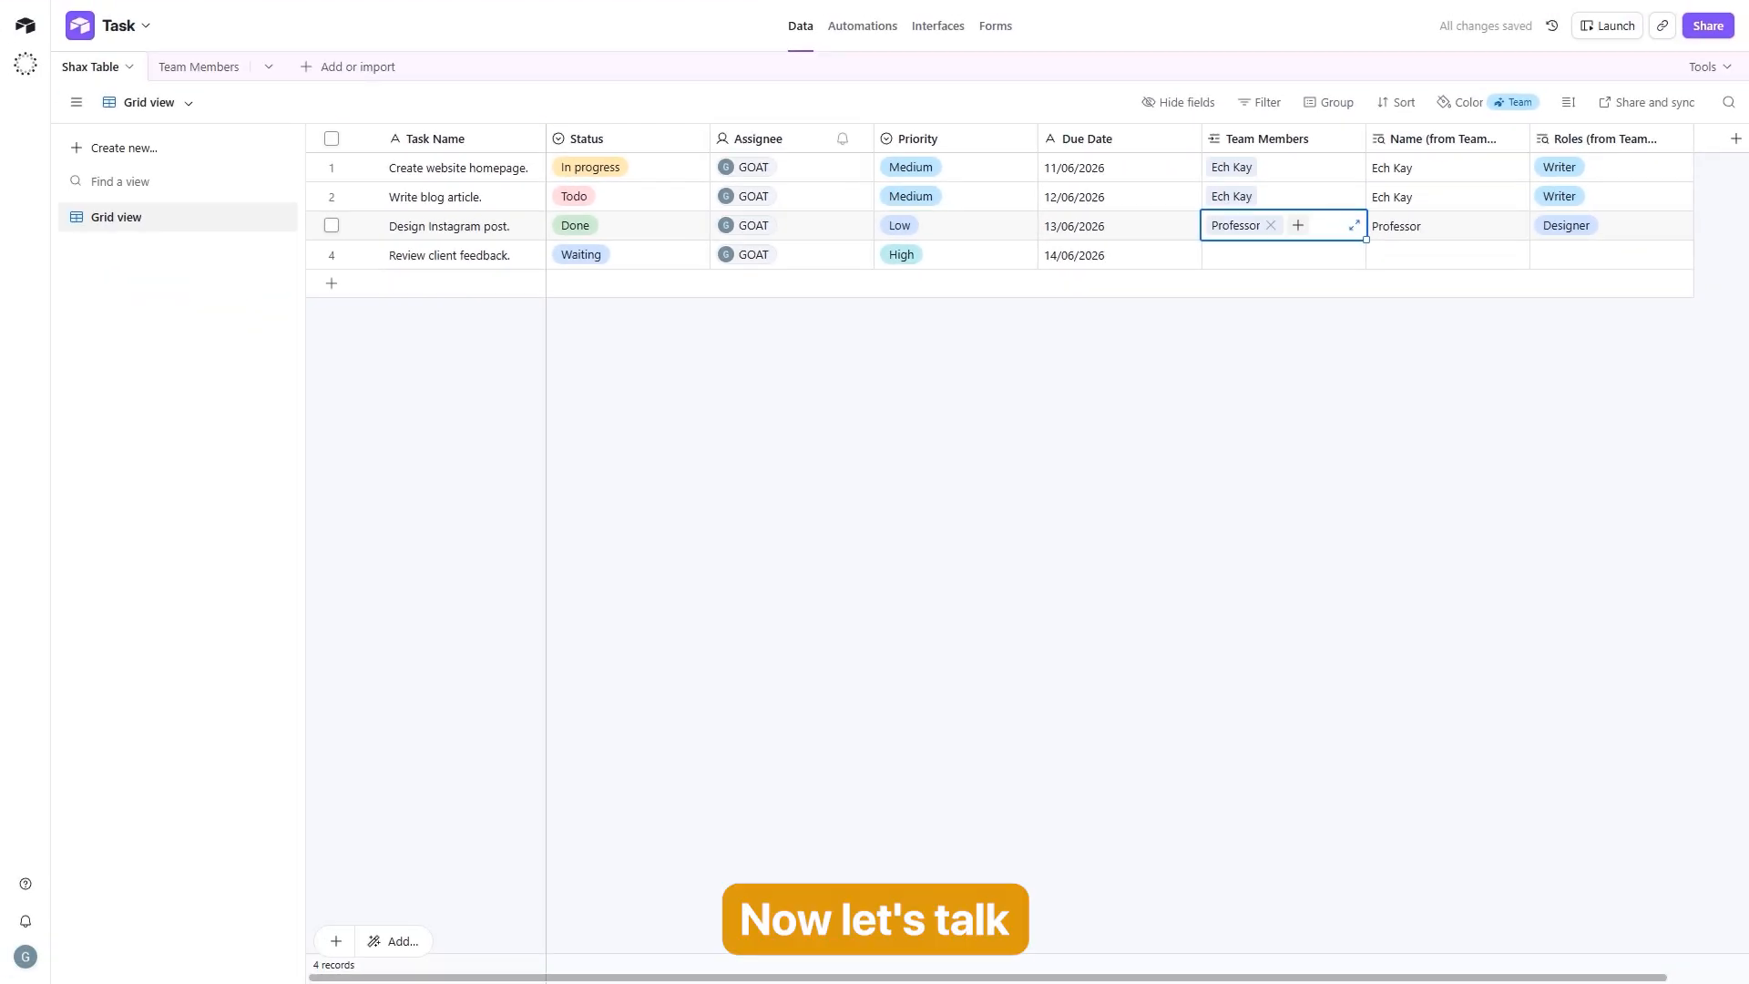
pyautogui.click(1239, 504)
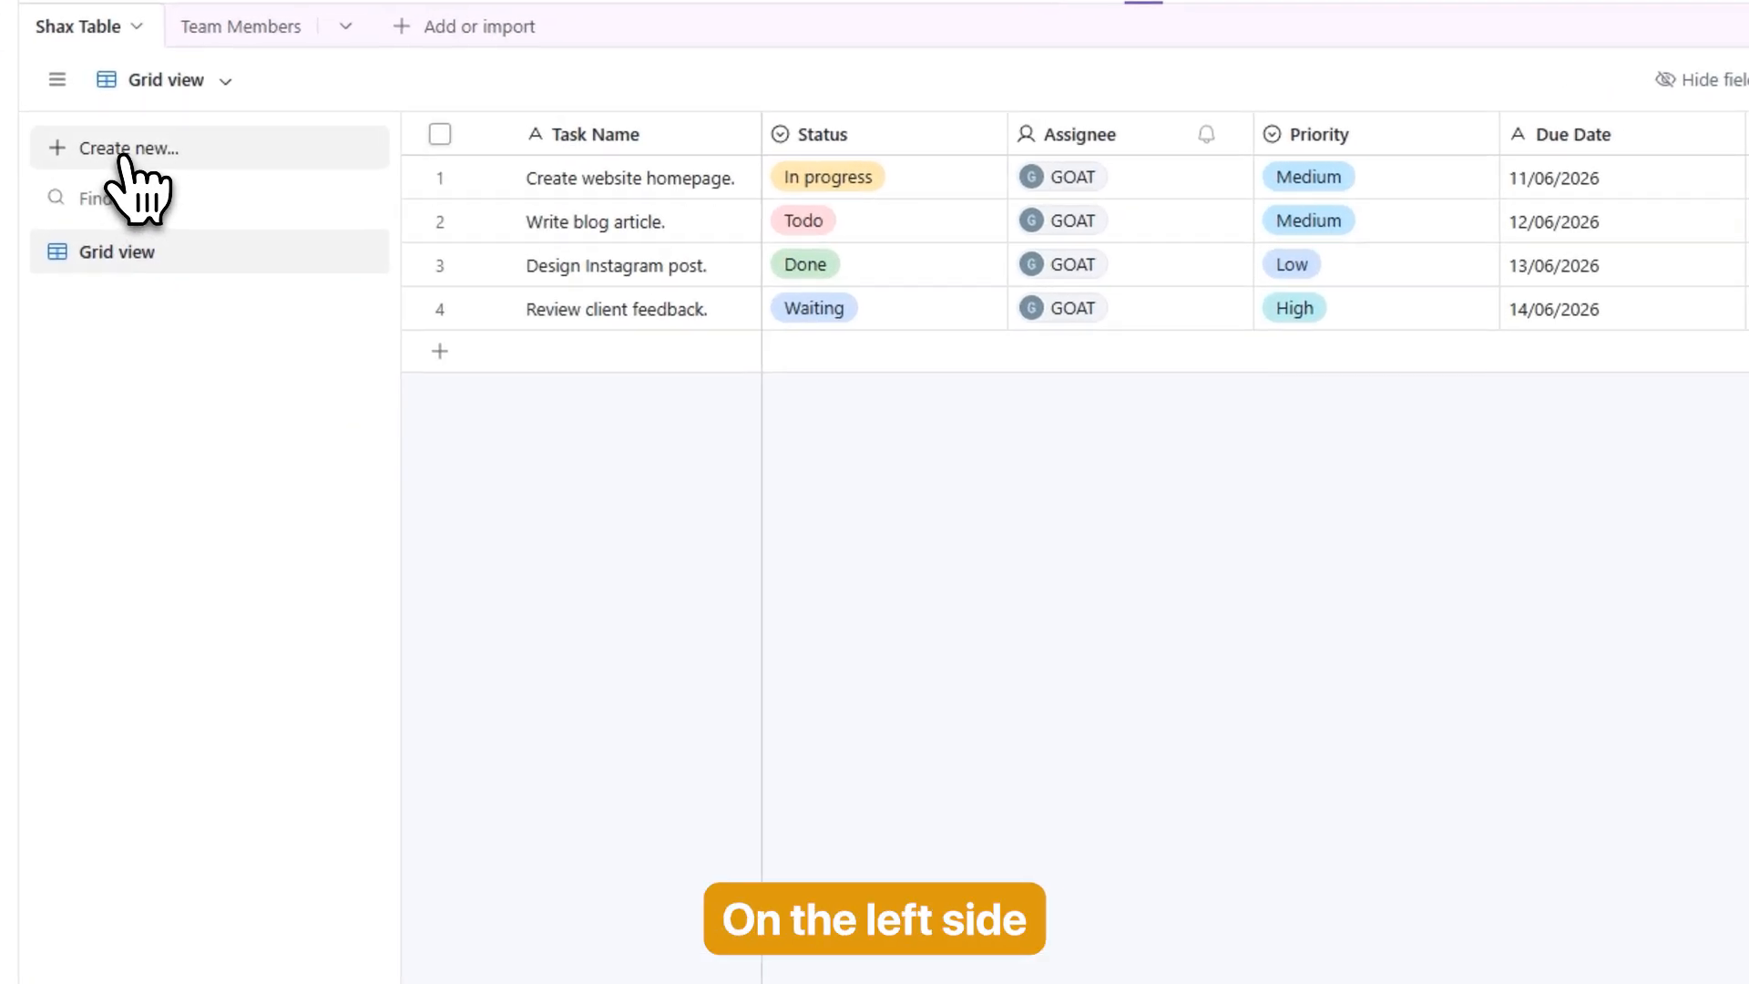
# Step: Create a collaborative Kanban view stacked by Status and move the "Create website homepage." card to the Done stack
pyautogui.click(124, 151)
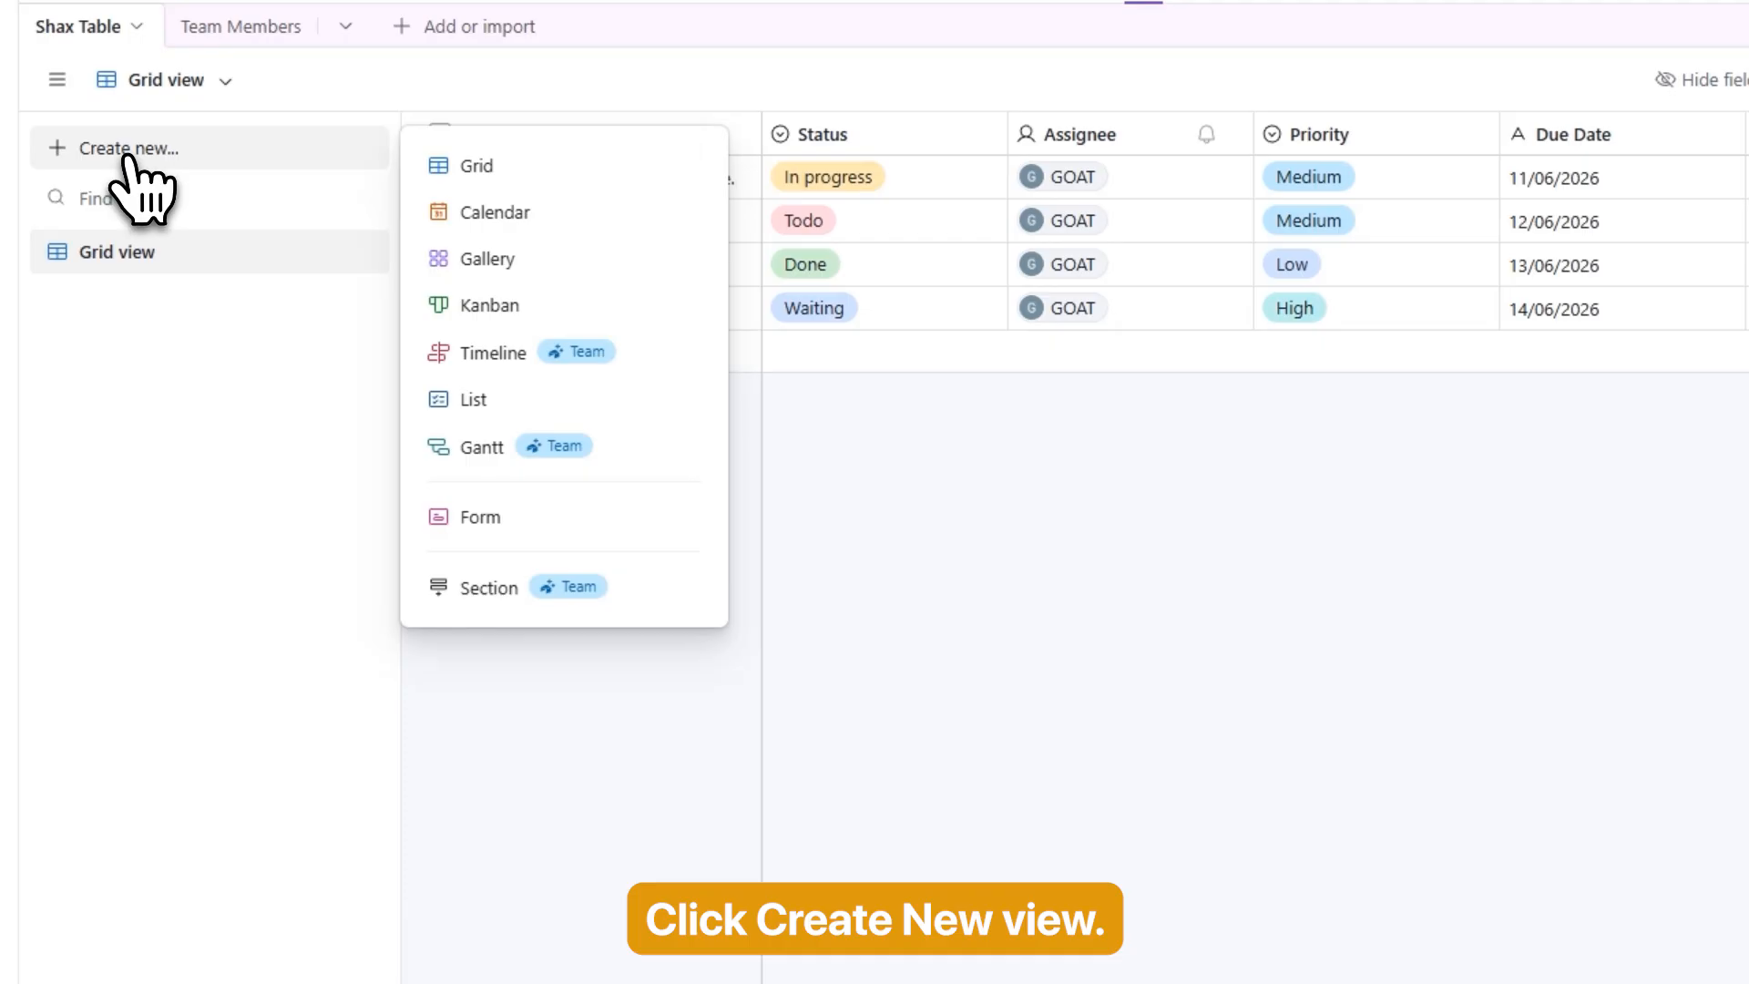
pyautogui.click(492, 306)
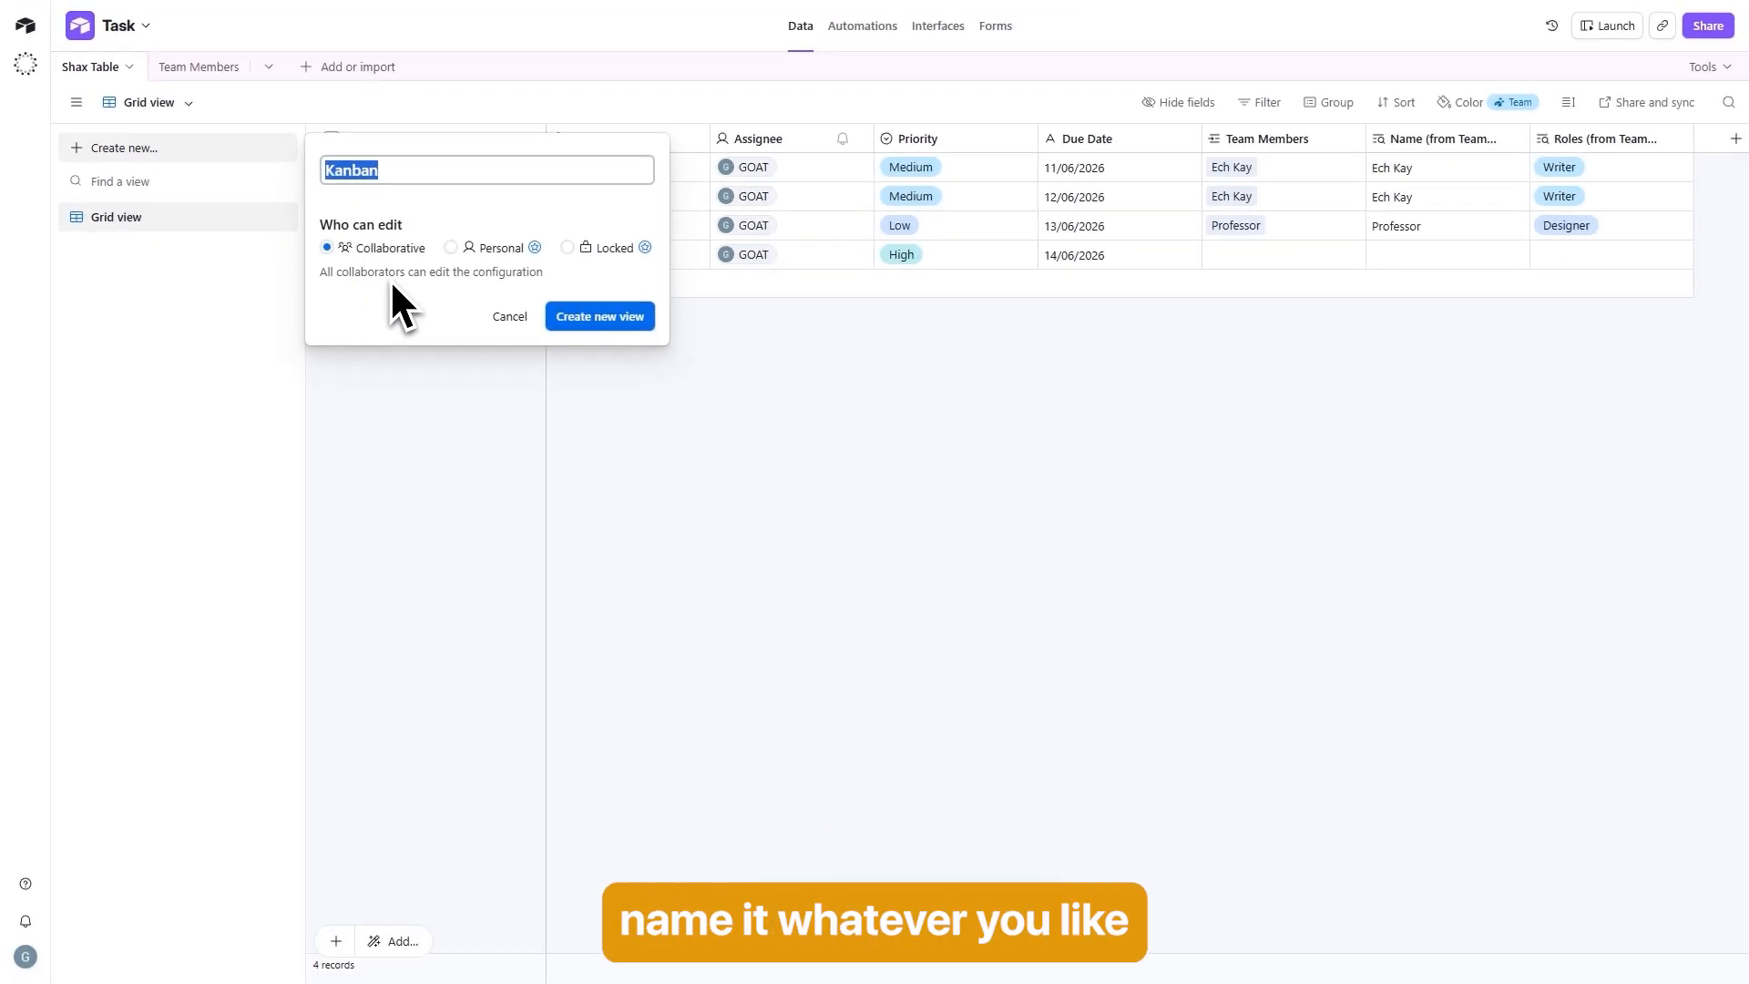
pyautogui.click(616, 319)
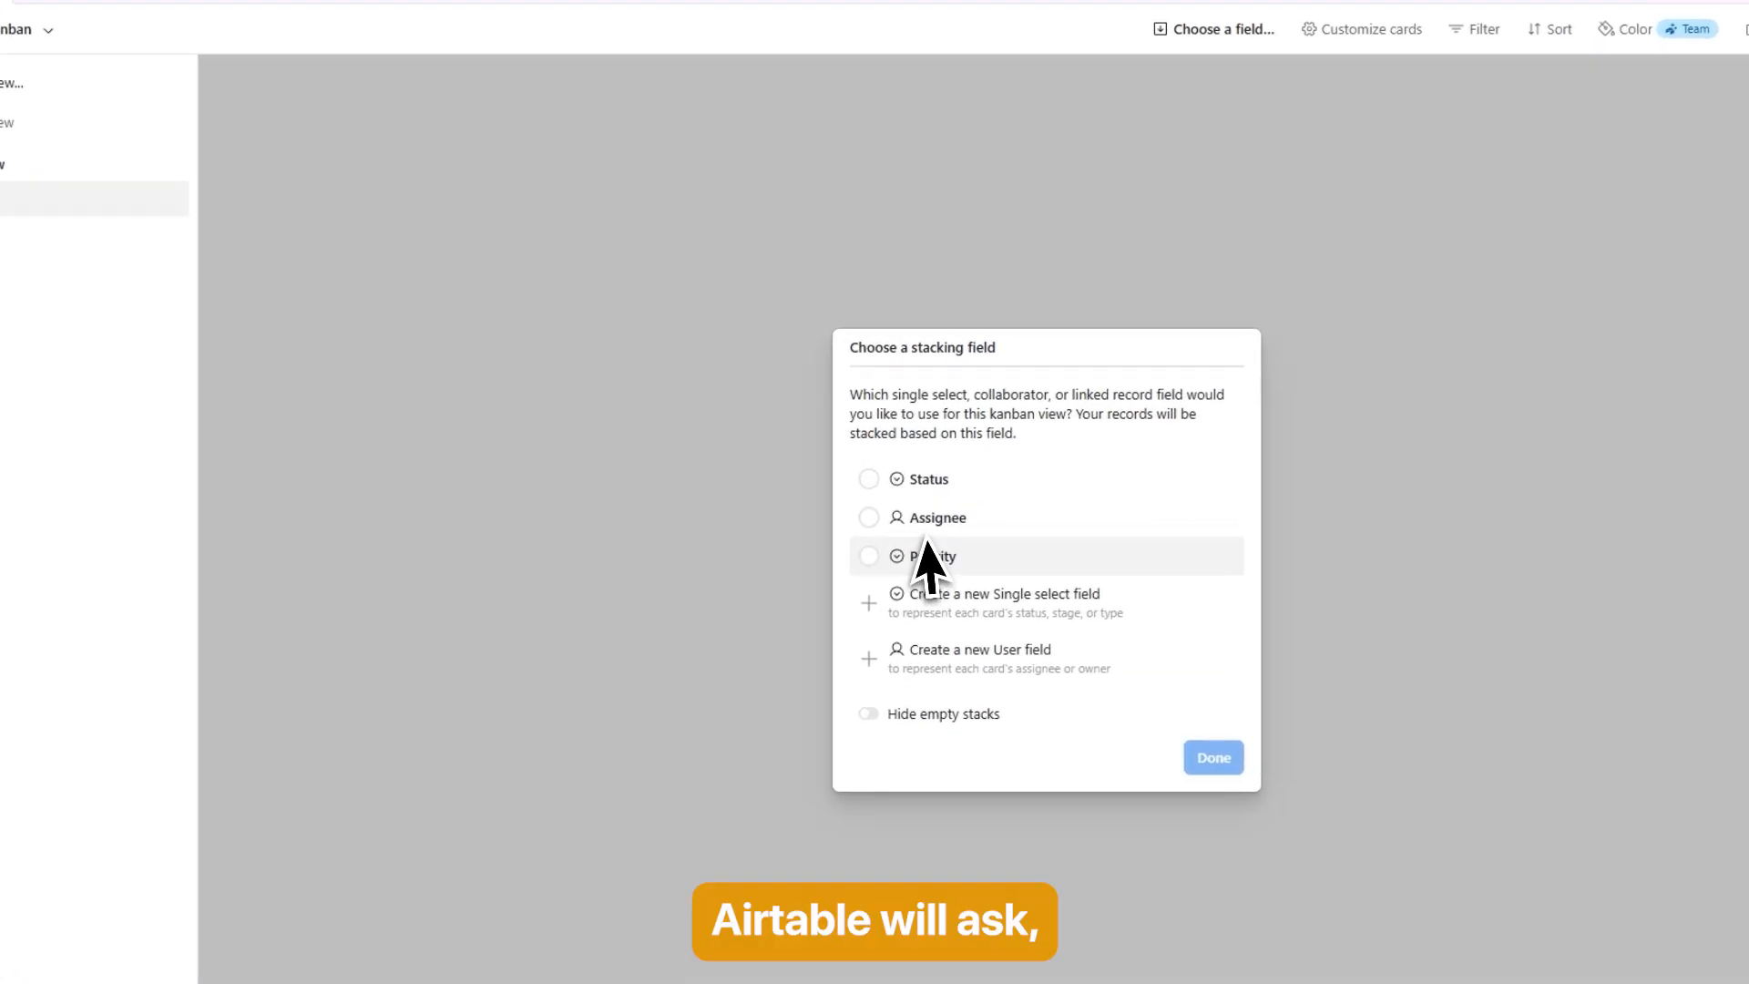
pyautogui.click(921, 486)
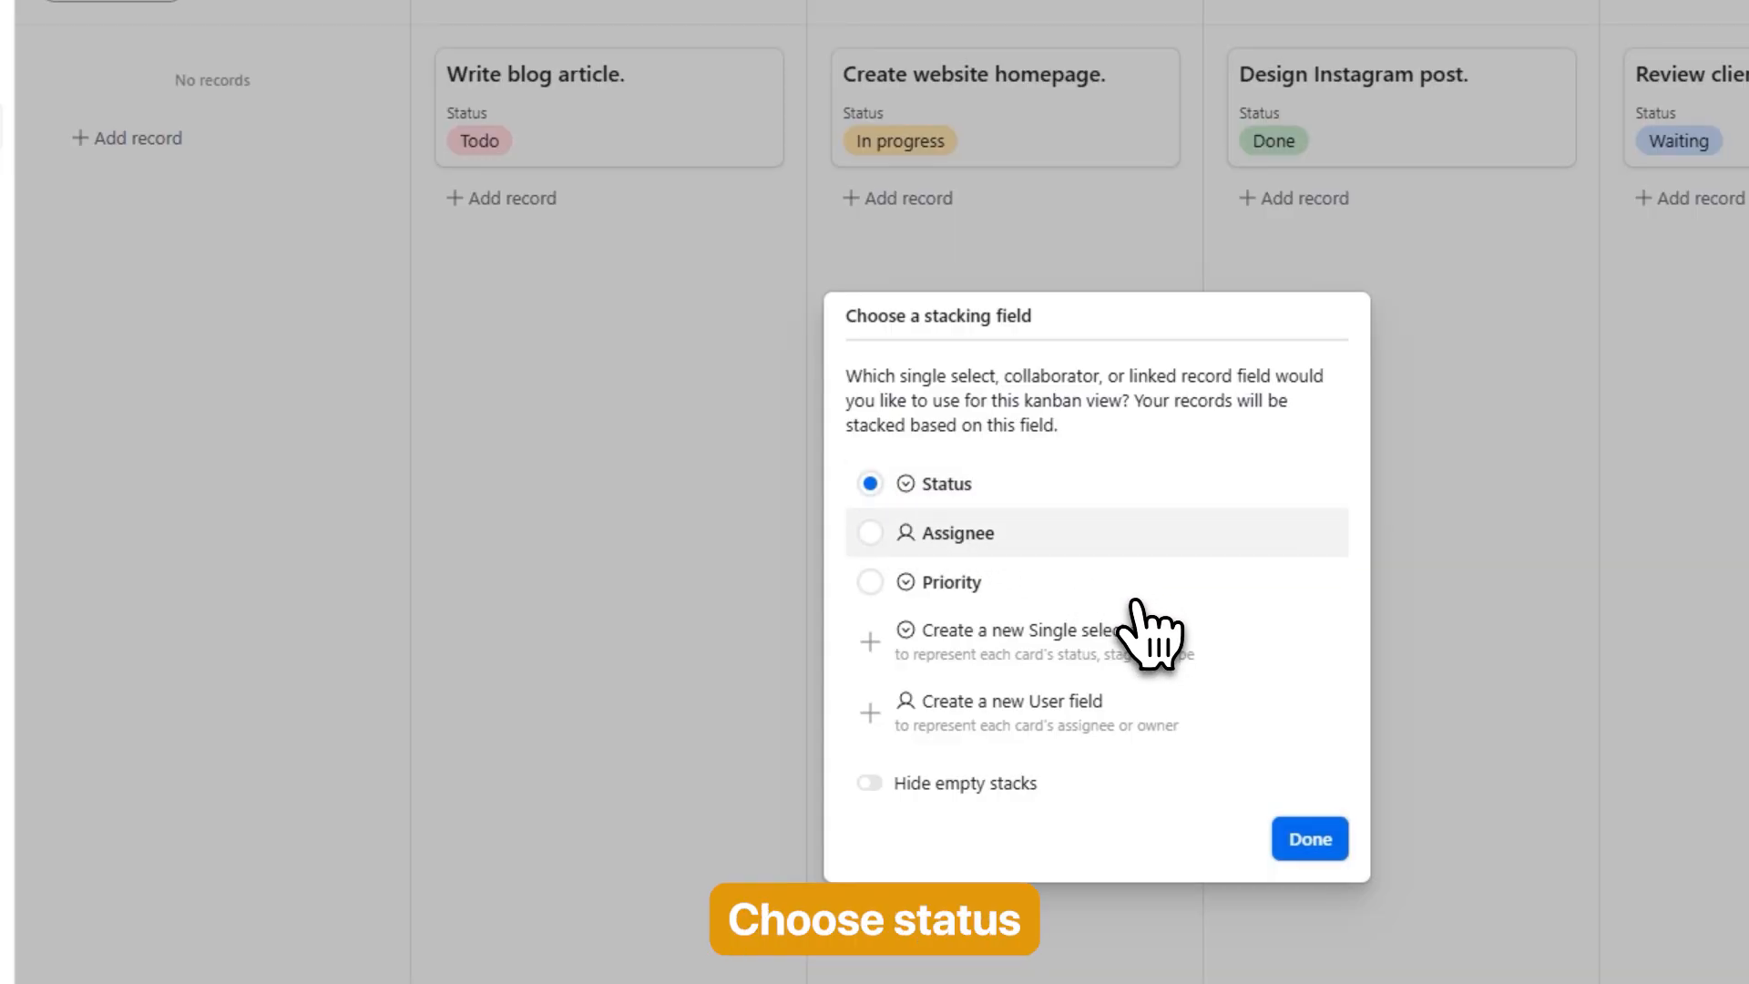
pyautogui.click(1335, 859)
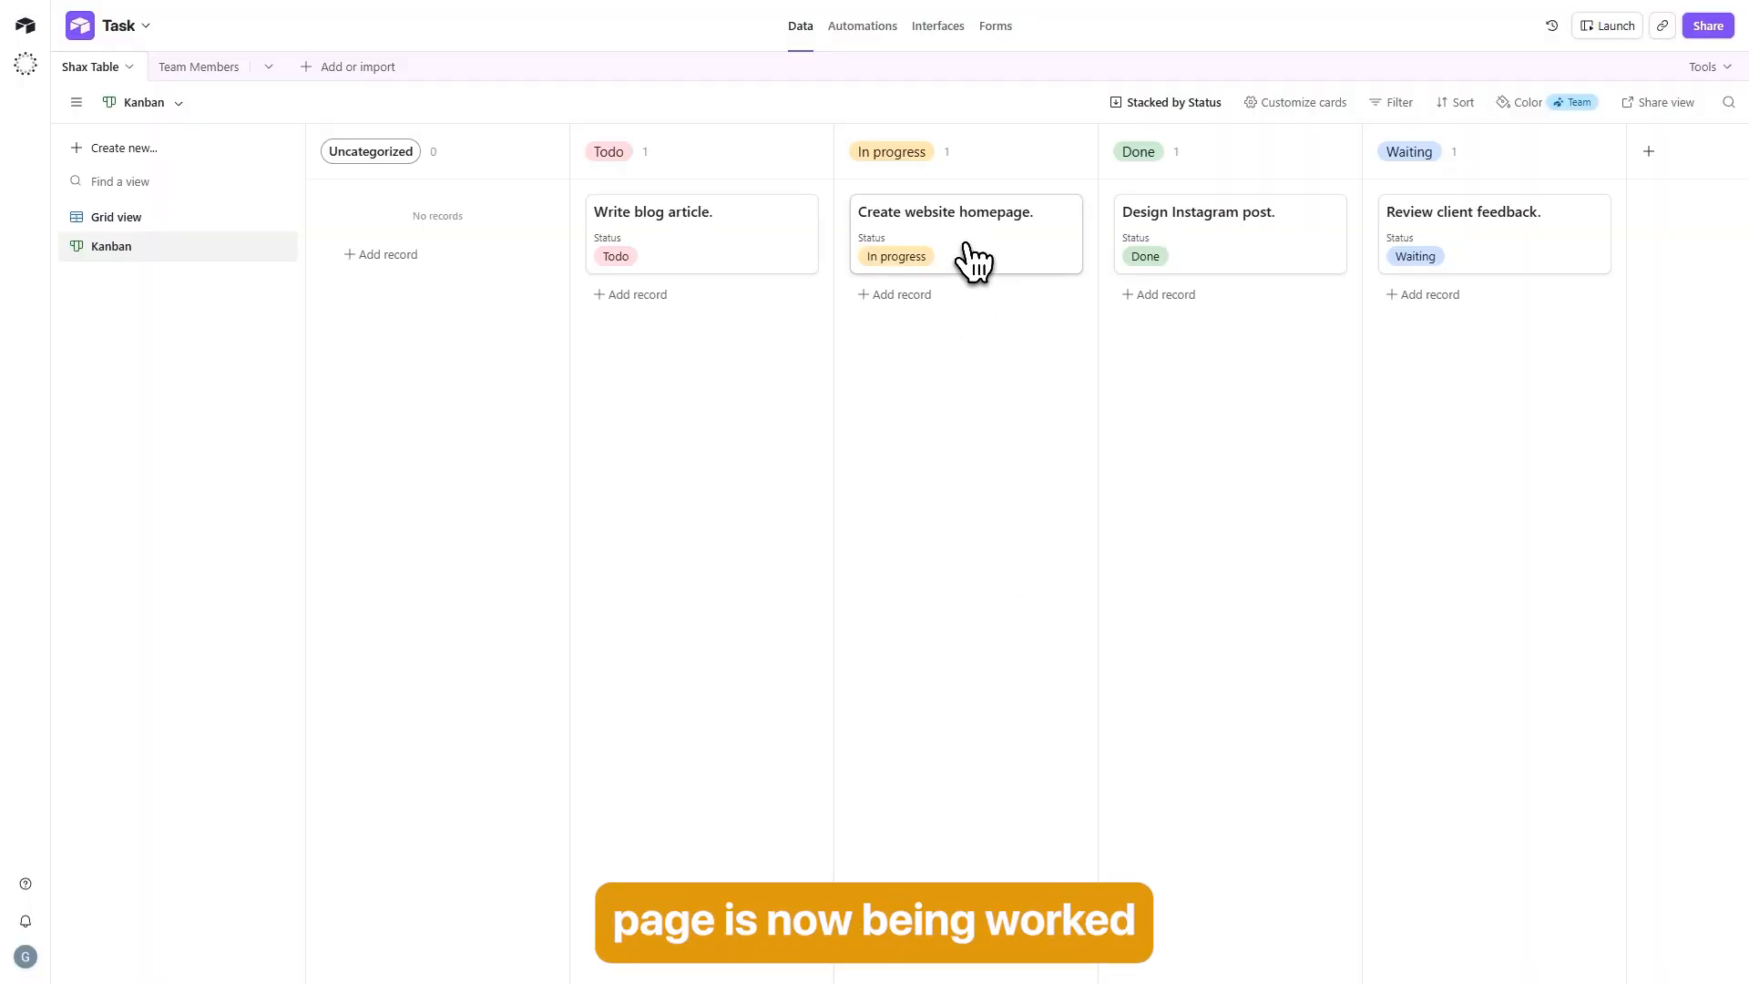
pyautogui.moveTo(973, 263); pyautogui.dragTo(1235, 387)
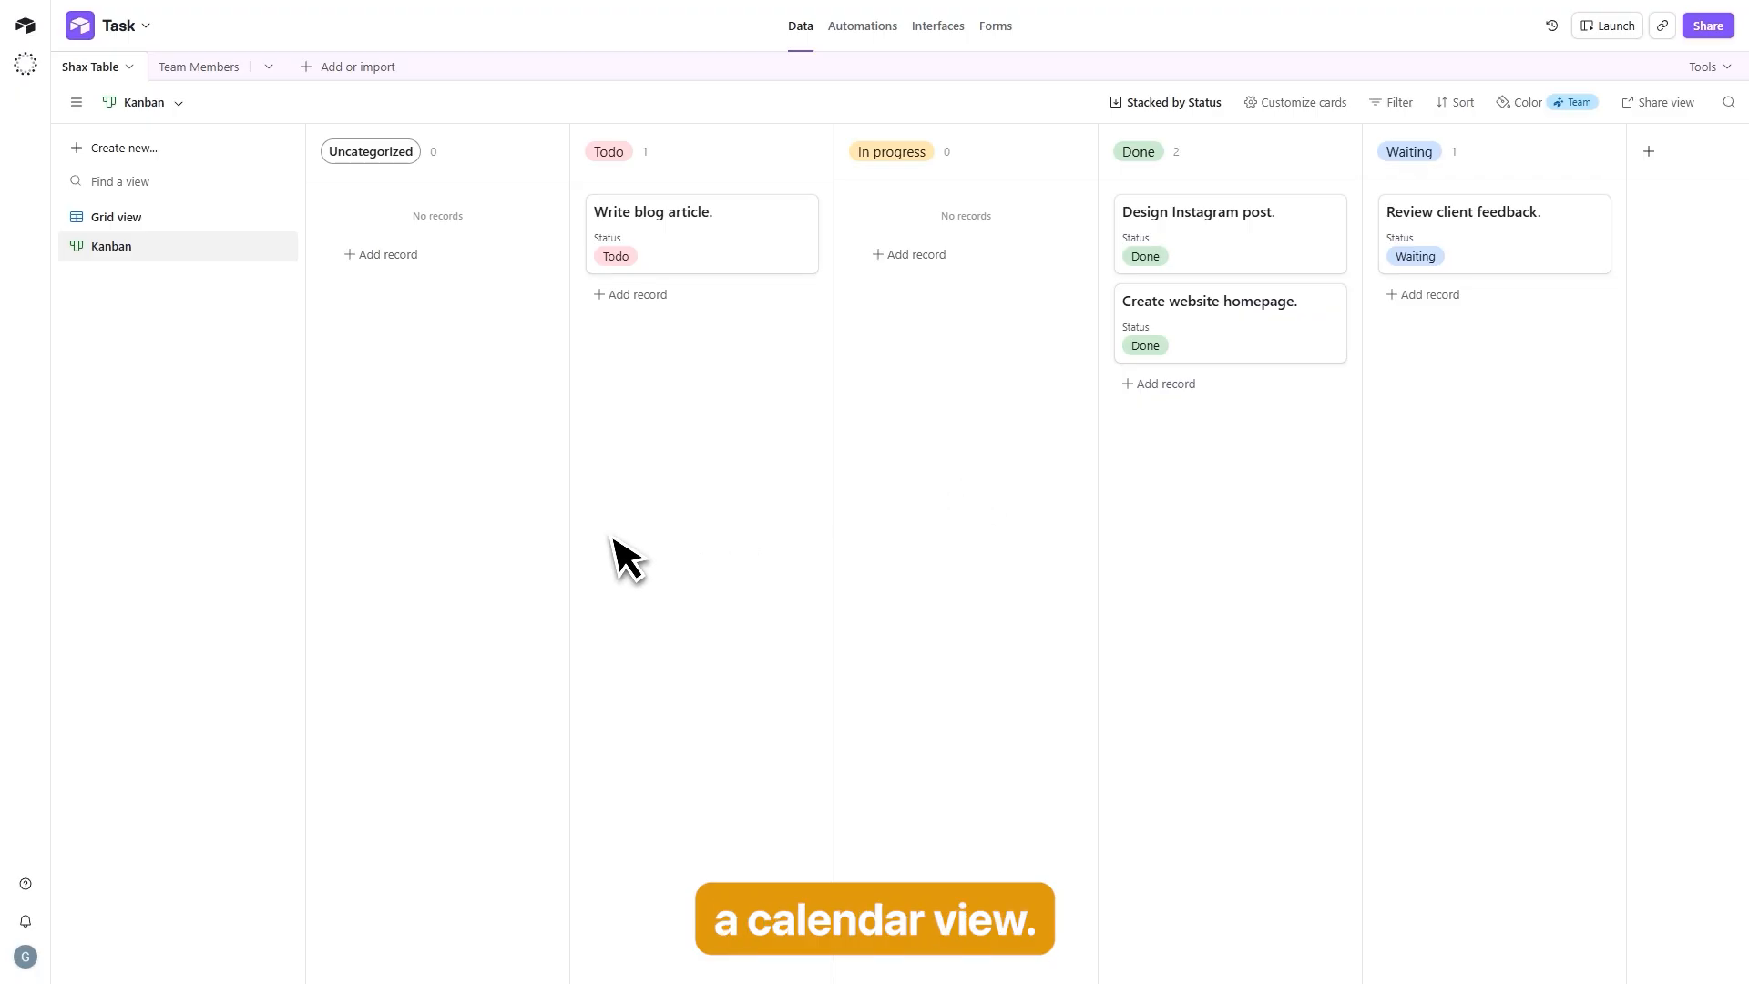
# Step: Create a collaborative Calendar view that places the tasks by the Start date field
pyautogui.click(116, 155)
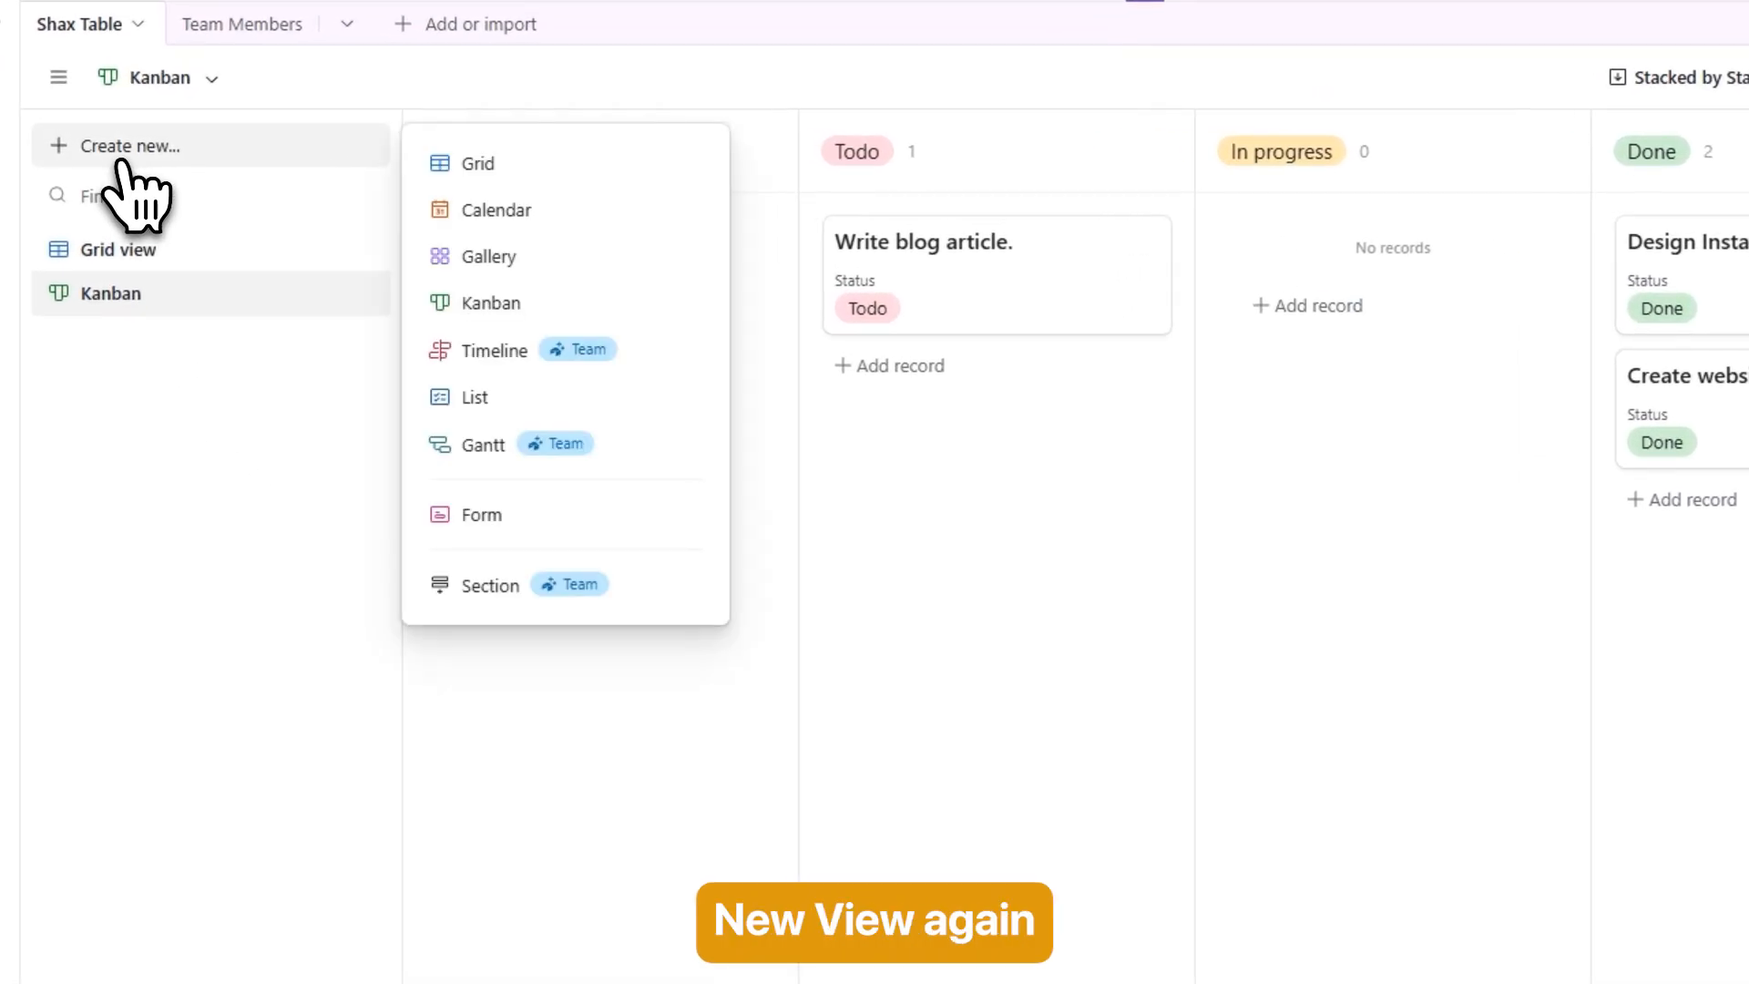
pyautogui.click(498, 217)
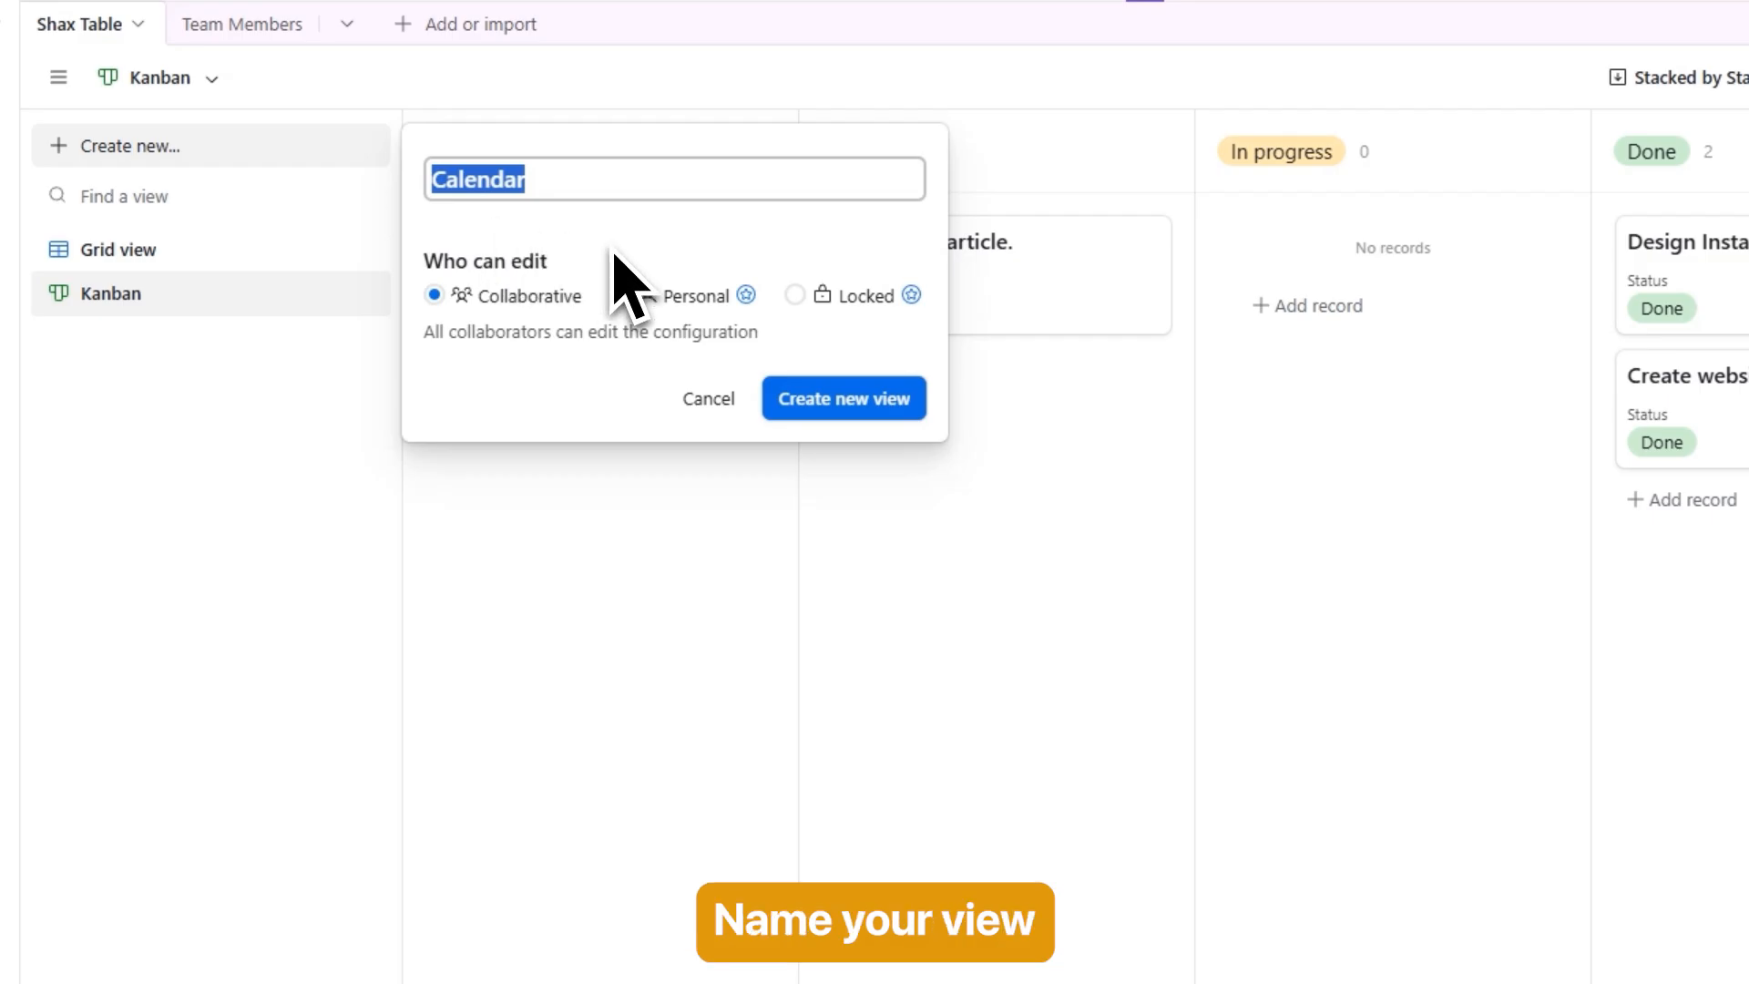
pyautogui.click(849, 403)
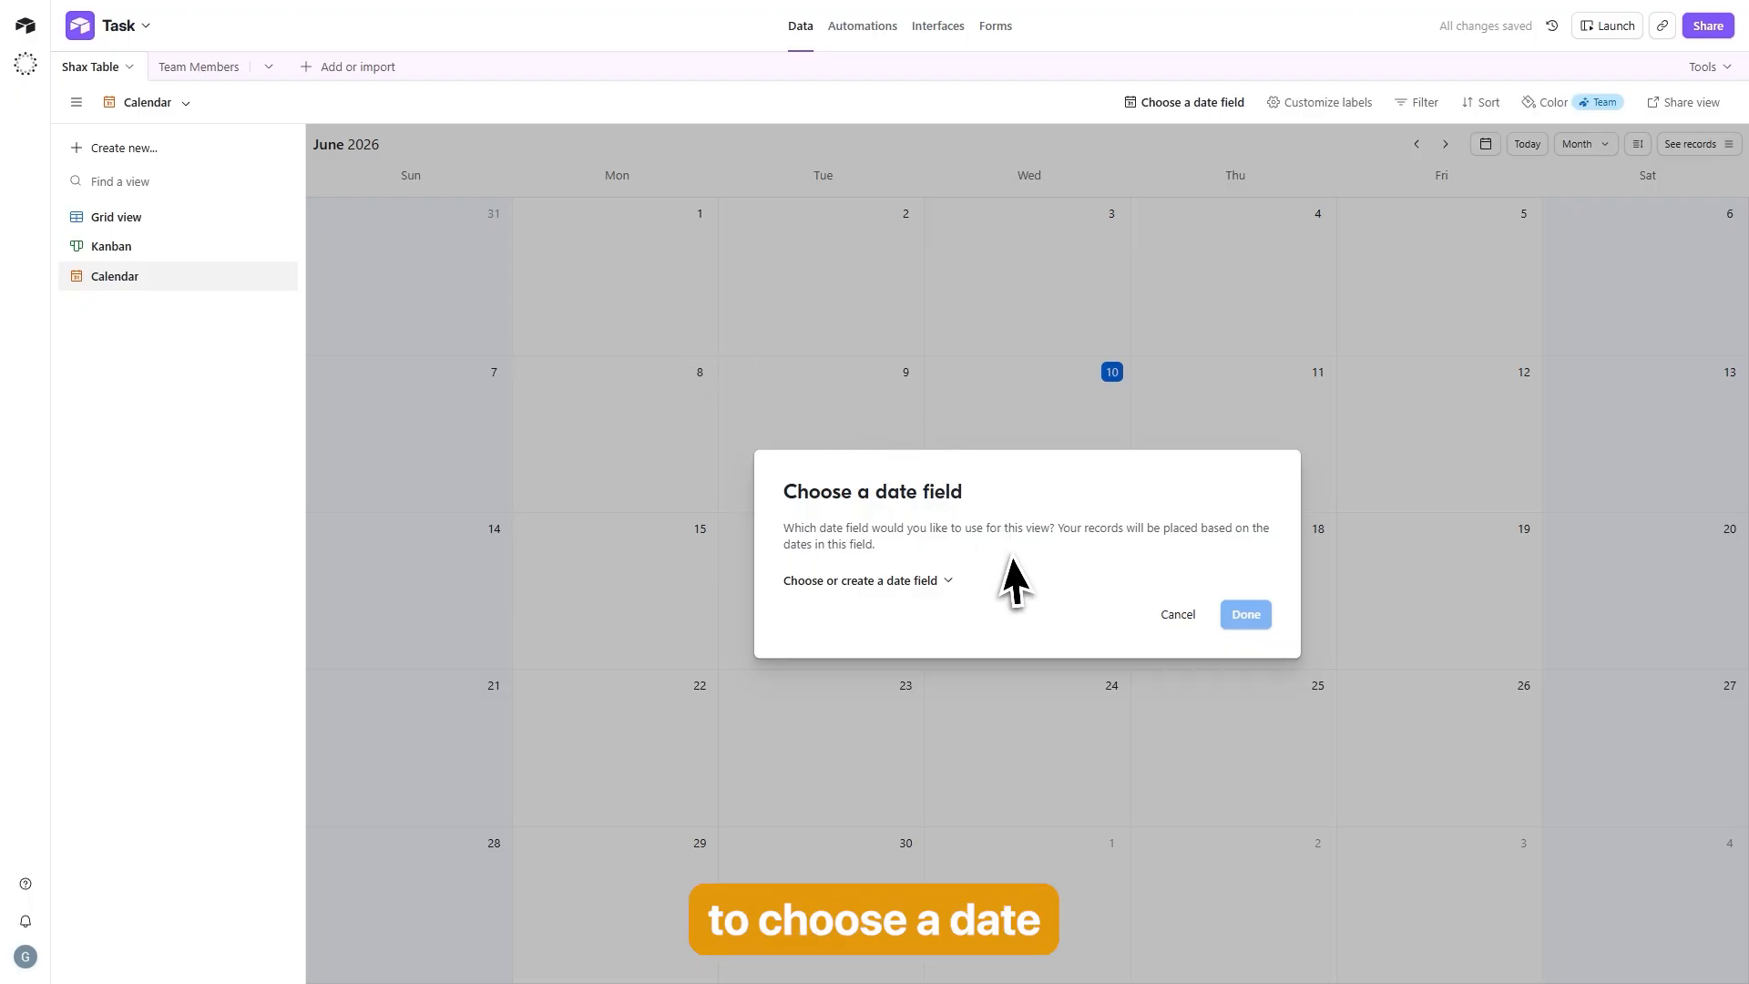
pyautogui.click(860, 588)
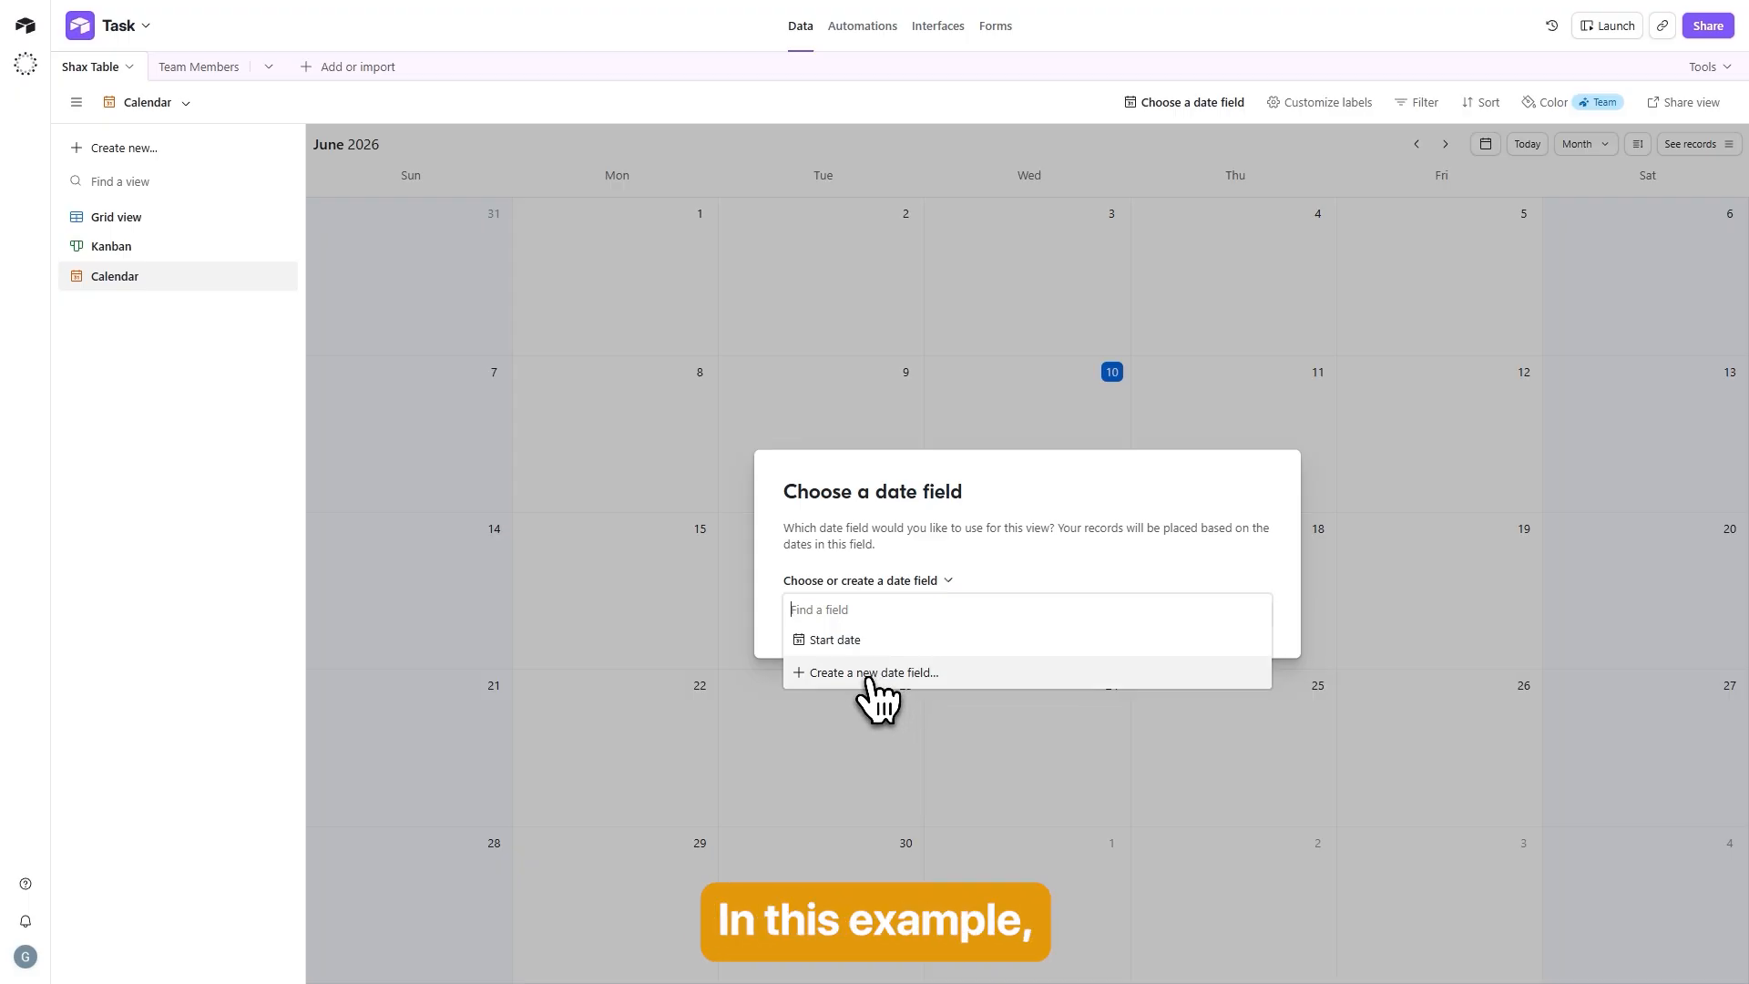
pyautogui.click(834, 641)
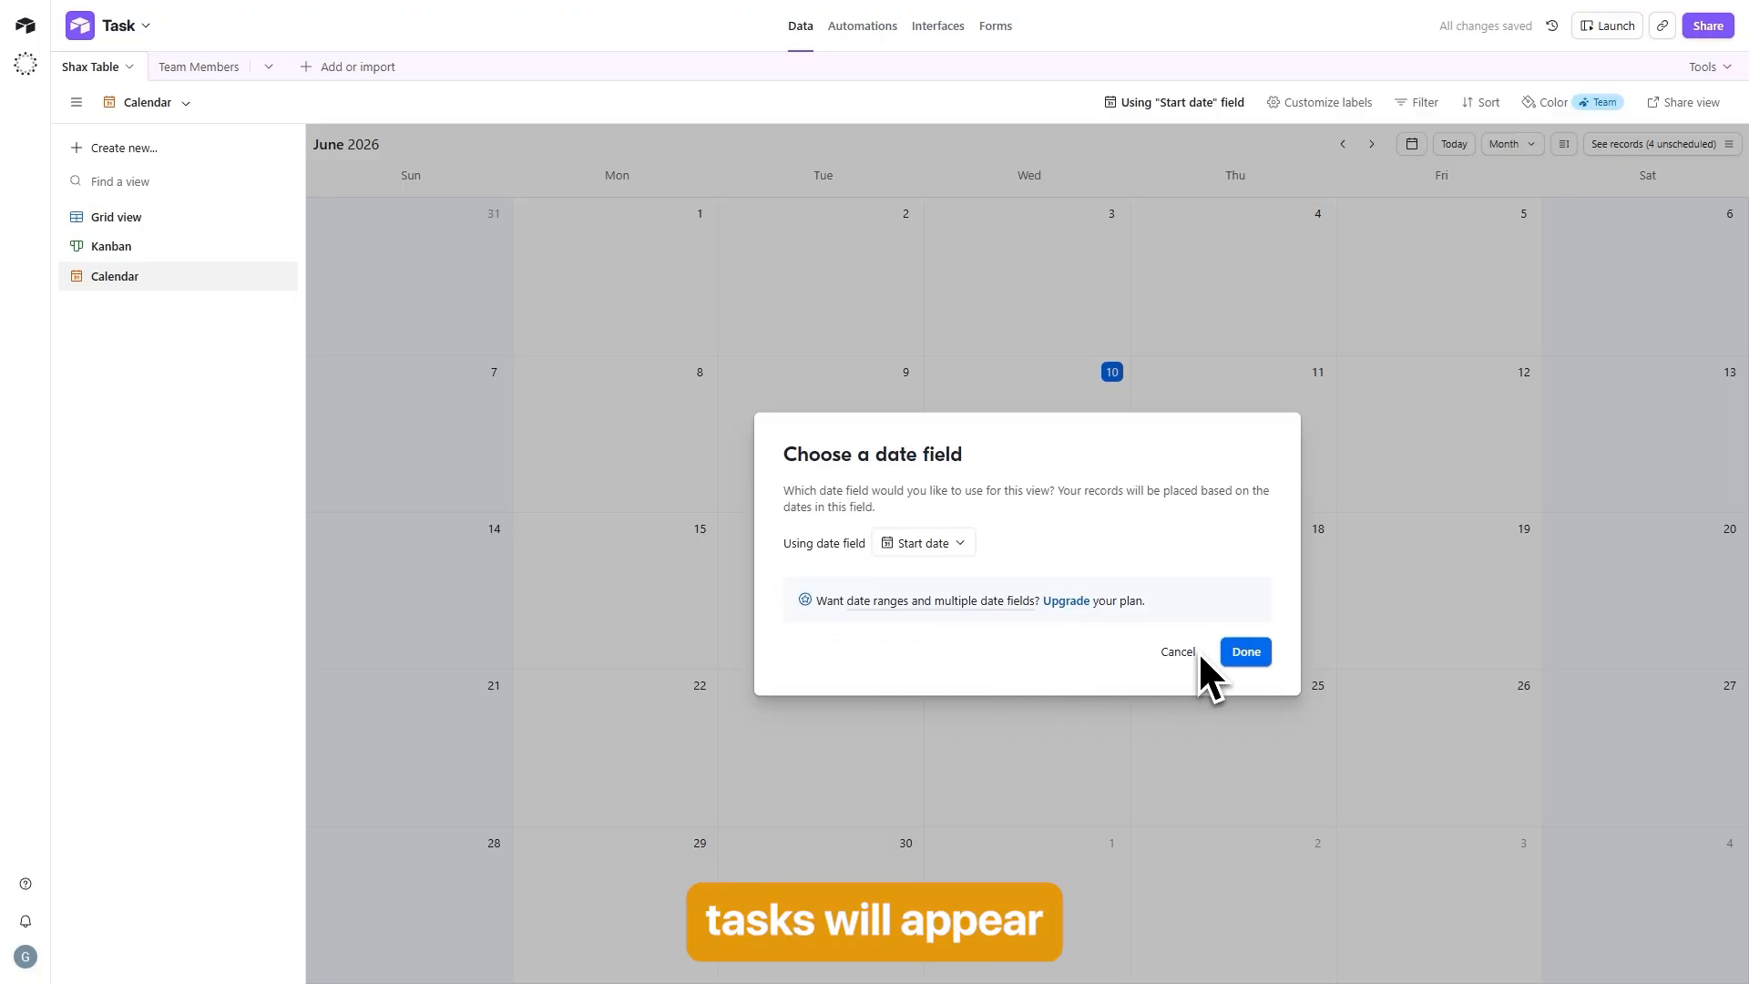
pyautogui.click(1246, 652)
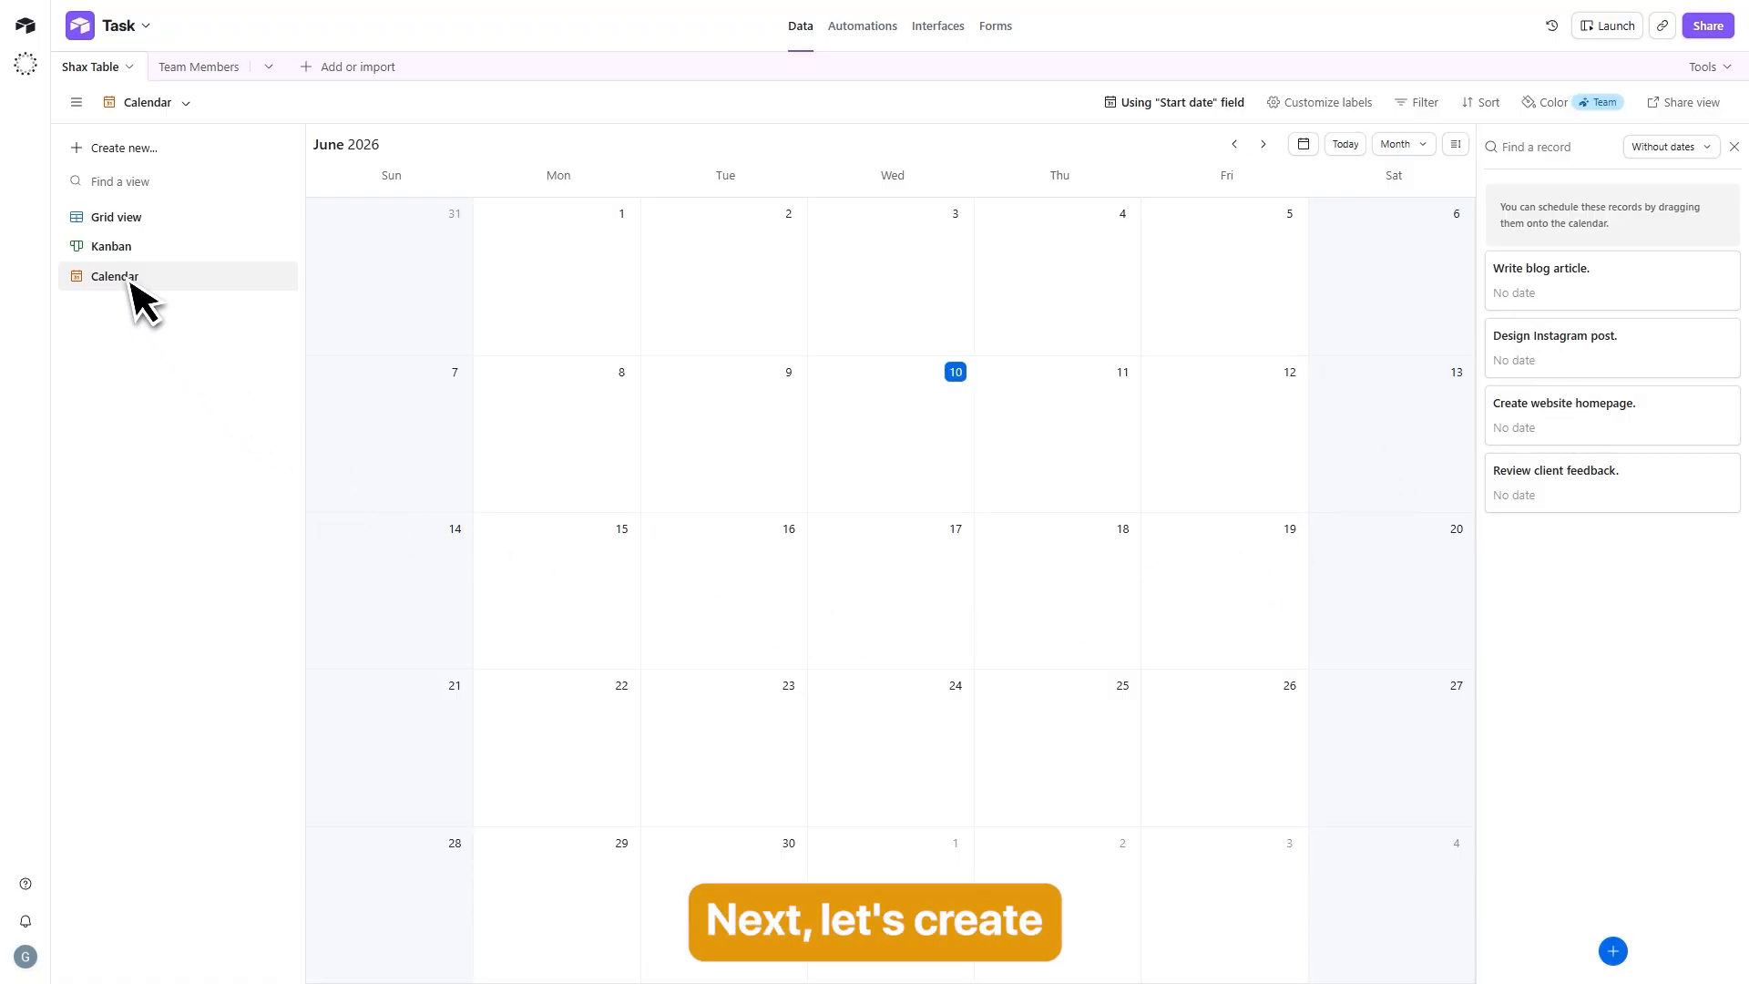
# Step: Create a collaborative grid view of the task table named "High Priority"
pyautogui.click(117, 222)
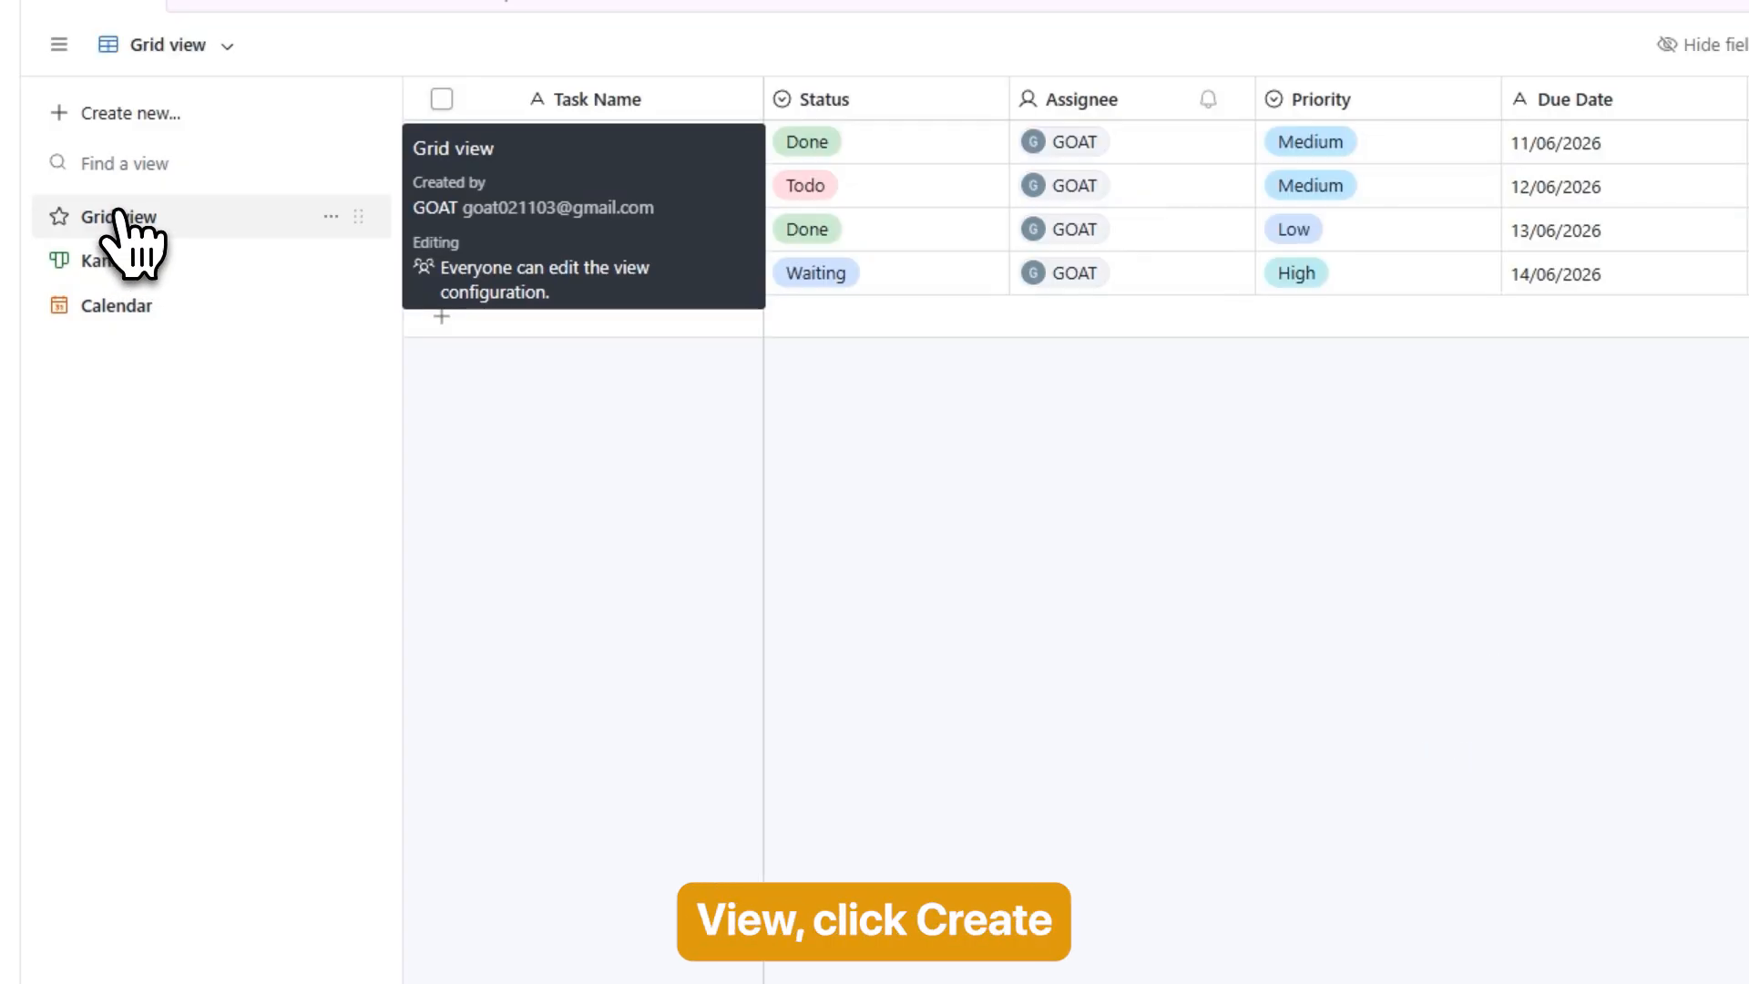
pyautogui.click(113, 125)
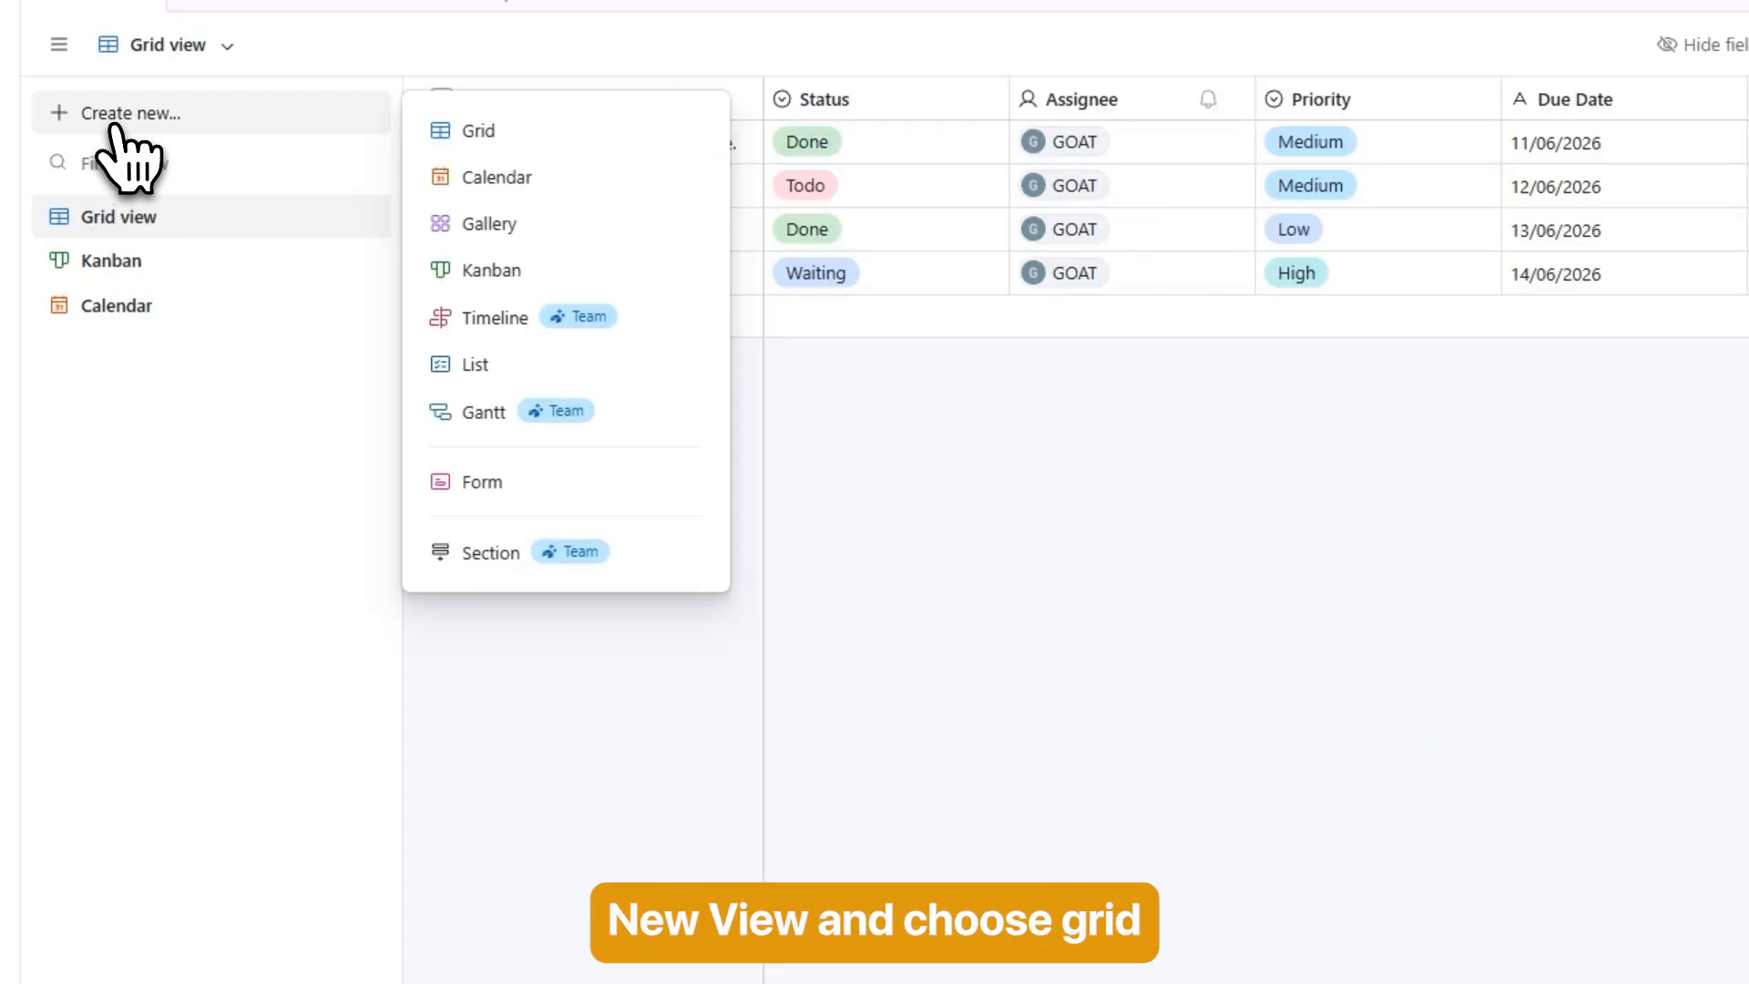
pyautogui.click(472, 136)
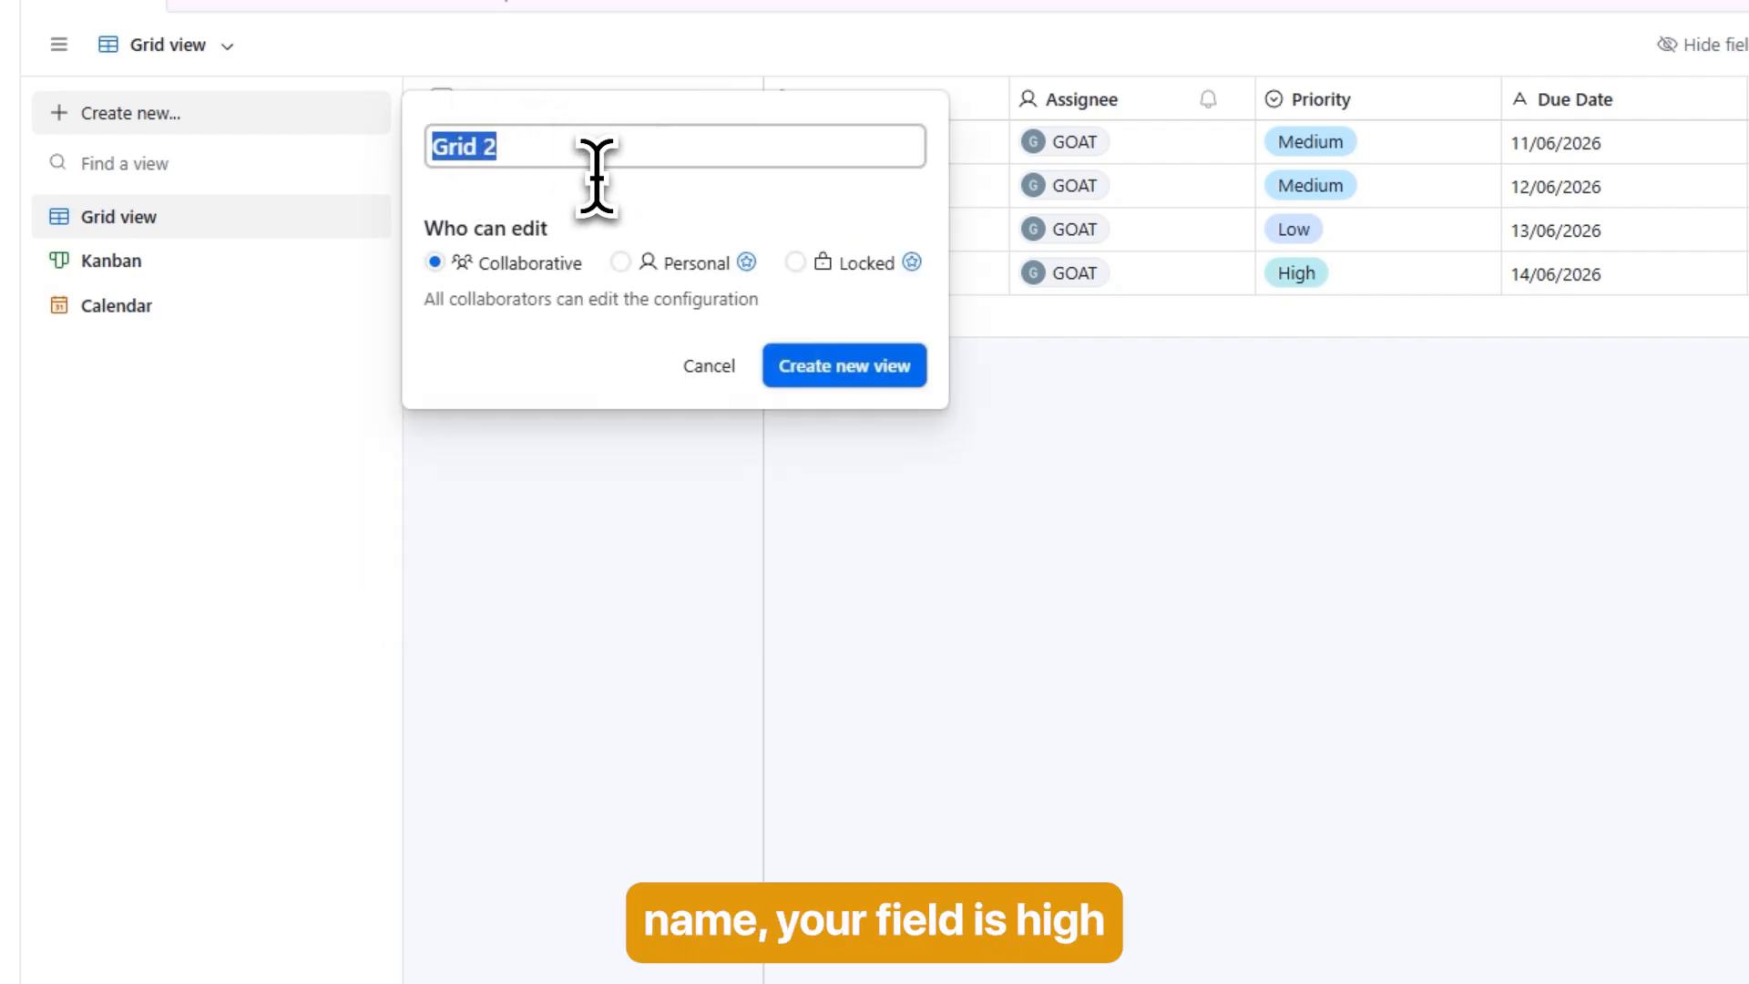
pyautogui.write('High Priority')
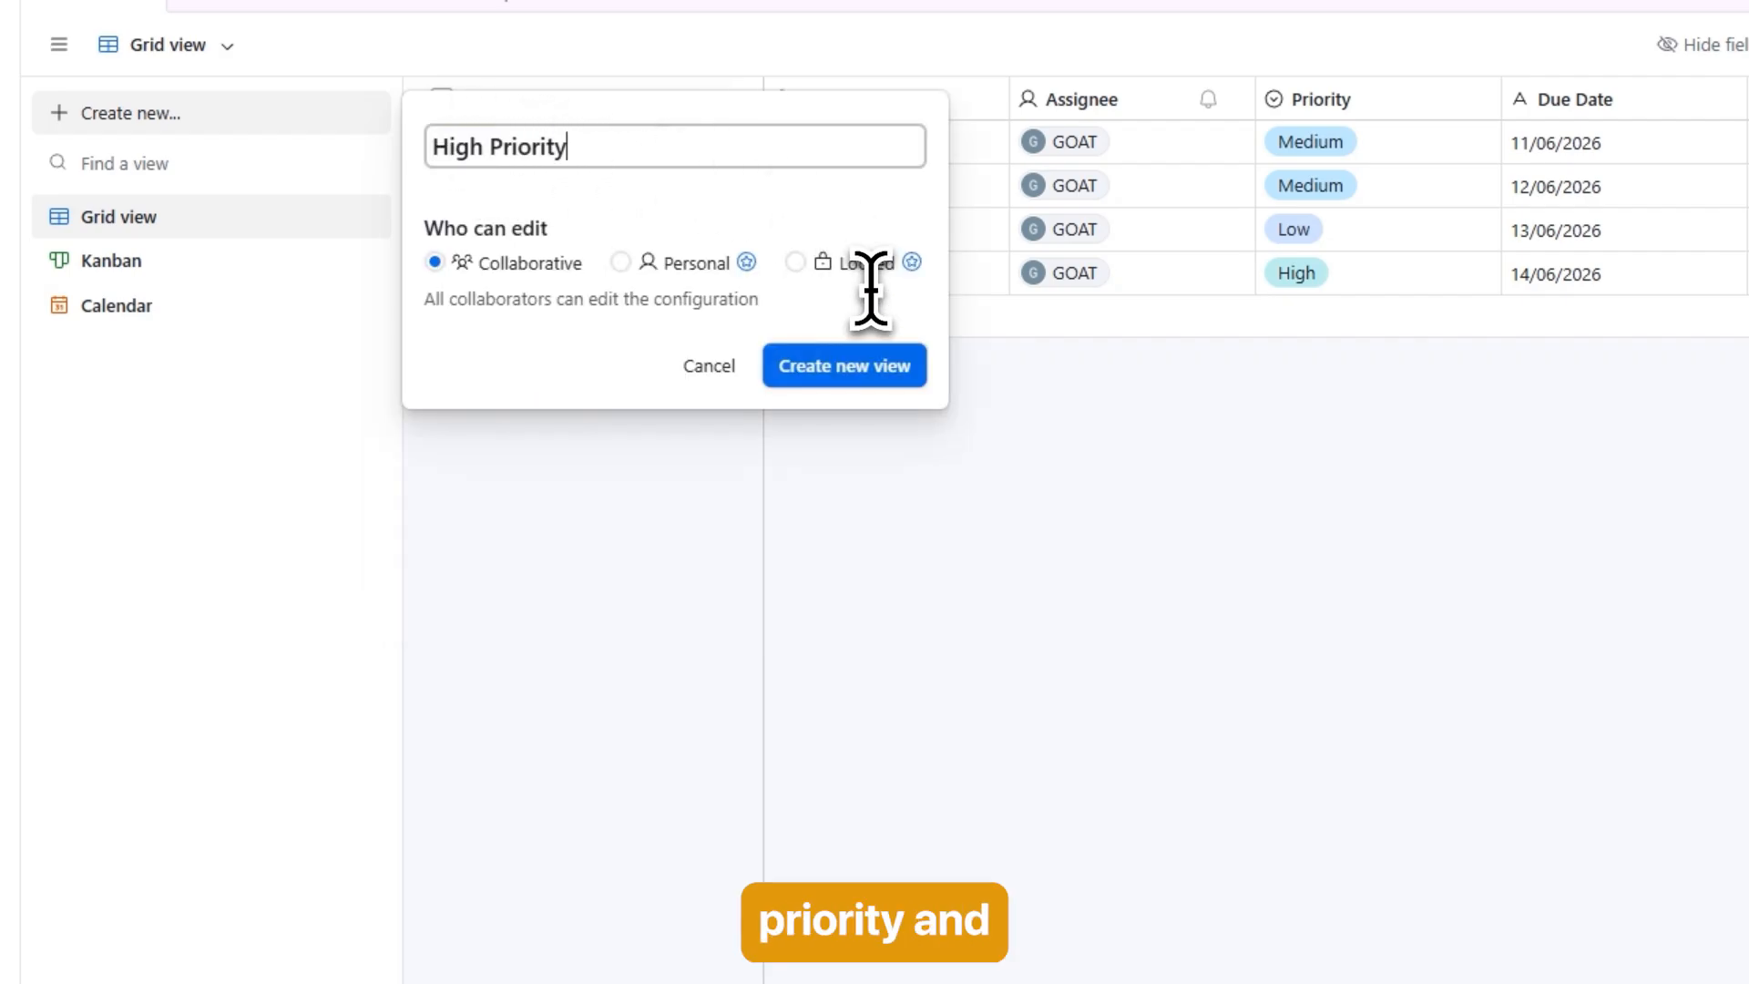
pyautogui.click(879, 369)
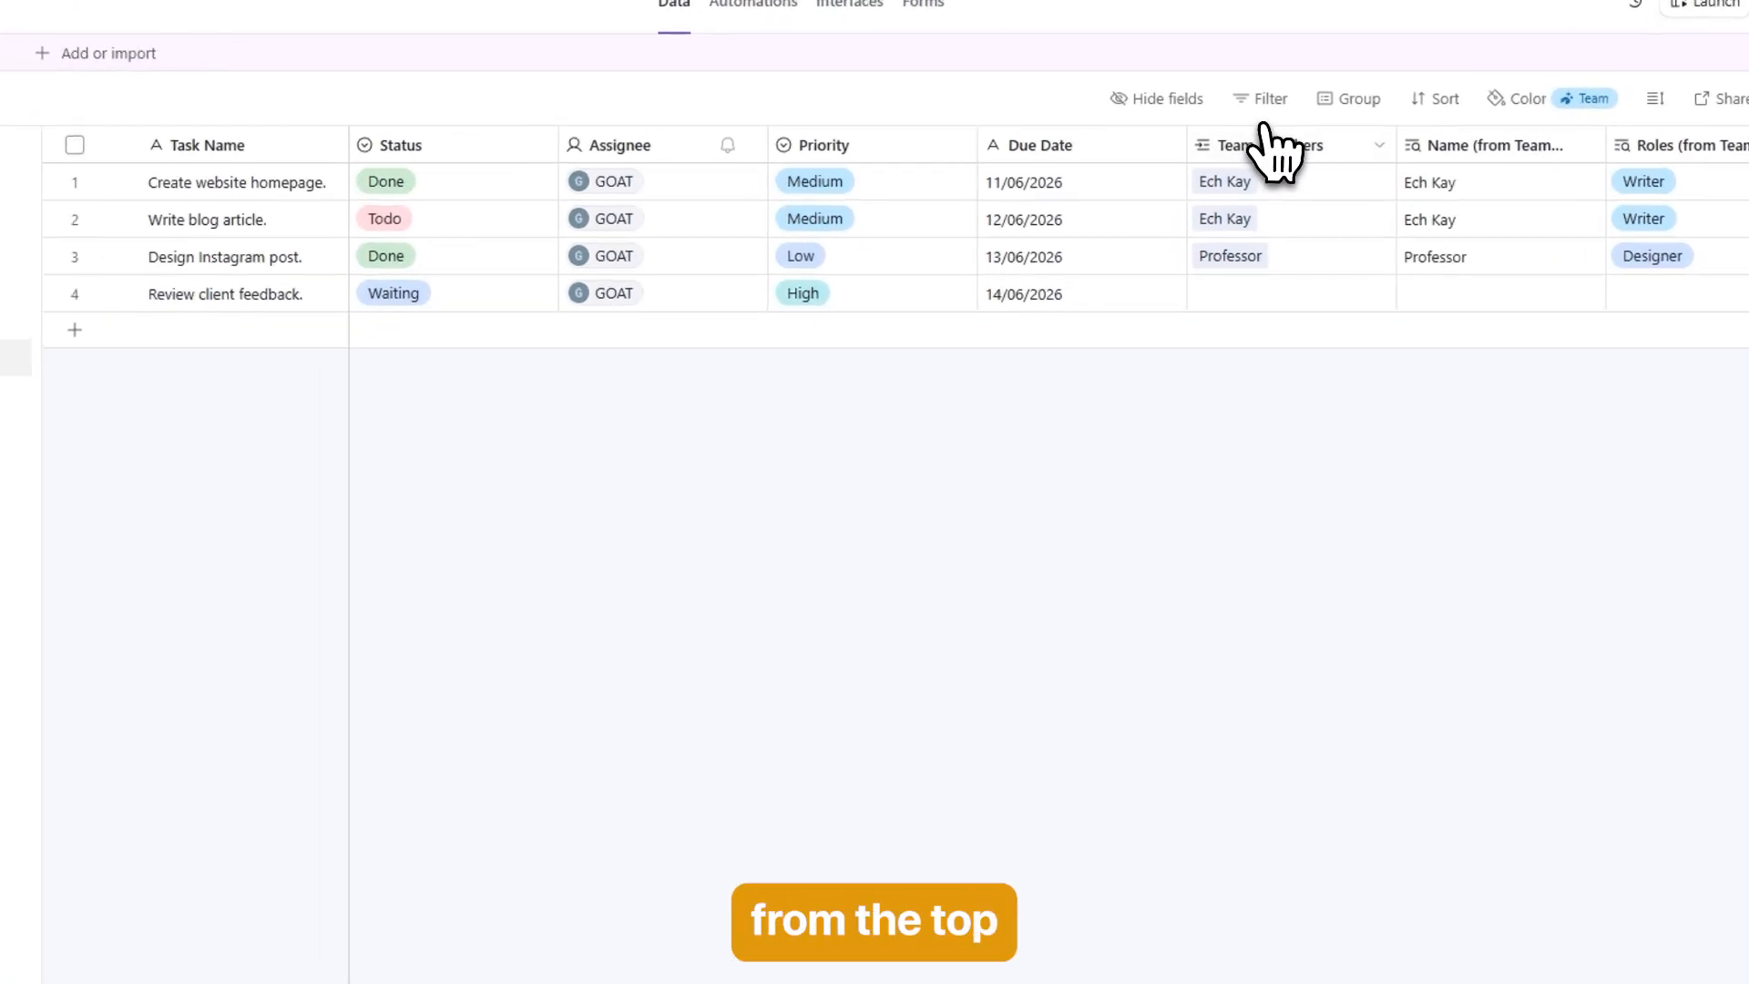
# Step: Filter the High Priority view with the AI description "High" and apply the condition Priority is any of High
pyautogui.click(1264, 108)
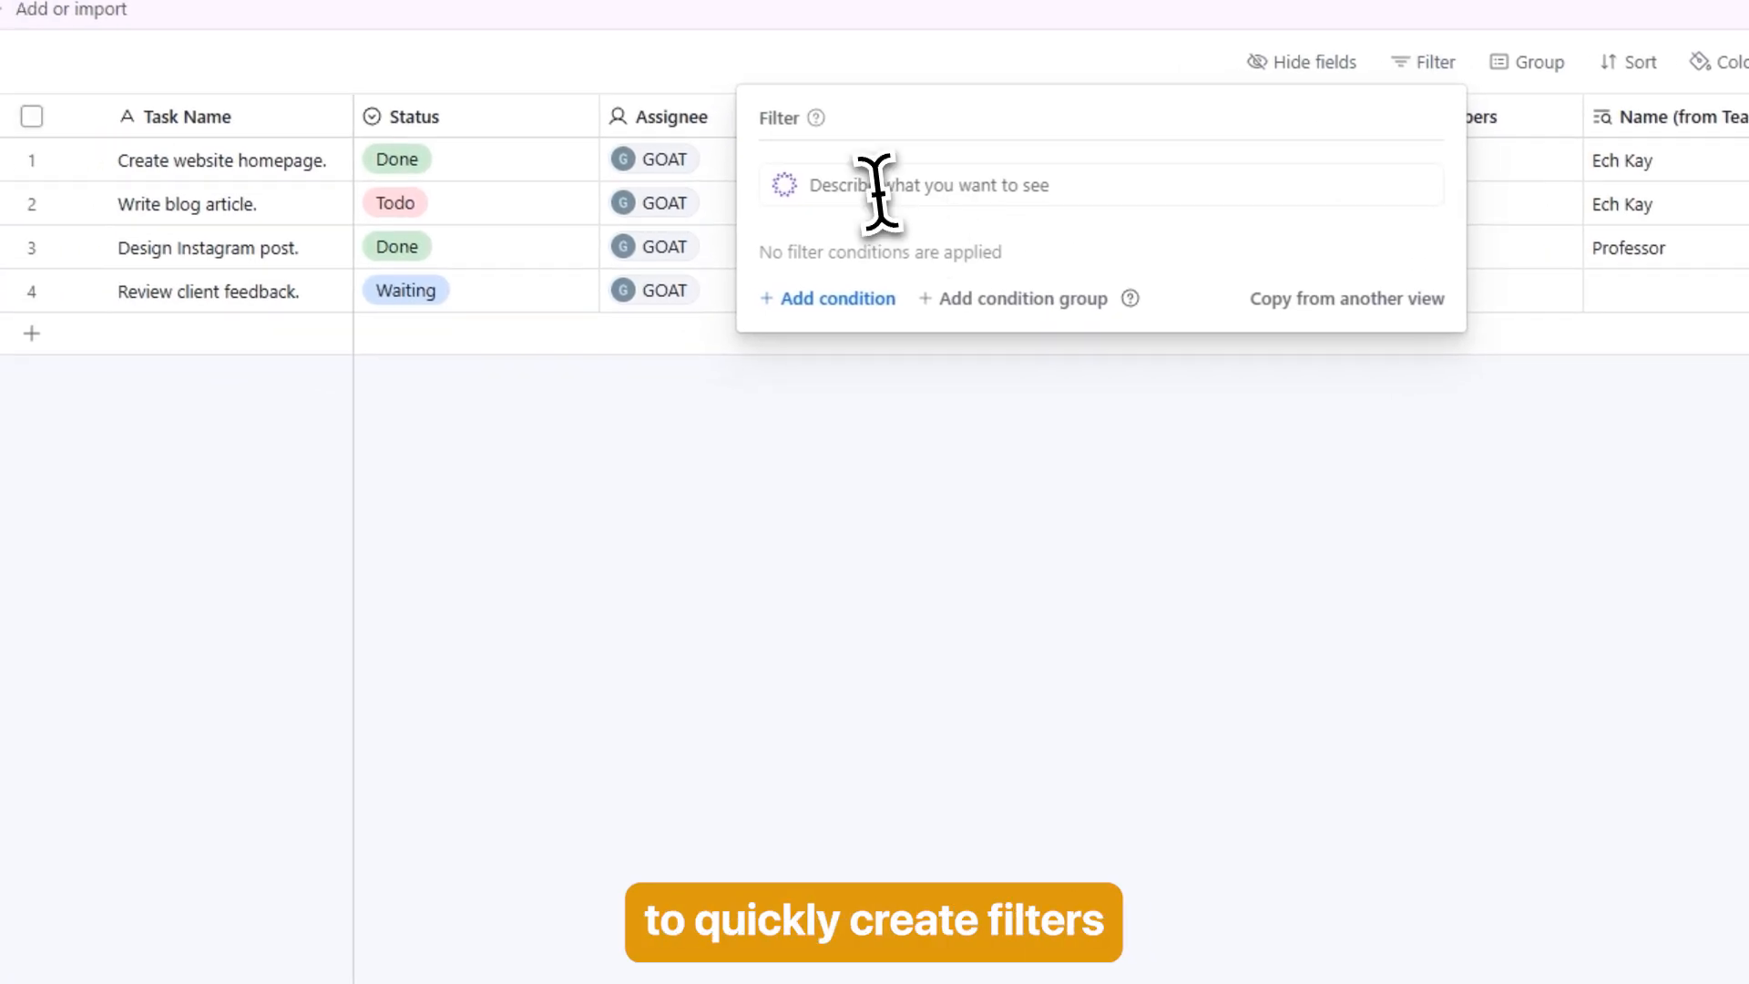
pyautogui.click(706, 228)
pyautogui.write('High')
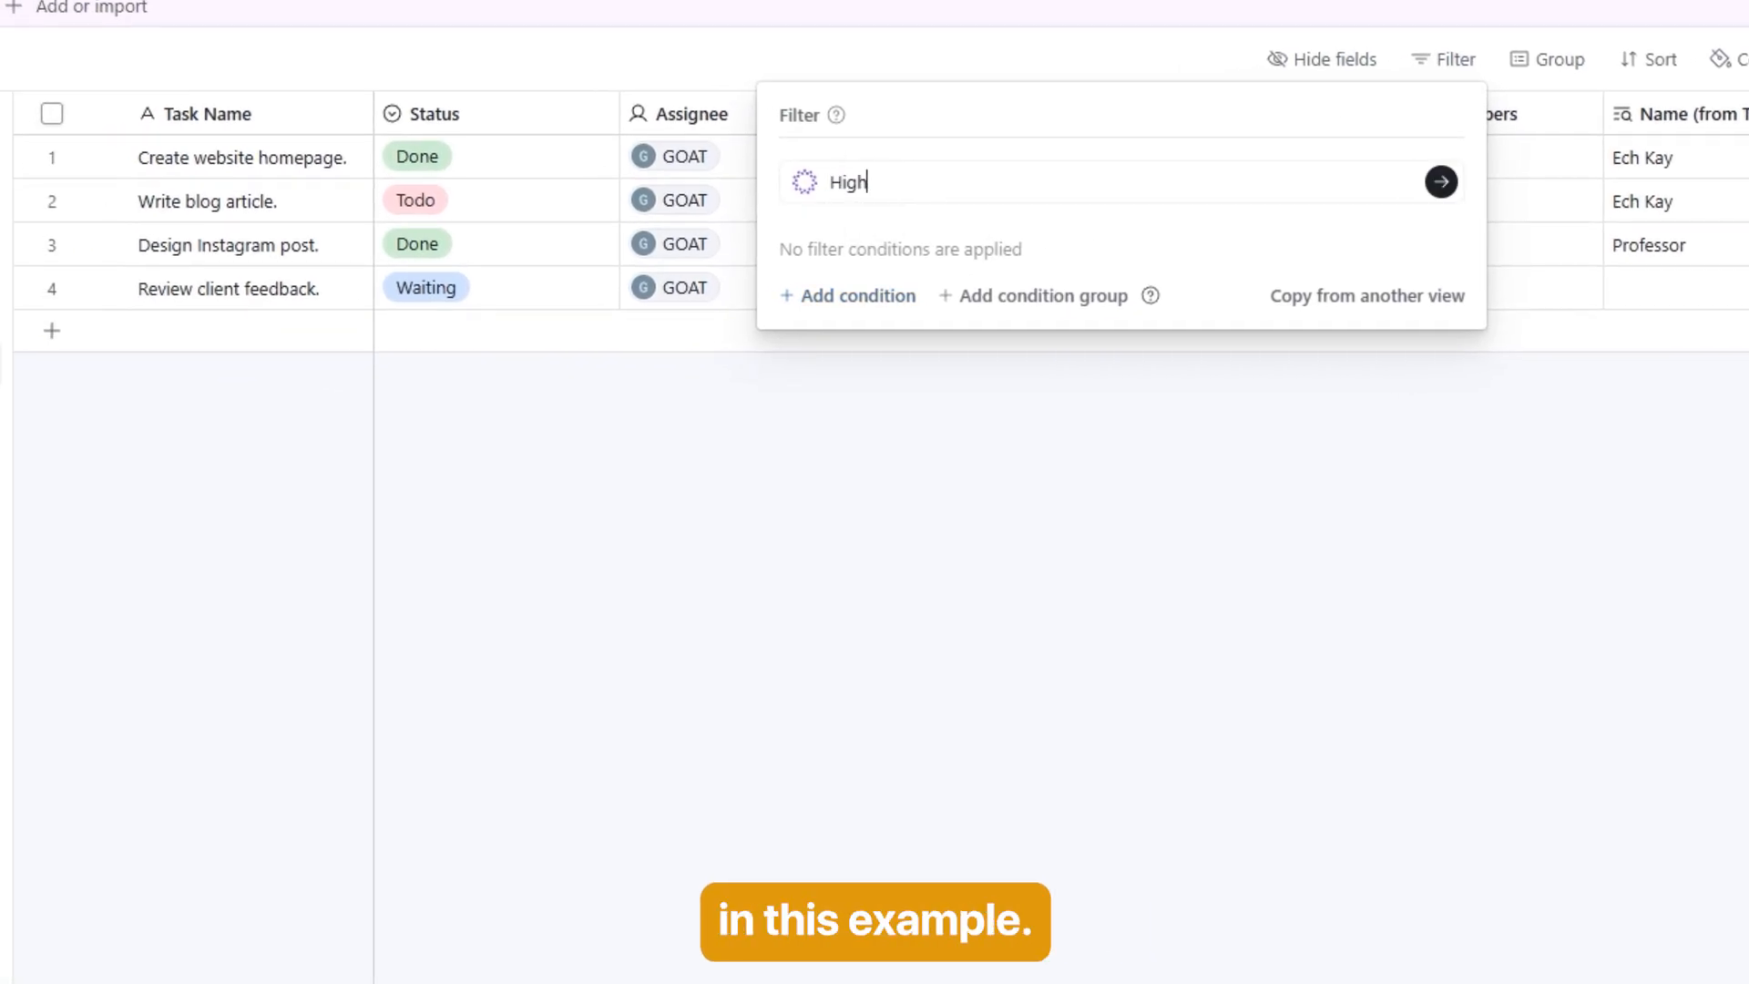
pyautogui.click(1443, 183)
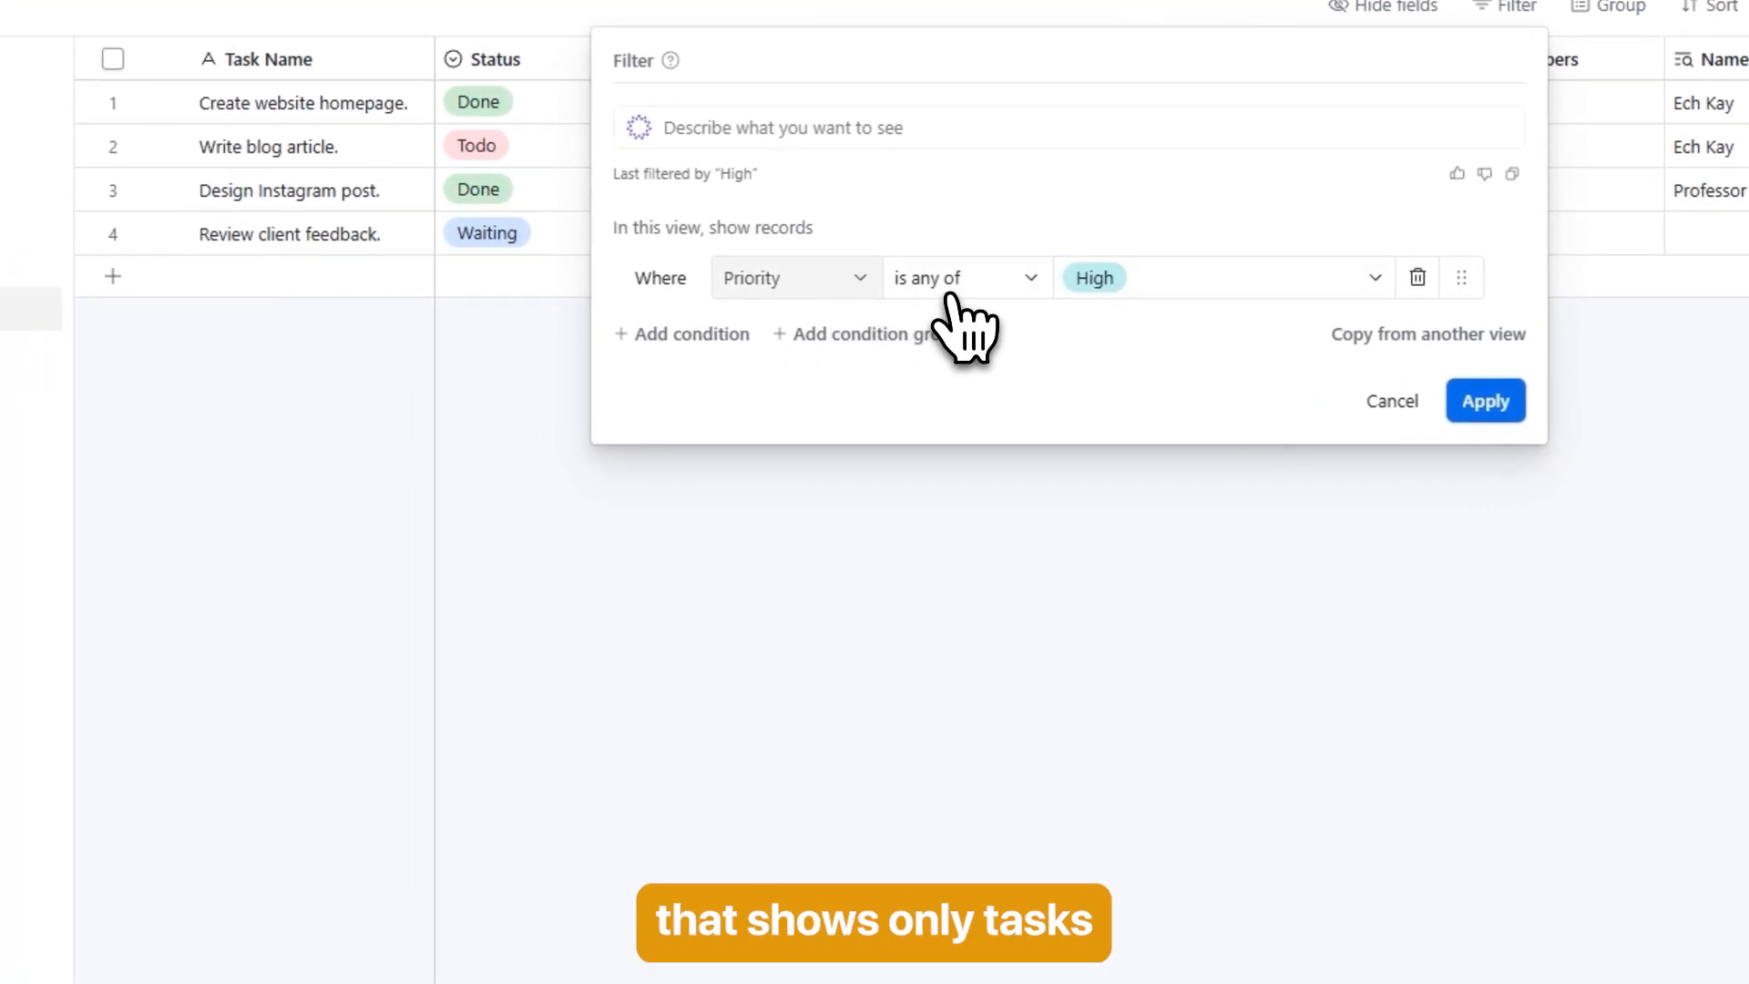
pyautogui.click(1503, 417)
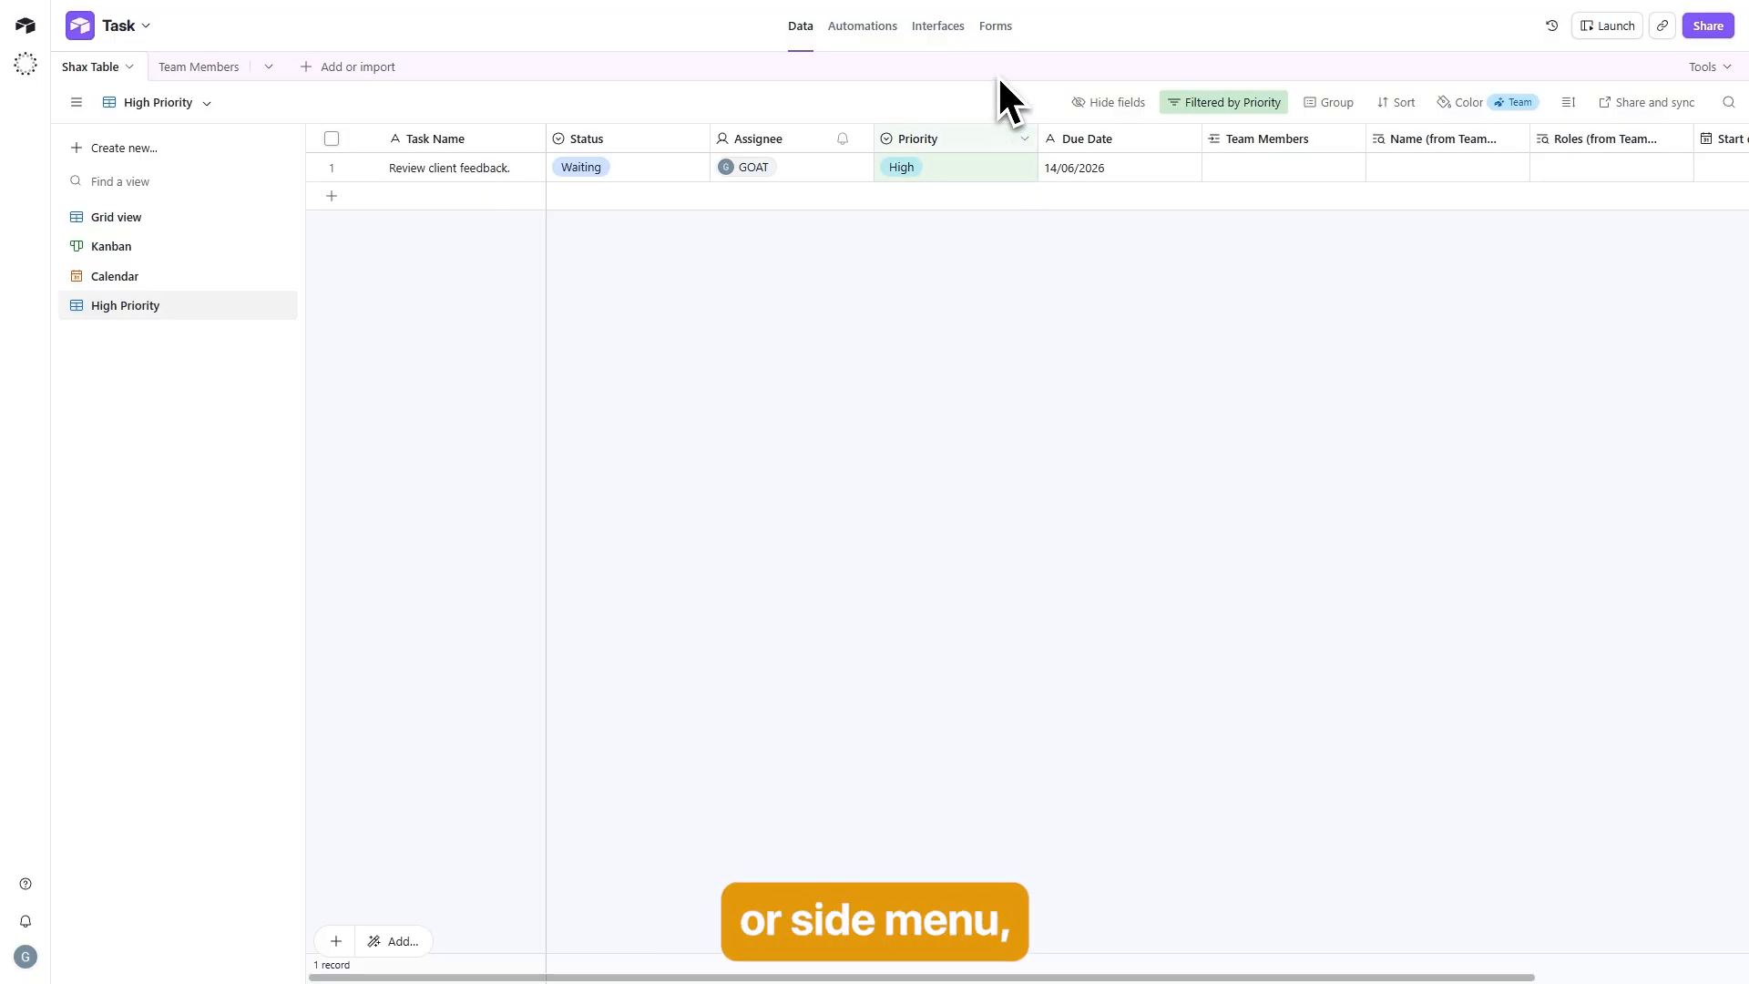
# Step: Build a form without AI that sends responses to Shax Table and name it "New Request Form"
pyautogui.click(996, 28)
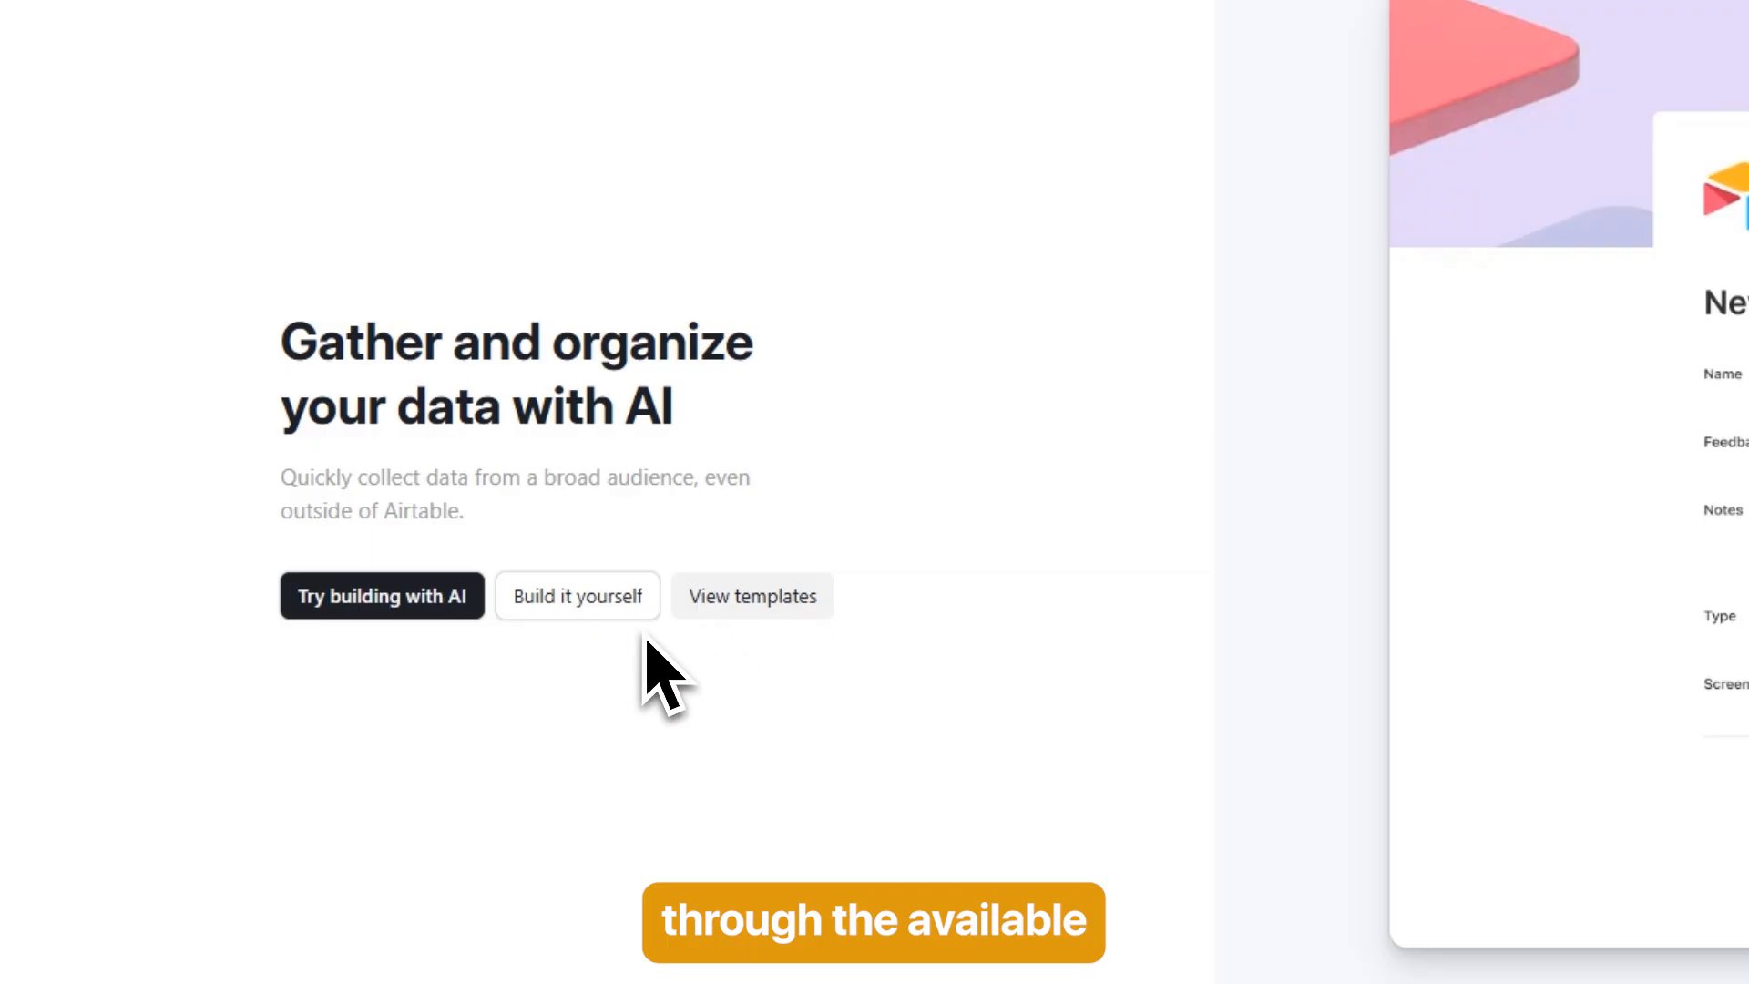
pyautogui.click(594, 615)
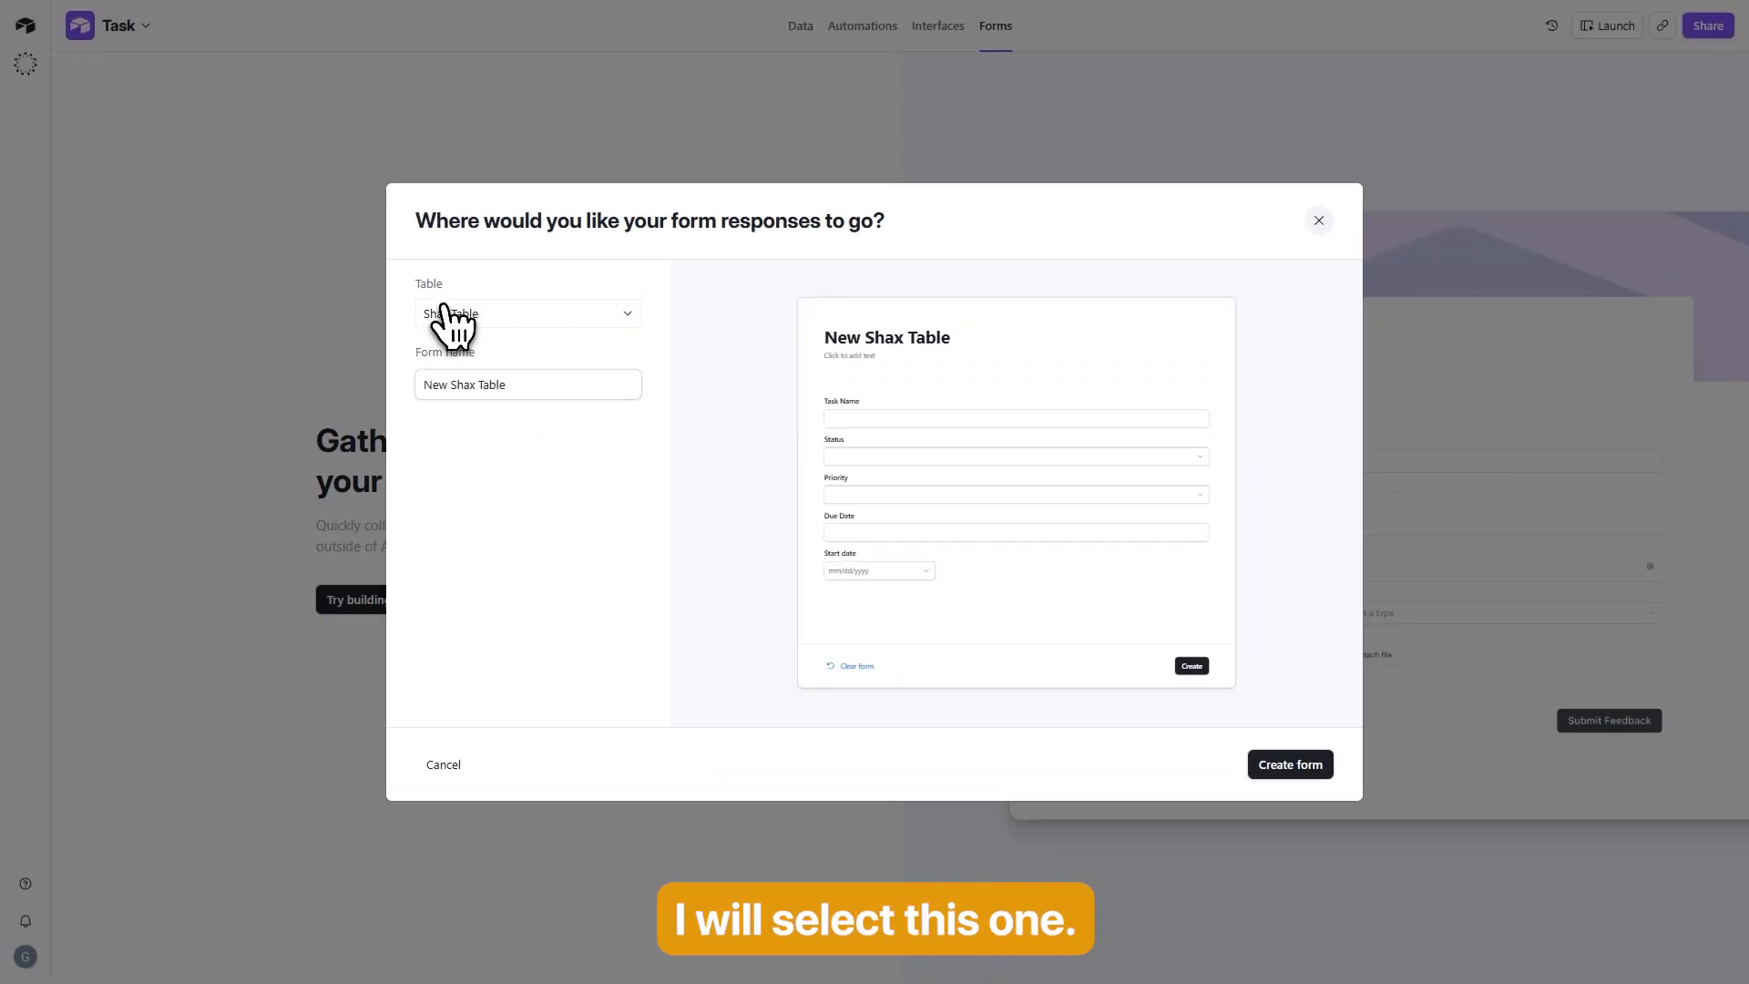
pyautogui.click(444, 312)
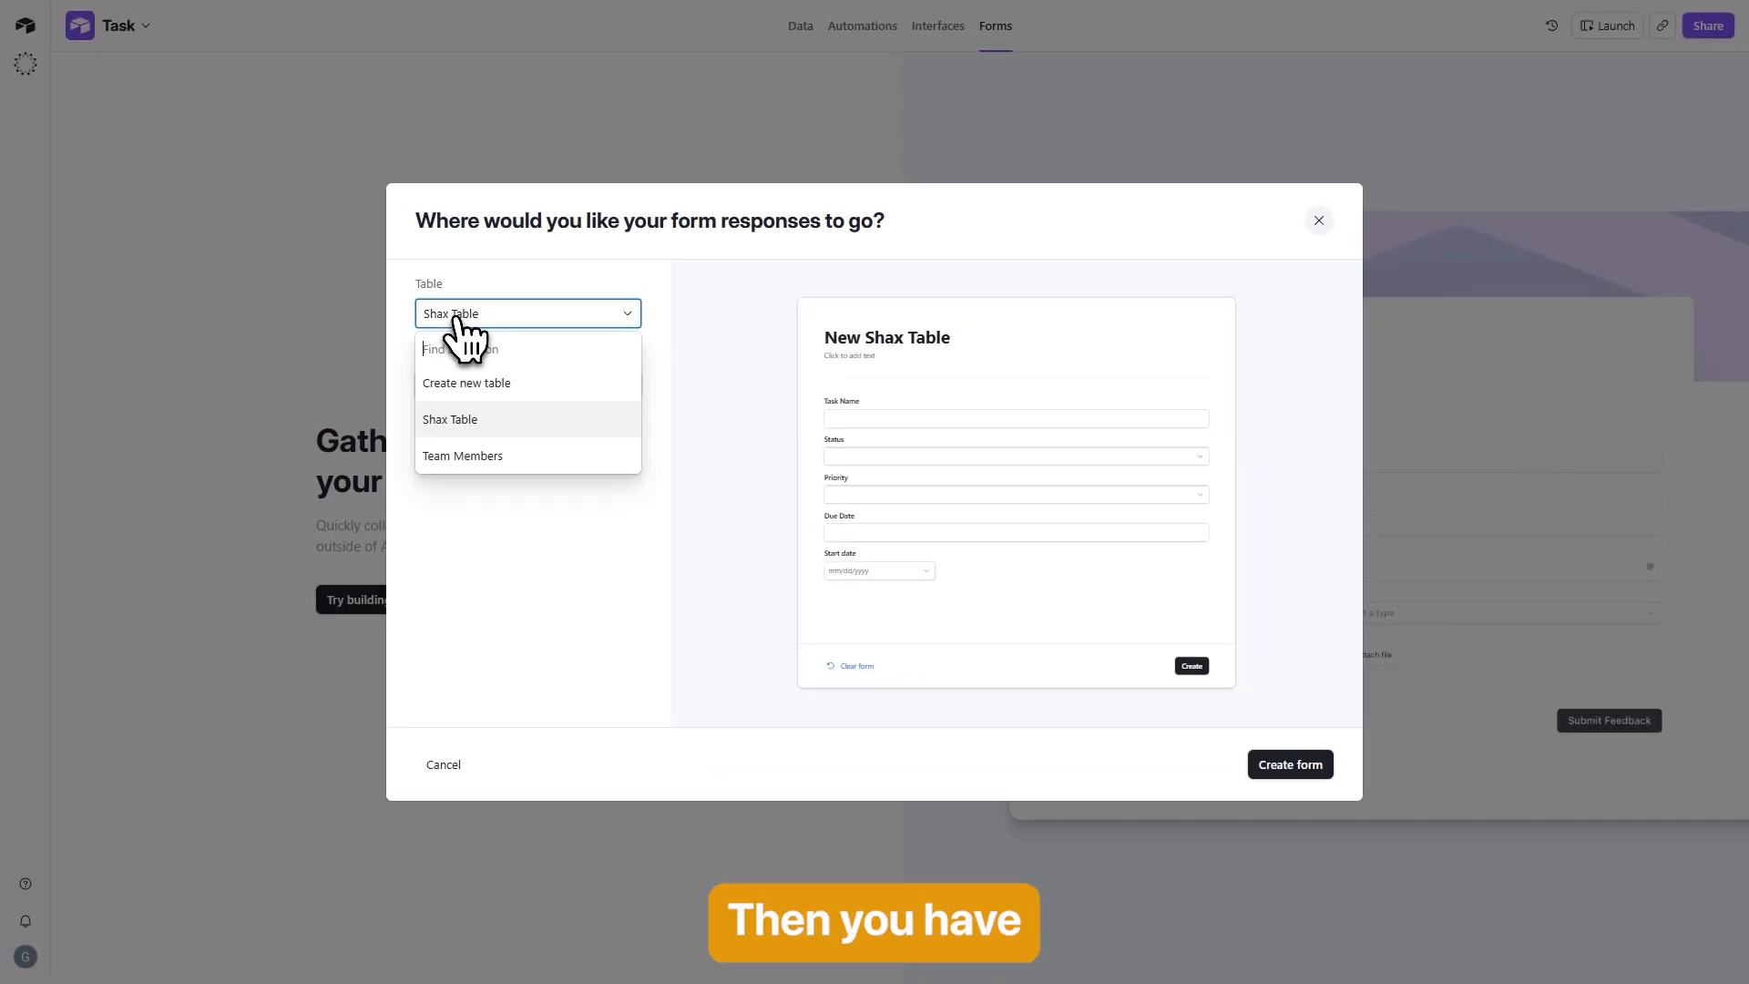
pyautogui.click(465, 420)
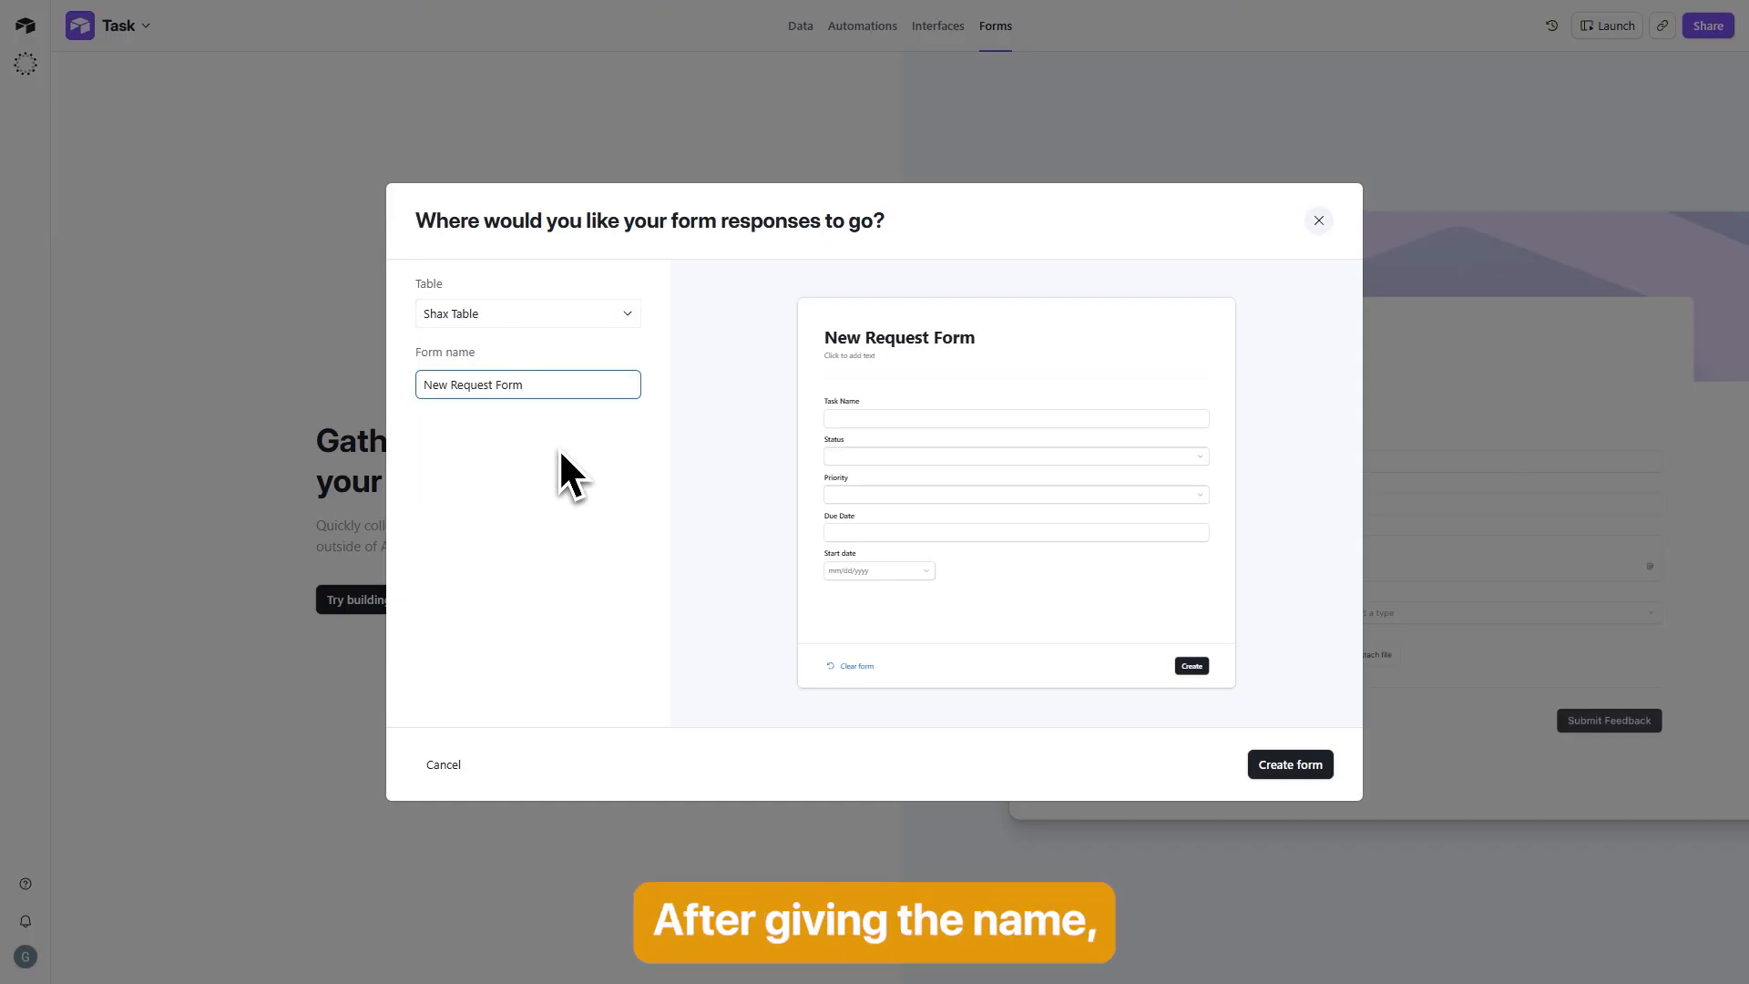
pyautogui.click(561, 451)
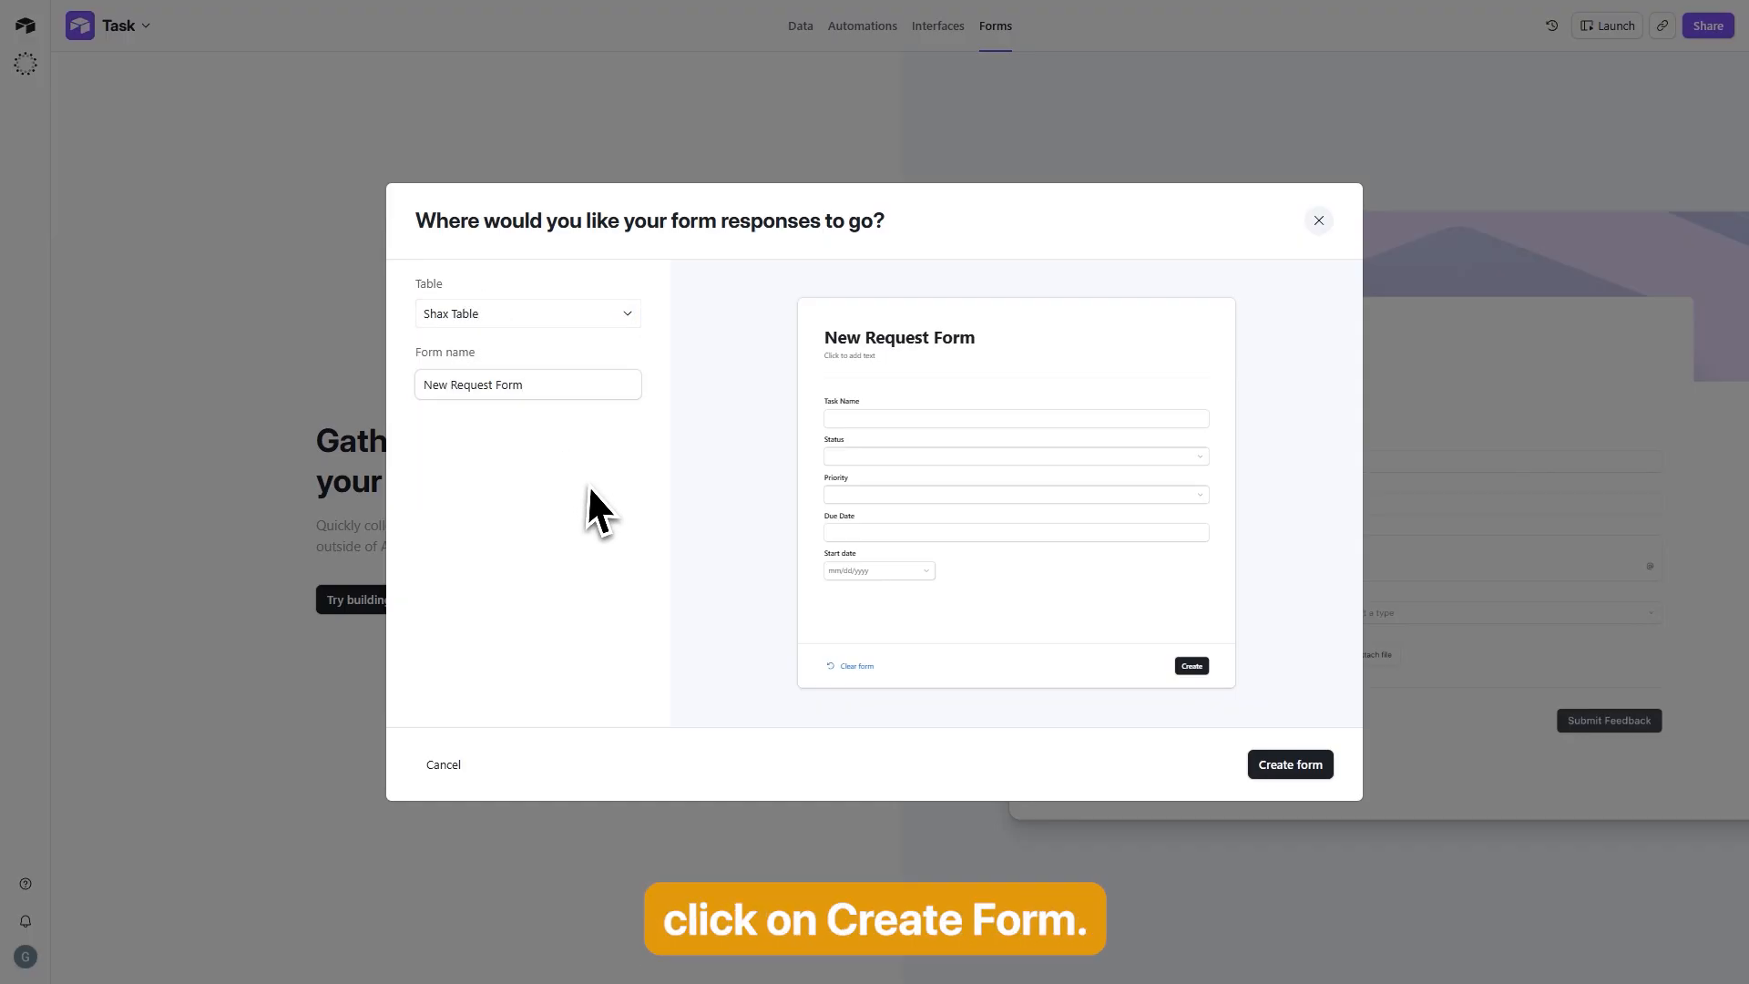
pyautogui.click(1294, 765)
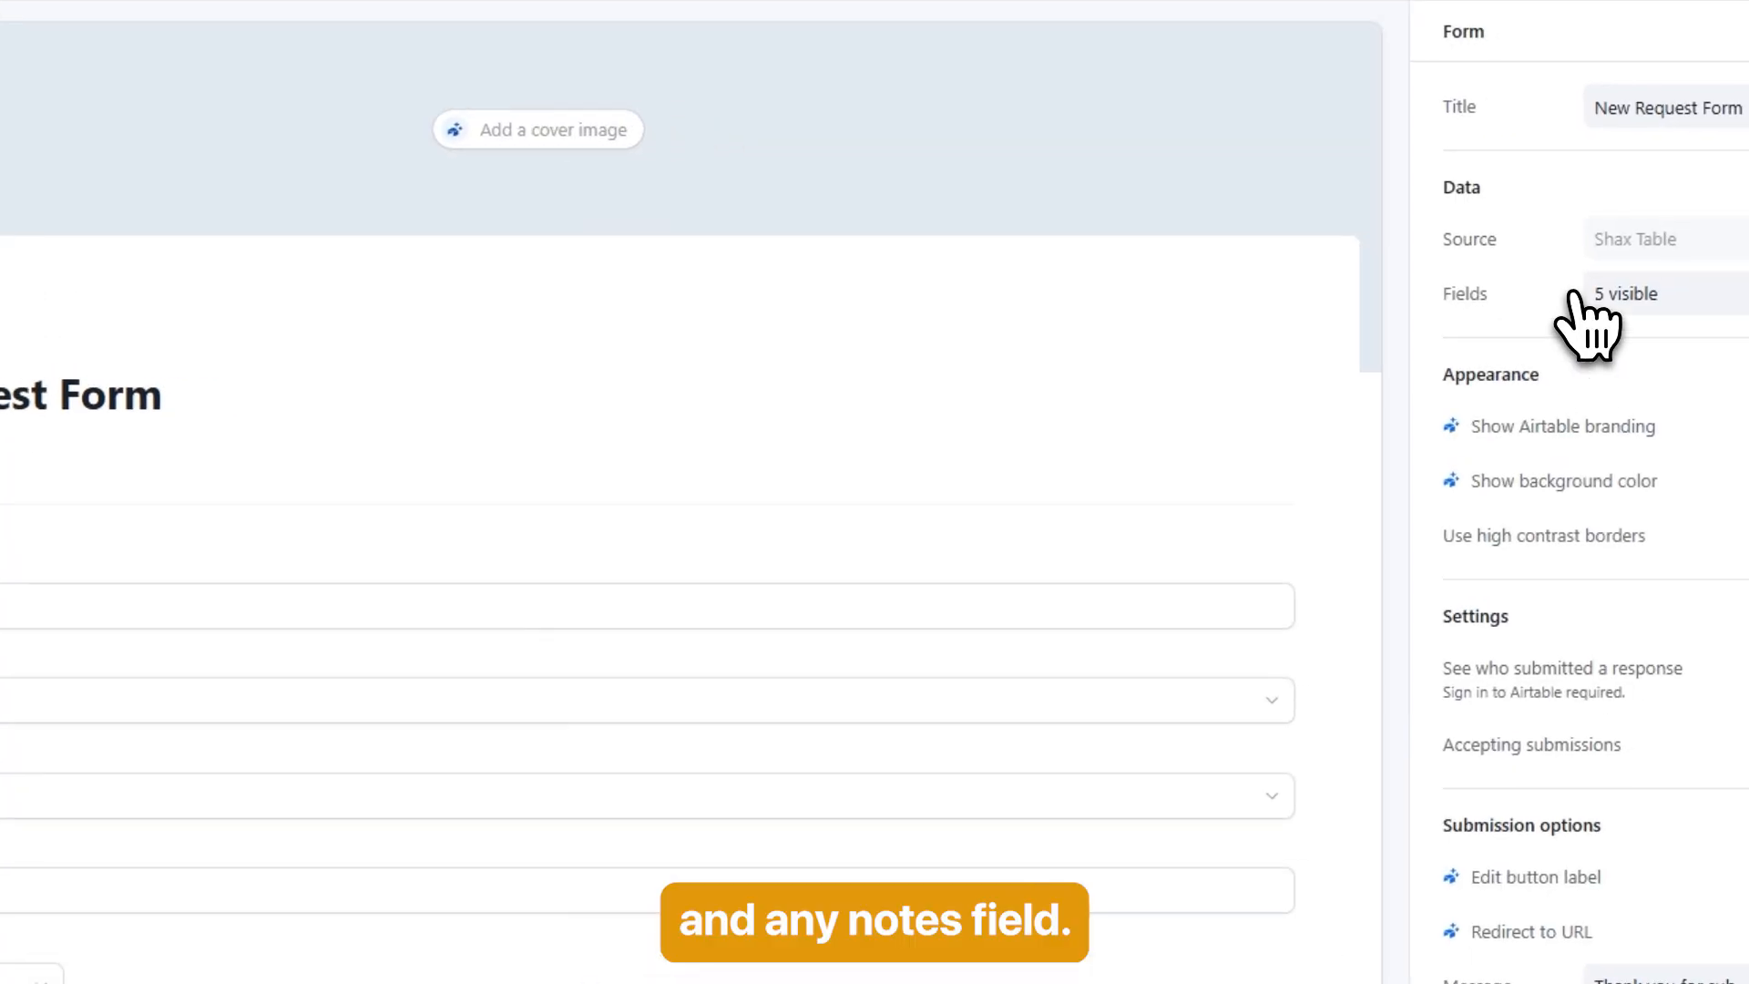
# Step: Hide the Status field from the New Request Form
pyautogui.click(1703, 293)
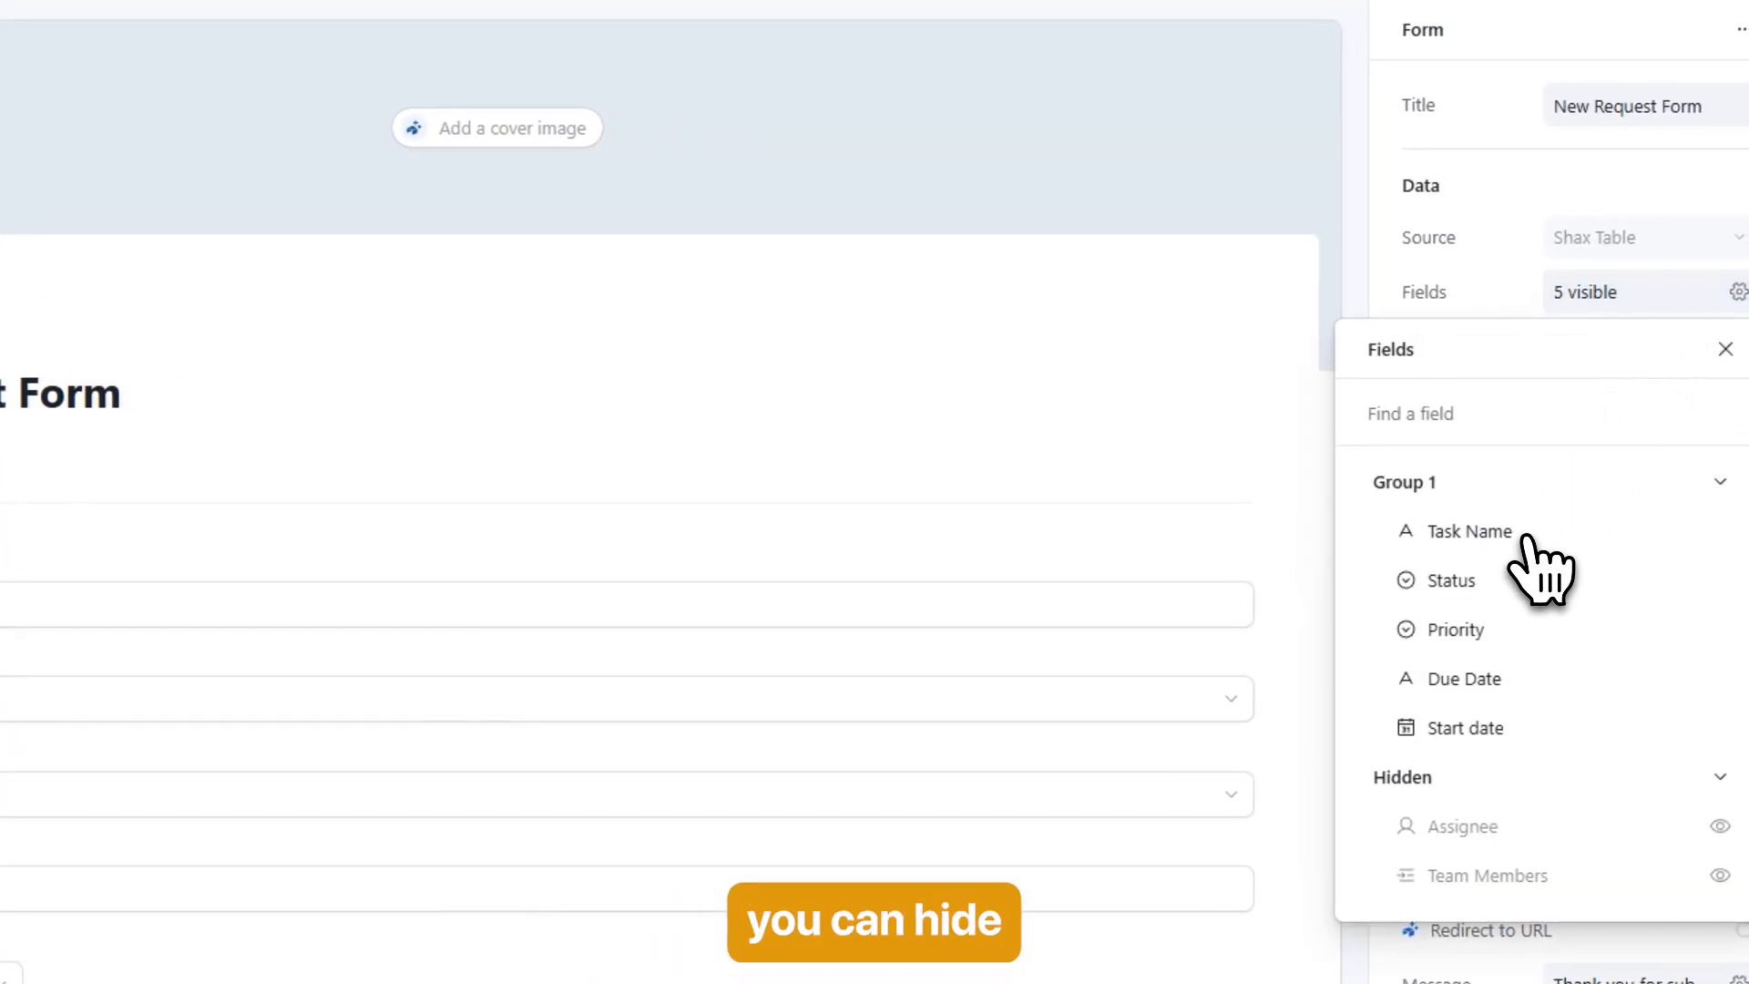
pyautogui.moveTo(1512, 585)
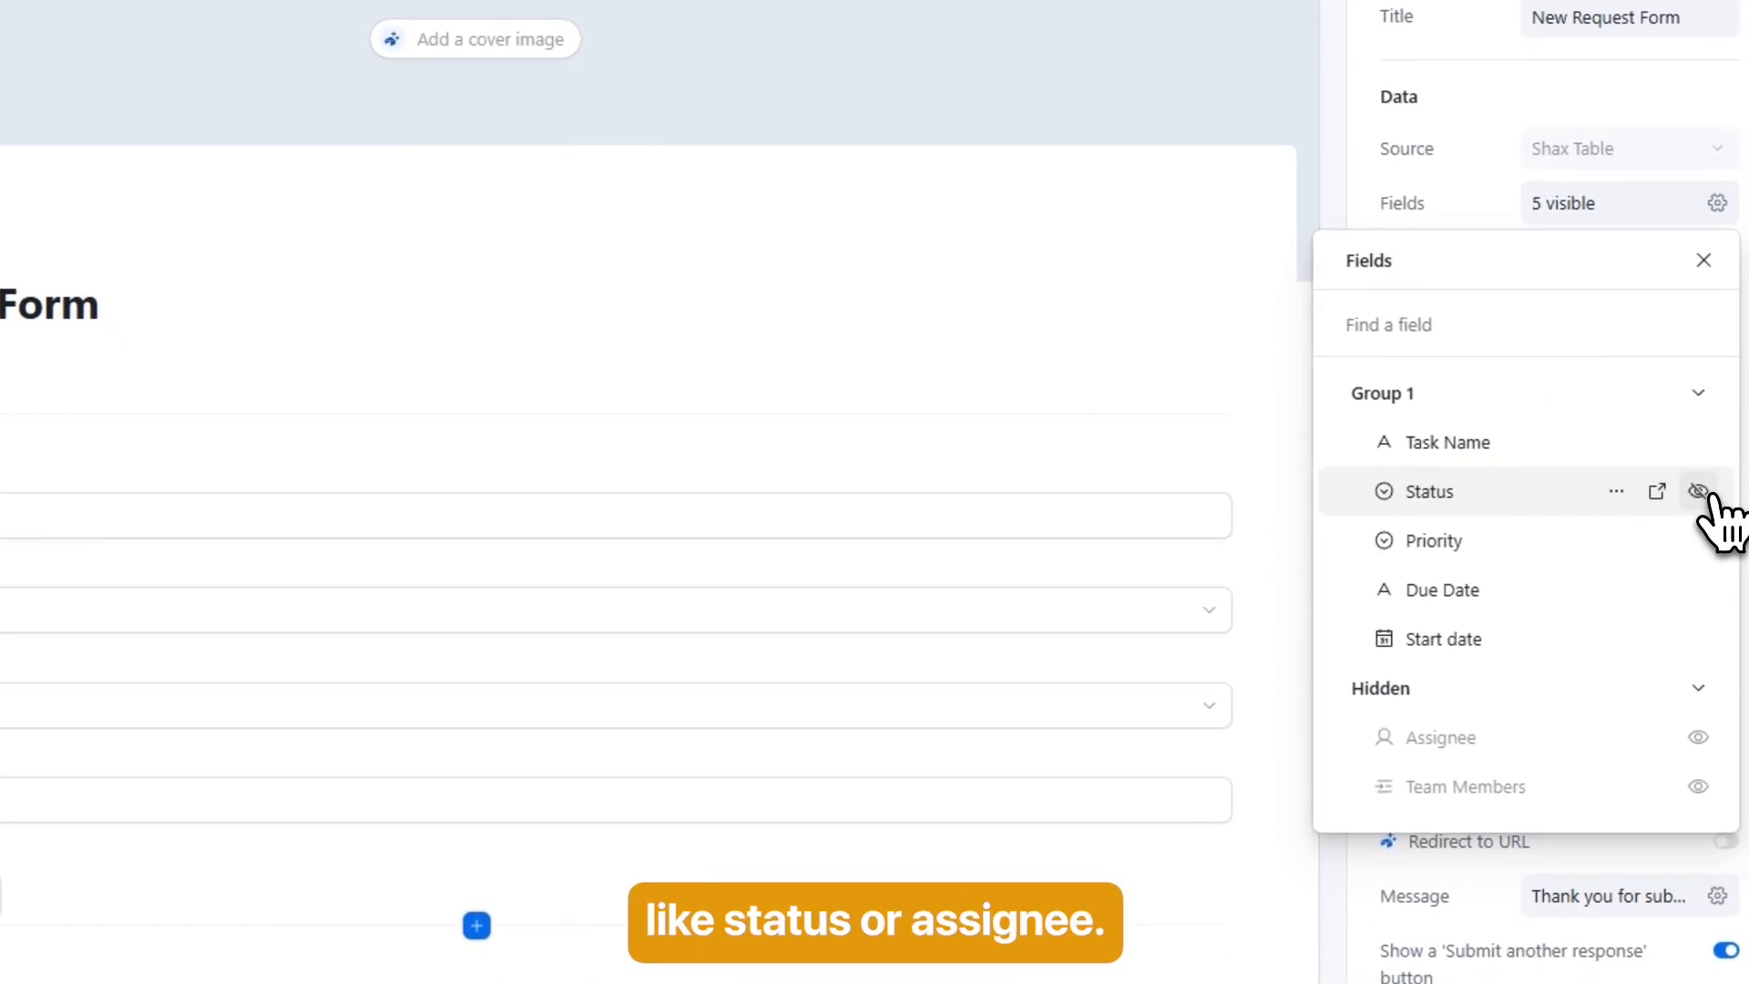
pyautogui.click(1698, 491)
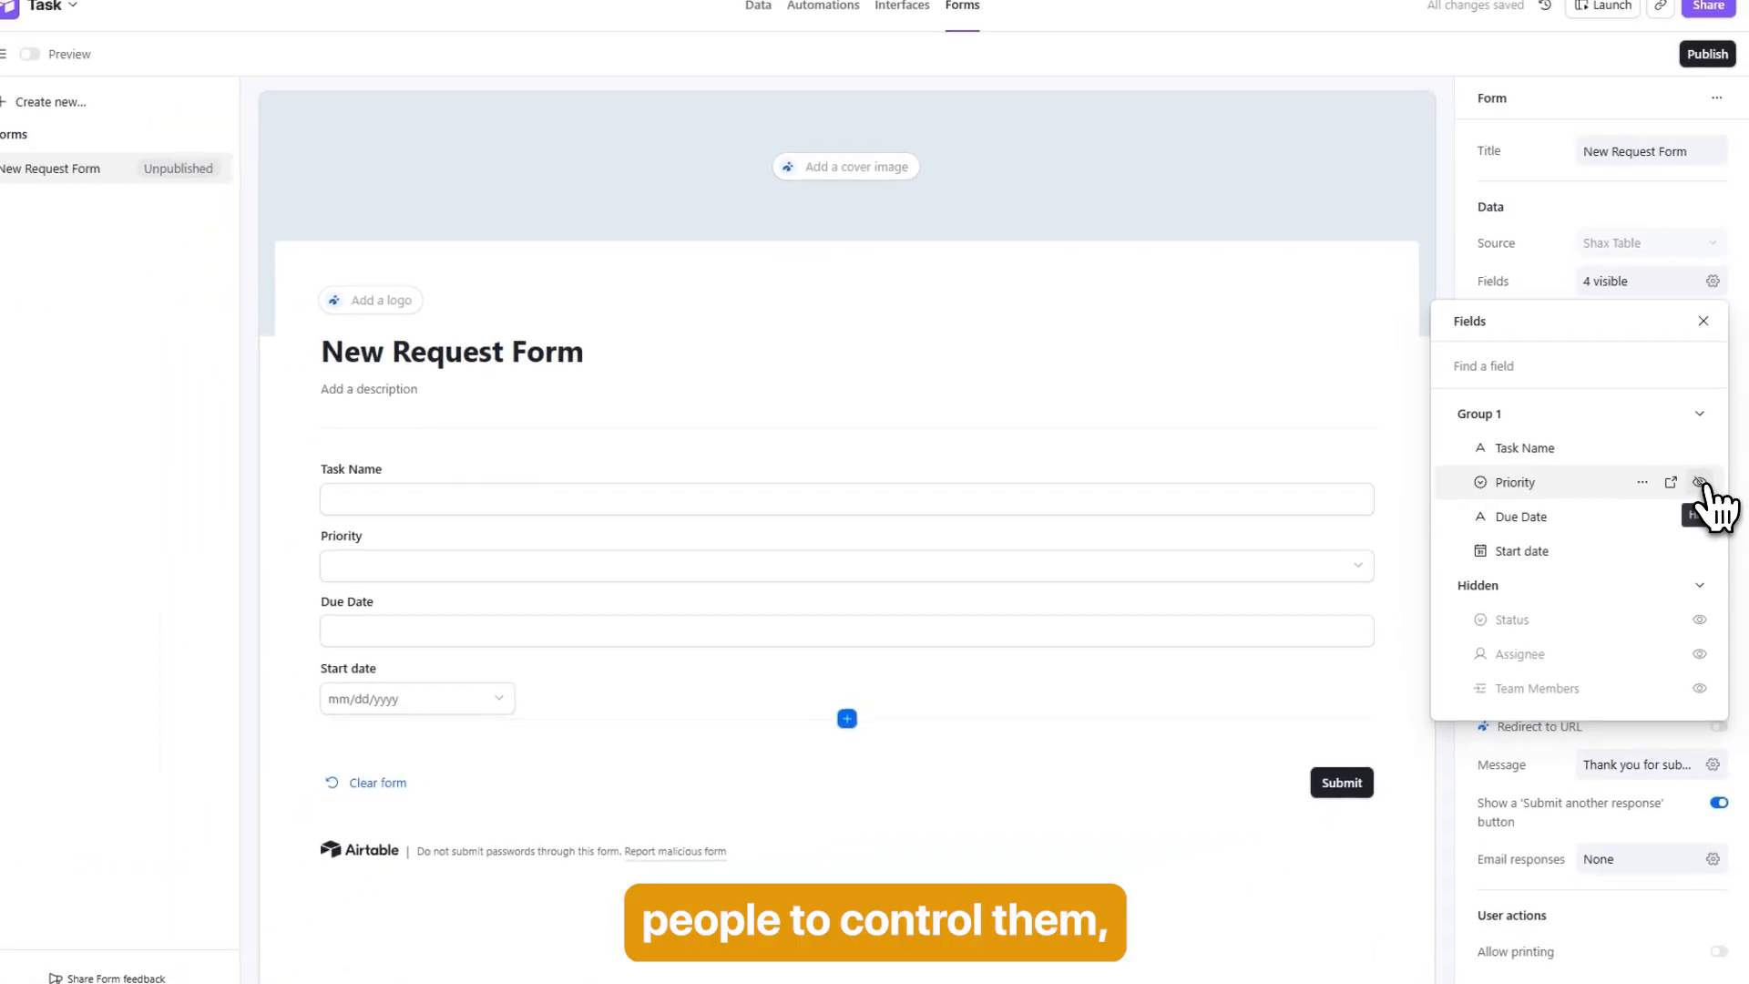
pyautogui.click(1701, 252)
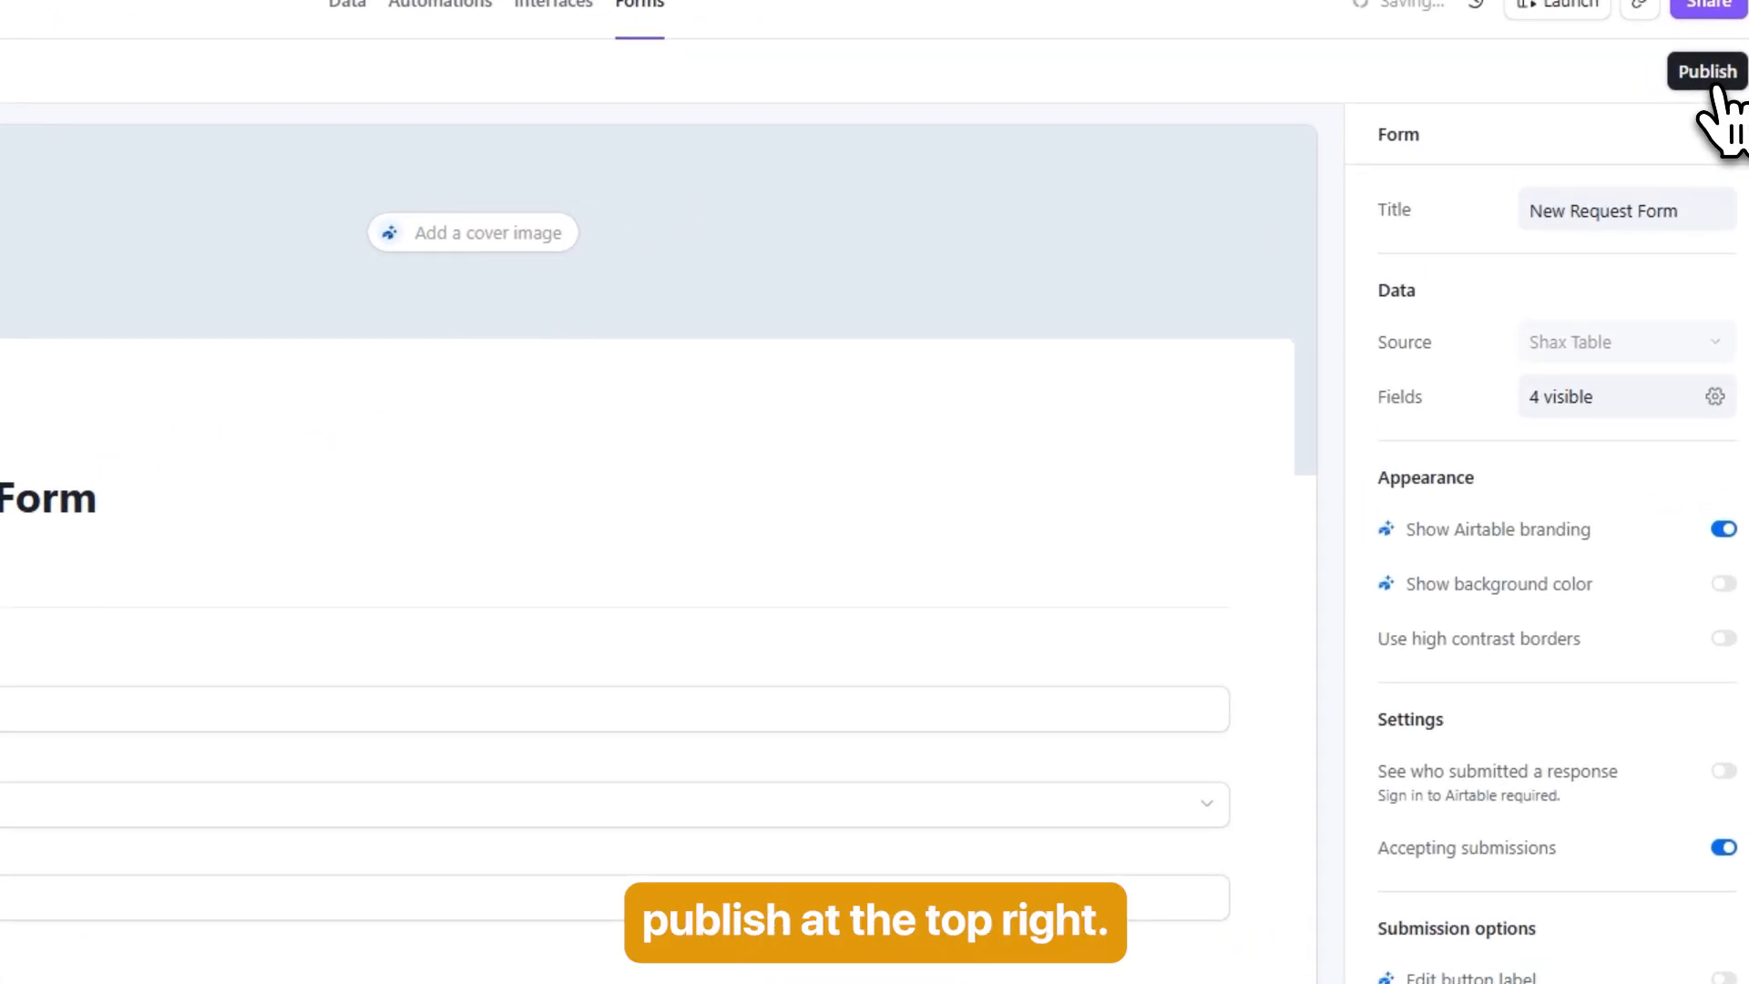
# Step: Publish the New Request Form and copy its share link
pyautogui.click(1711, 80)
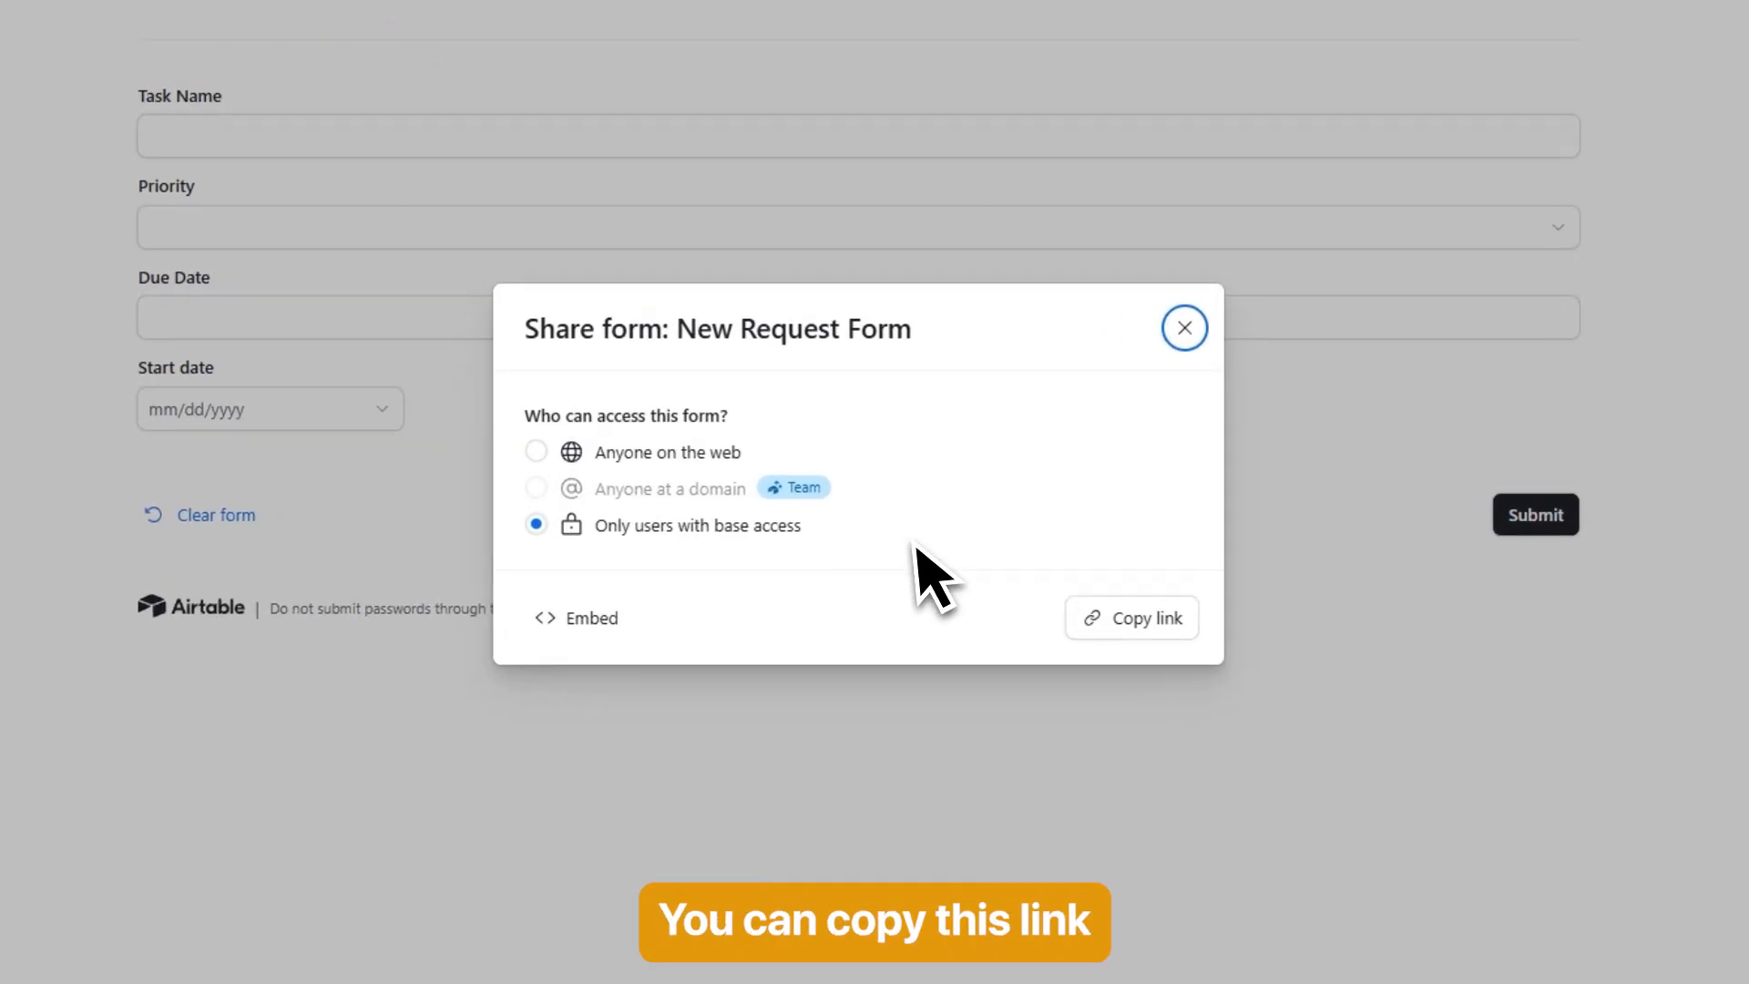
pyautogui.click(1155, 624)
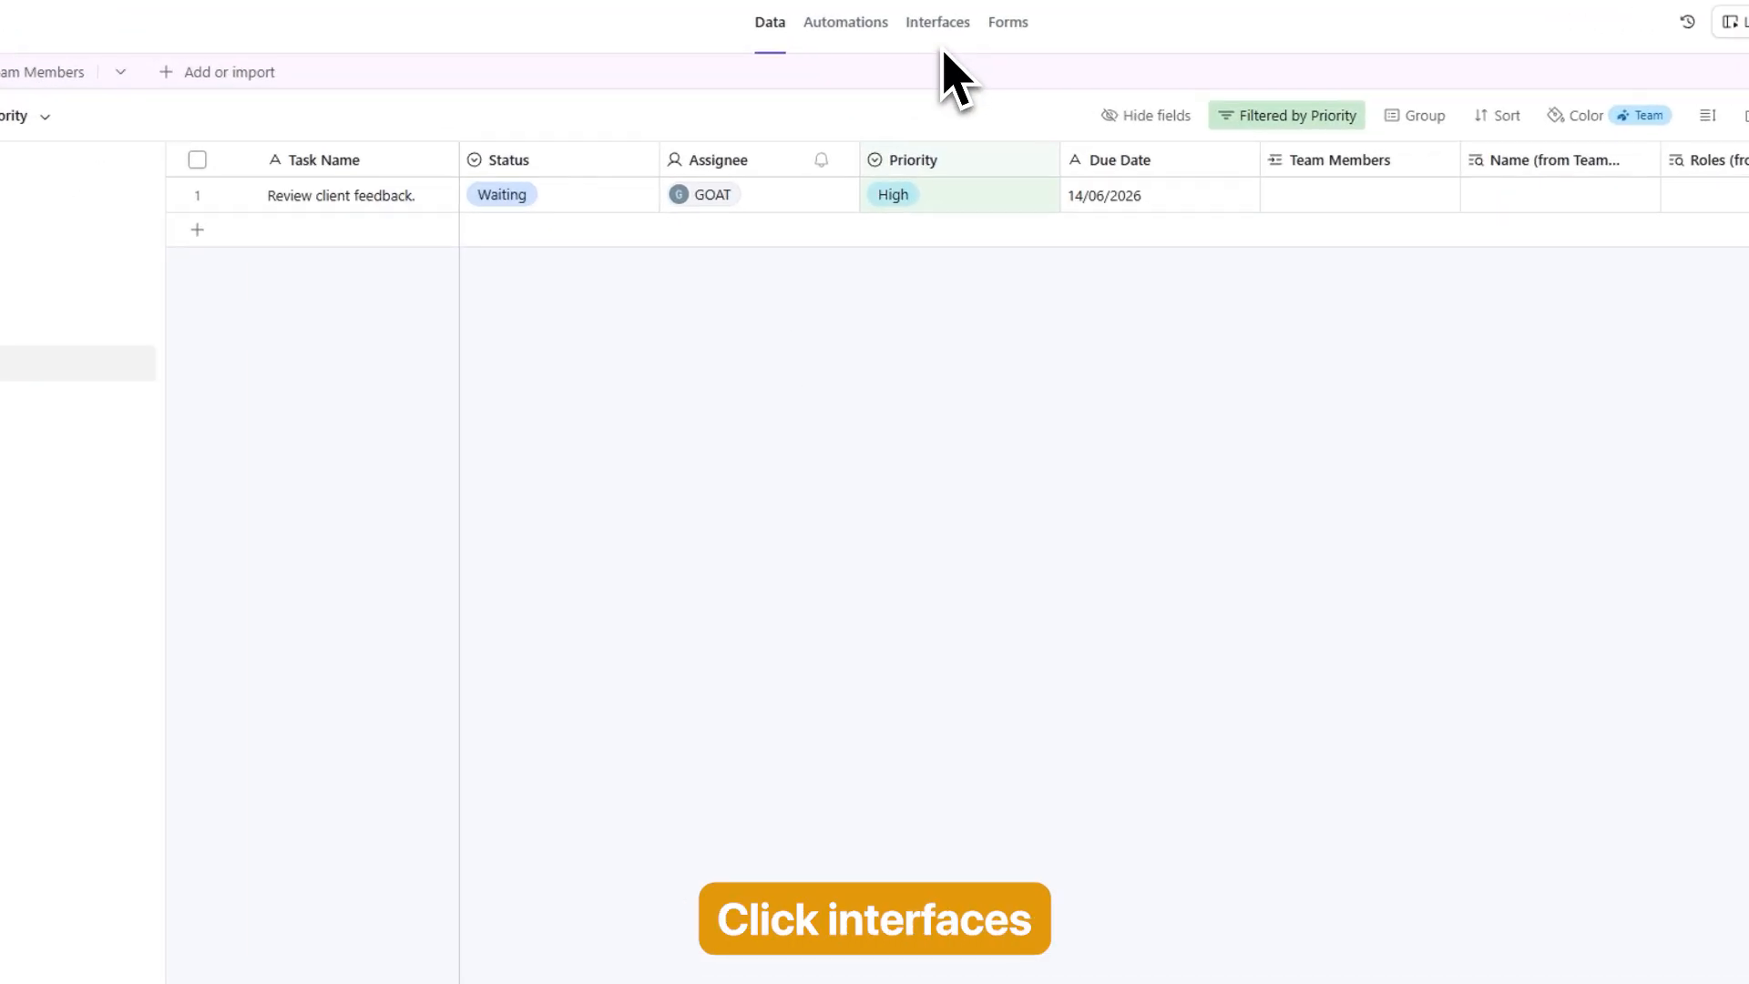
# Step: Start building an interface without AI, keeping the name "Interface" and the folder icon
pyautogui.click(944, 37)
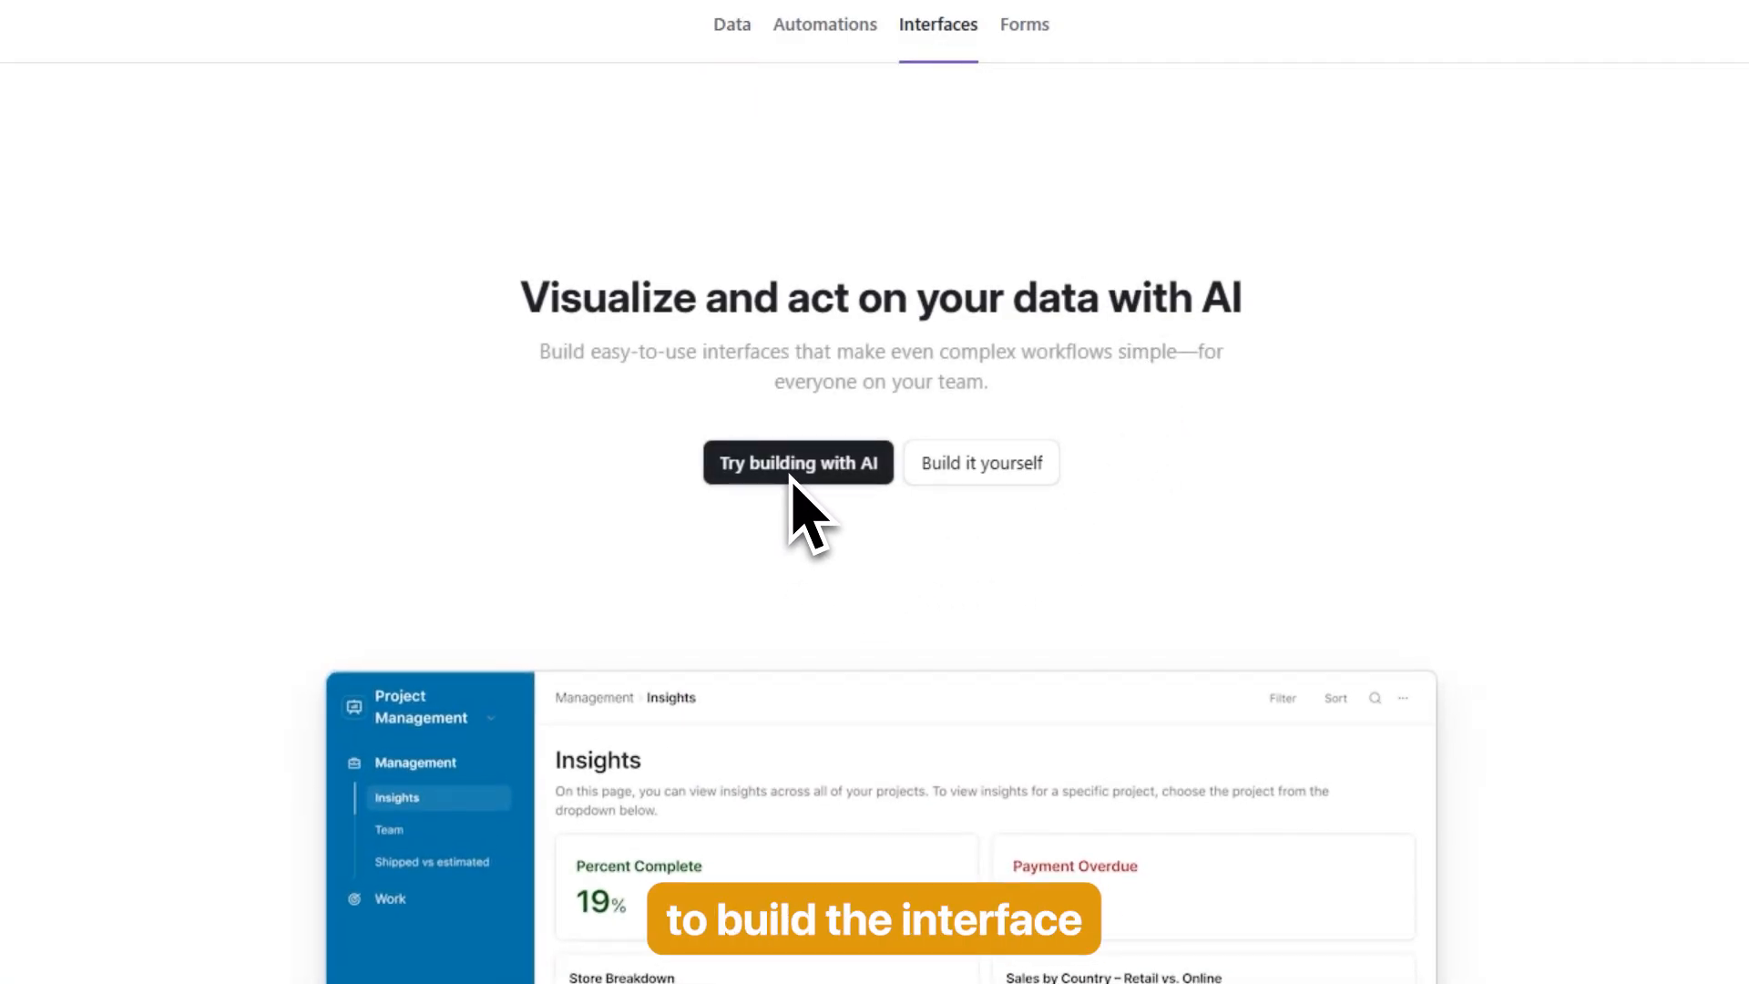
pyautogui.click(1002, 474)
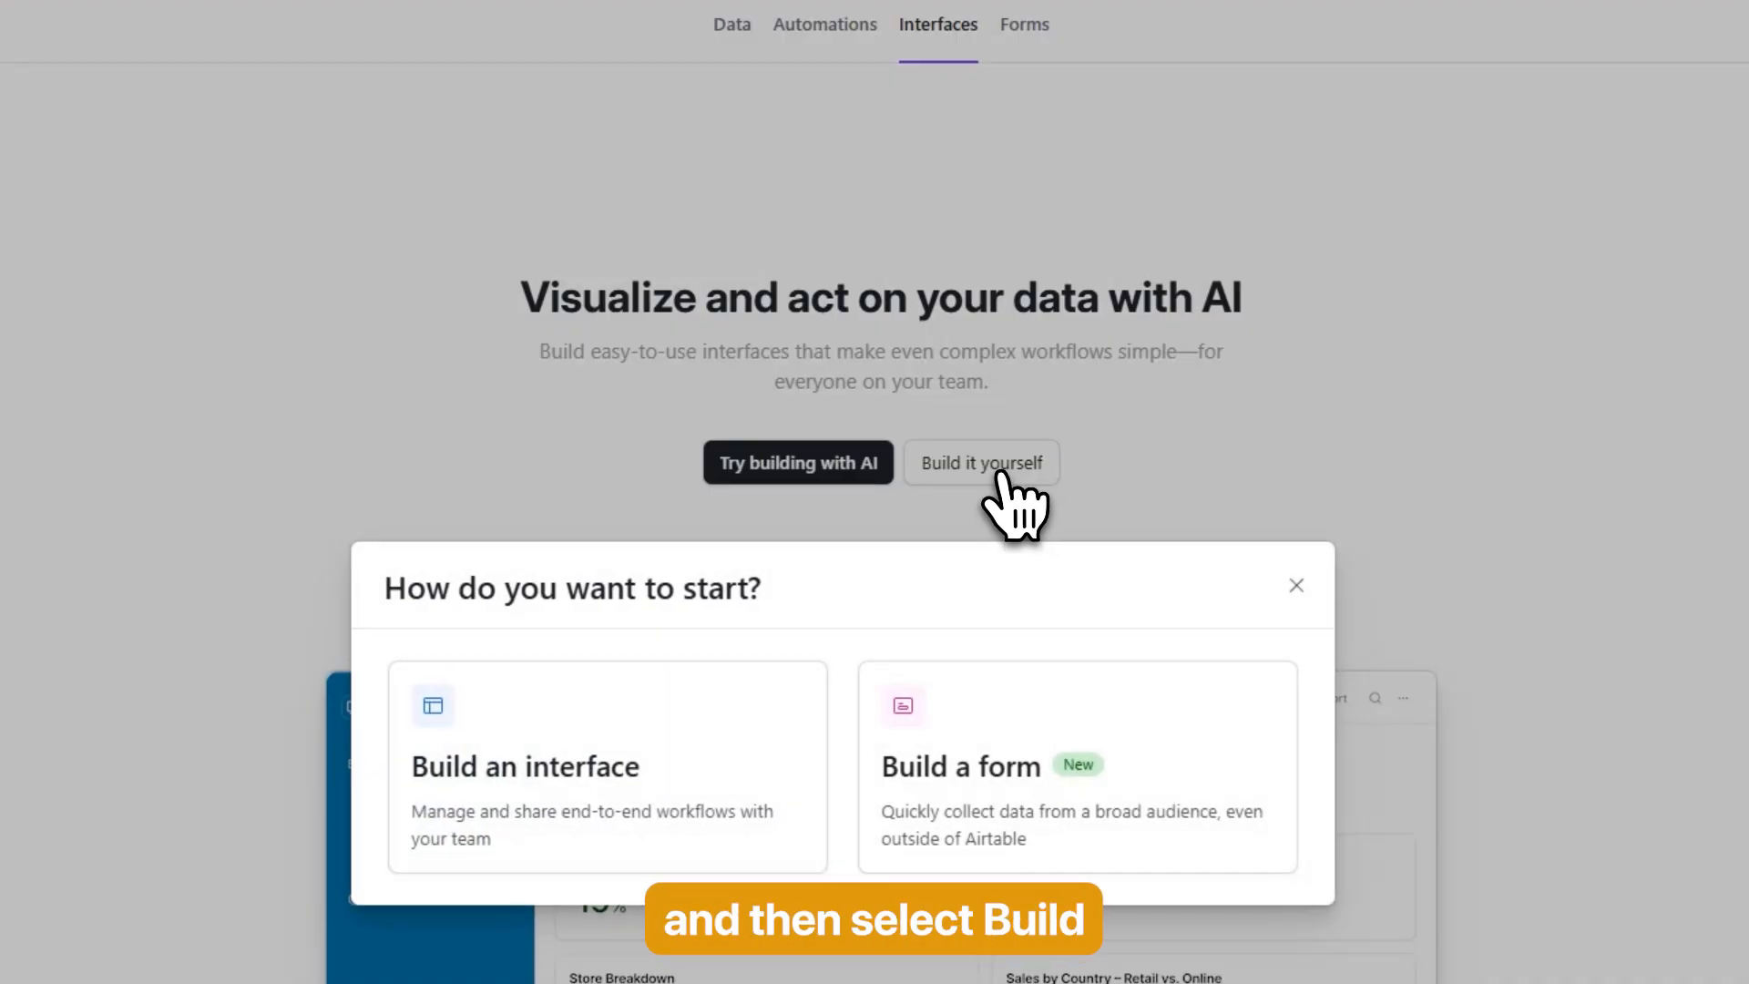
pyautogui.click(582, 772)
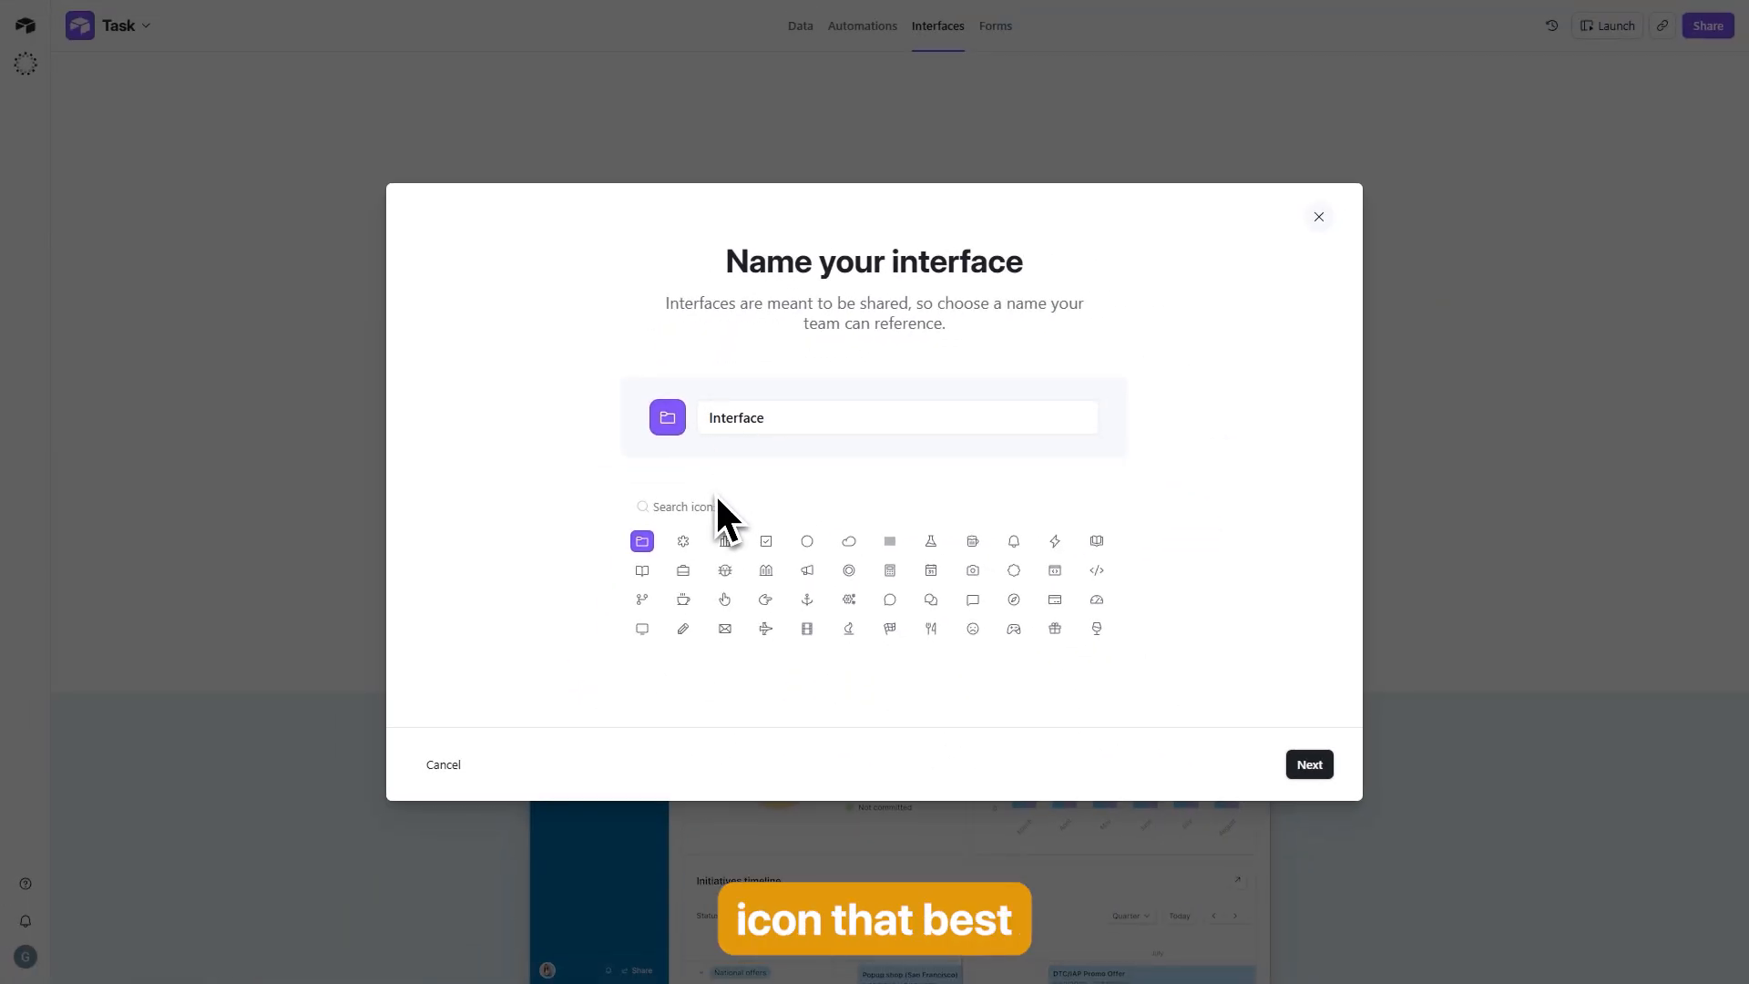
pyautogui.click(1312, 766)
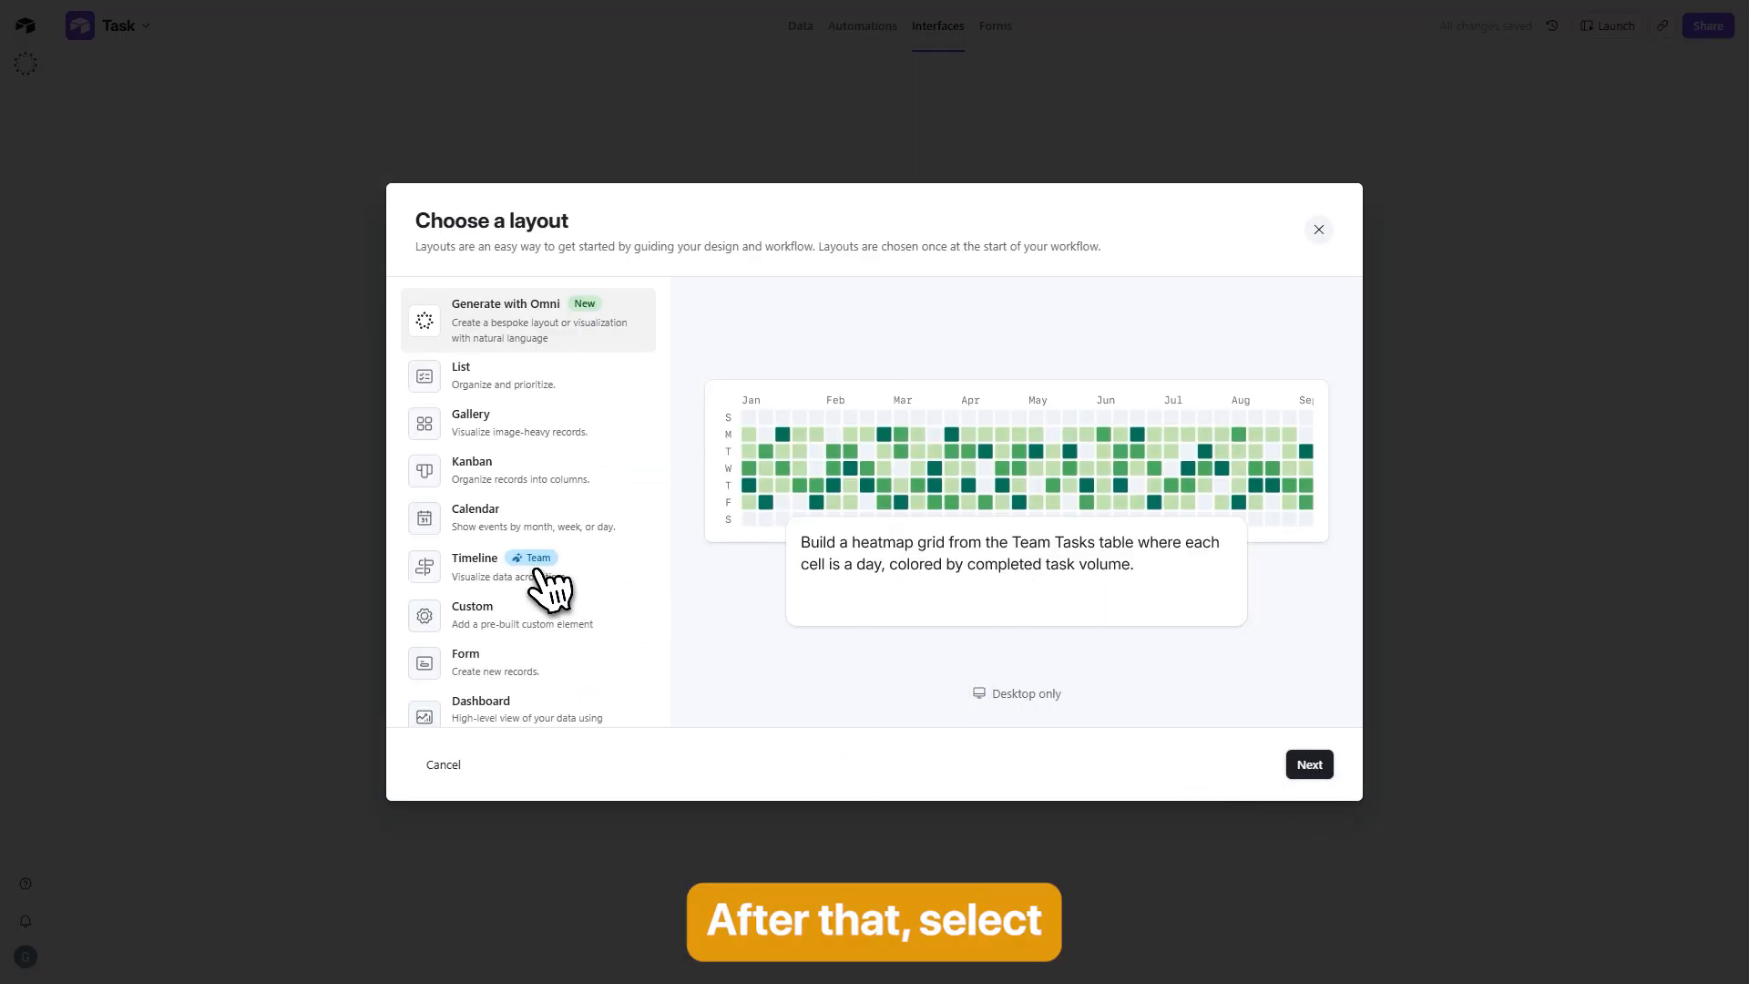
# Step: Give the interface a Dashboard layout with Shax Table as its data source
pyautogui.scroll(-3, 538, 432)
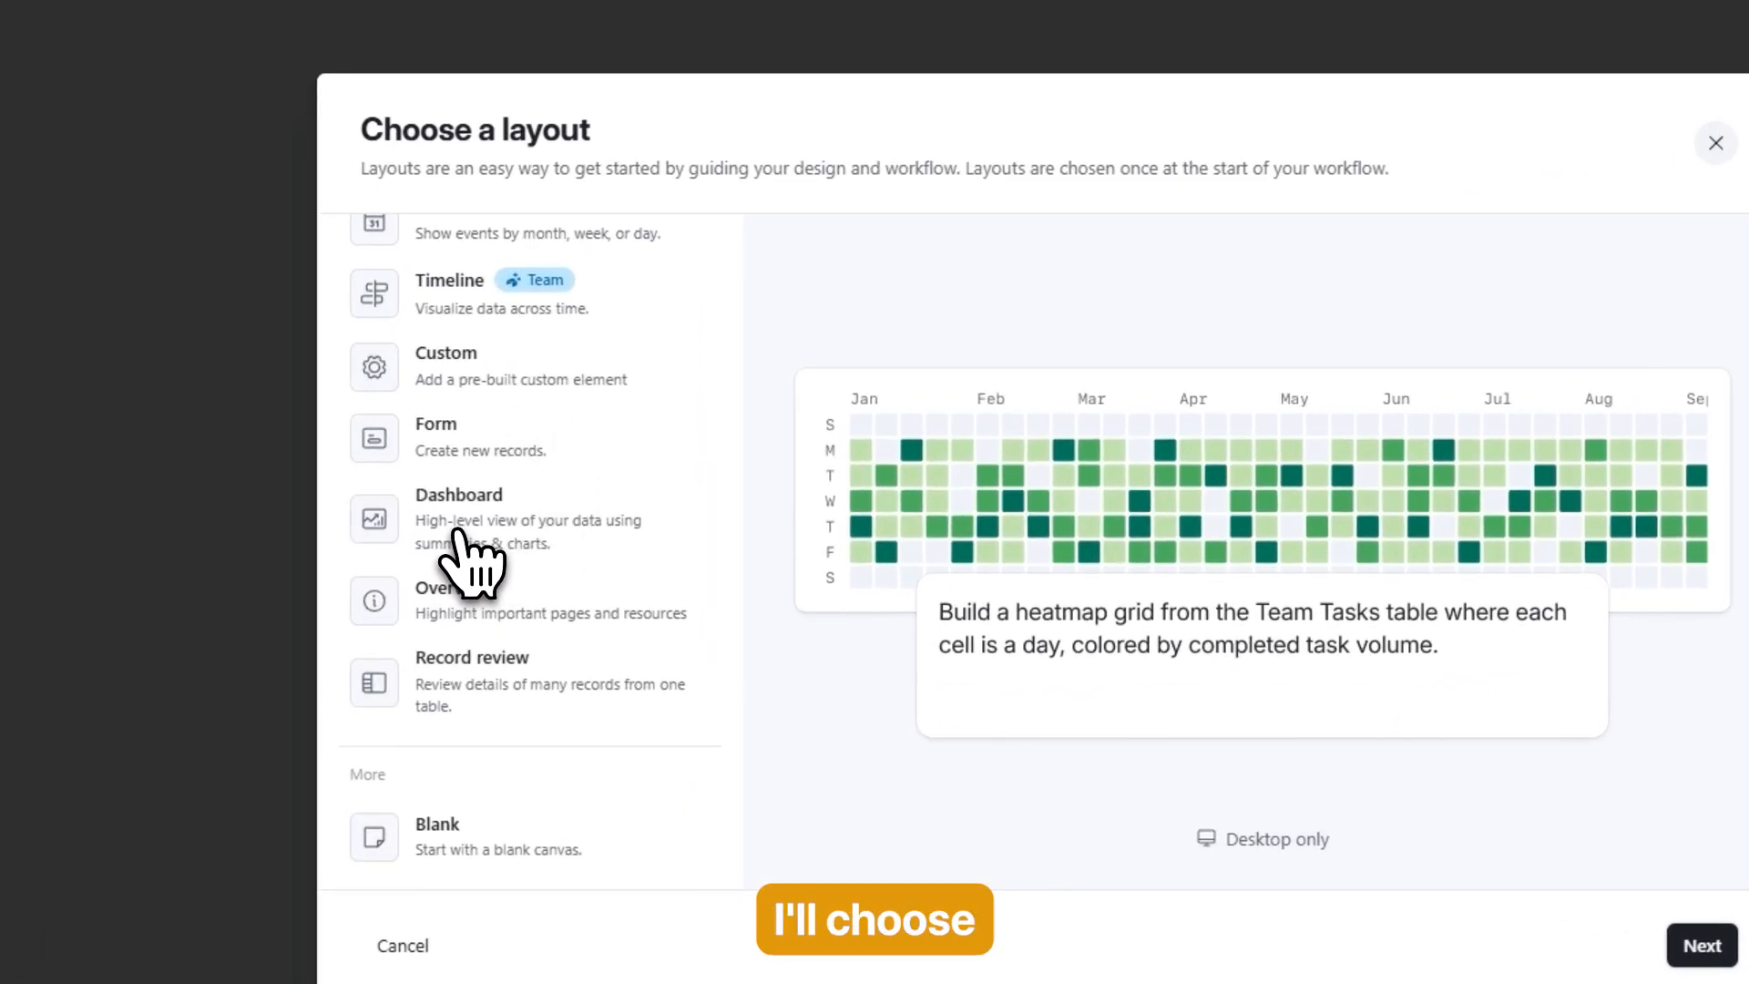
pyautogui.click(455, 521)
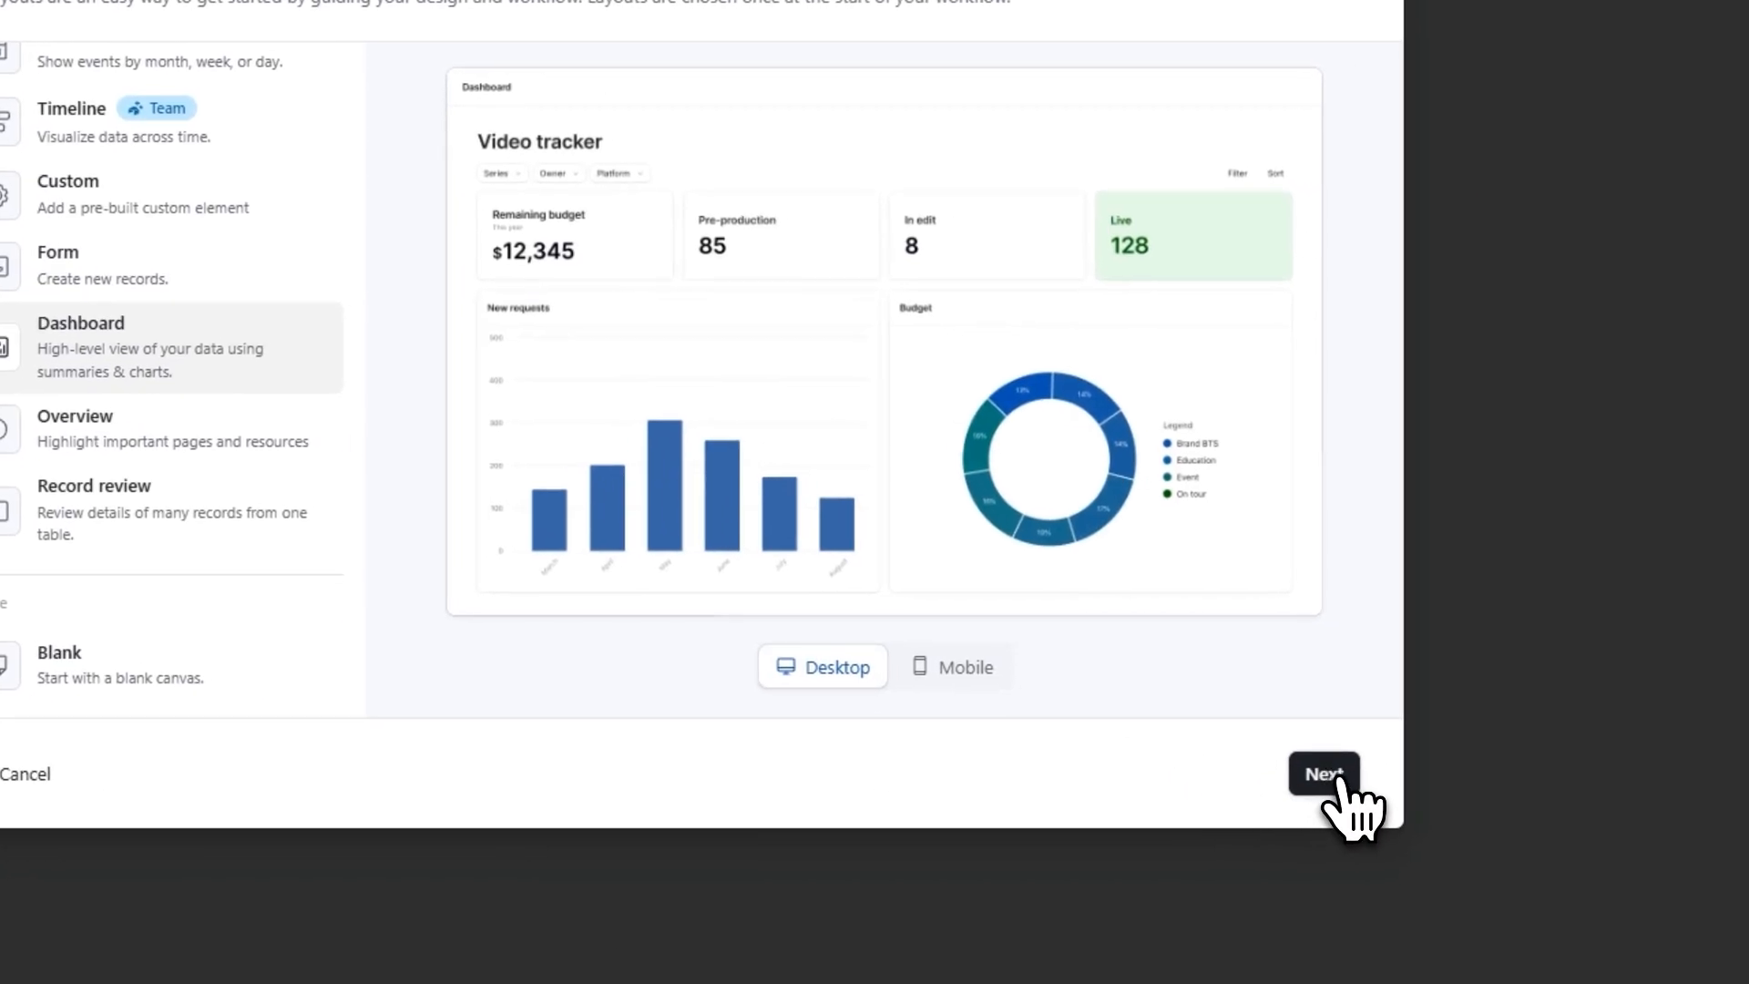
pyautogui.click(1337, 777)
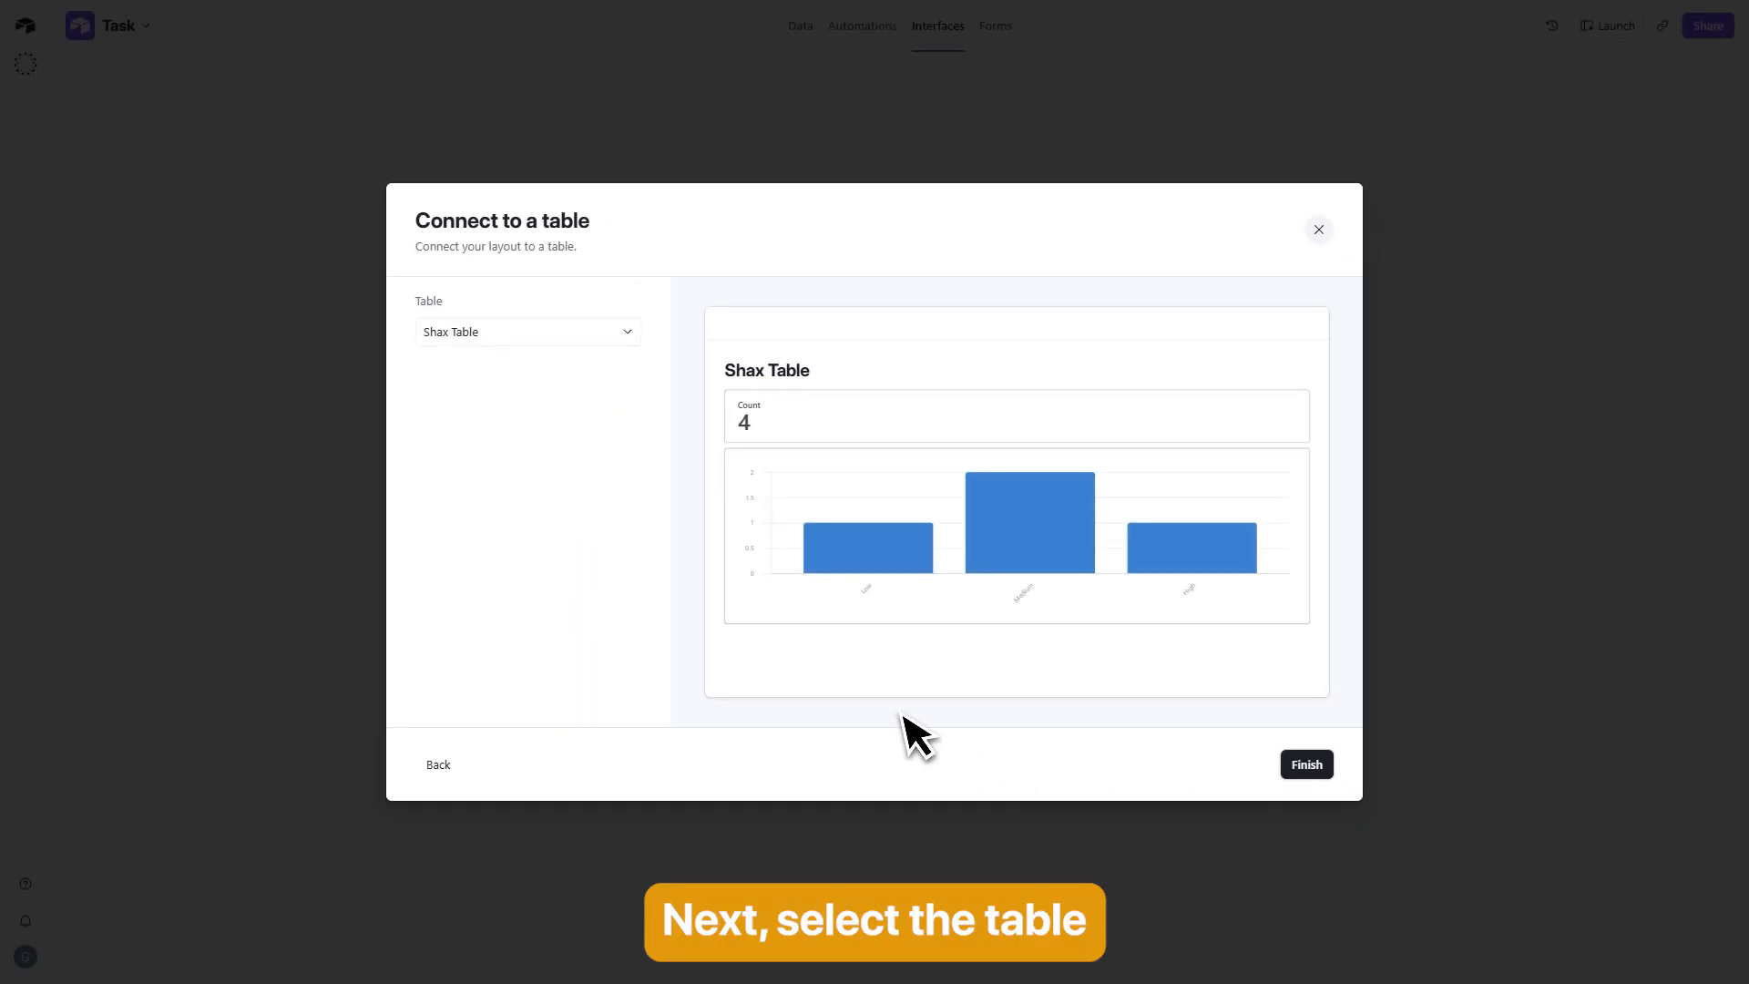
pyautogui.click(478, 335)
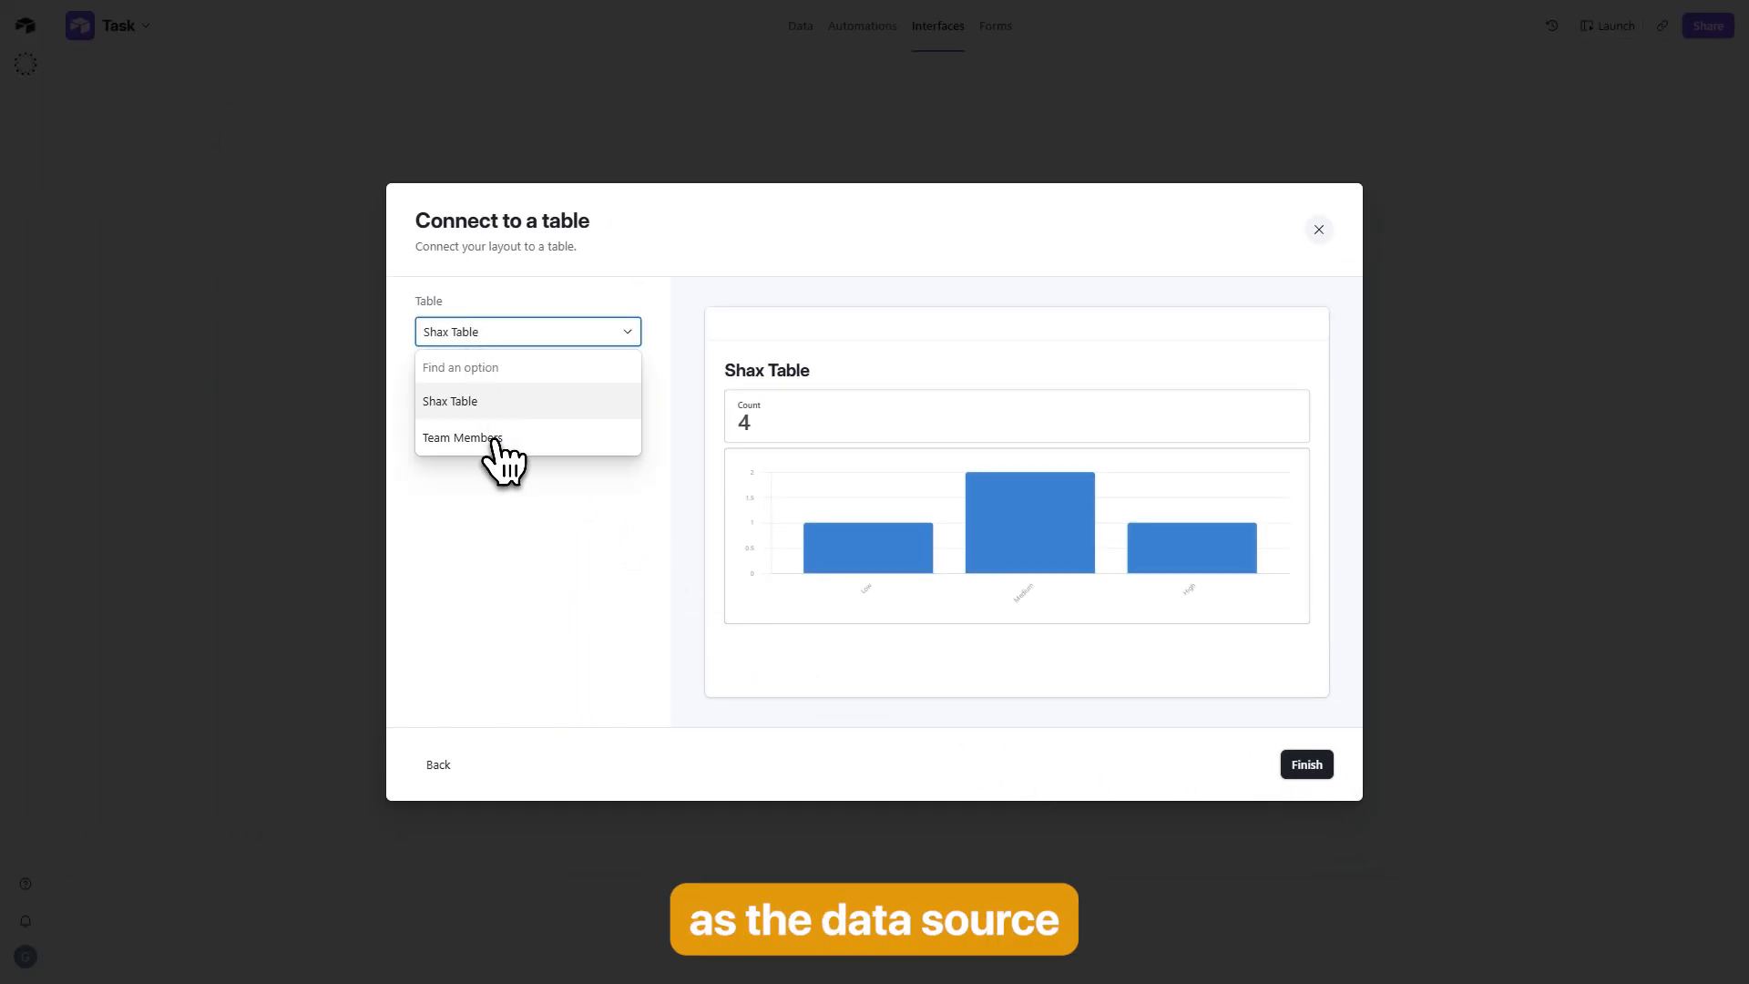
pyautogui.click(455, 401)
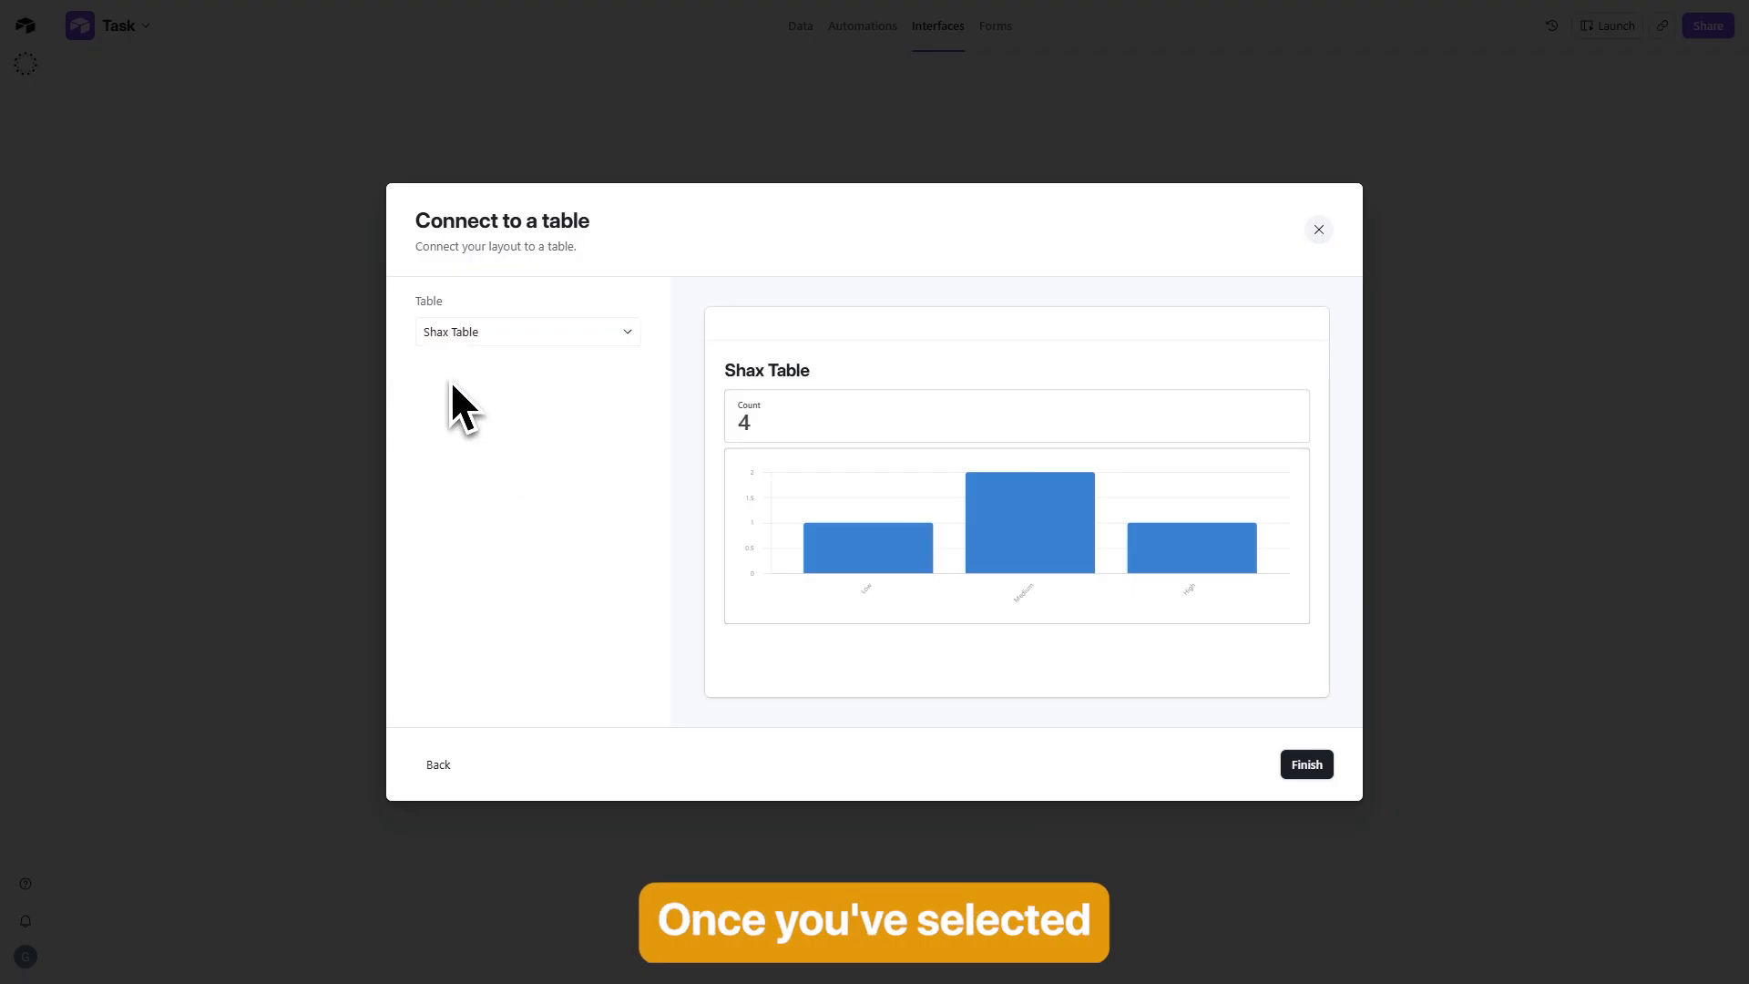
pyautogui.click(1312, 768)
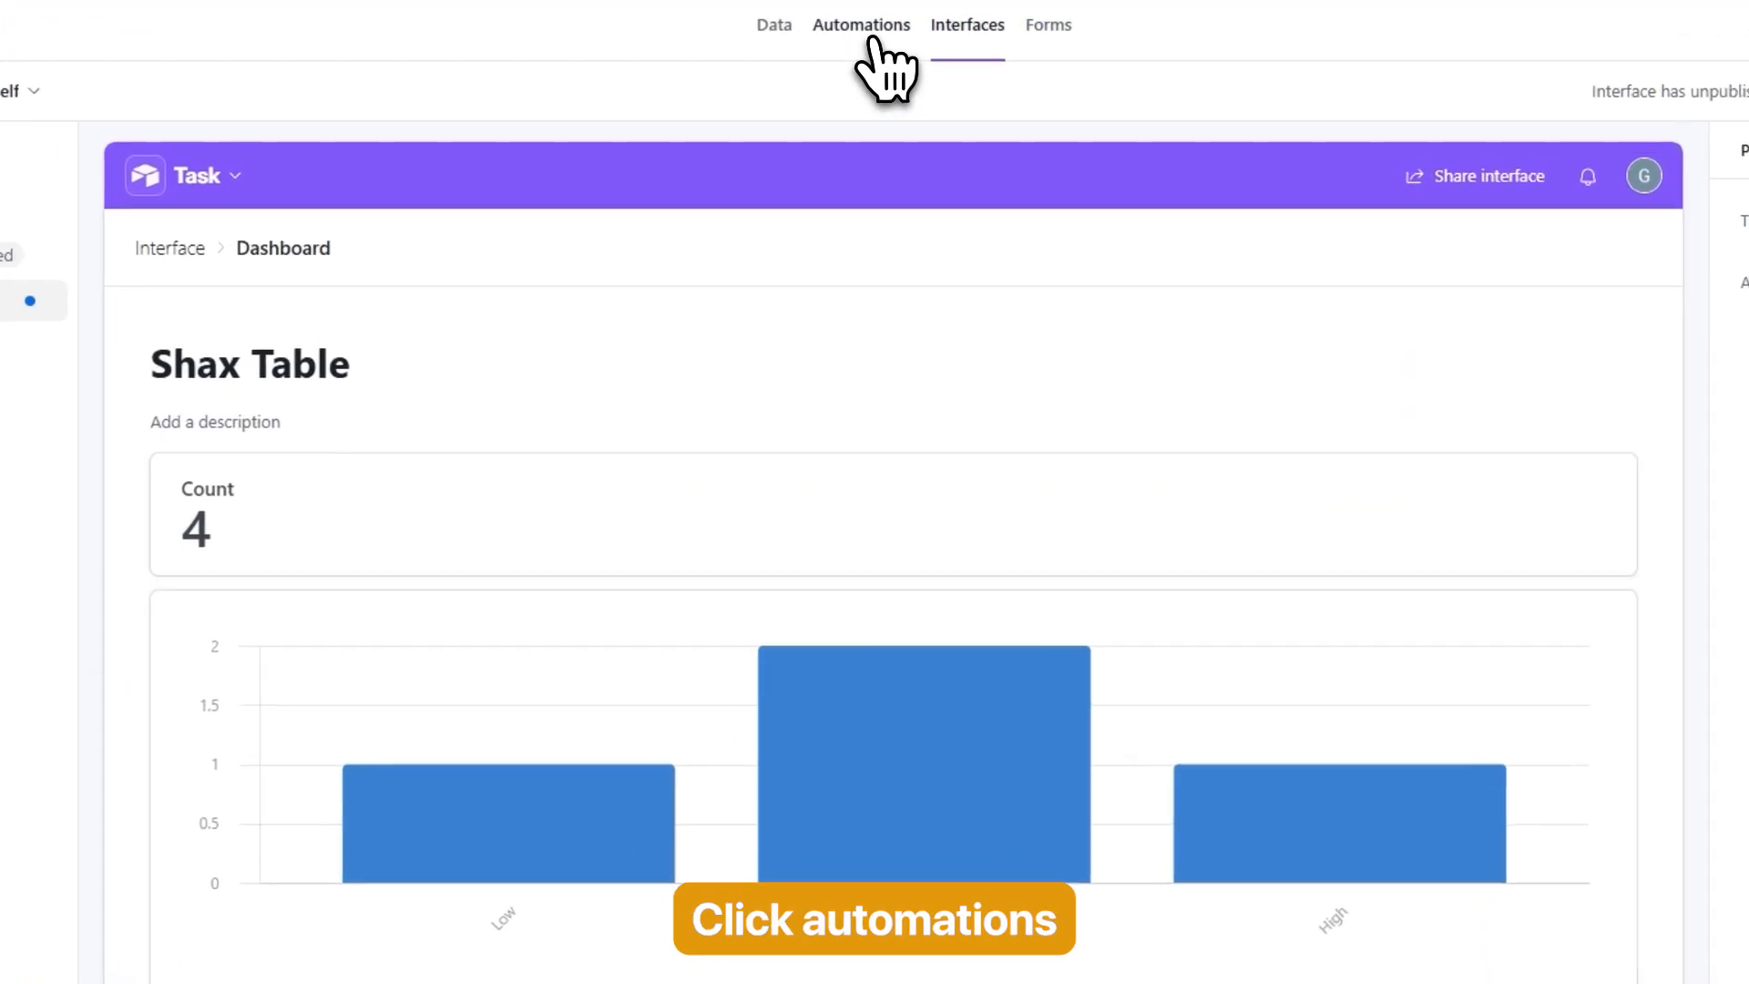
# Step: Create an automation triggered when a record matches conditions, using Shax Table
pyautogui.click(870, 32)
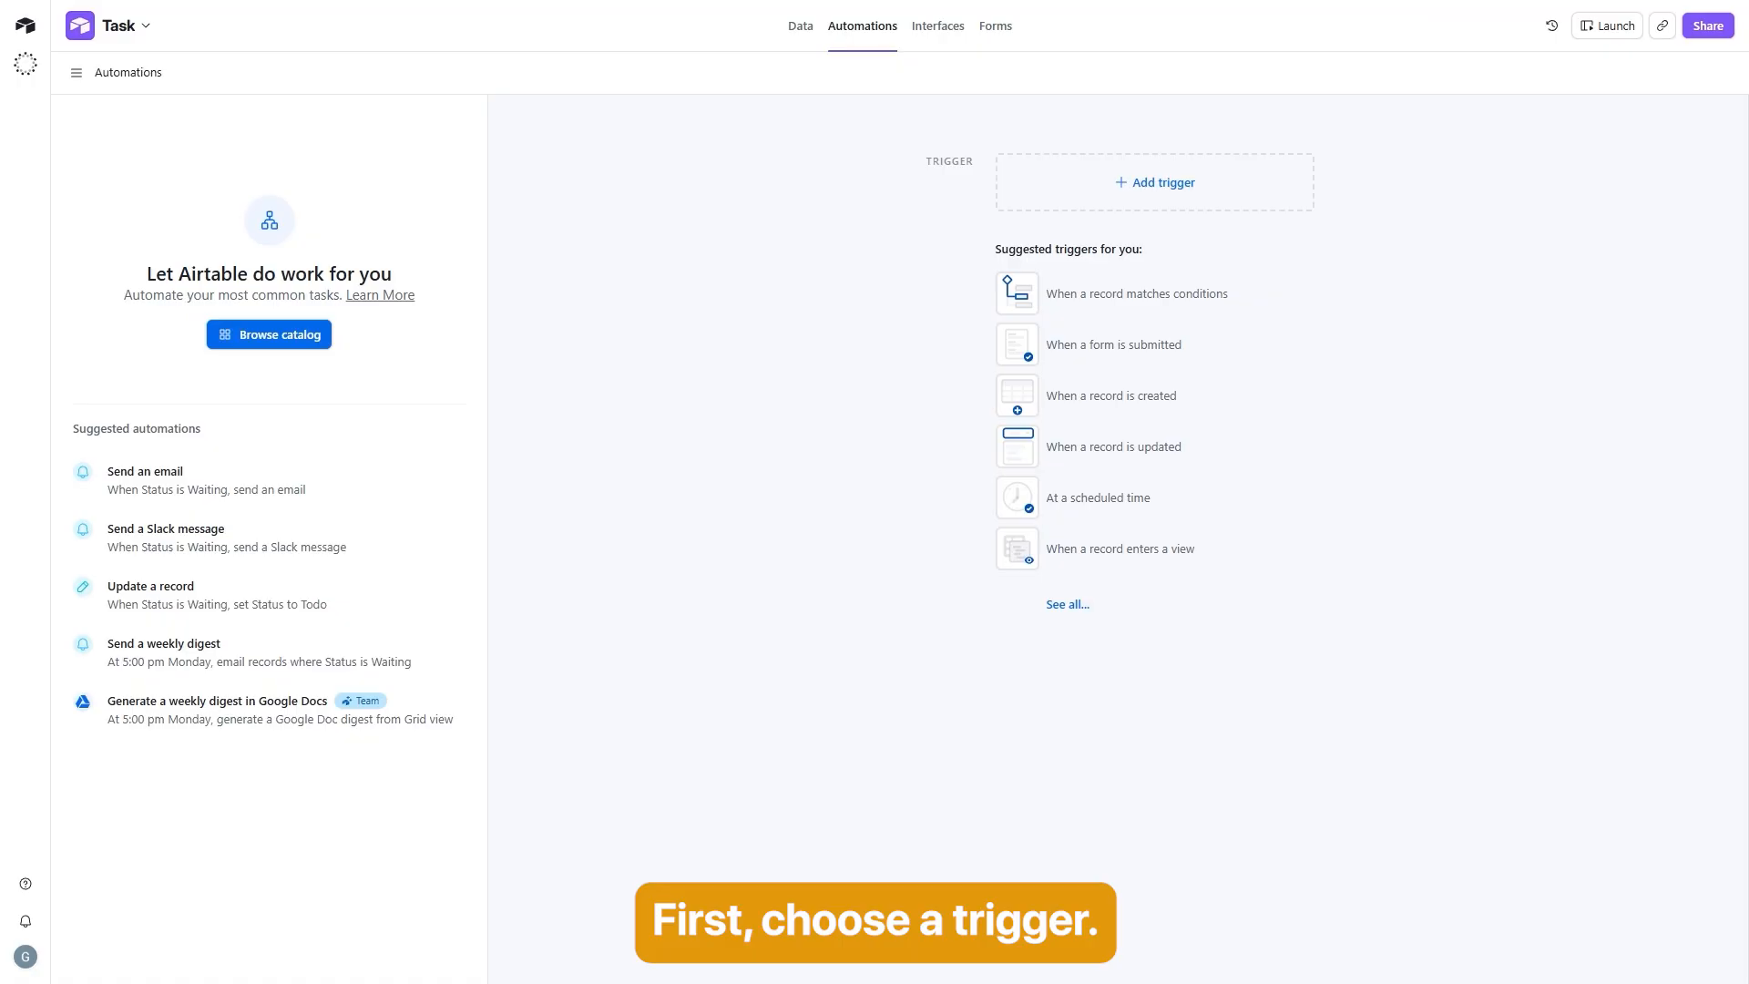
pyautogui.click(1147, 191)
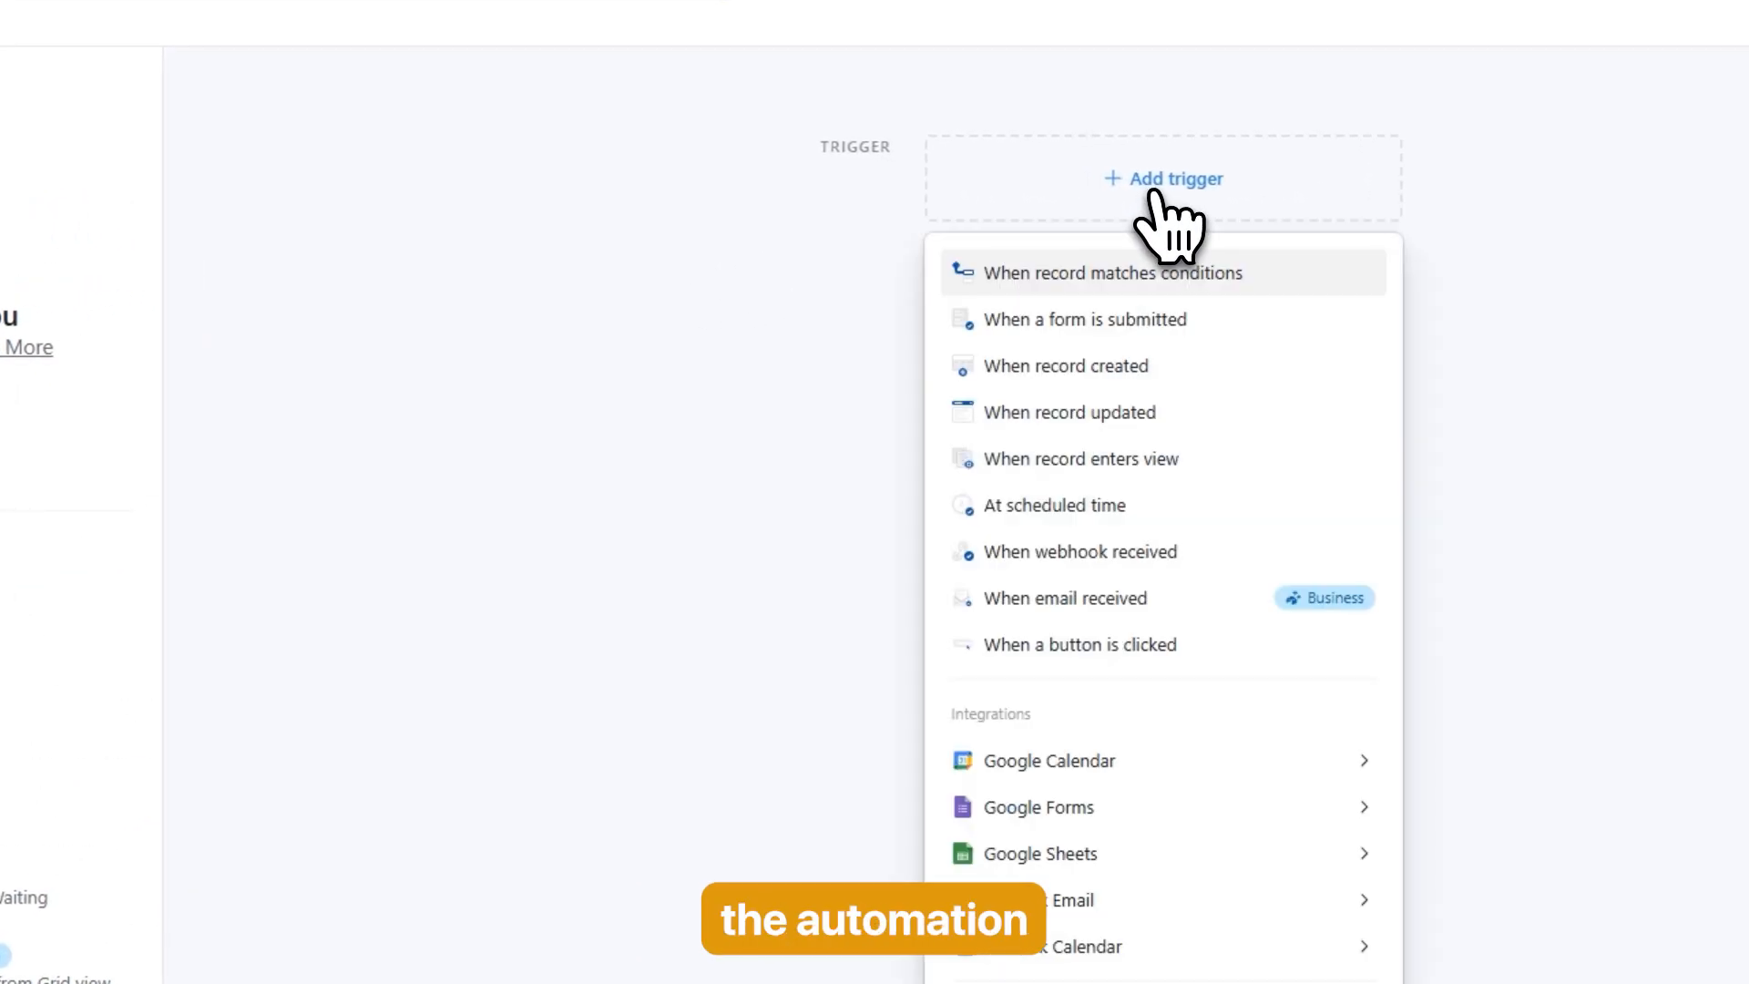
pyautogui.click(1097, 282)
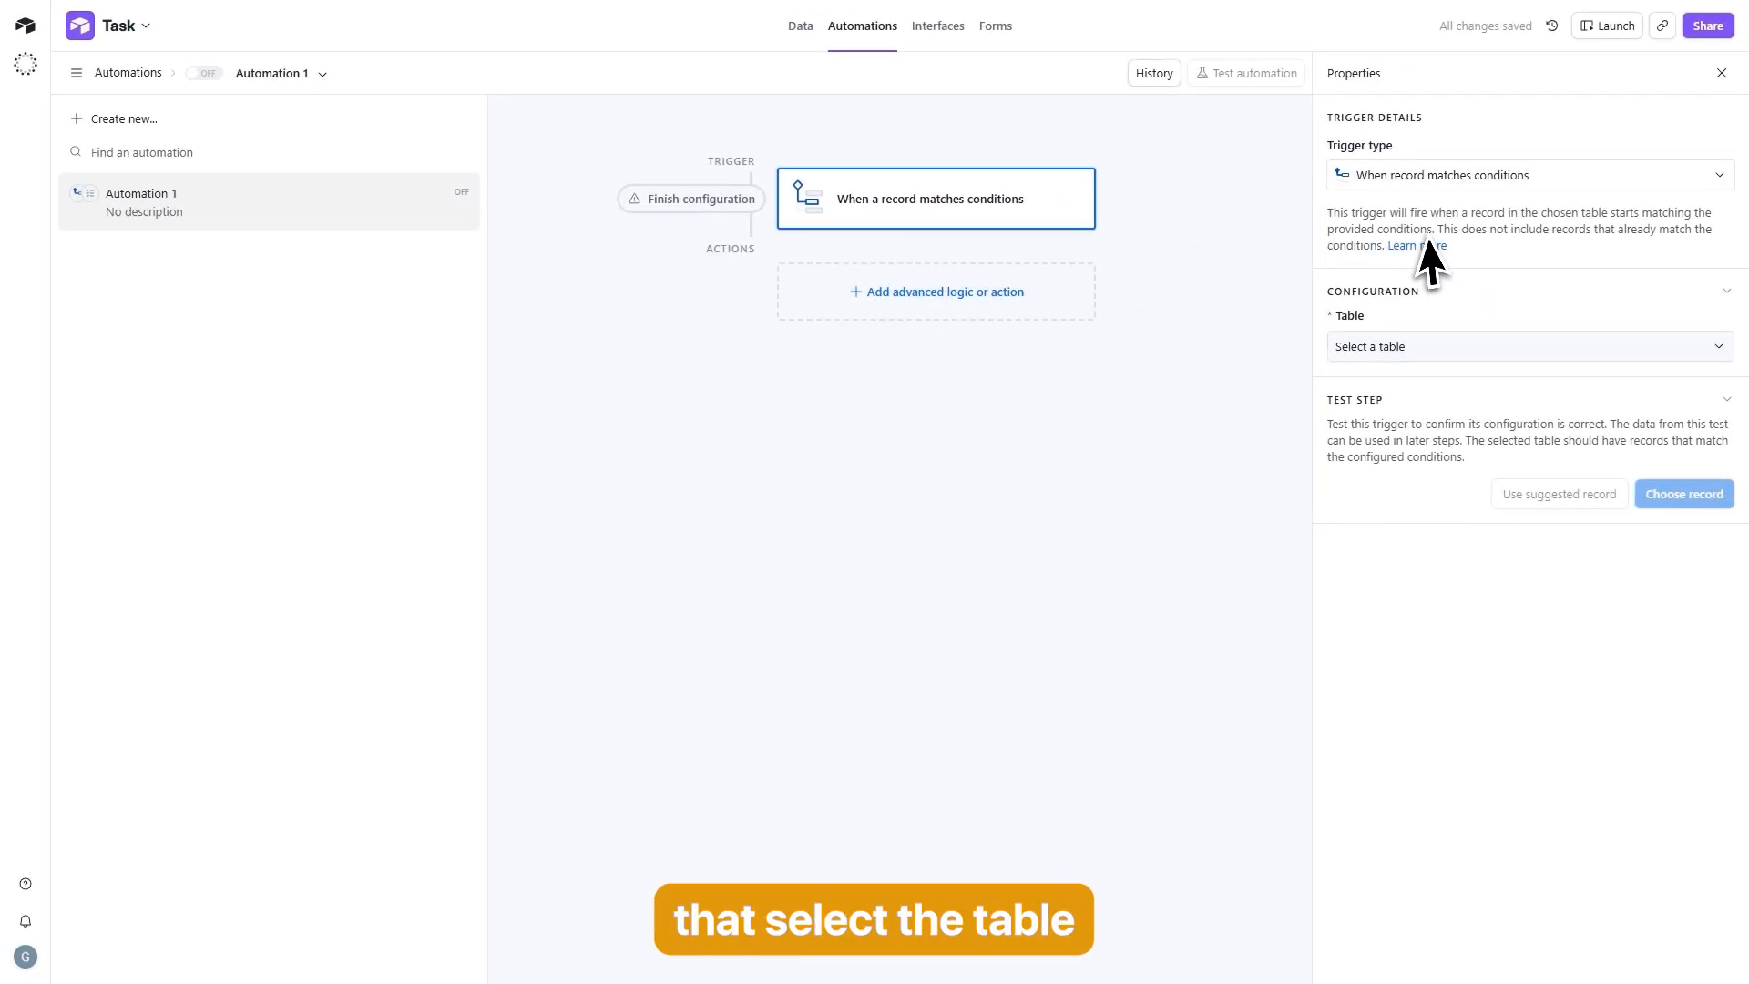
pyautogui.click(1375, 351)
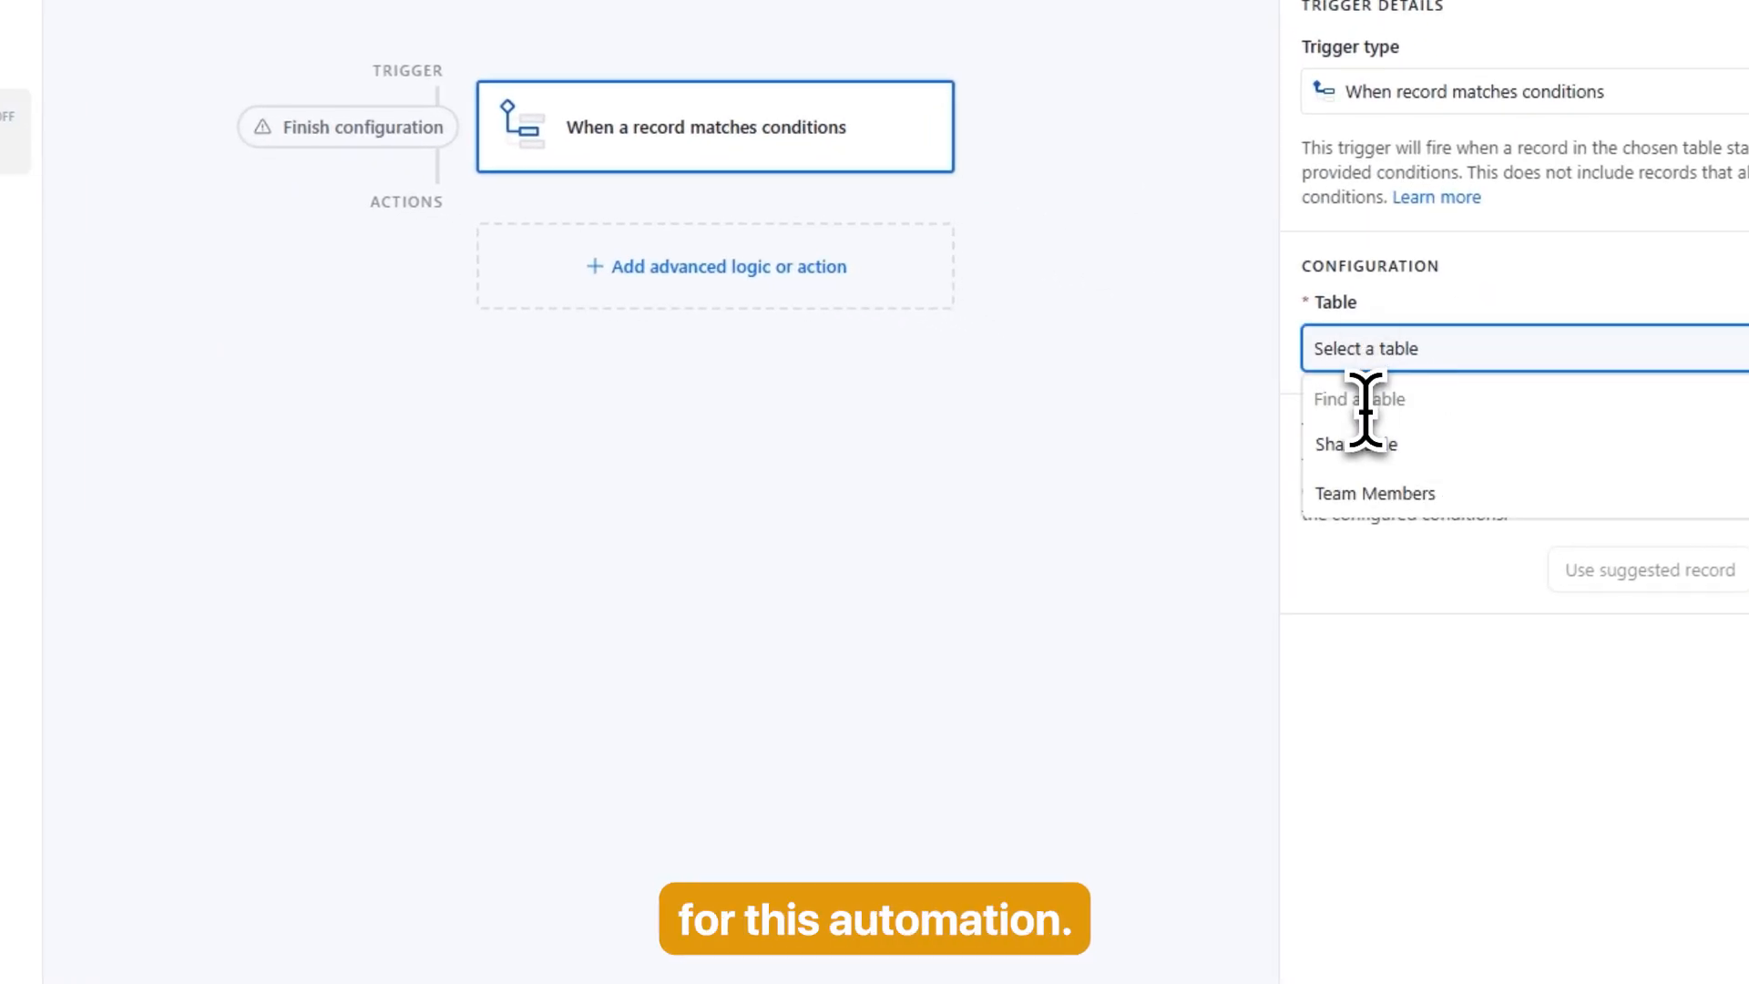
pyautogui.click(1364, 447)
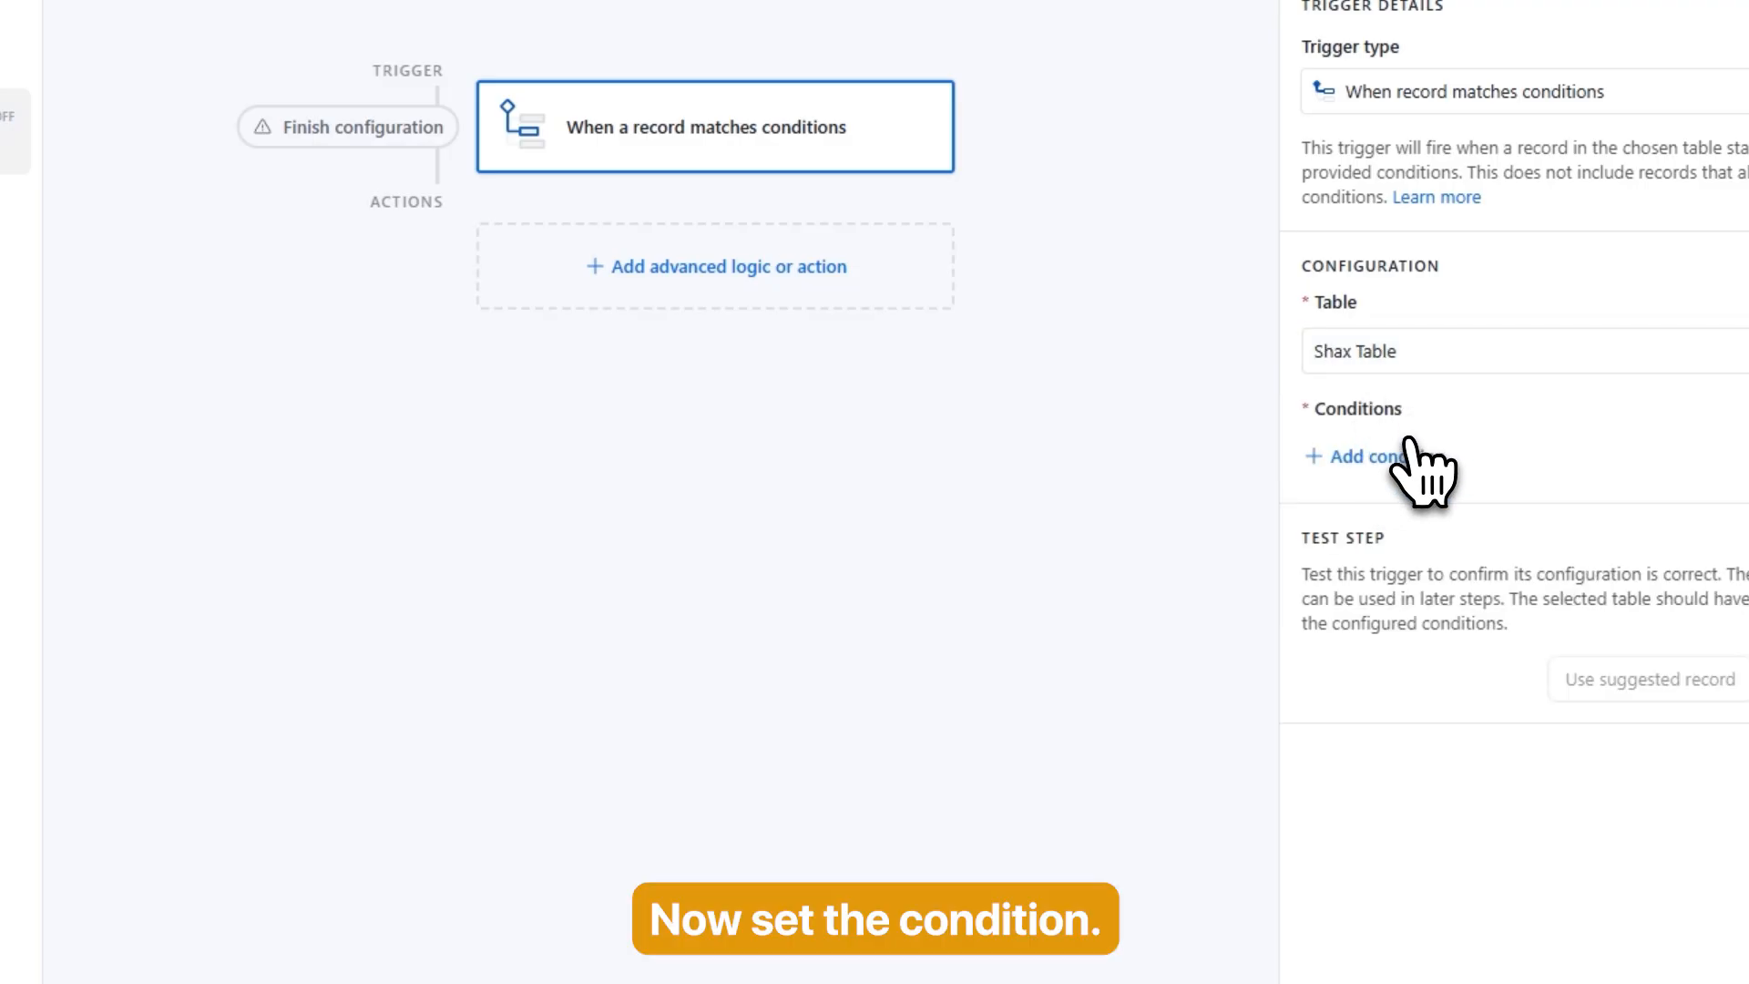
# Step: Set the trigger's condition to Status is Done
pyautogui.click(1362, 457)
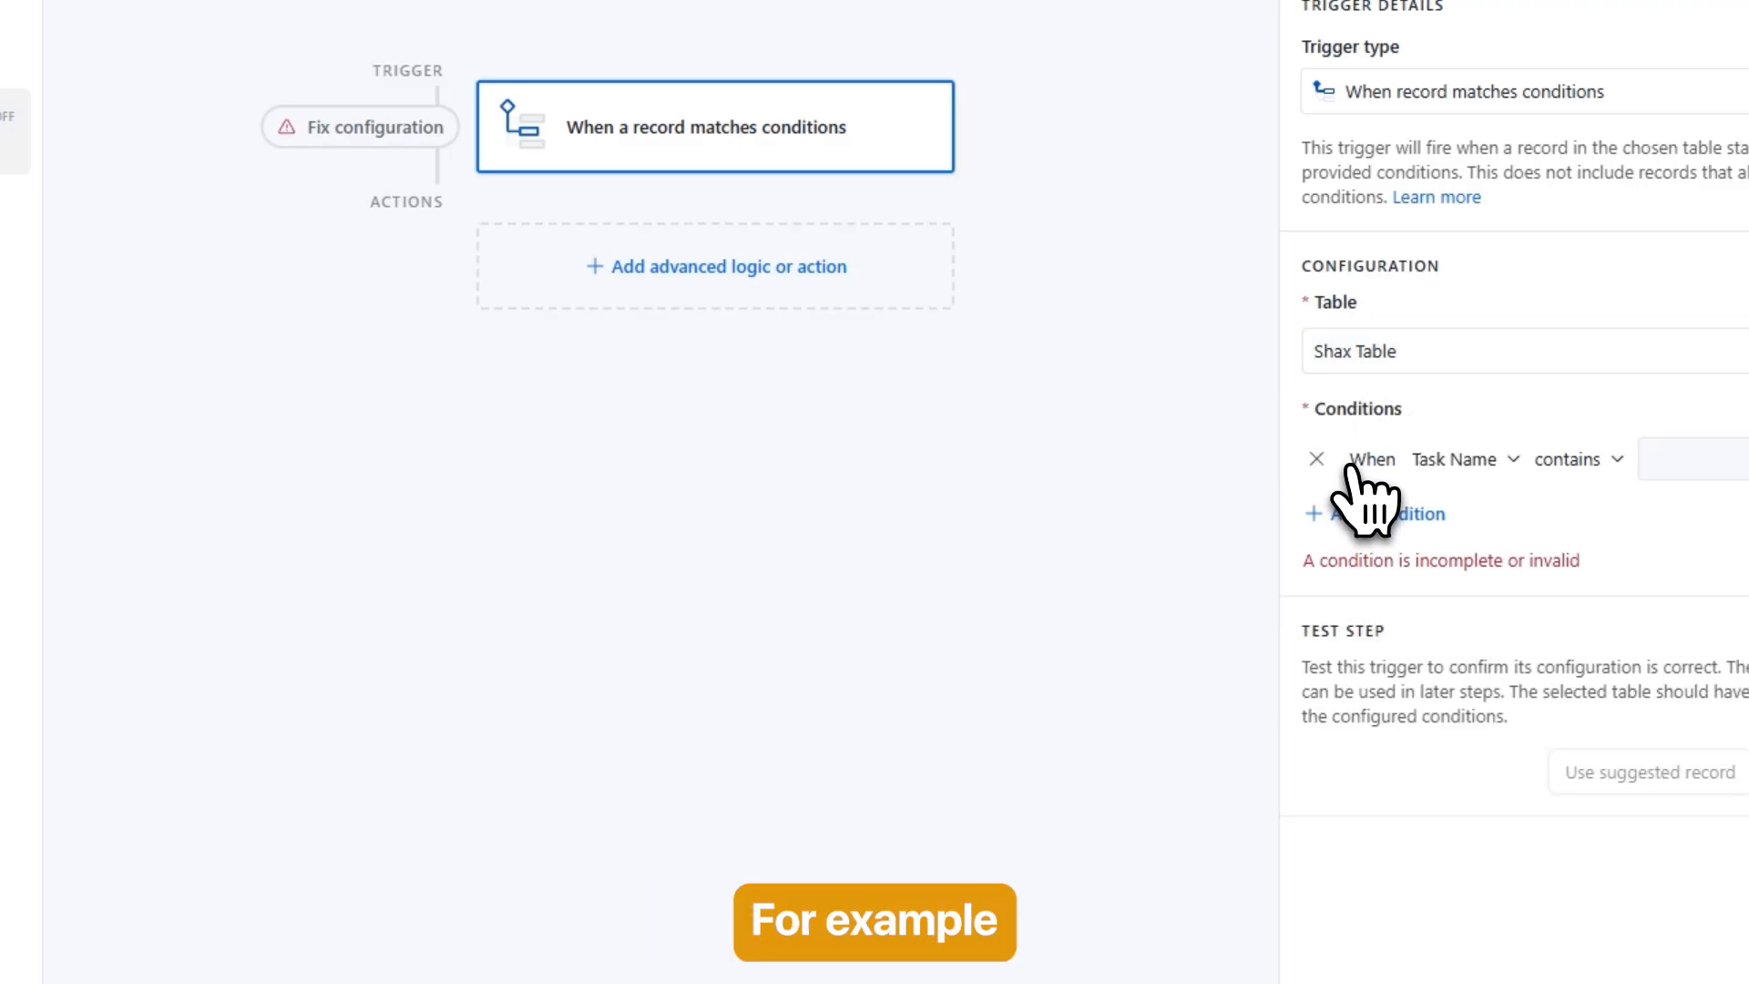
pyautogui.click(1476, 466)
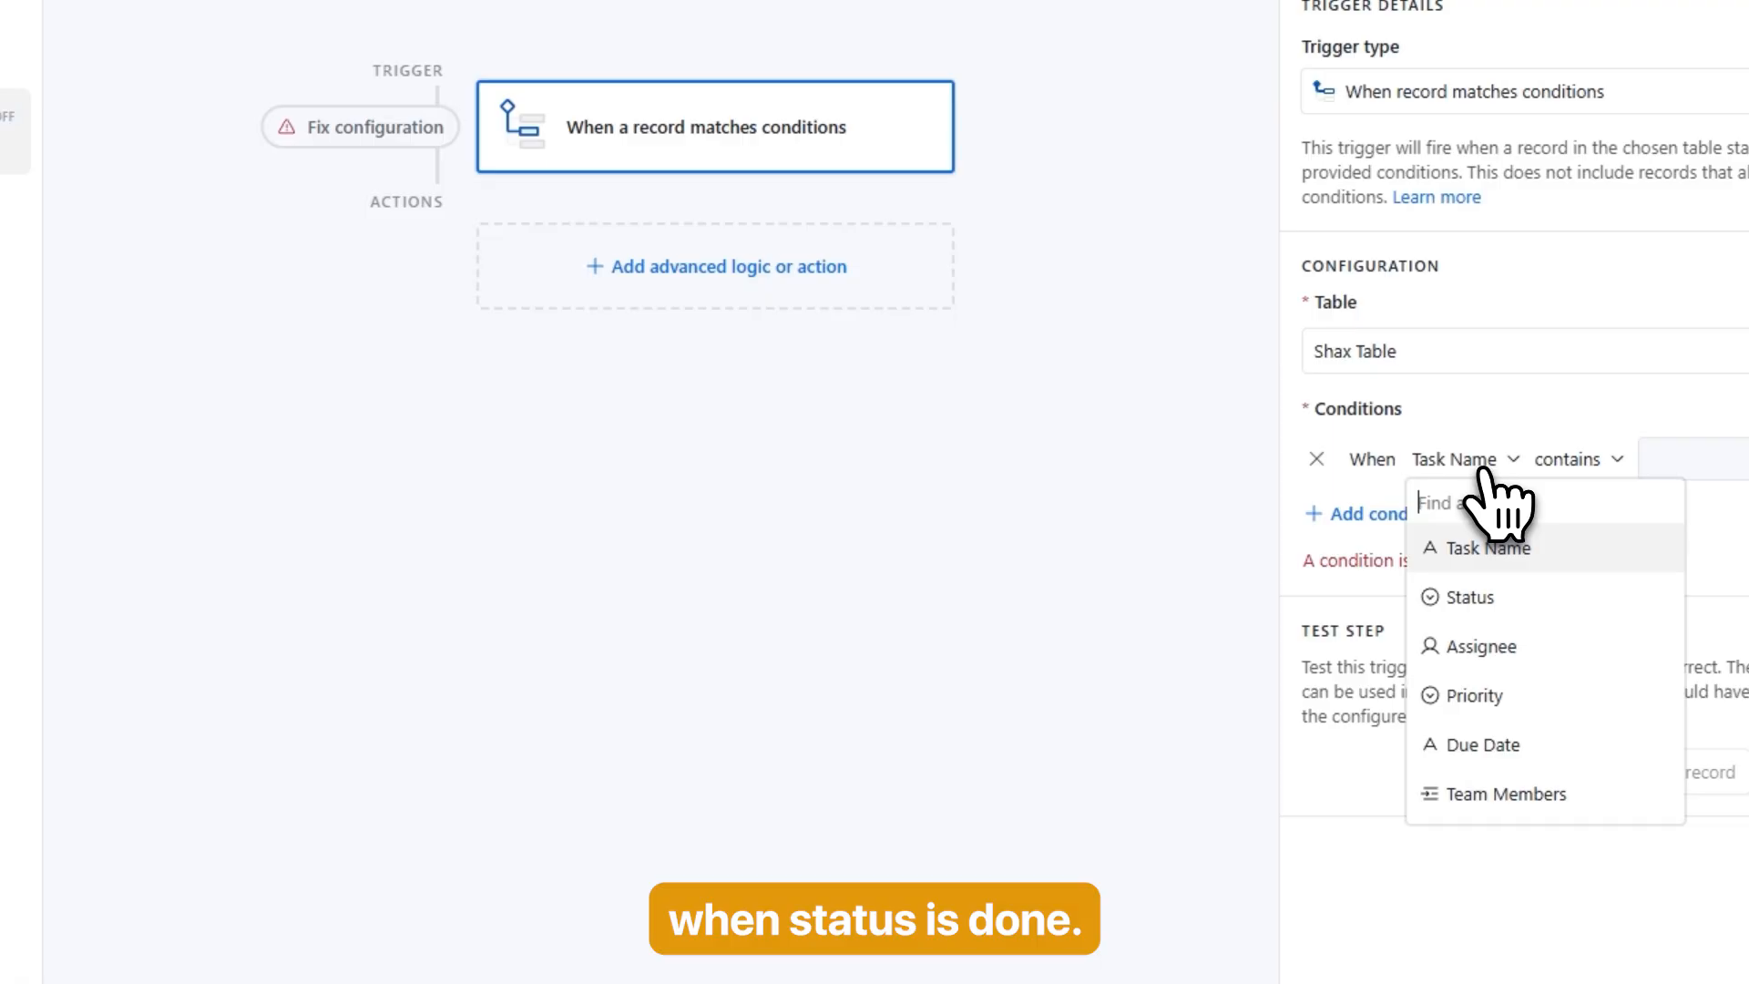
pyautogui.click(1493, 596)
pyautogui.click(1617, 465)
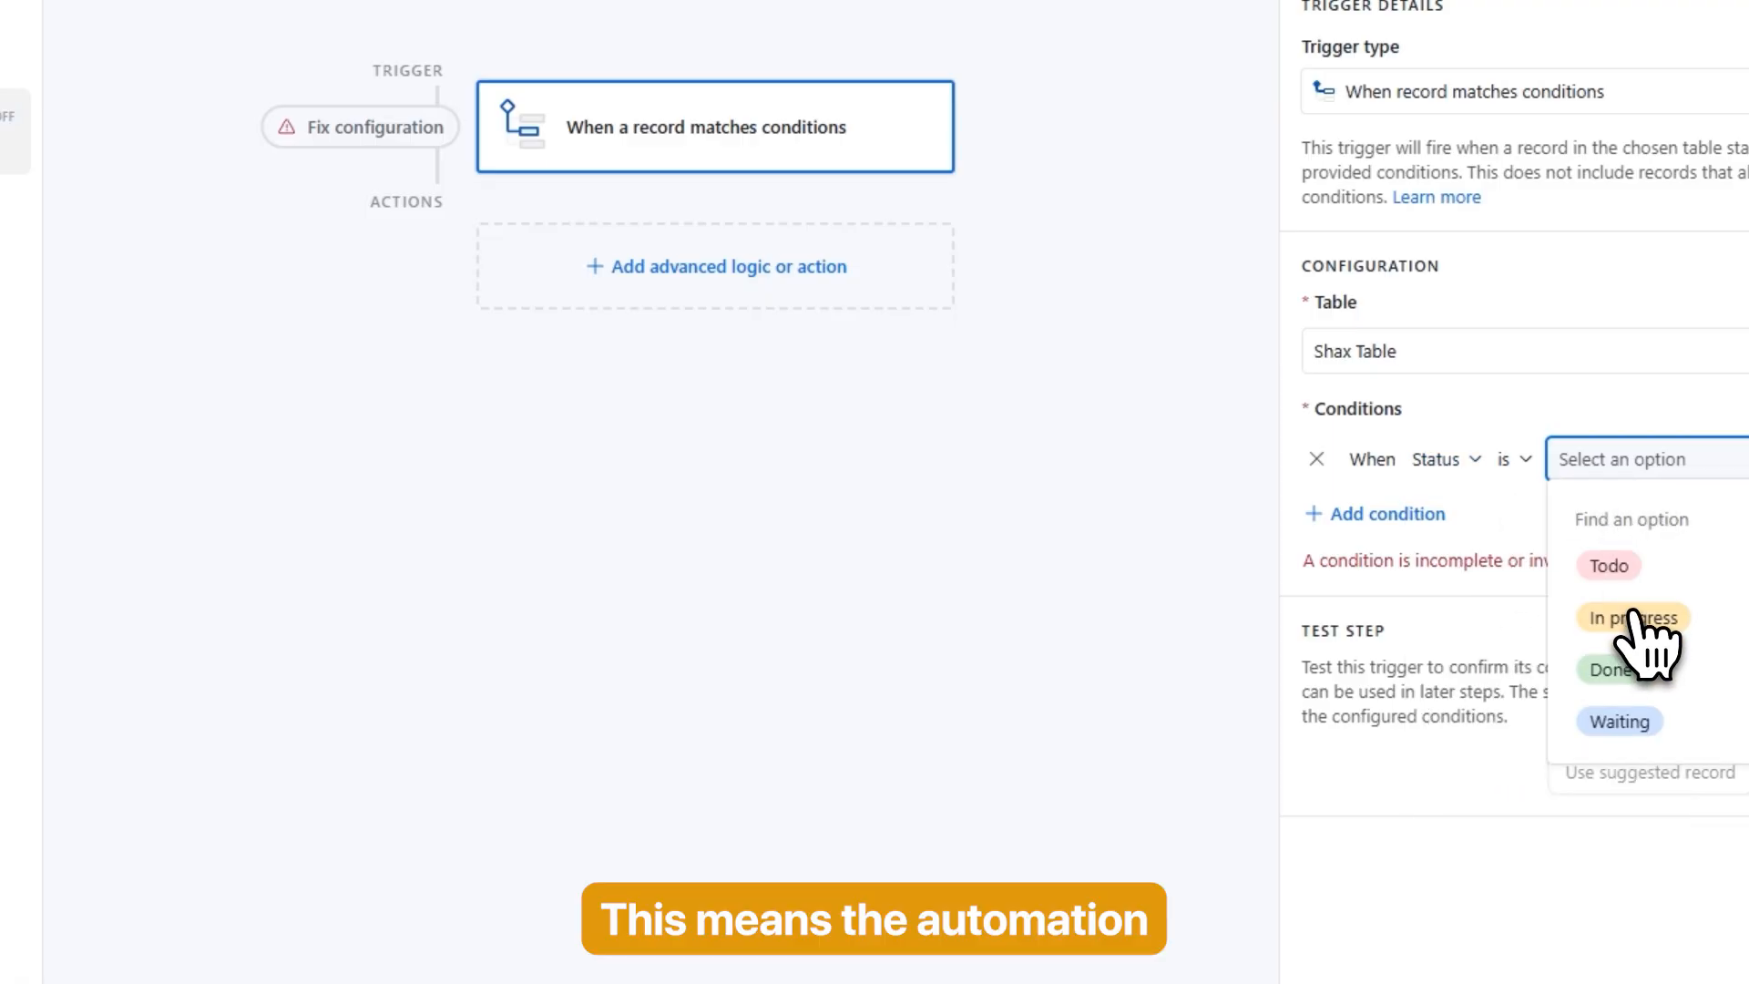
pyautogui.click(1621, 671)
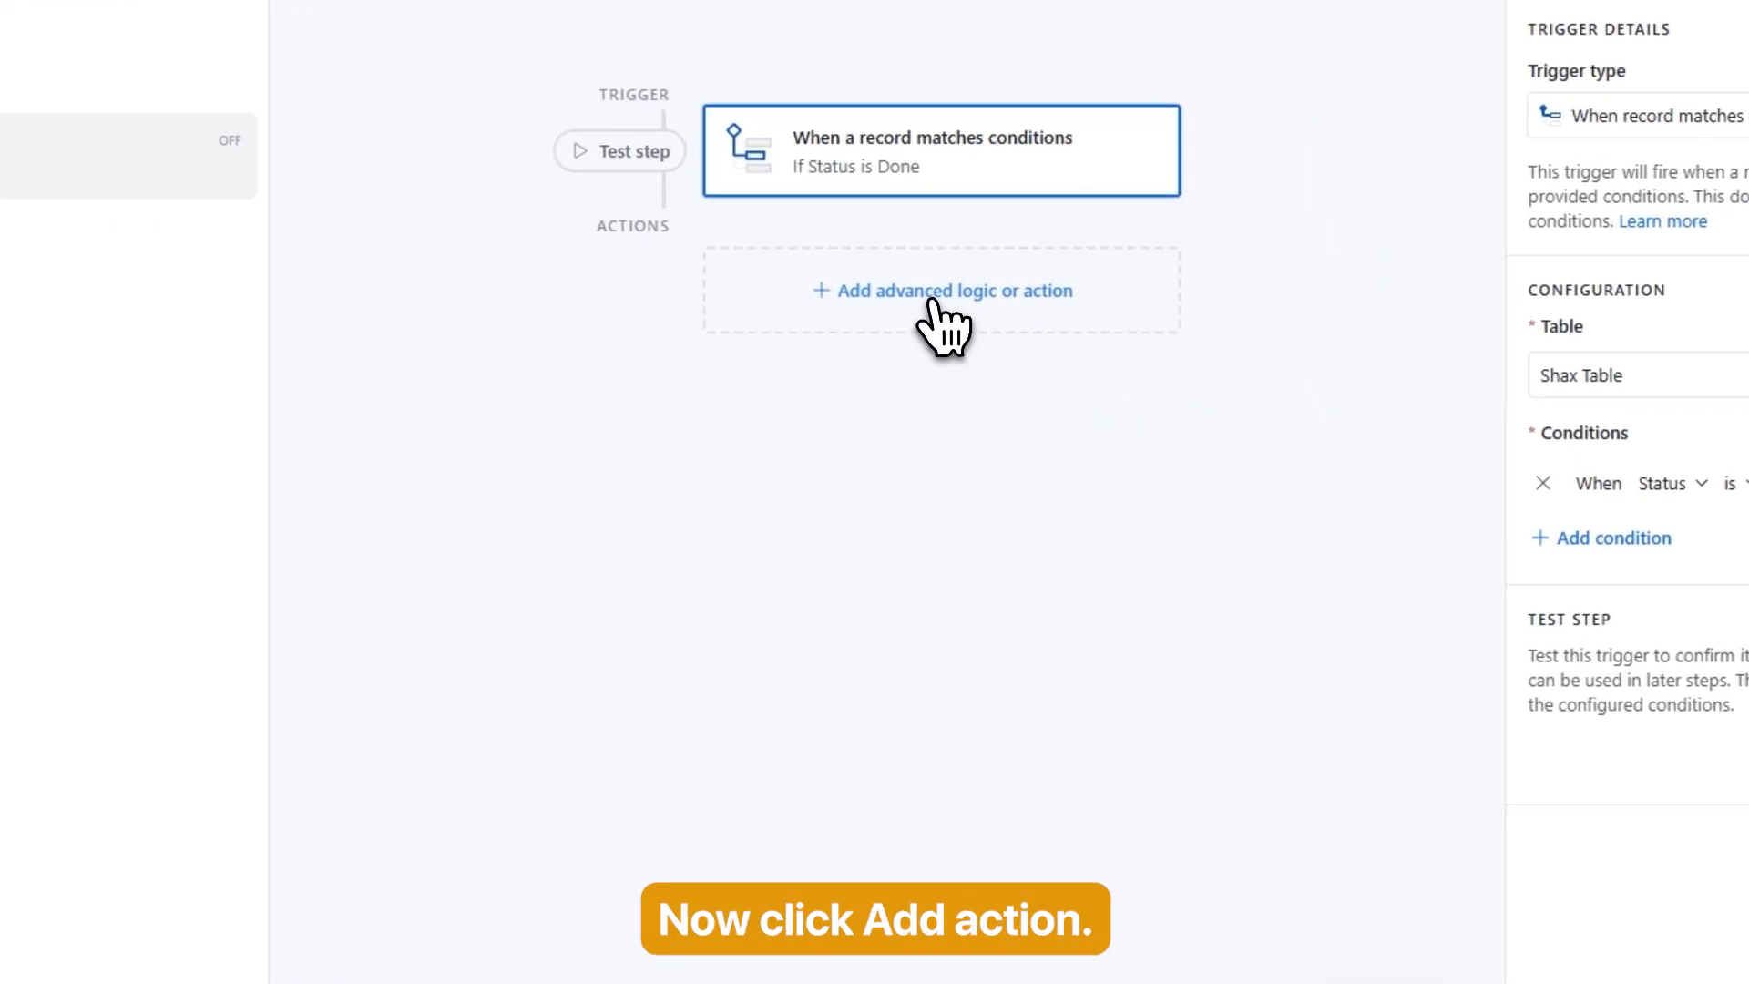
# Step: Add a Send email action to the automation and fill in the recipient's e-mail address
pyautogui.click(933, 301)
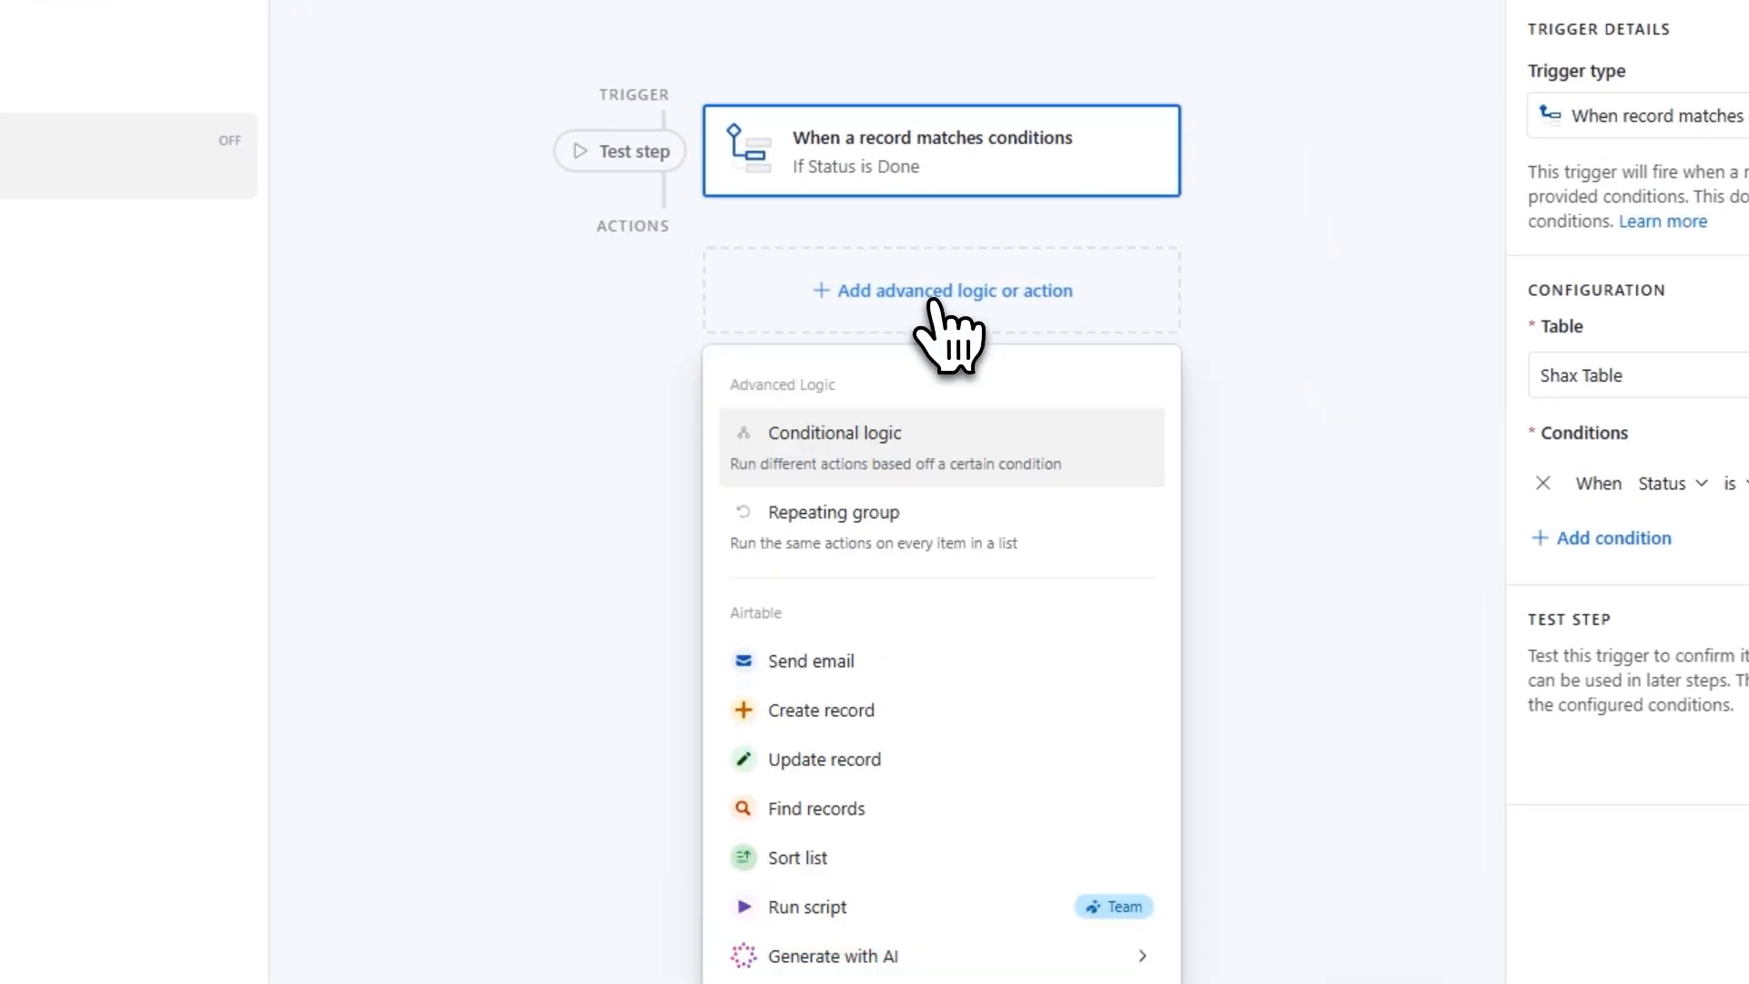
pyautogui.click(820, 665)
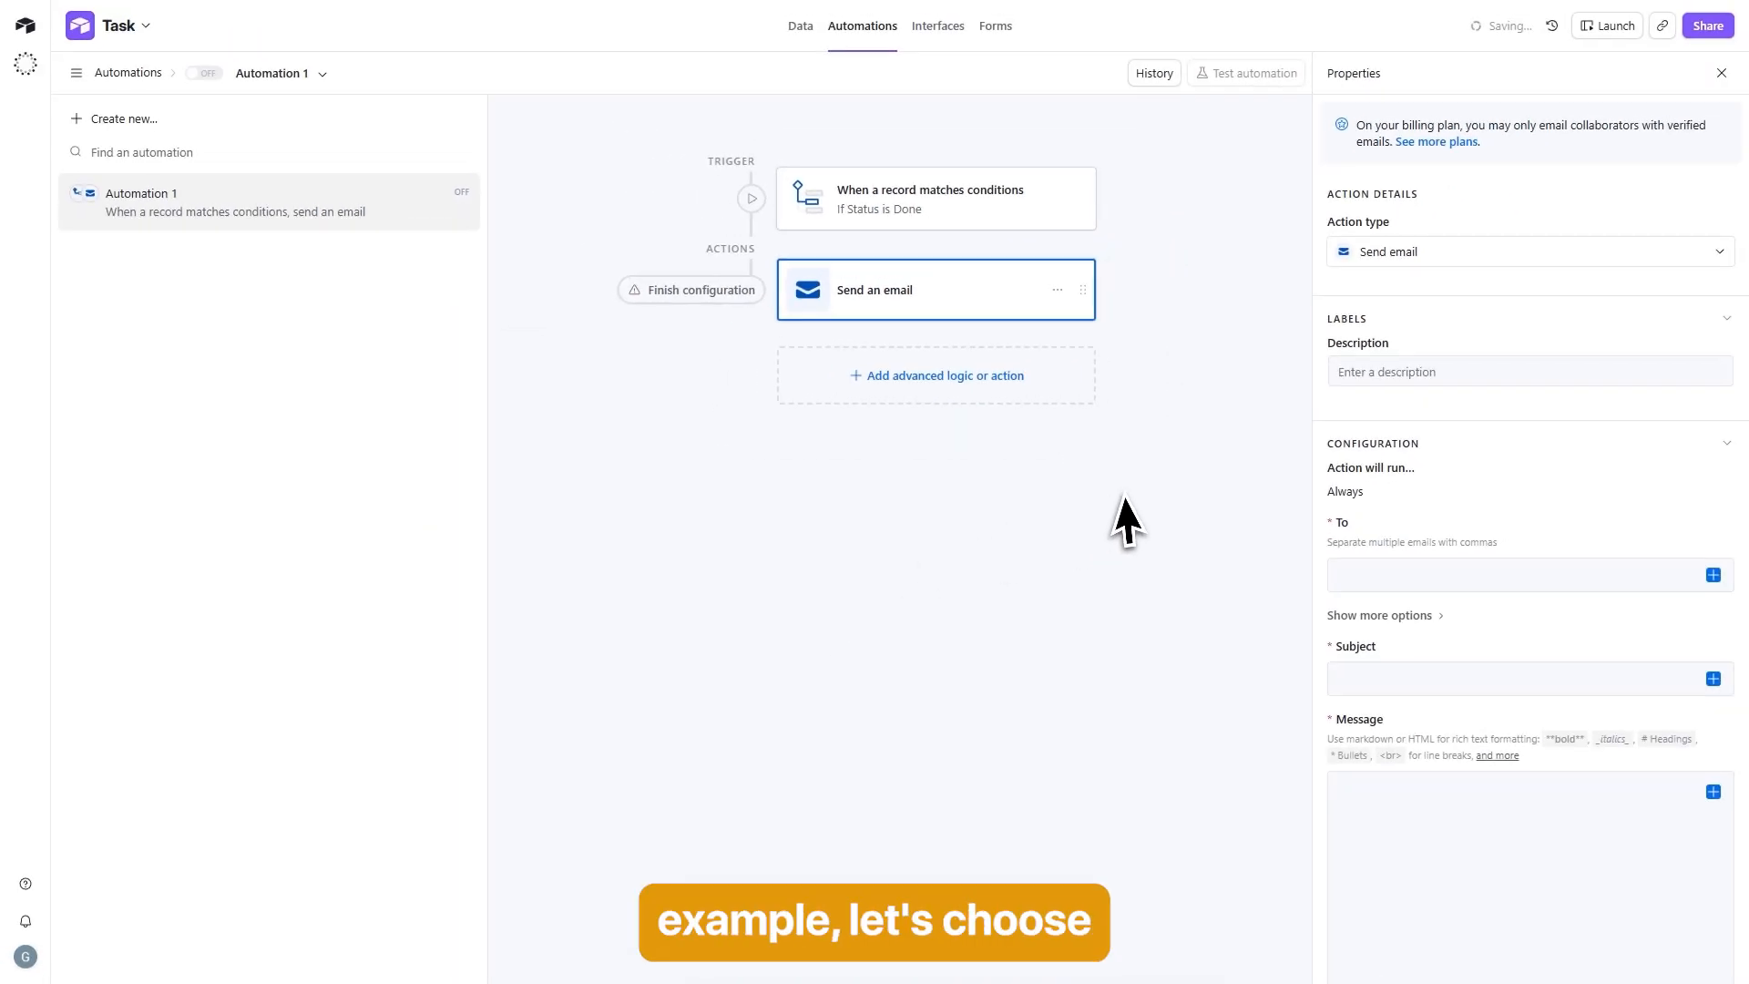
pyautogui.click(1382, 574)
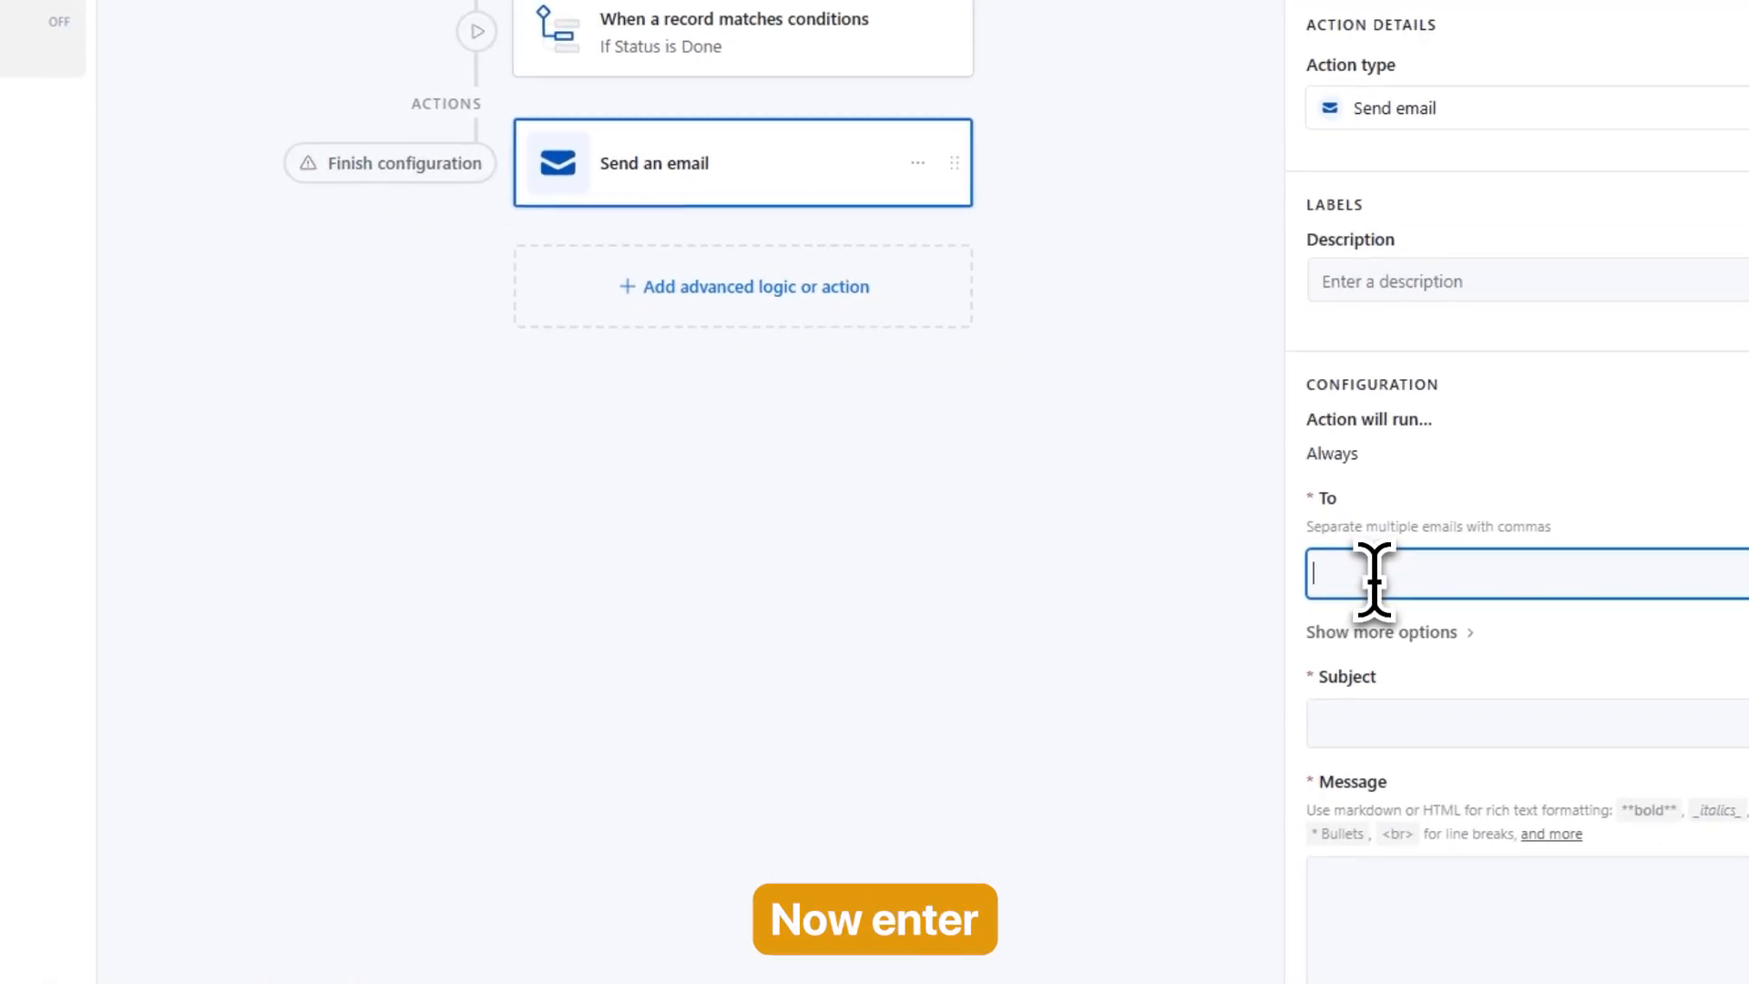
pyautogui.hotkey('ctrl', 'v')
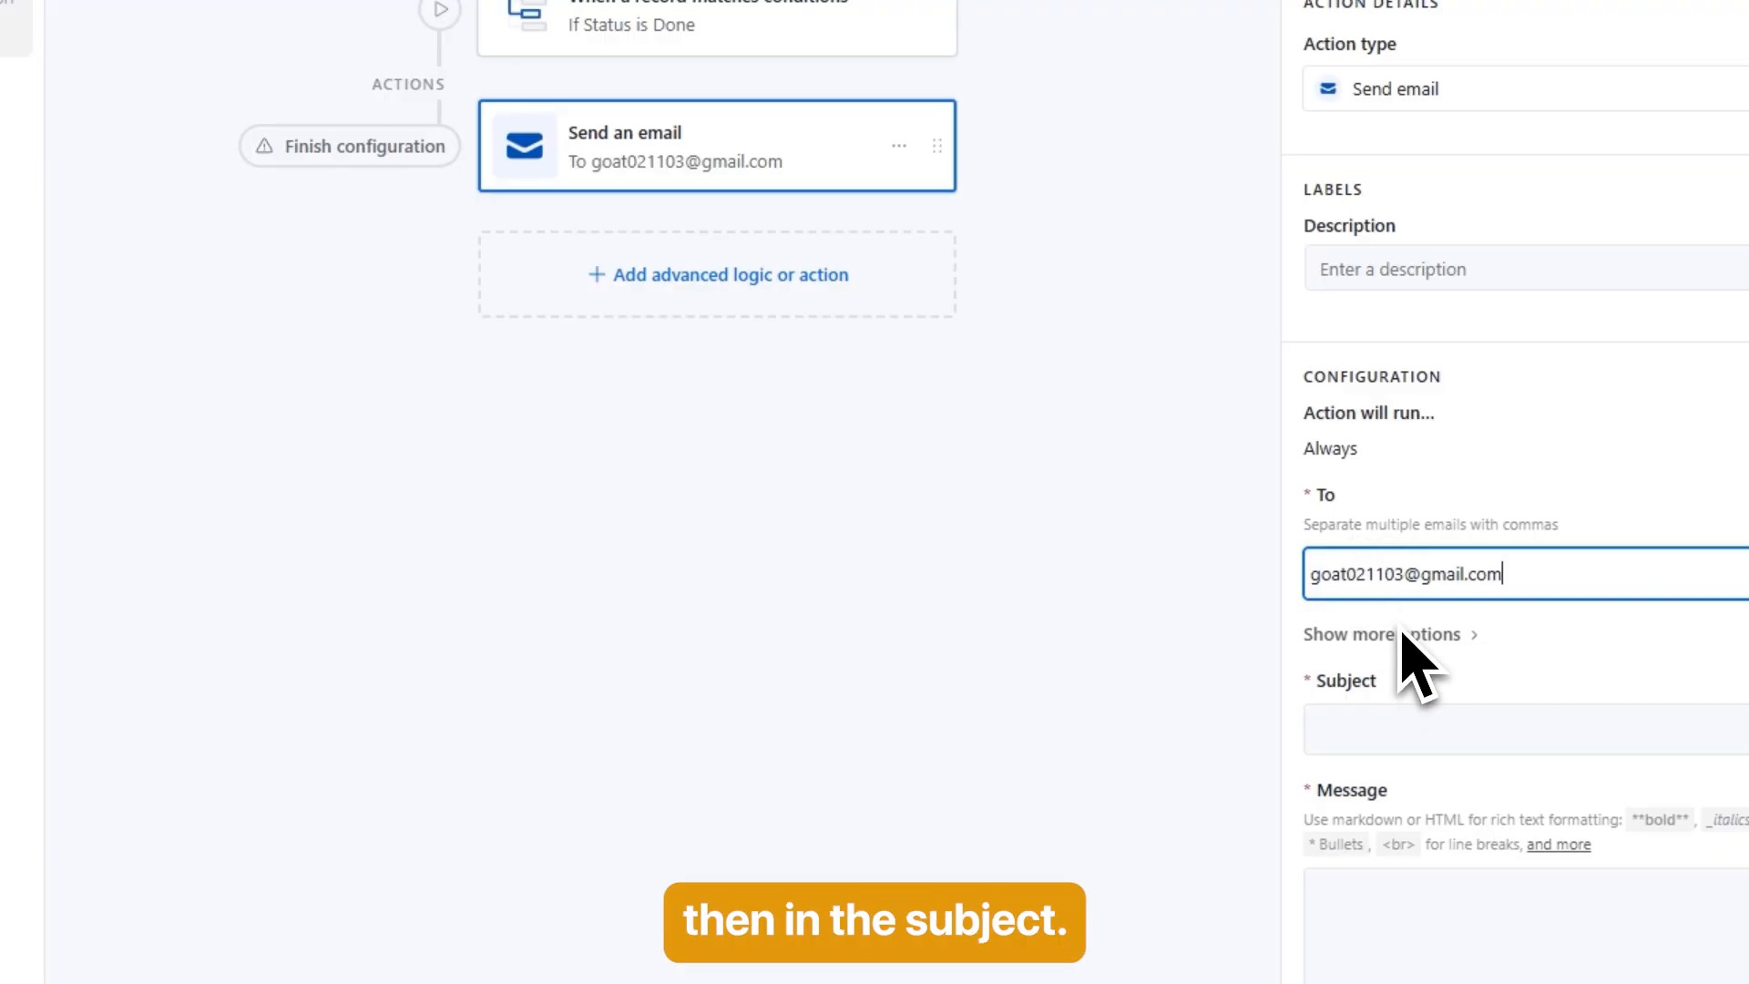
# Step: Set the e-mail's subject to "Task Completed" and its message to "A task has been marked as completed."
pyautogui.click(1360, 726)
pyautogui.write('Task Completed')
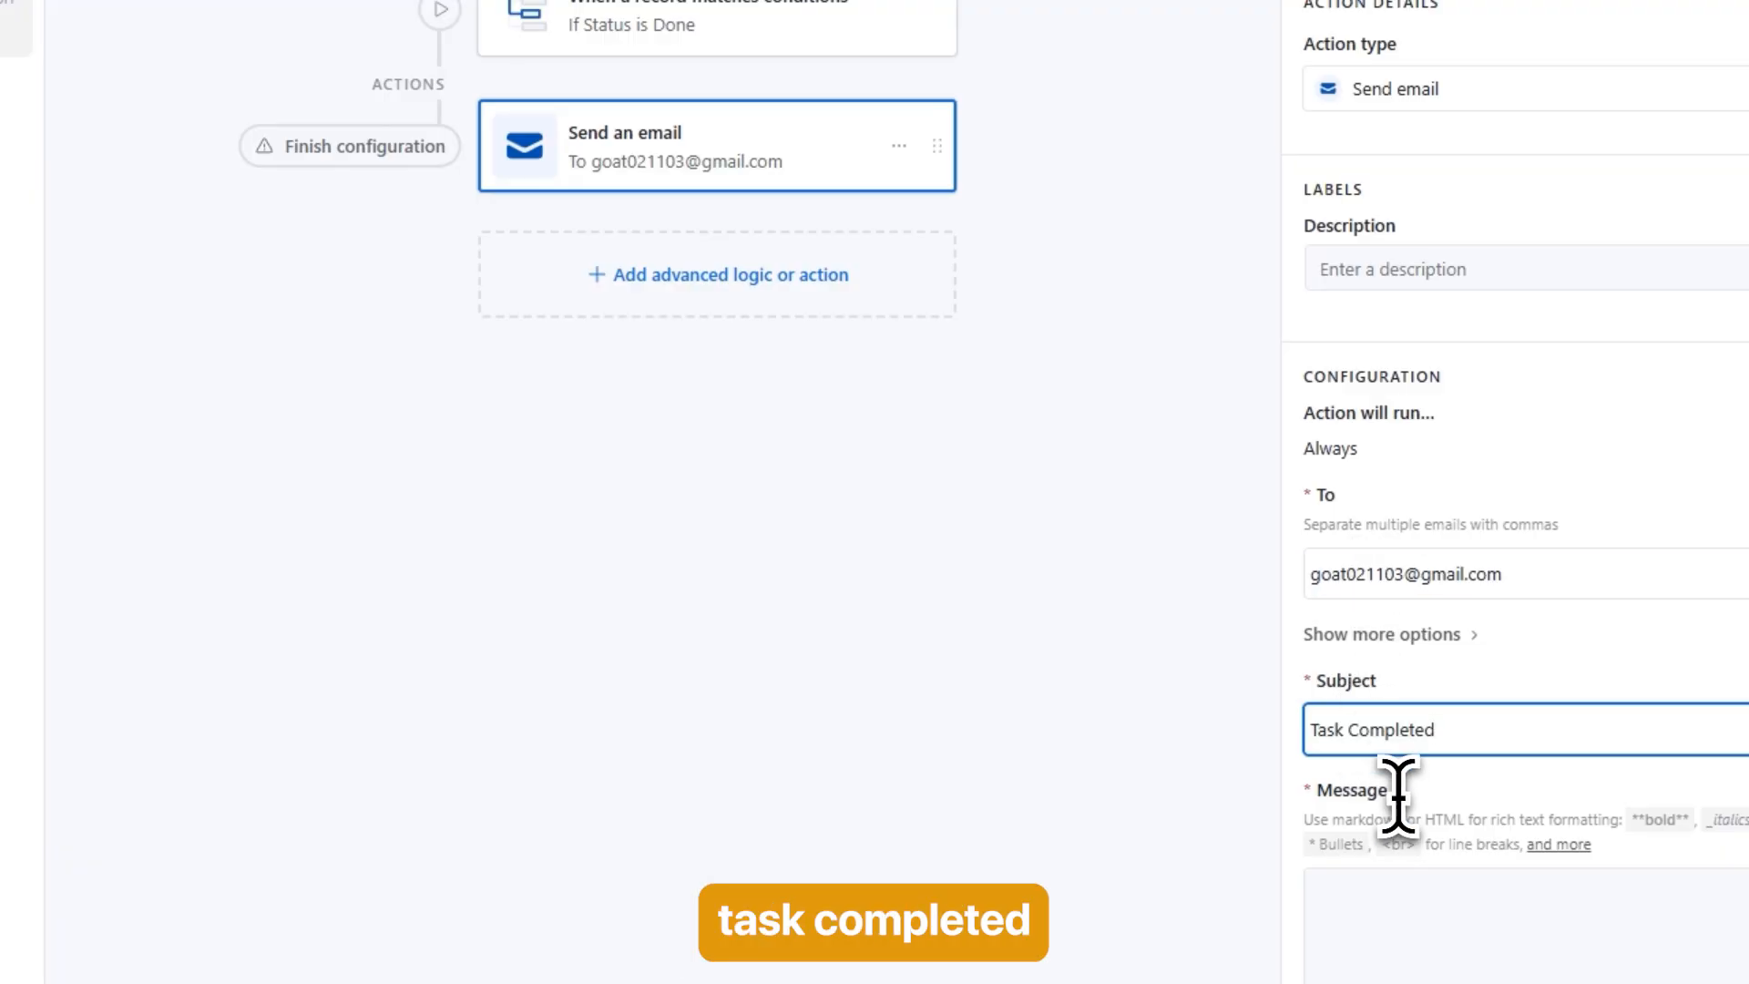
pyautogui.click(1364, 893)
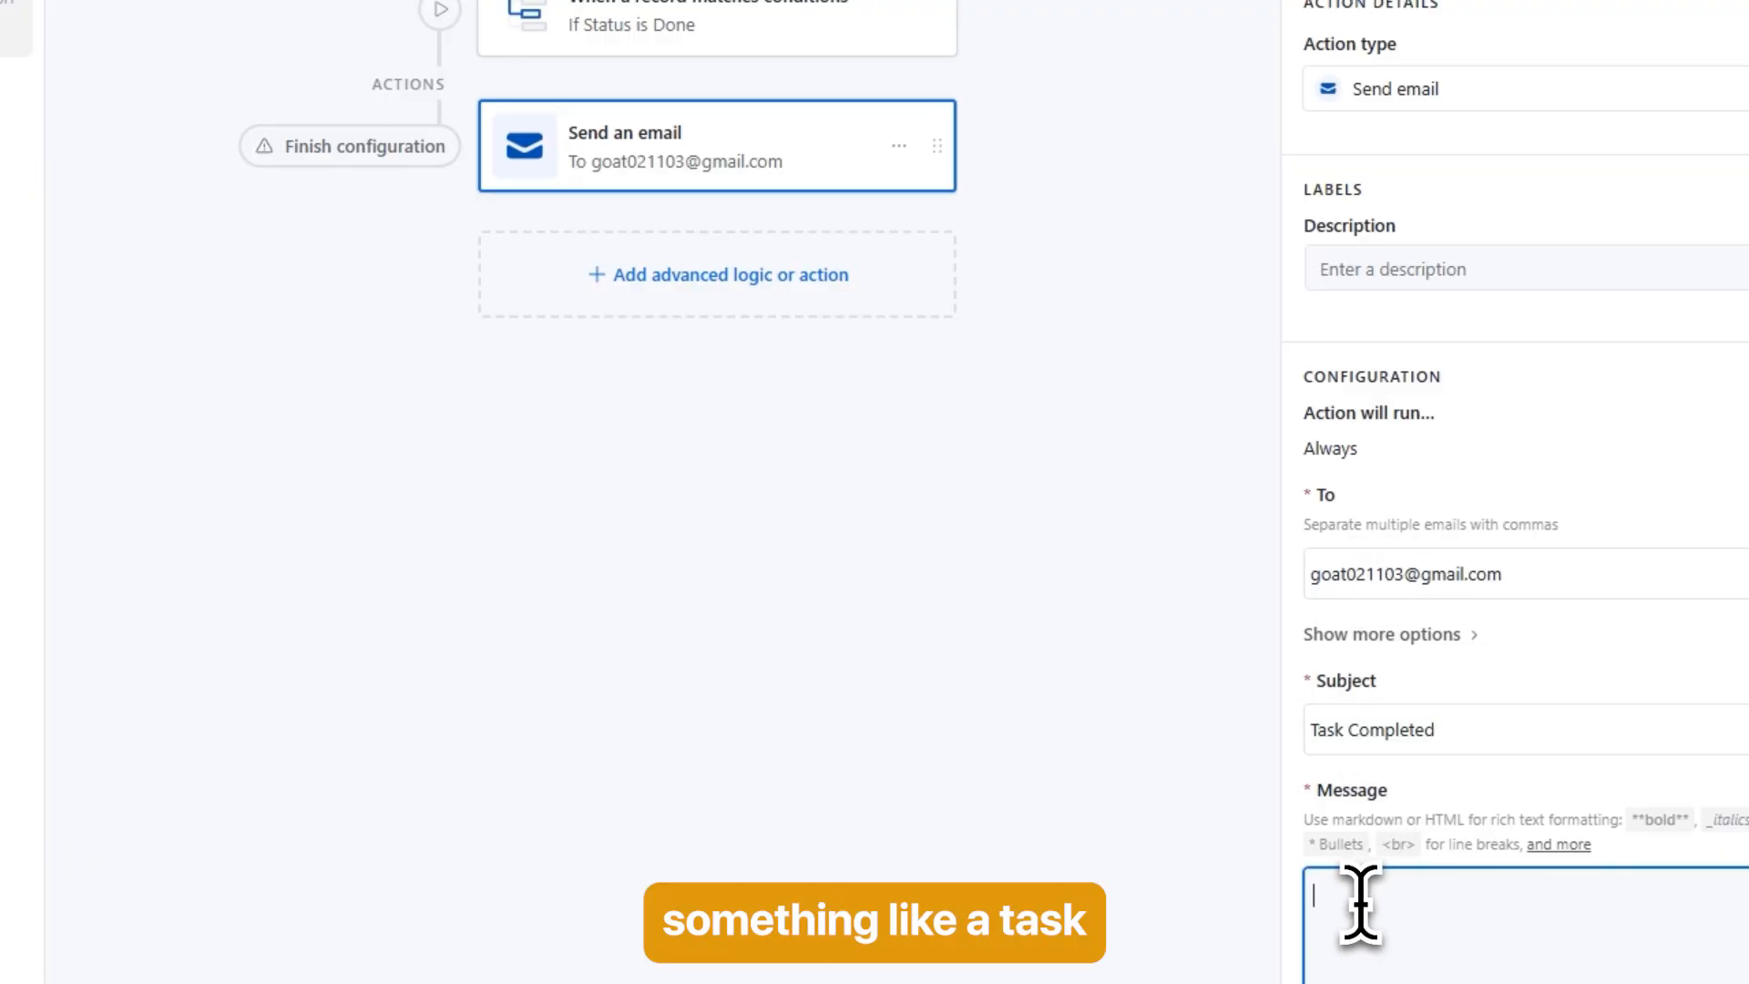
pyautogui.write('A task has been marked as completed.')
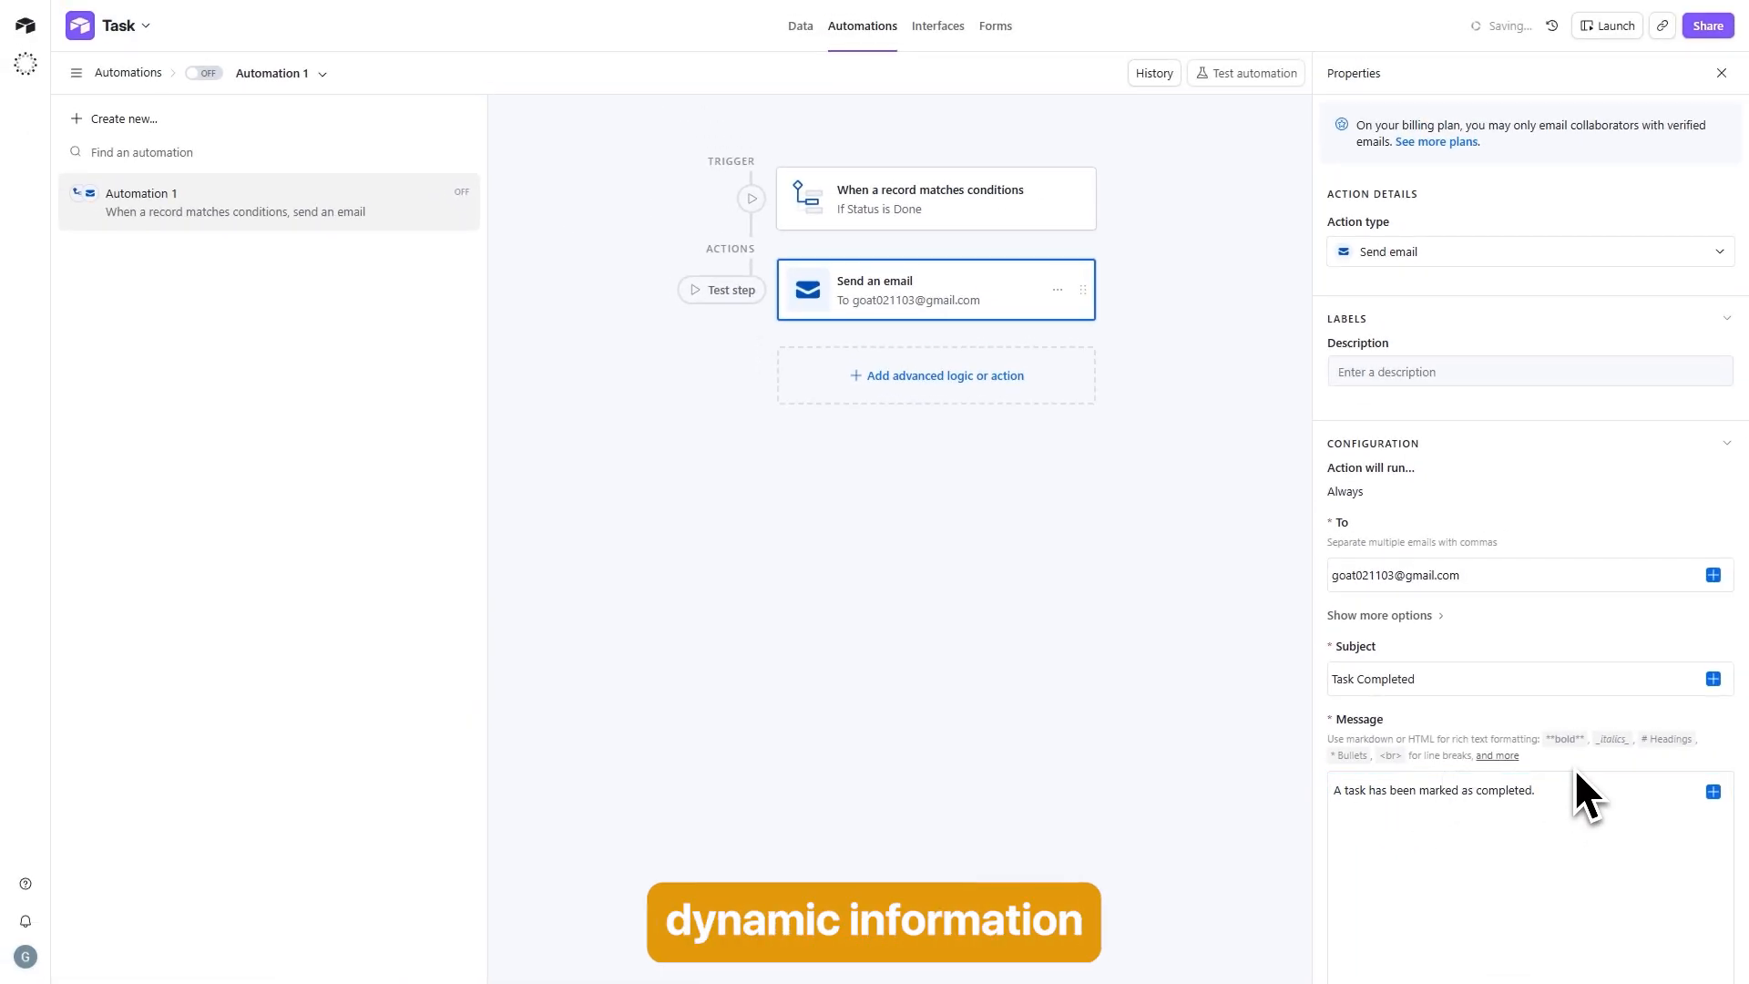
pyautogui.scroll(-3, 1576, 770)
pyautogui.scroll(3, 1576, 767)
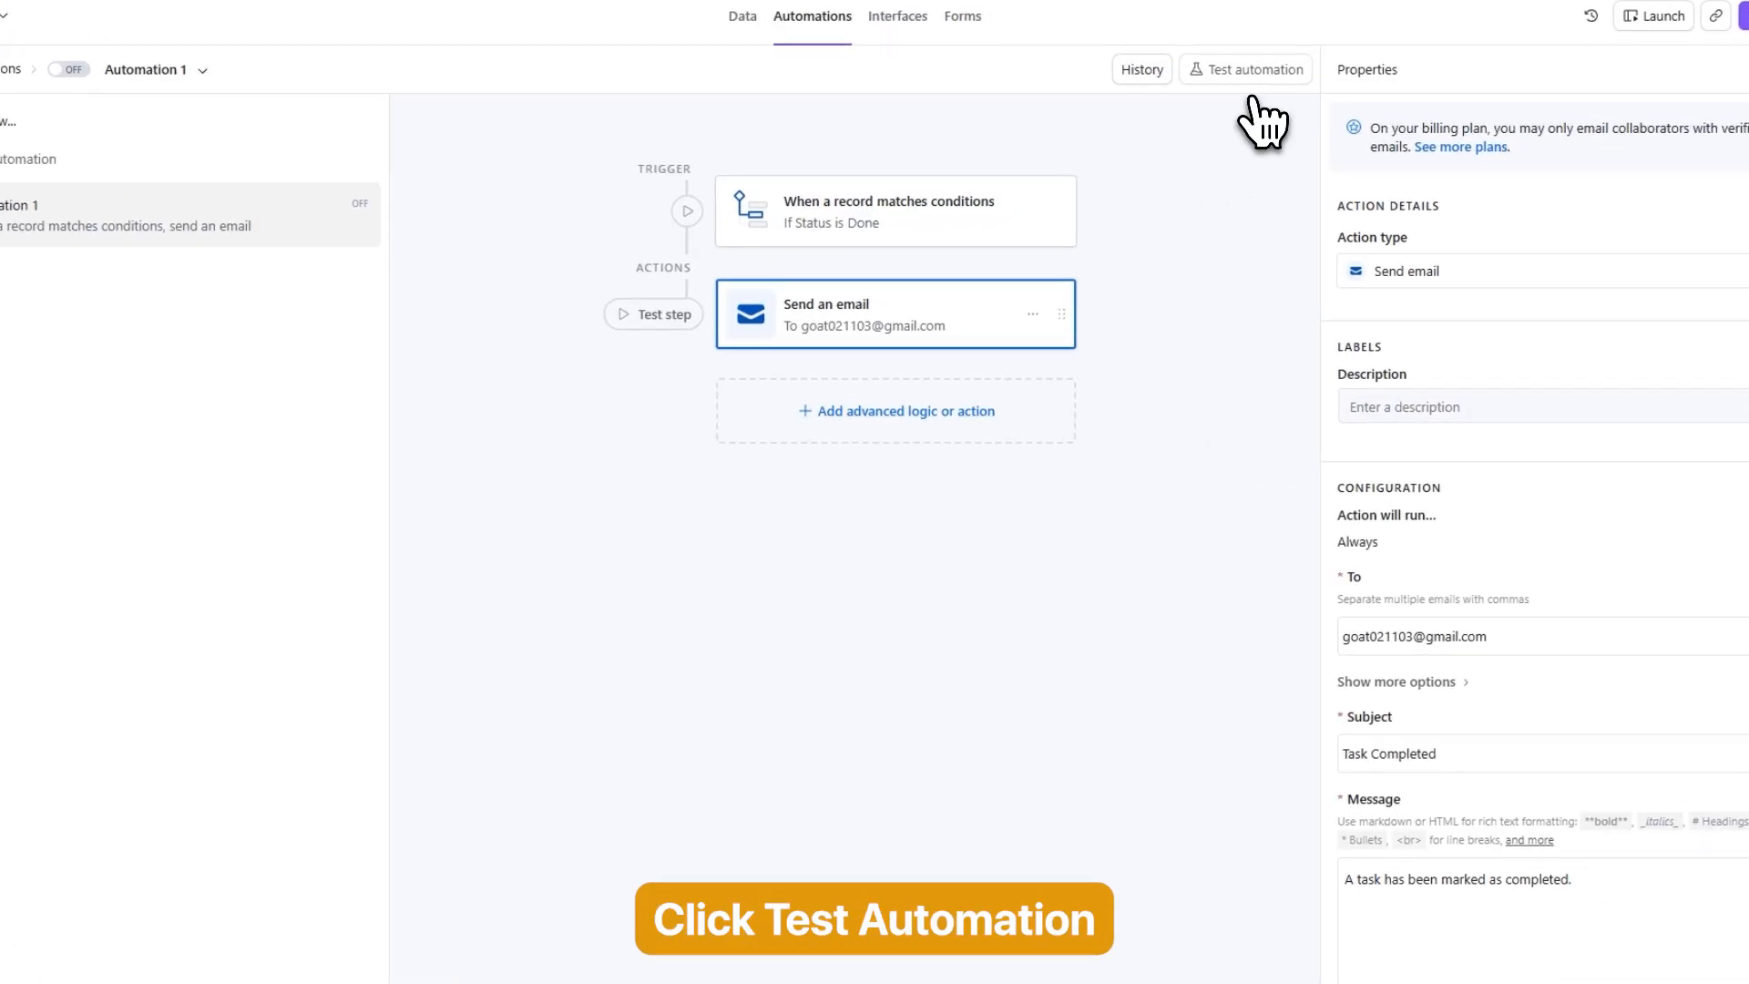
# Step: Test the automation by running it on the "Design Instagram post." record, and turn the automation on
pyautogui.click(1248, 71)
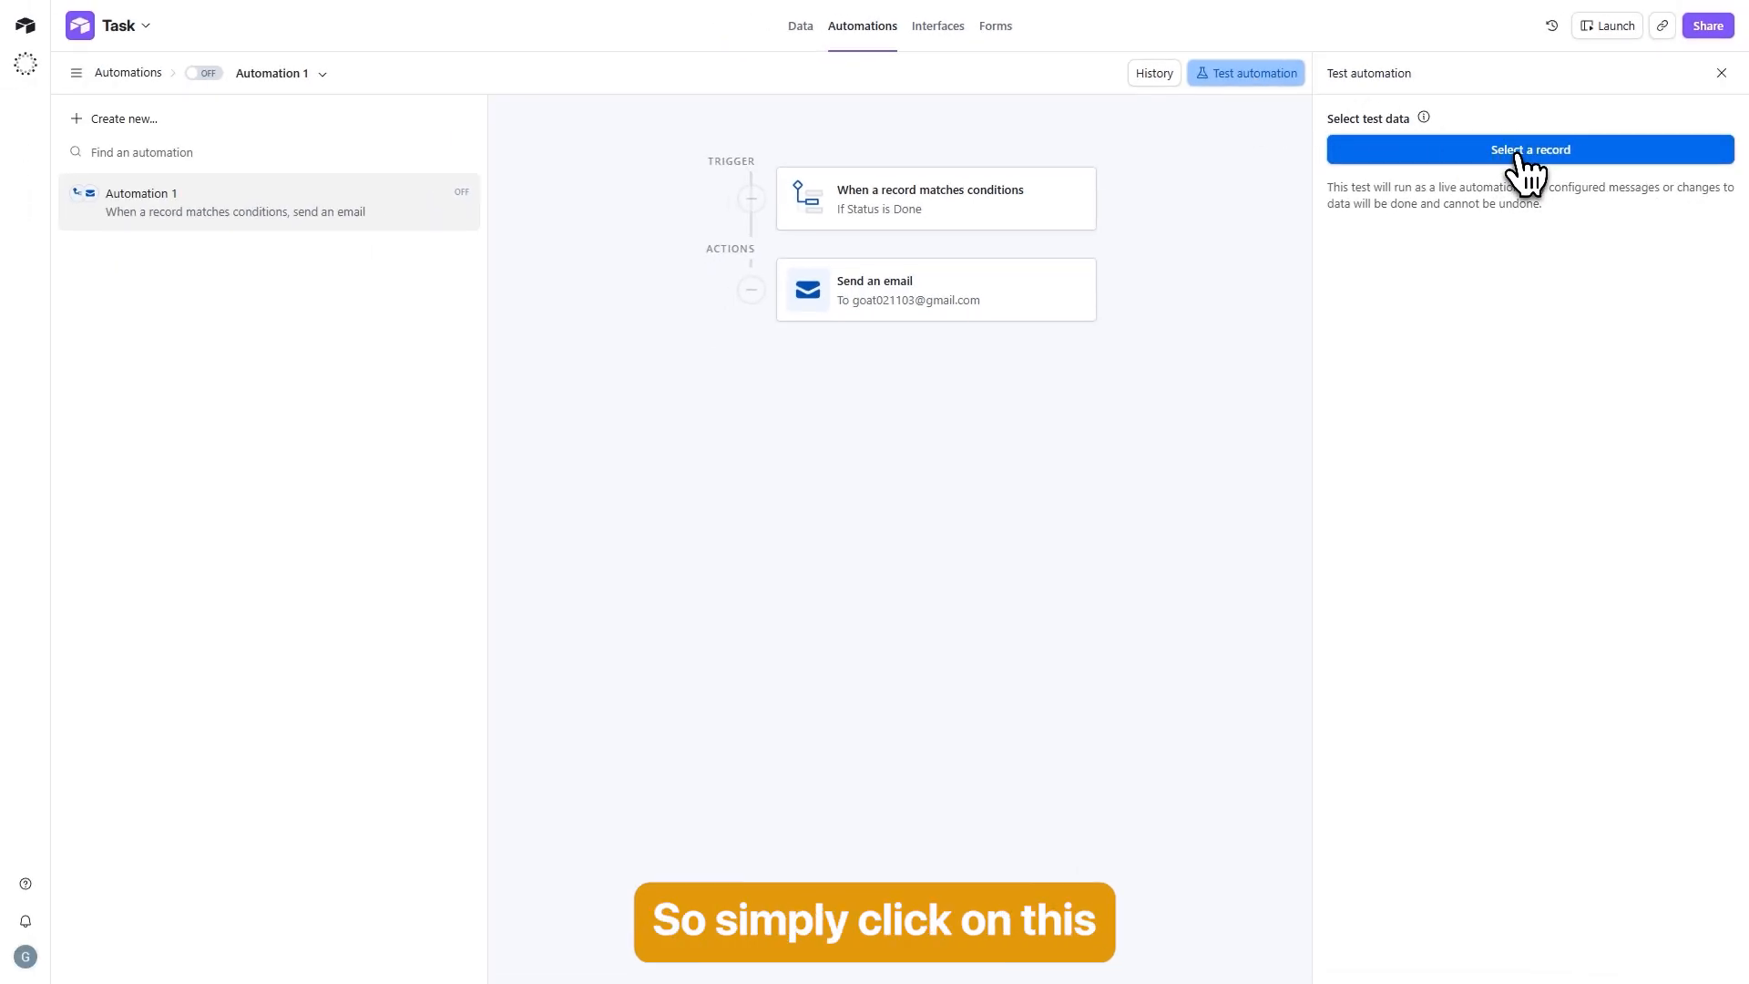
pyautogui.click(1516, 153)
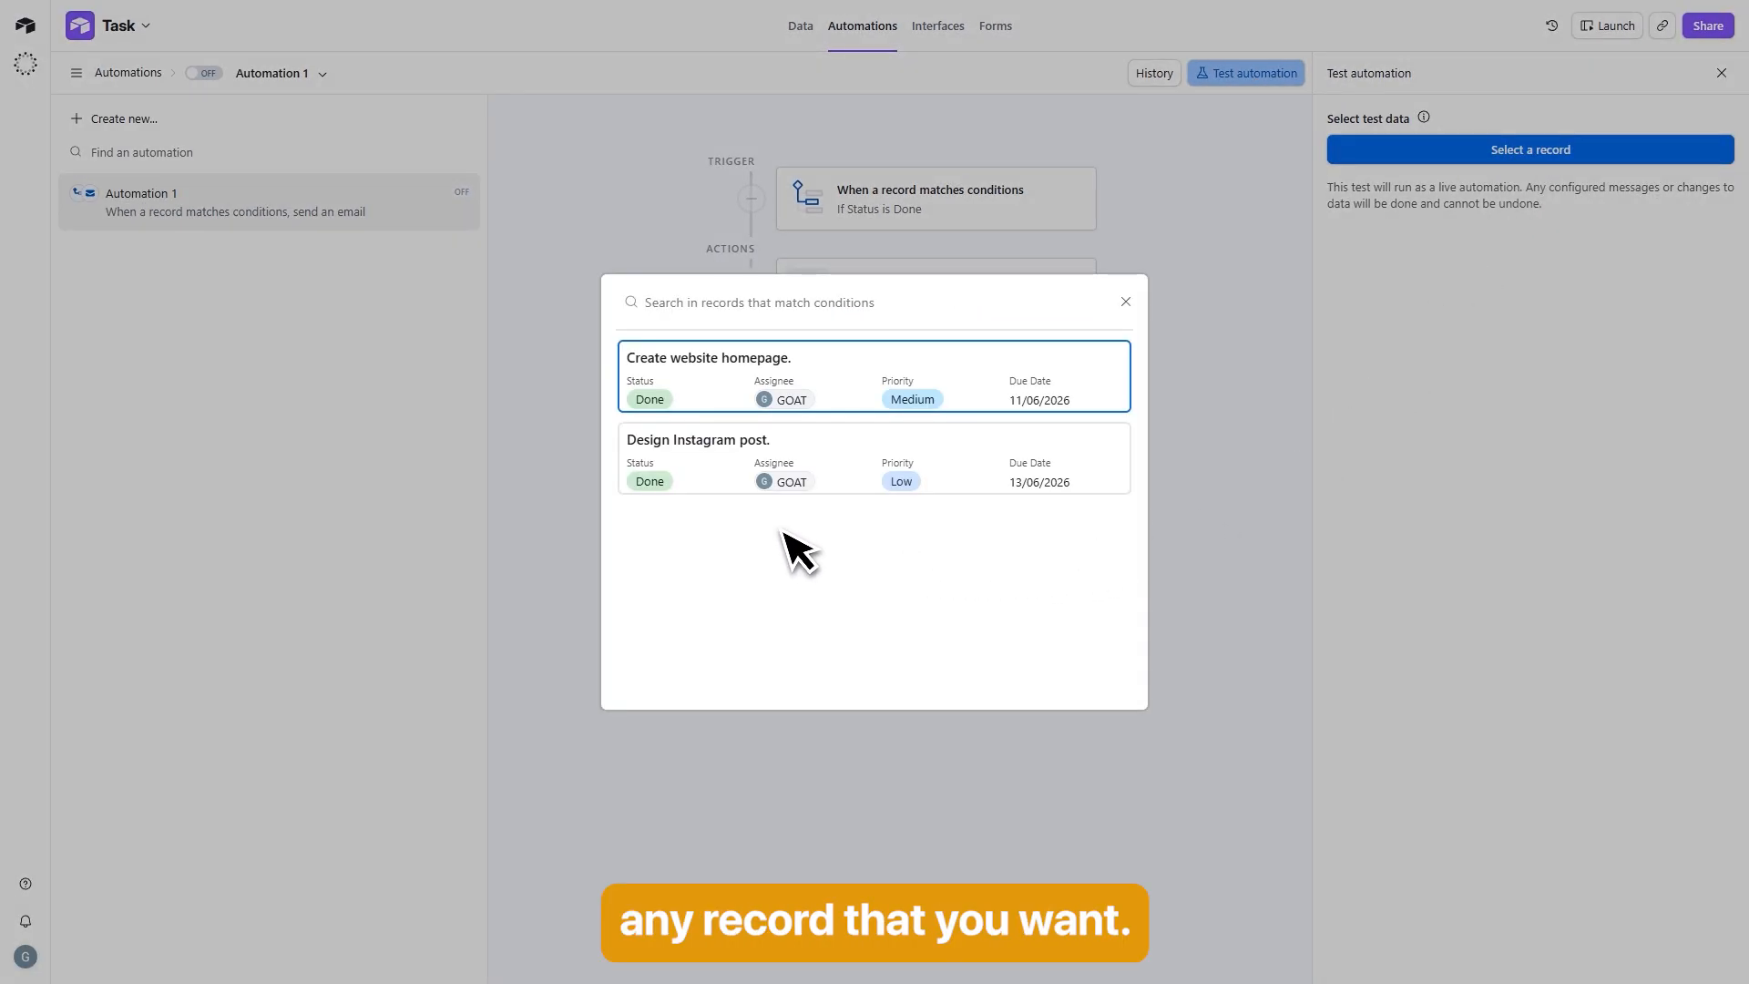
pyautogui.click(724, 469)
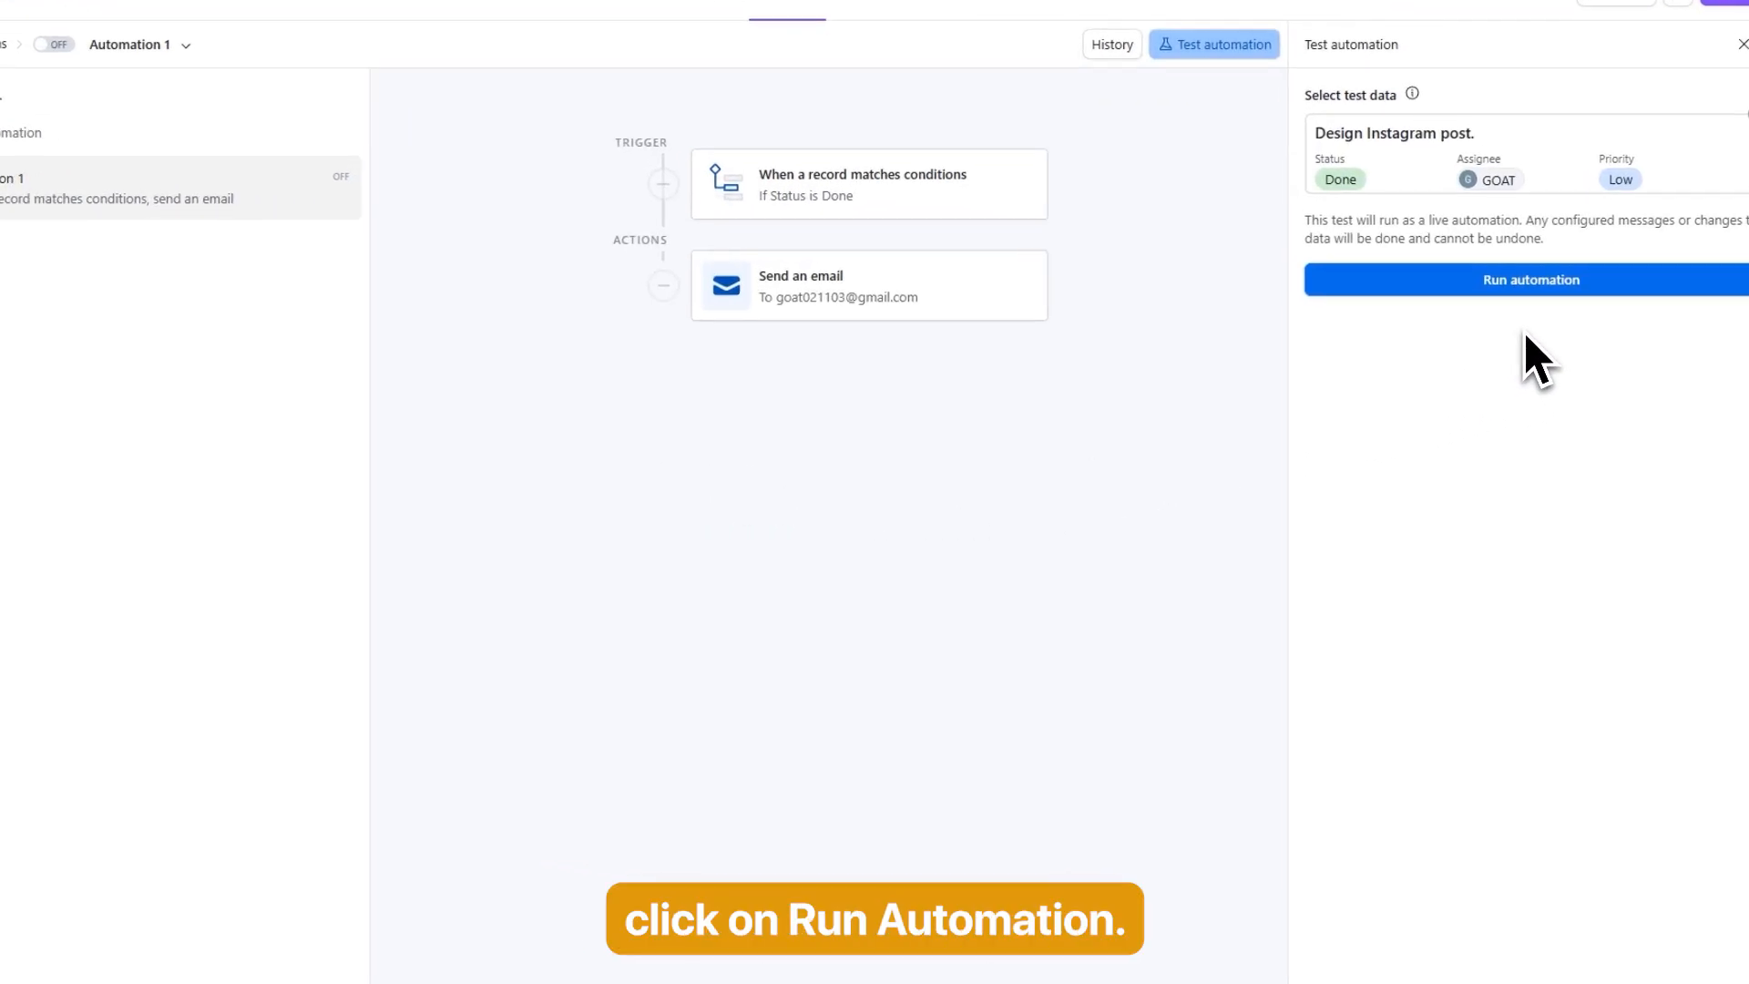
pyautogui.click(1537, 299)
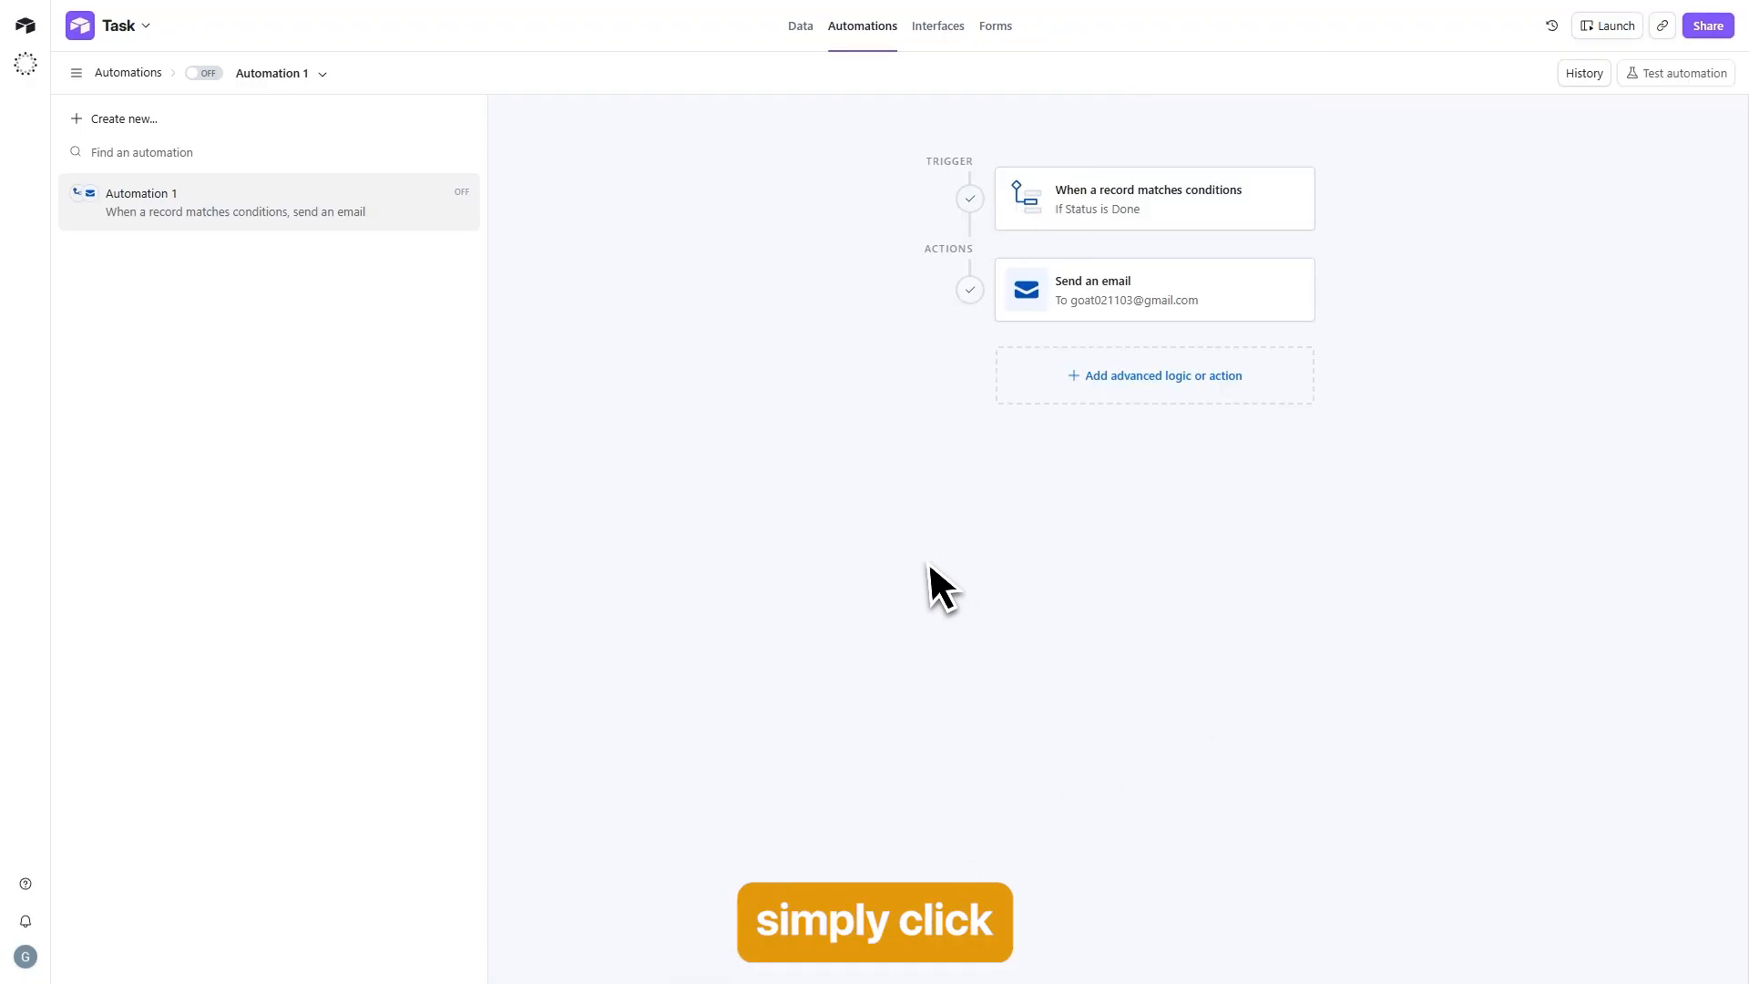
pyautogui.click(204, 73)
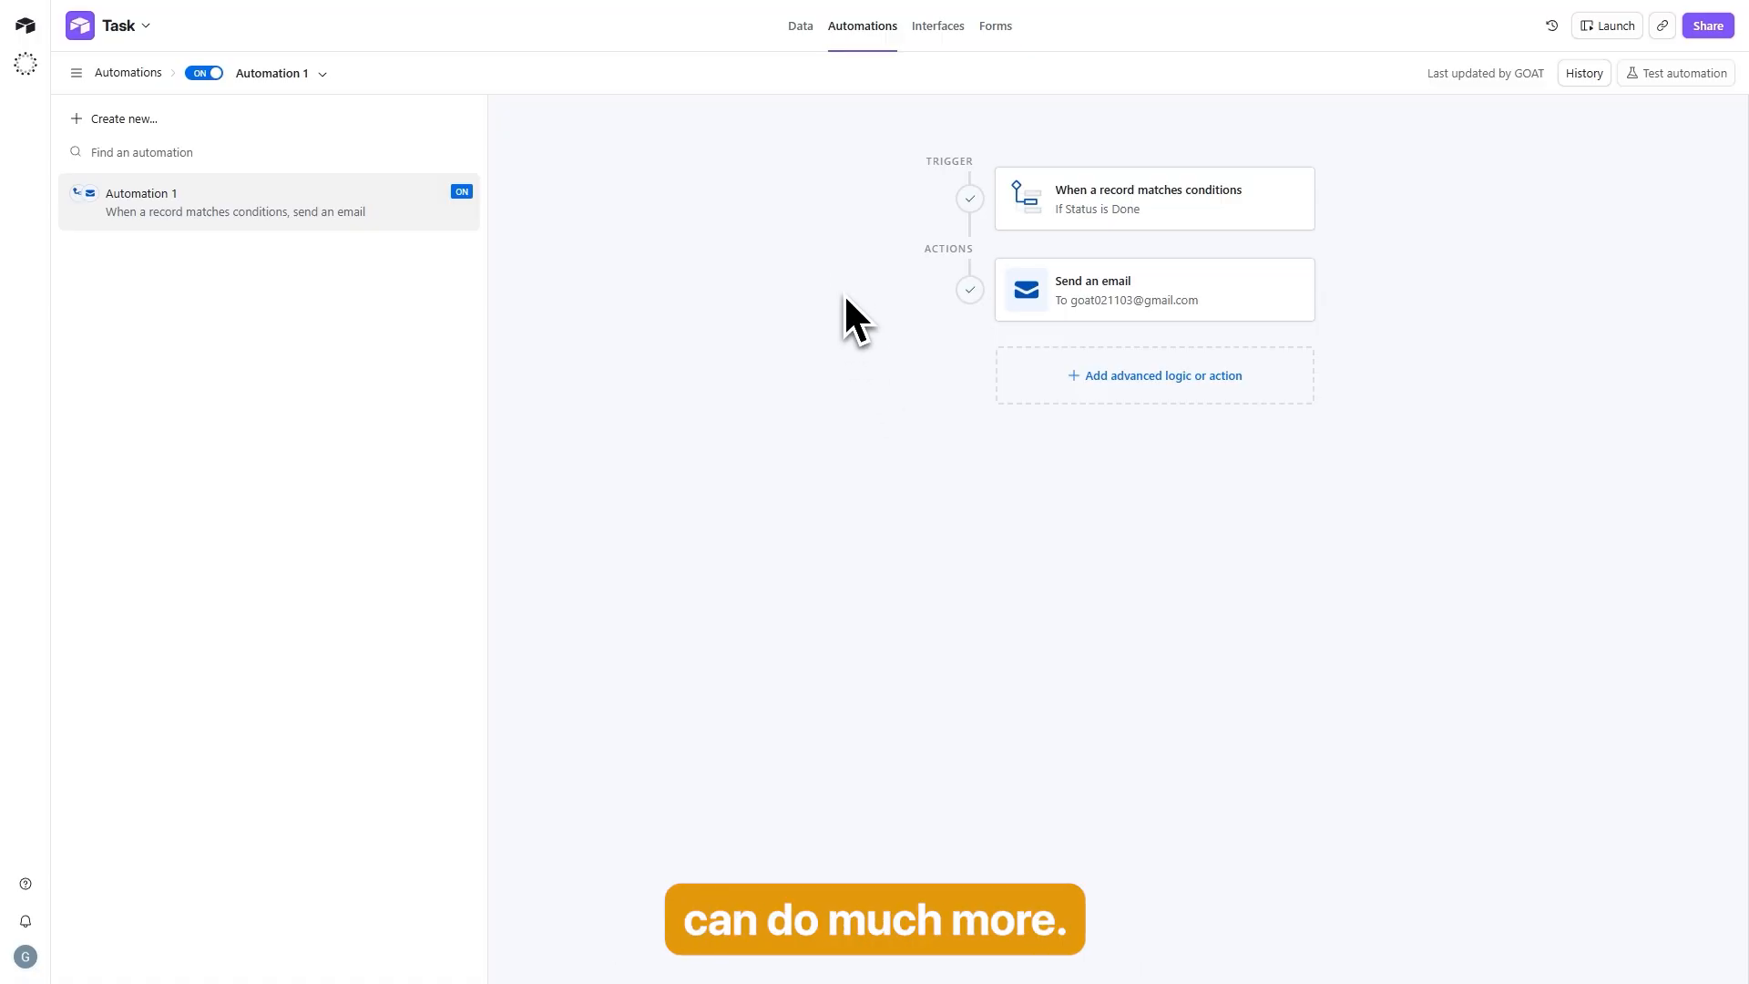
# Step: Return to the base's data and copy the link for inviting collaborators to the Task base
pyautogui.click(800, 26)
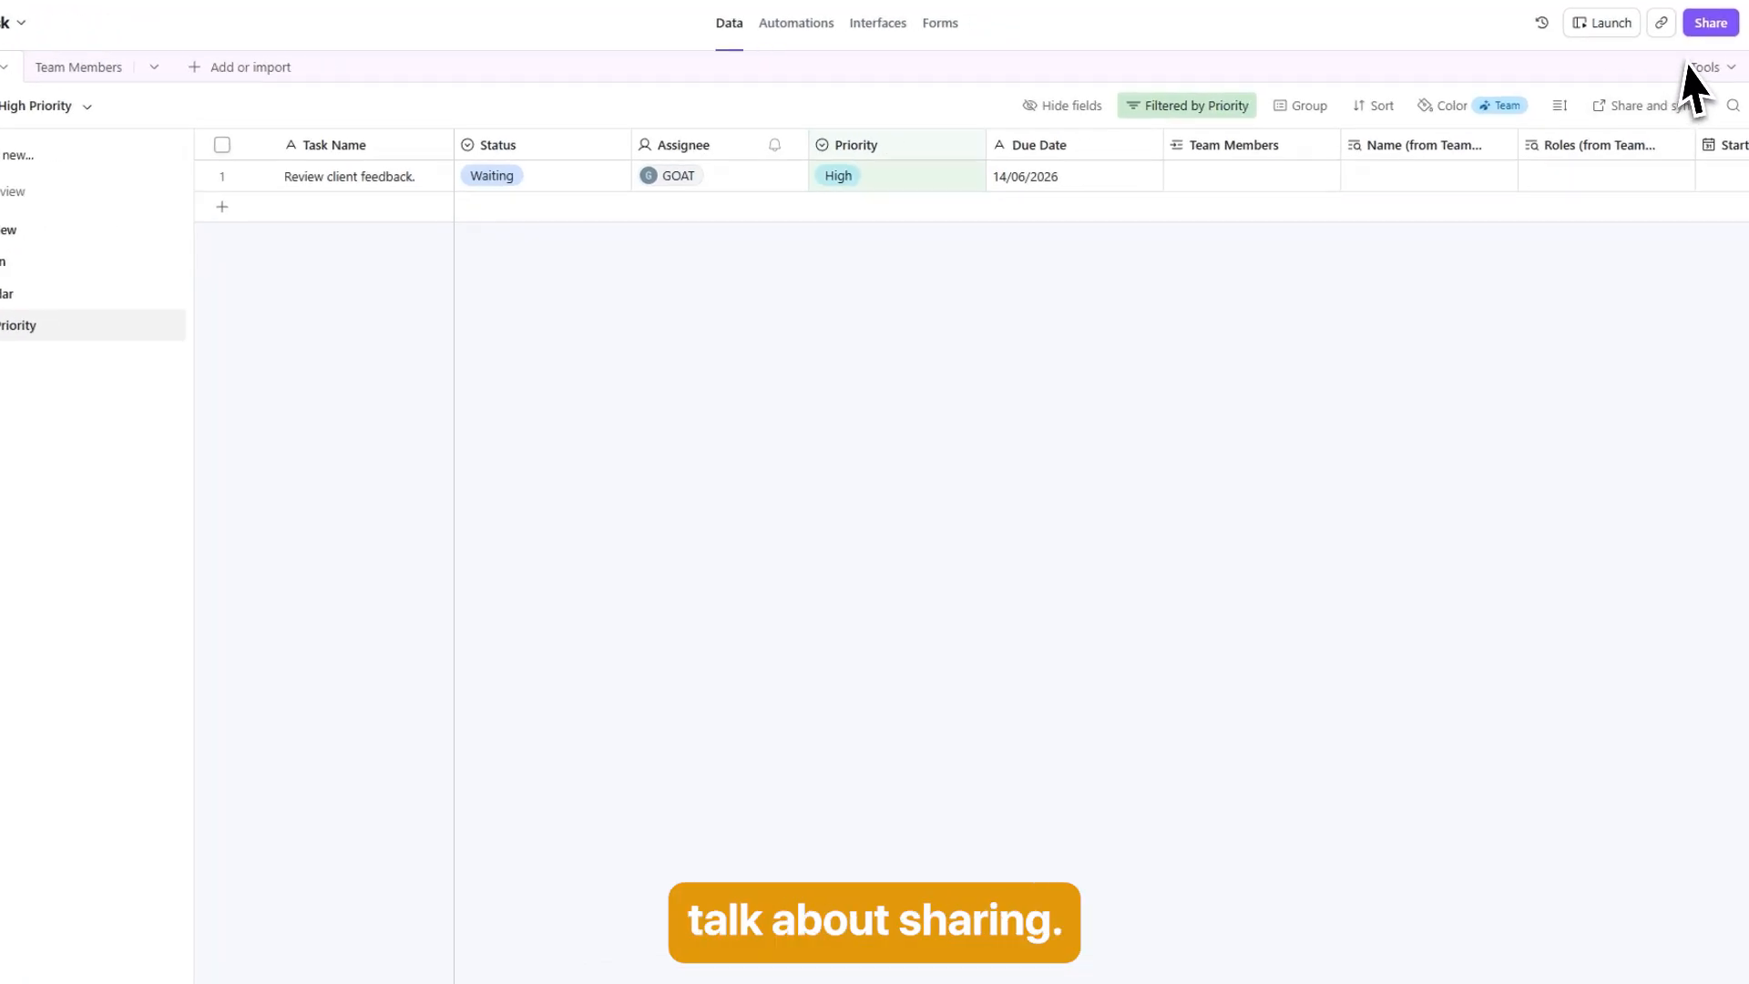
pyautogui.click(1708, 25)
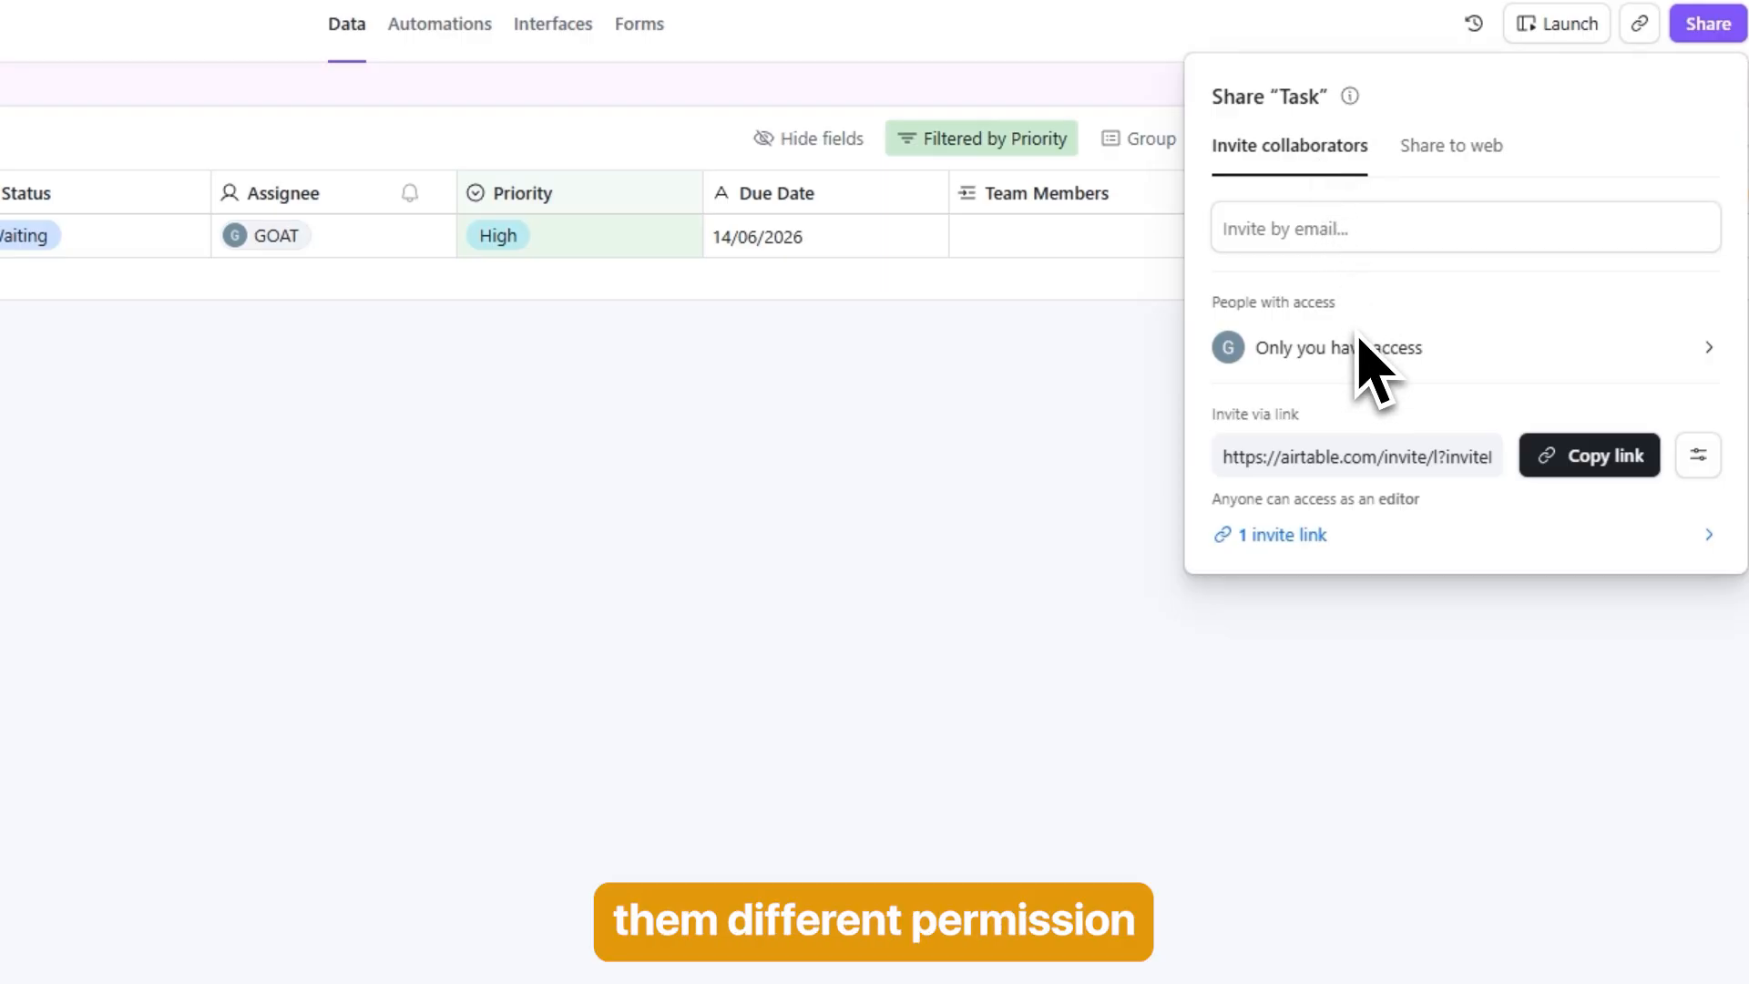
pyautogui.click(1597, 451)
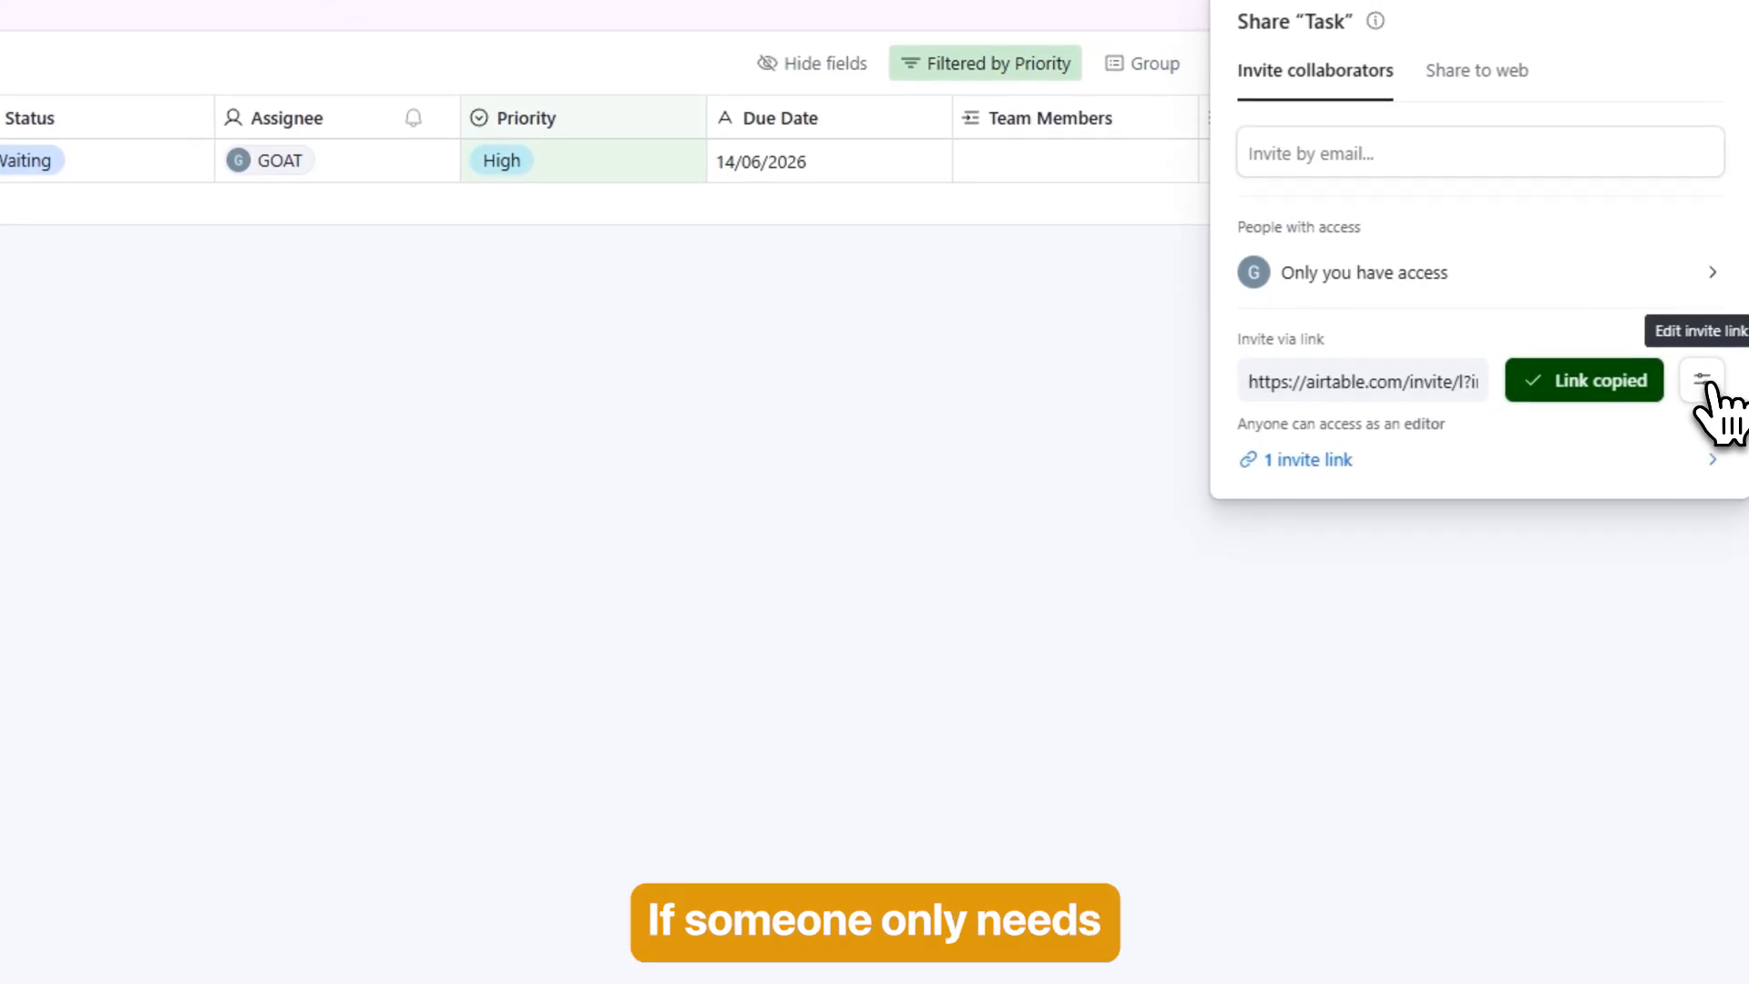
# Step: Check the permission levels available for the invite link and close the sharing settings
pyautogui.click(1701, 449)
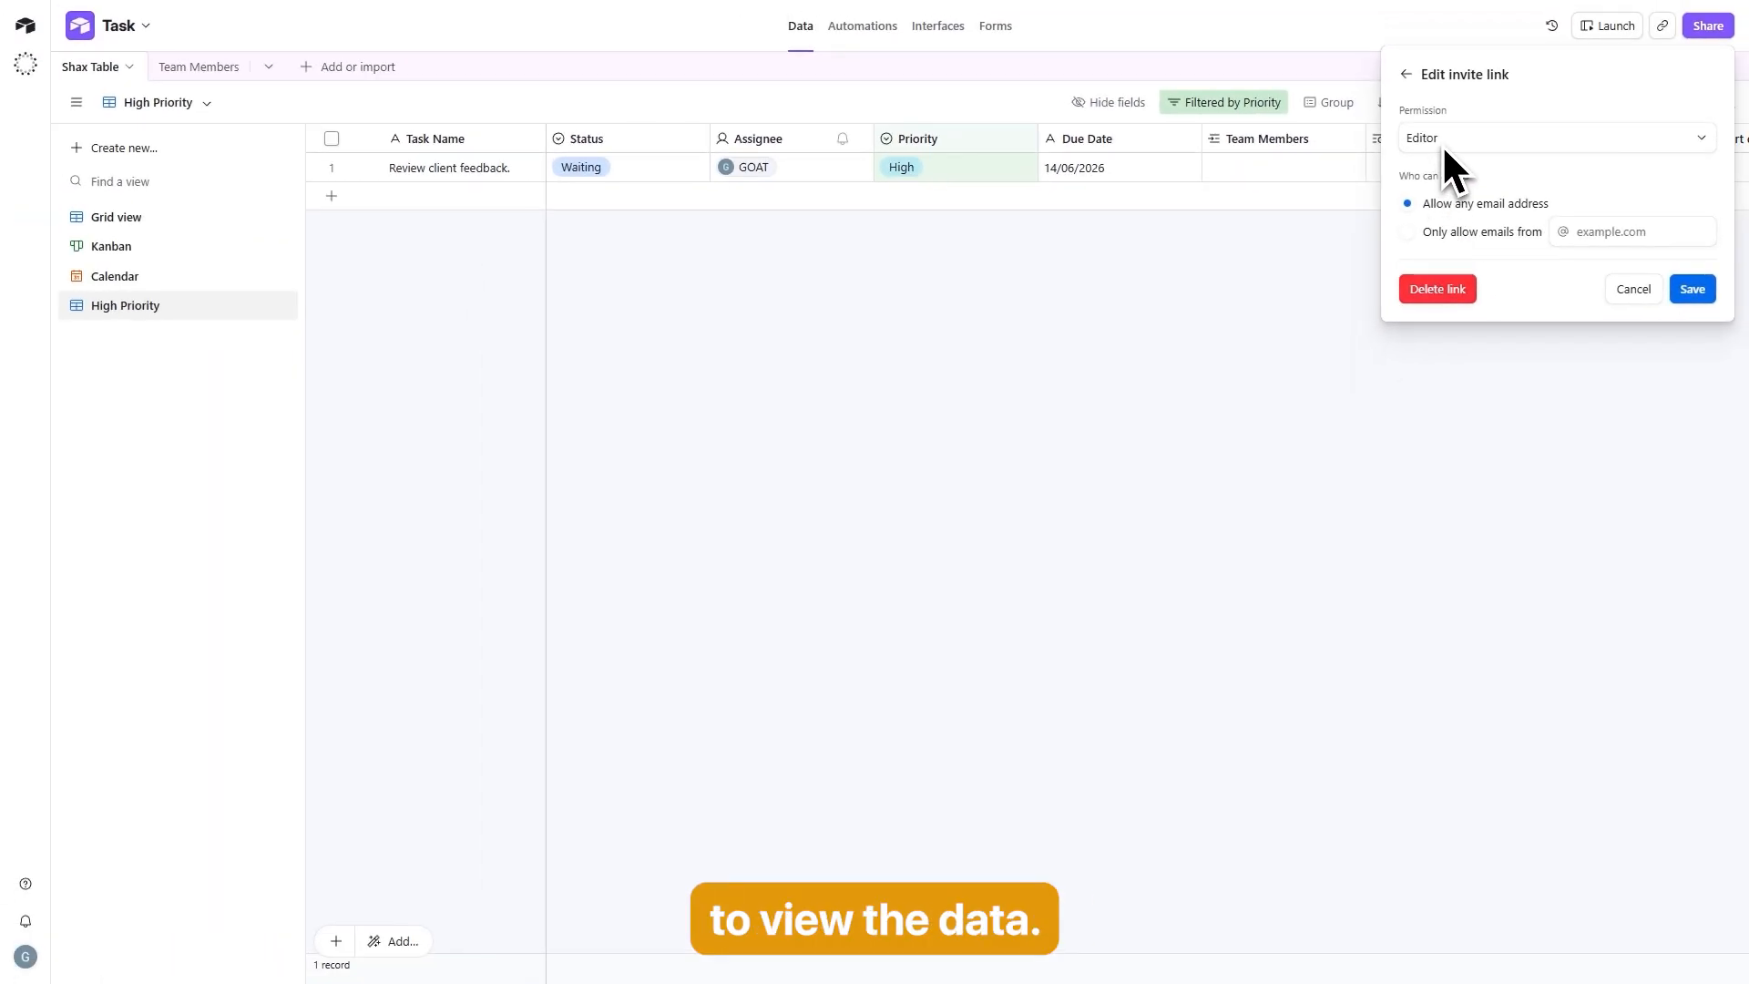
pyautogui.click(1464, 144)
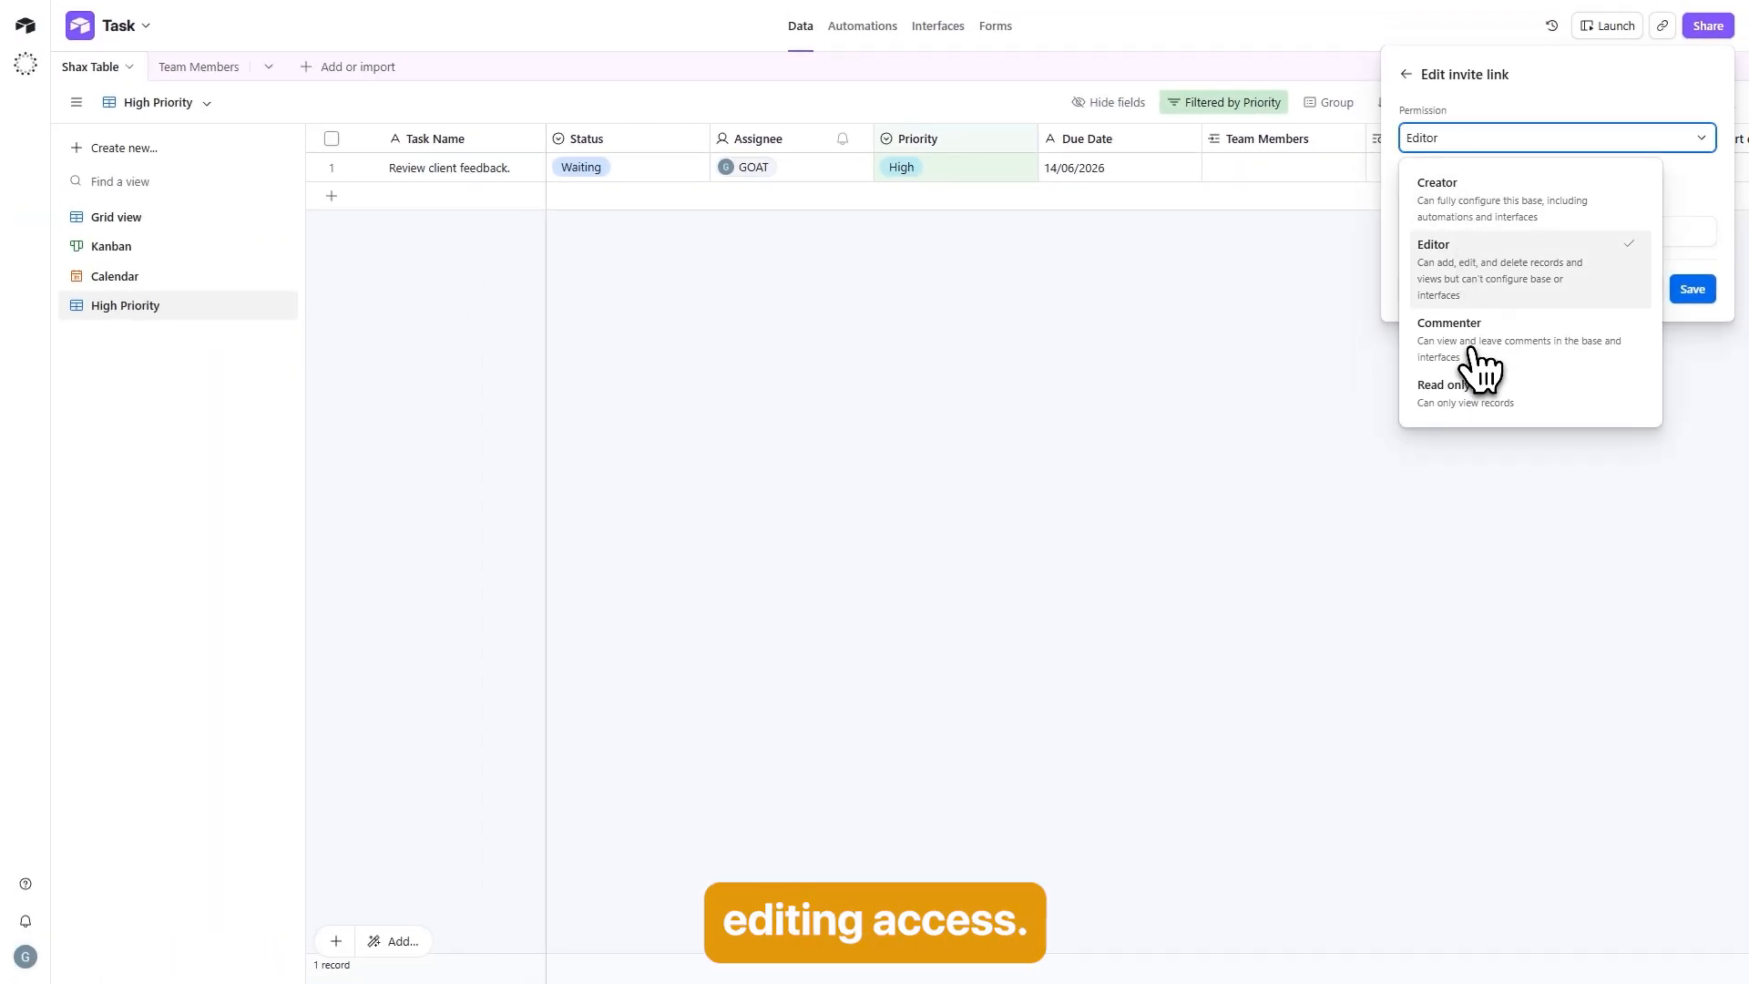
pyautogui.click(1448, 258)
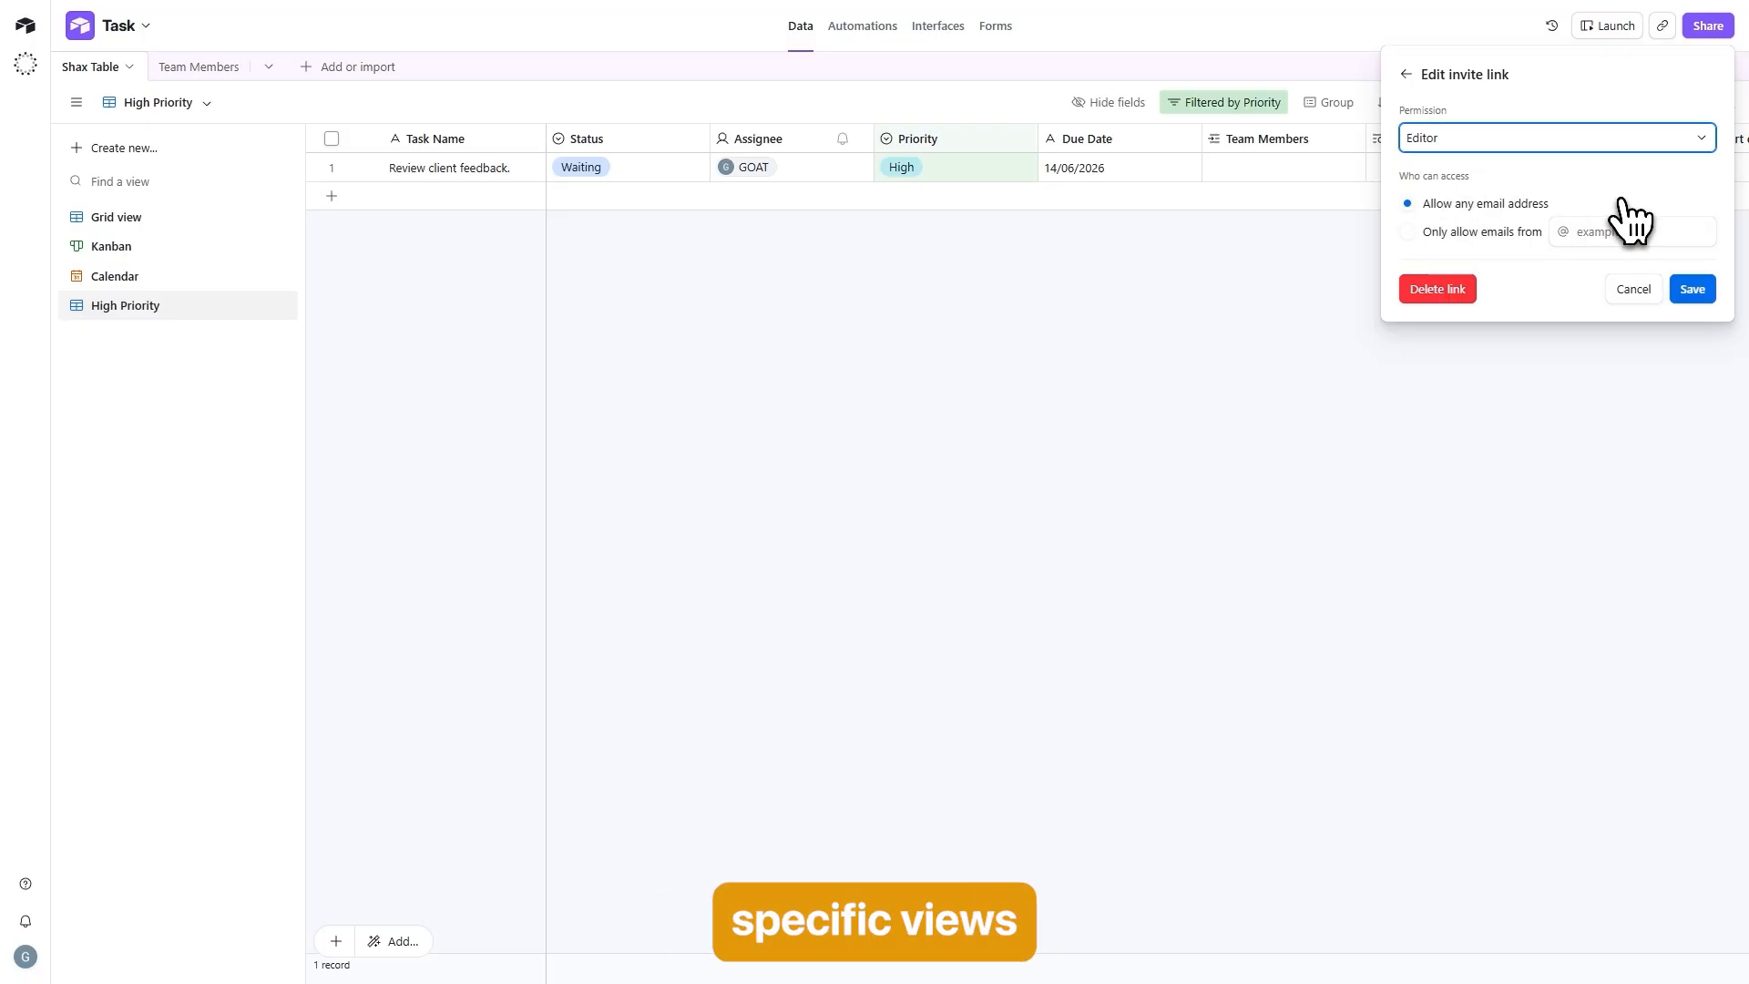
pyautogui.click(1638, 288)
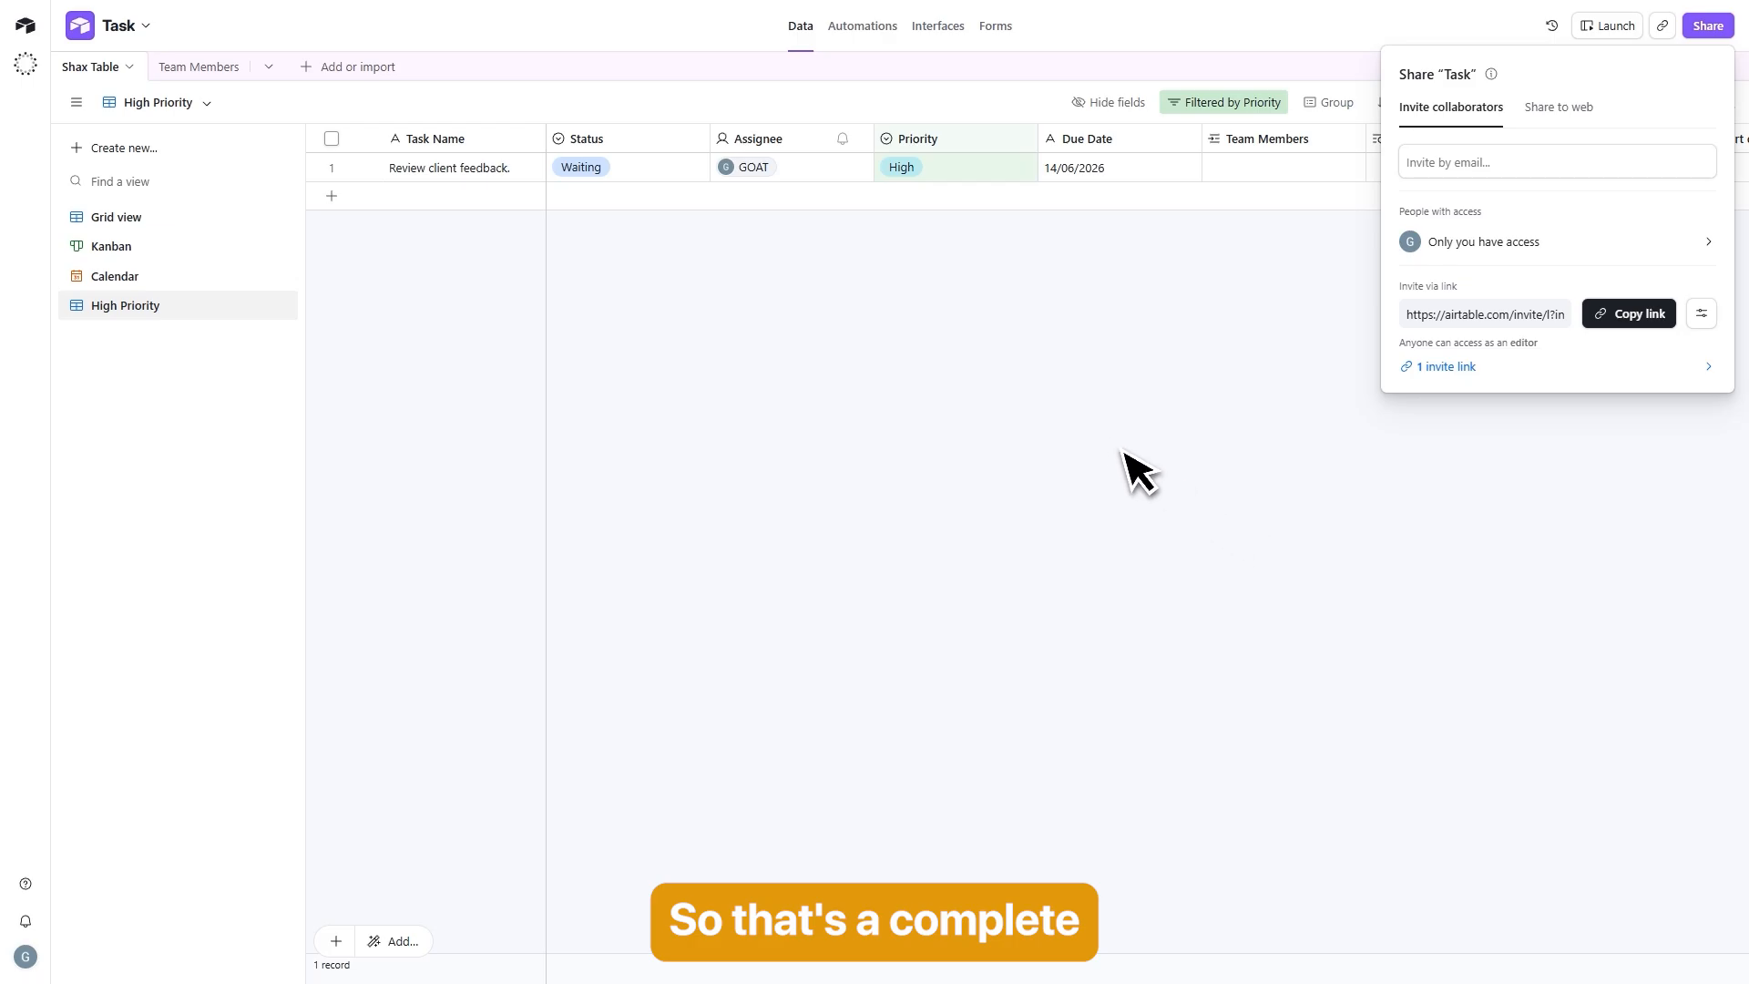
pyautogui.click(1083, 419)
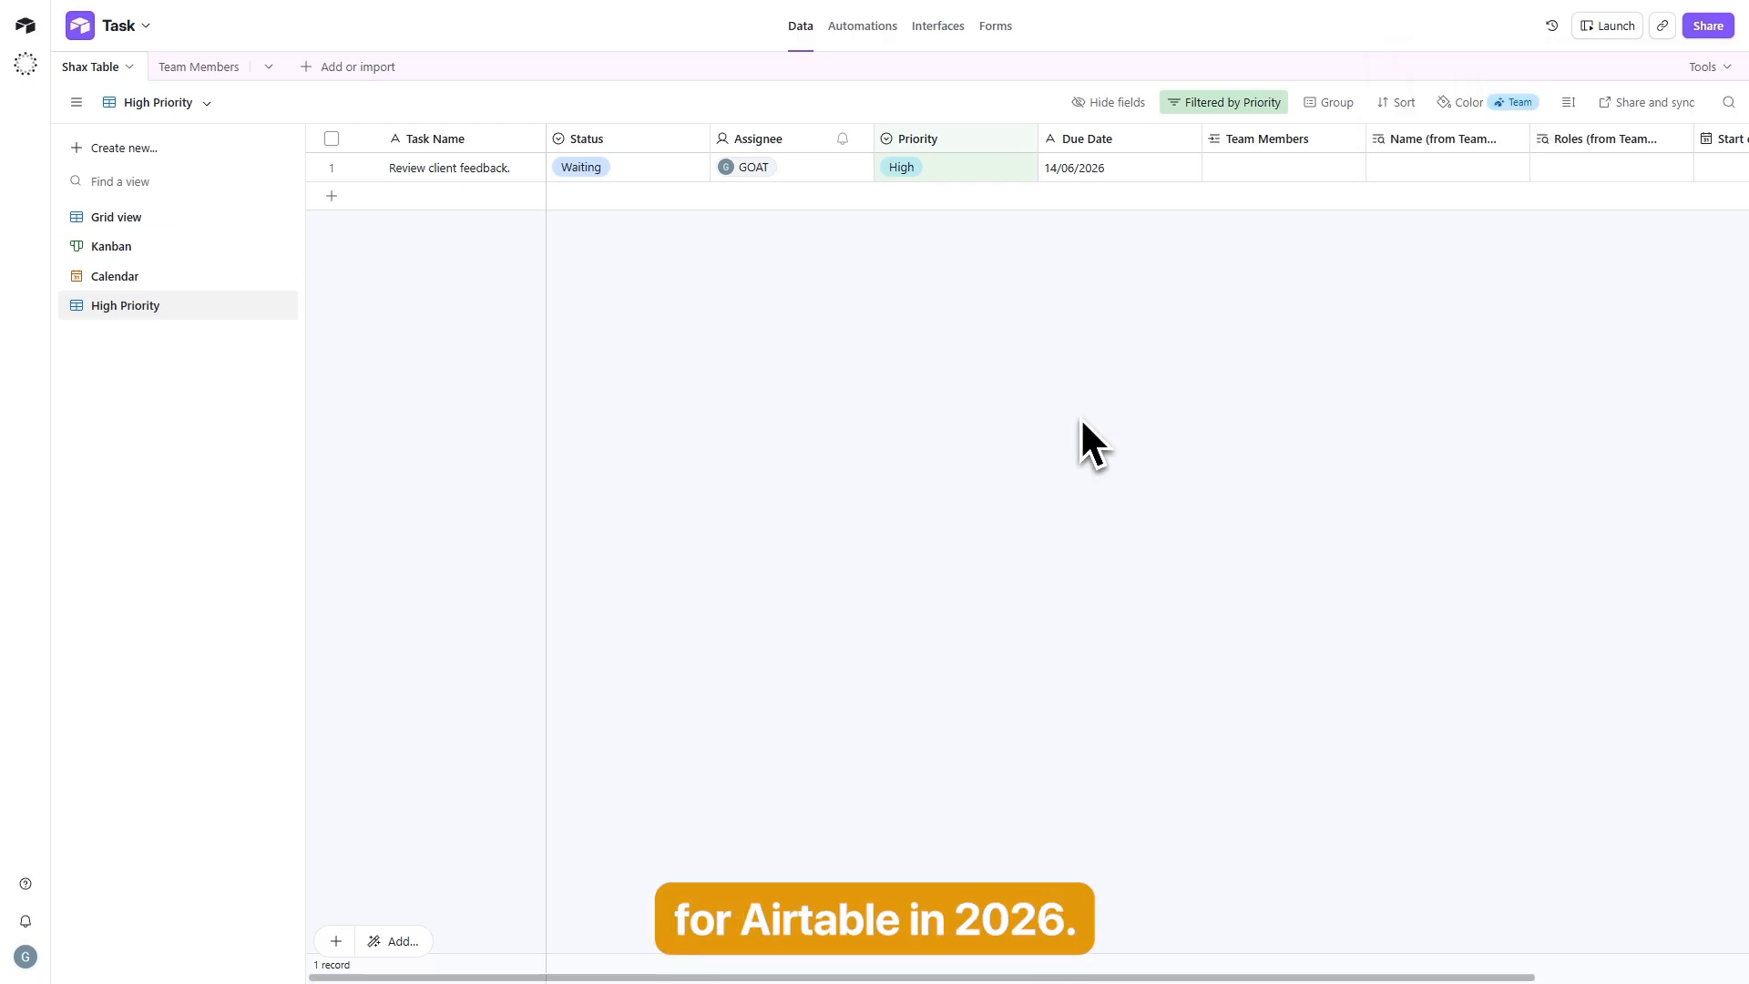